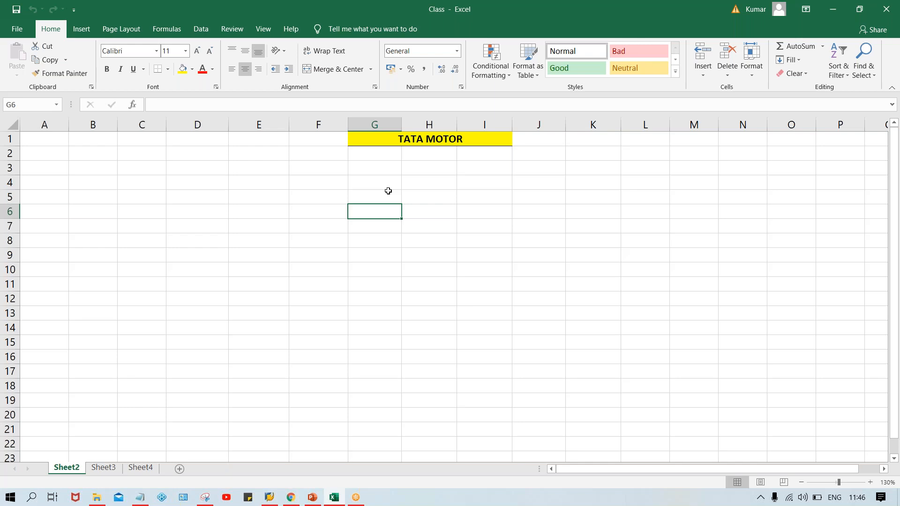
Step: Switch to SAP Logon and open the SAP_2 connection
click(382, 184)
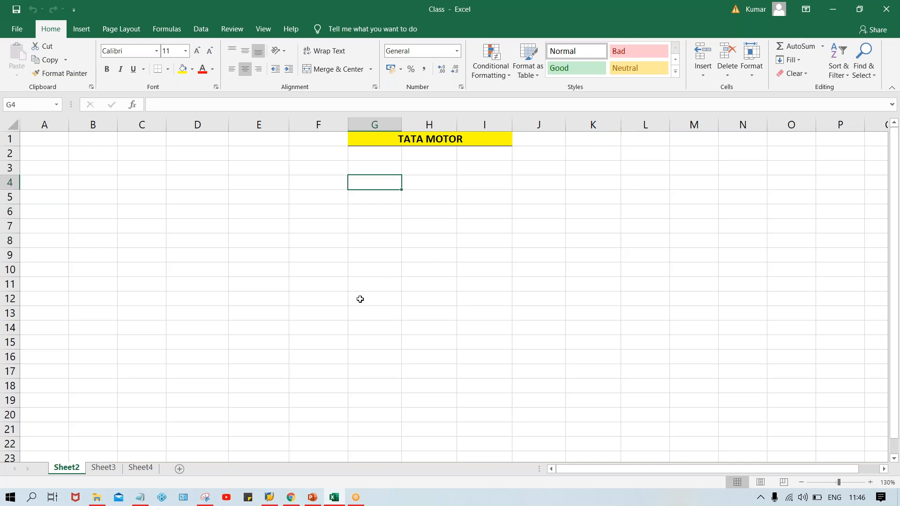
click(269, 498)
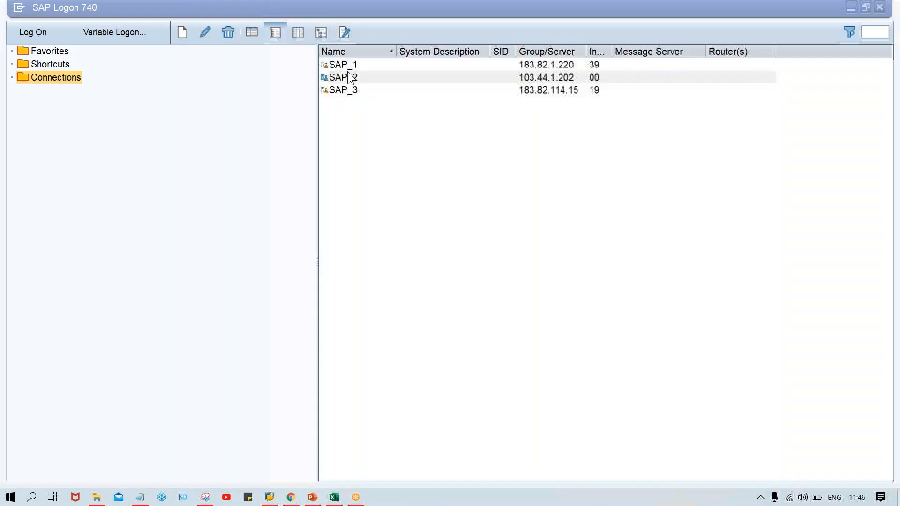
click(355, 82)
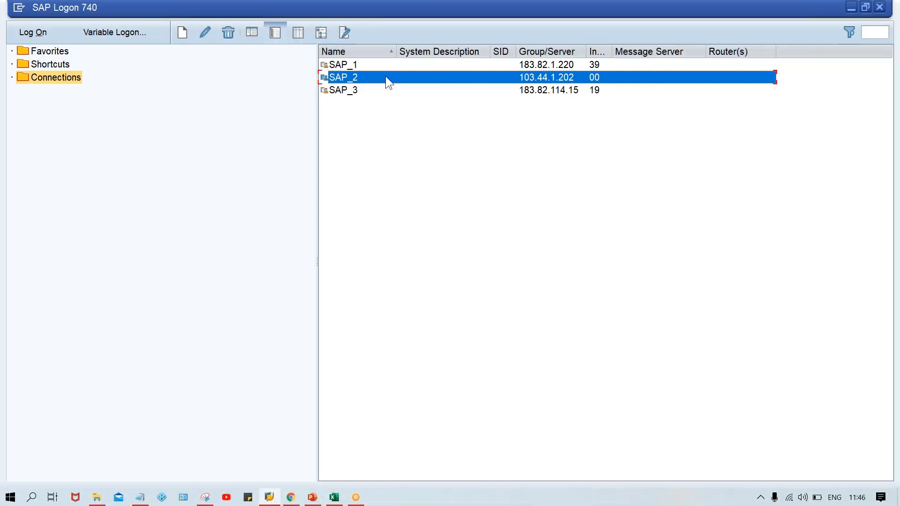
double_click(386, 78)
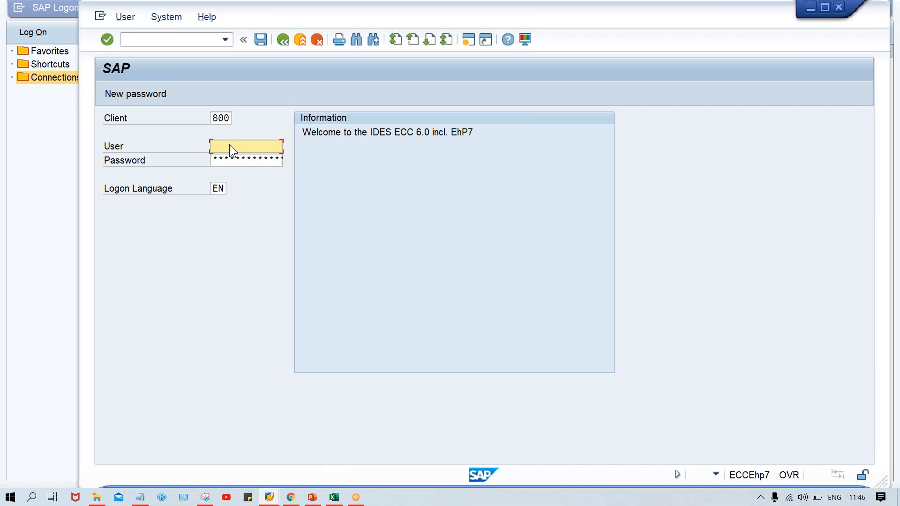
Step: Log on to client 800 with the user name and the account password
click(229, 146)
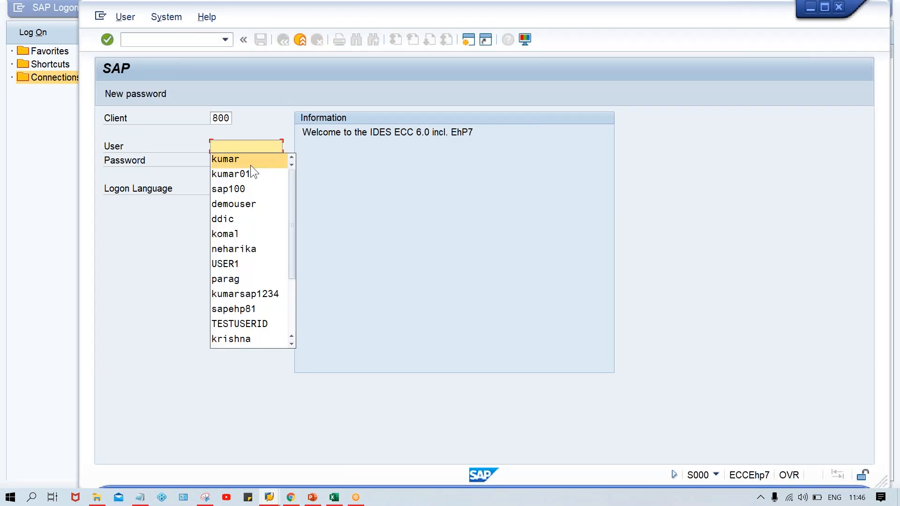
click(250, 165)
key(Tab)
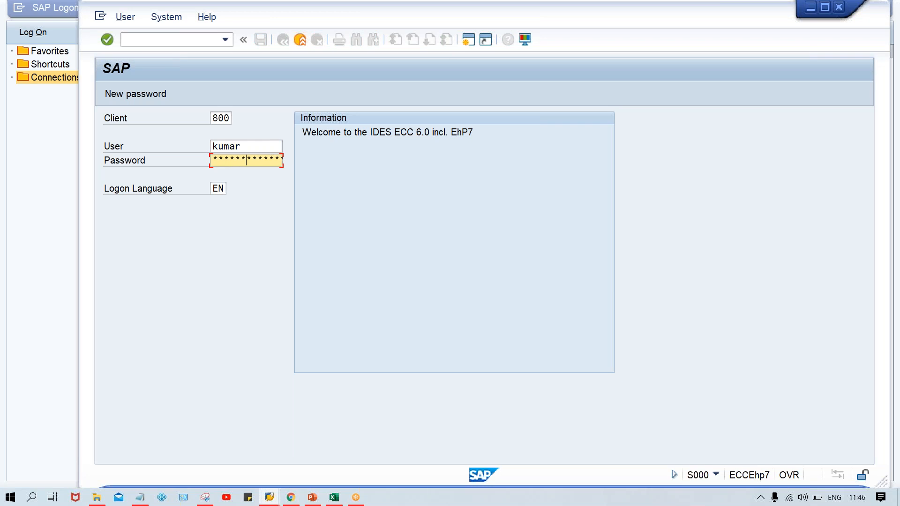
key(Return)
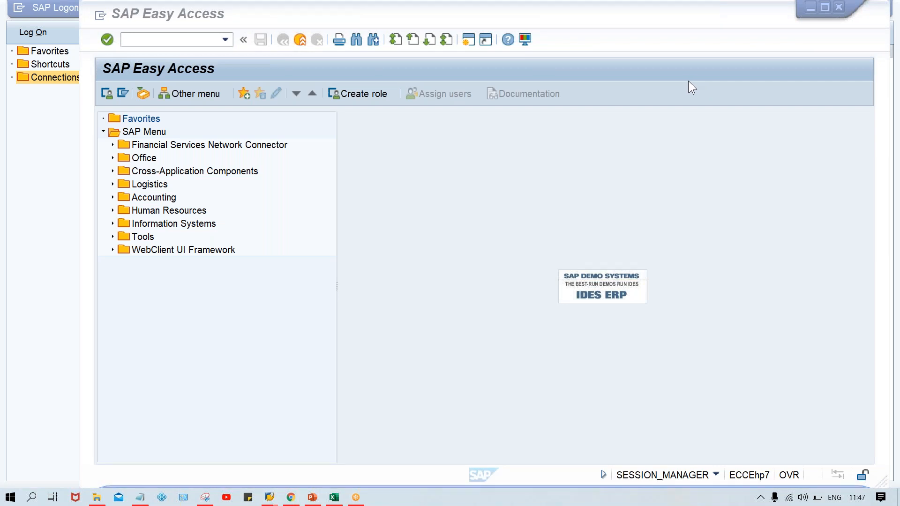
Step: Run transaction FBL5N to display the open customer line items of company code TM00
click(176, 37)
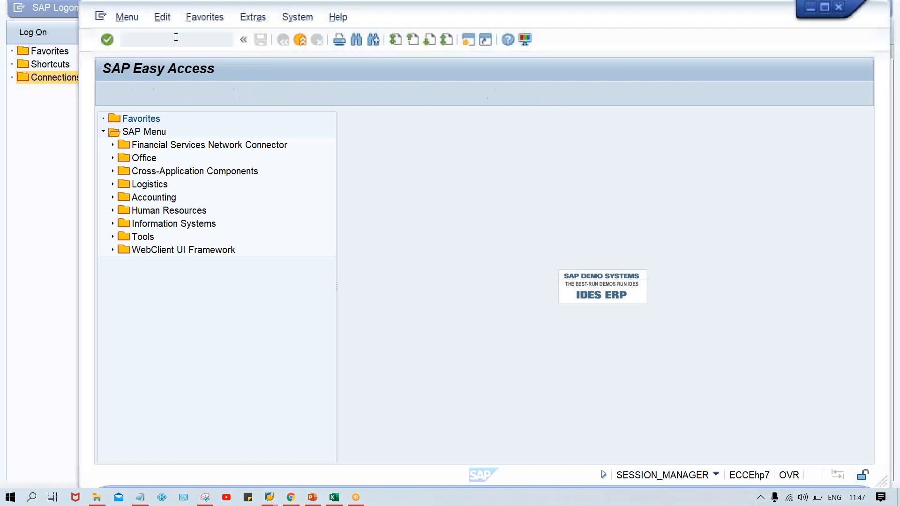
text(fbl5n)
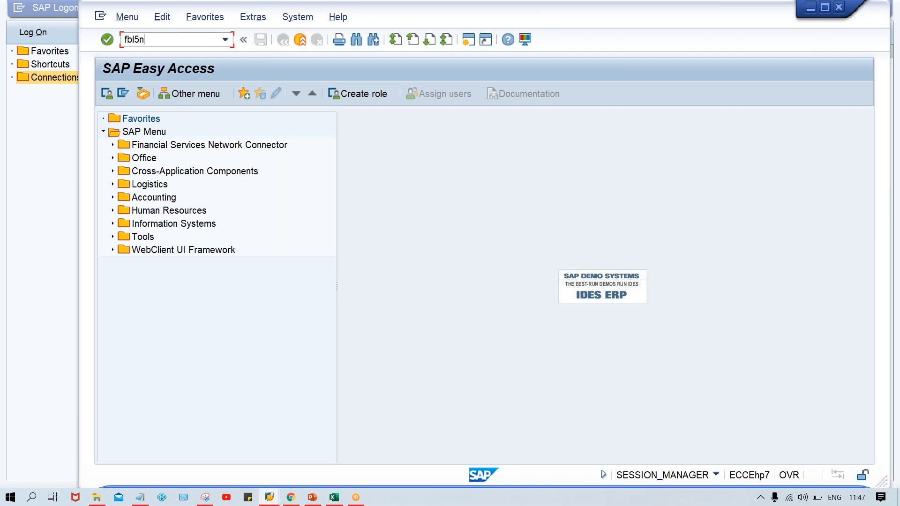
key(Return)
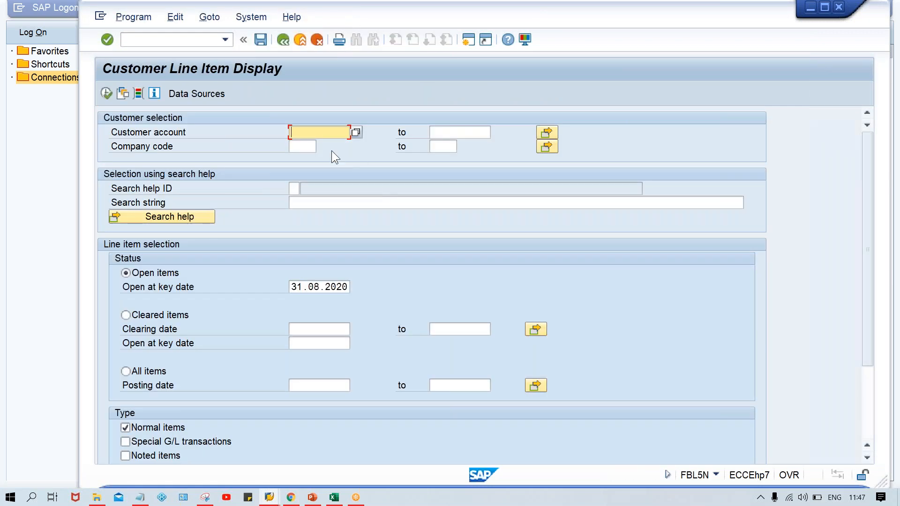
click(314, 146)
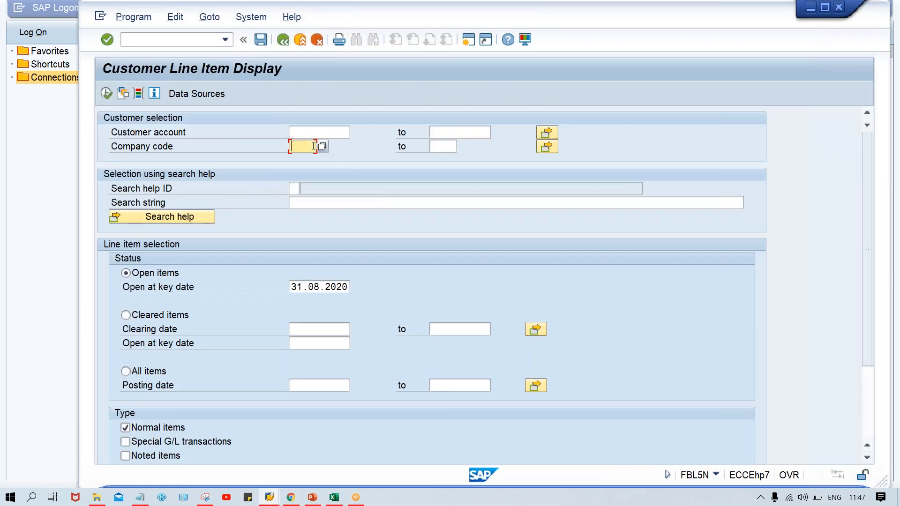
key(Caps_Lock)
text(TM00)
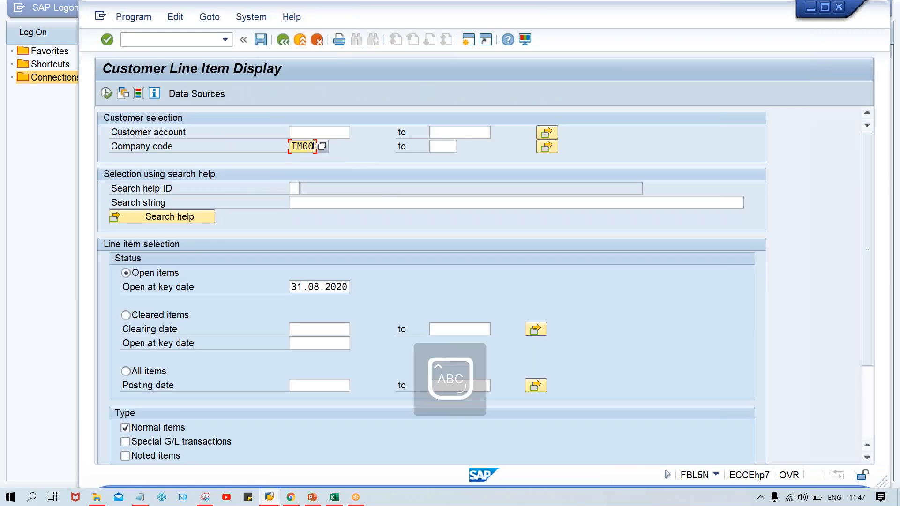
click(102, 94)
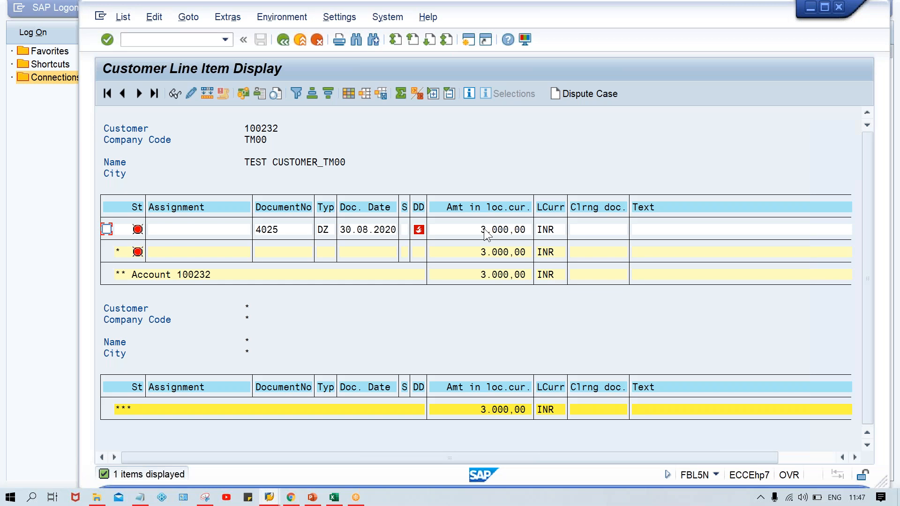
Step: Start the incoming payment transaction F-28 and set the document date to 31.08.2020
click(169, 40)
text(/NF-28)
key(Return)
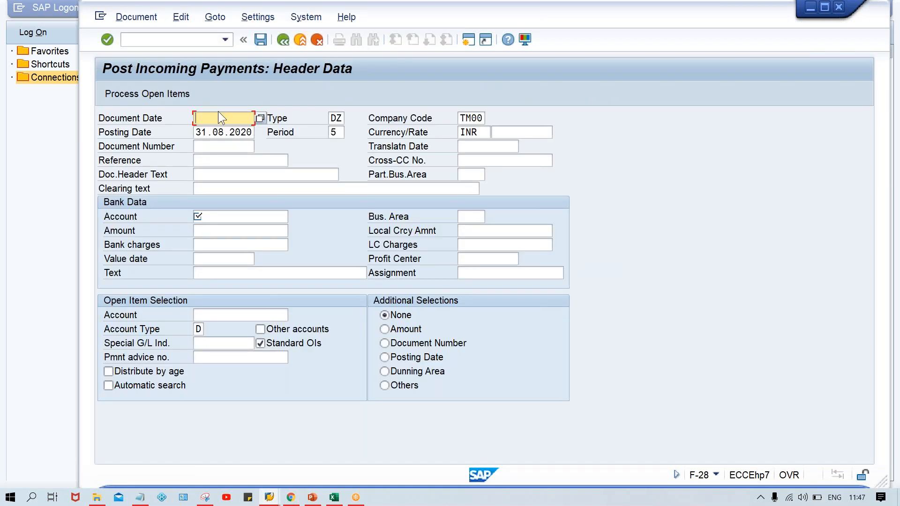
click(213, 132)
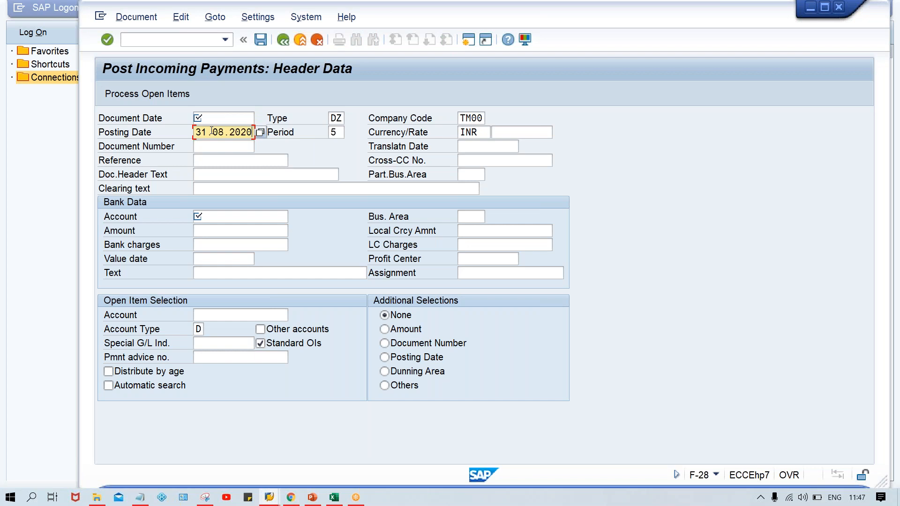
click(207, 114)
text(31.08.2020)
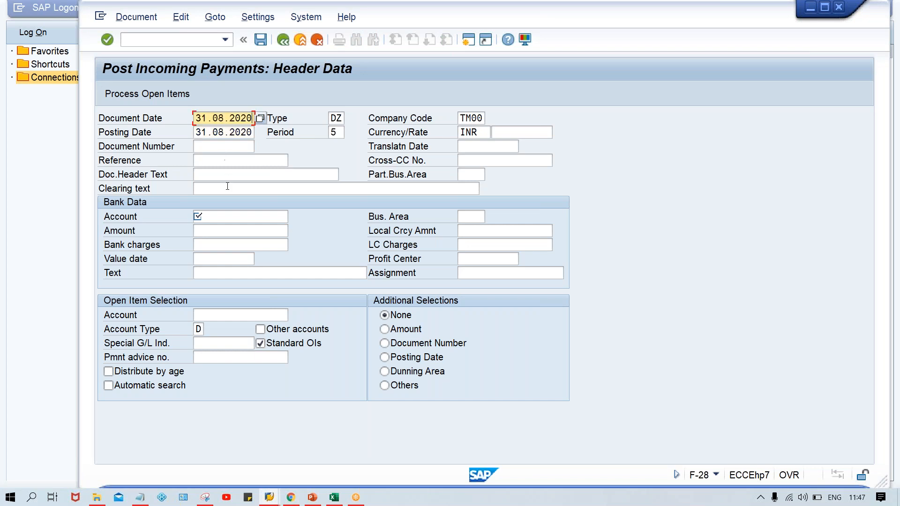
Step: Enter the bank account number in the bank data and set the payment amount to 3000
click(223, 211)
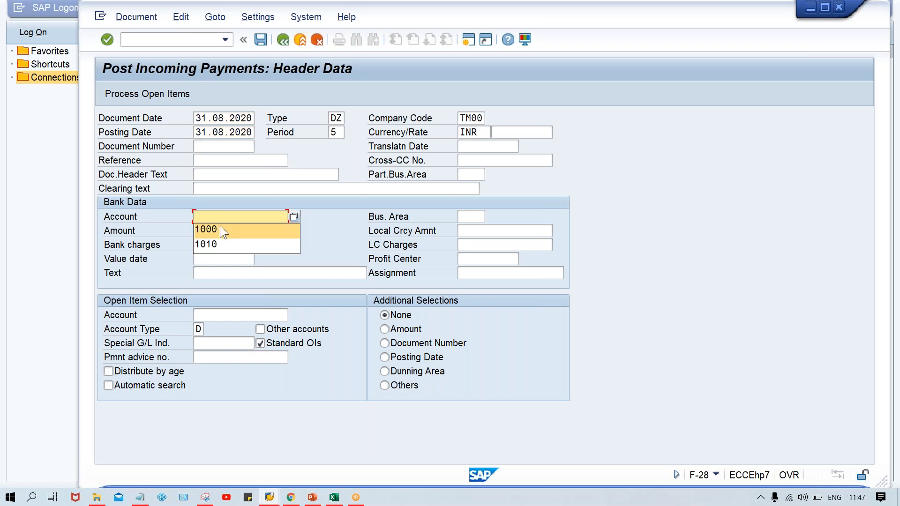
click(220, 226)
click(209, 232)
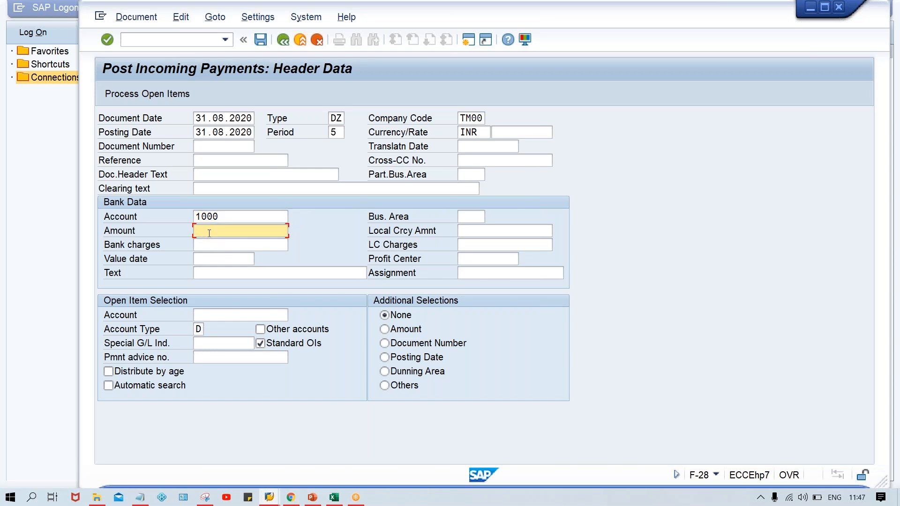
text(3000)
Step: Enter the test customer's account number for the open item selection and process its open items
click(211, 315)
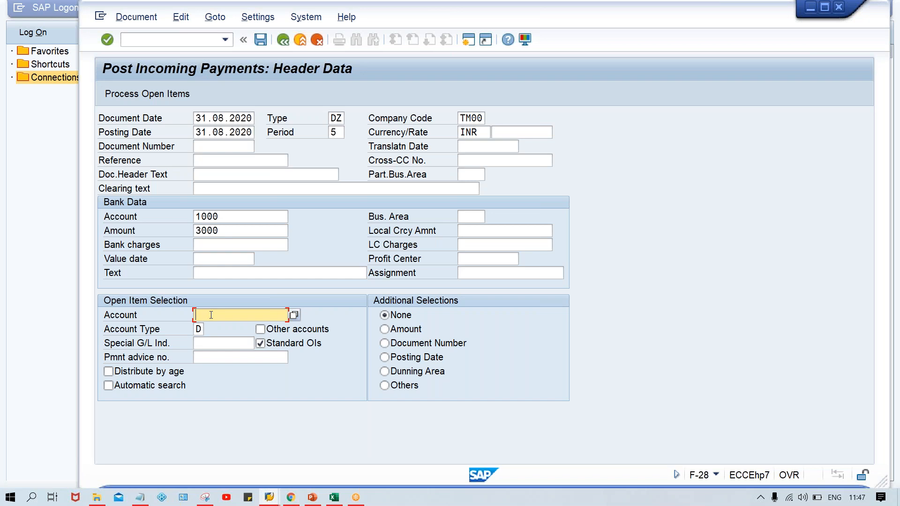
click(237, 315)
key(Down)
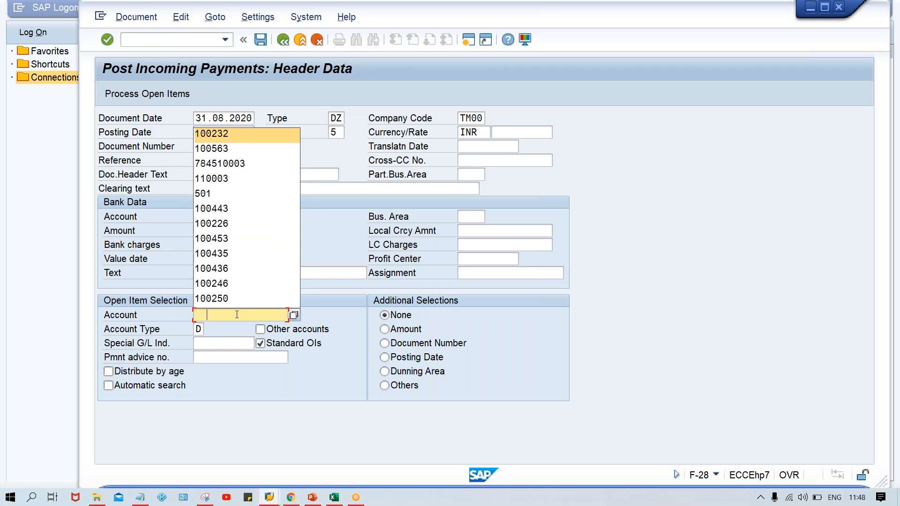
key(Return)
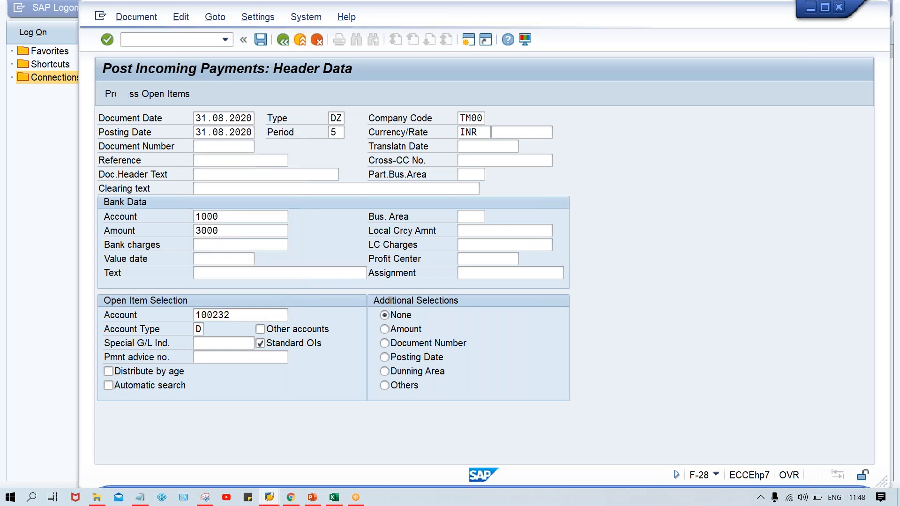
click(120, 94)
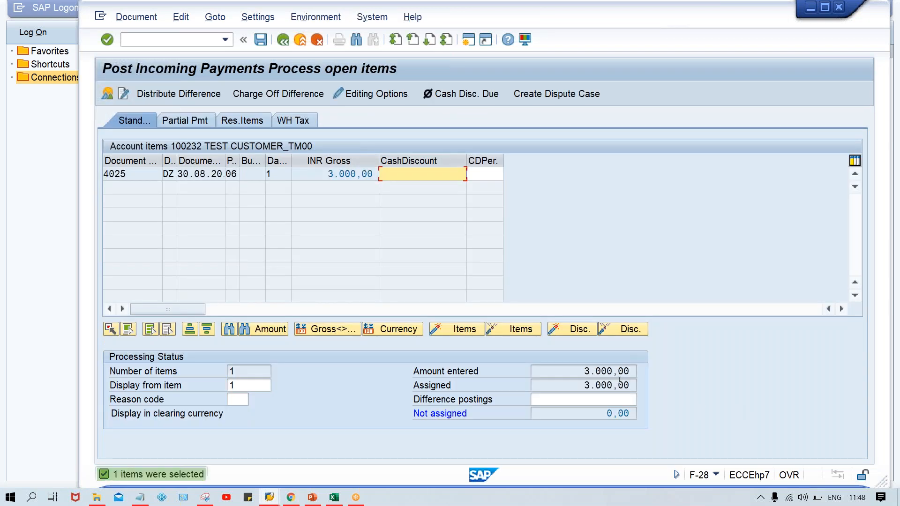
Step: Check the entered amount against the assigned amount and post the incoming payment
click(578, 375)
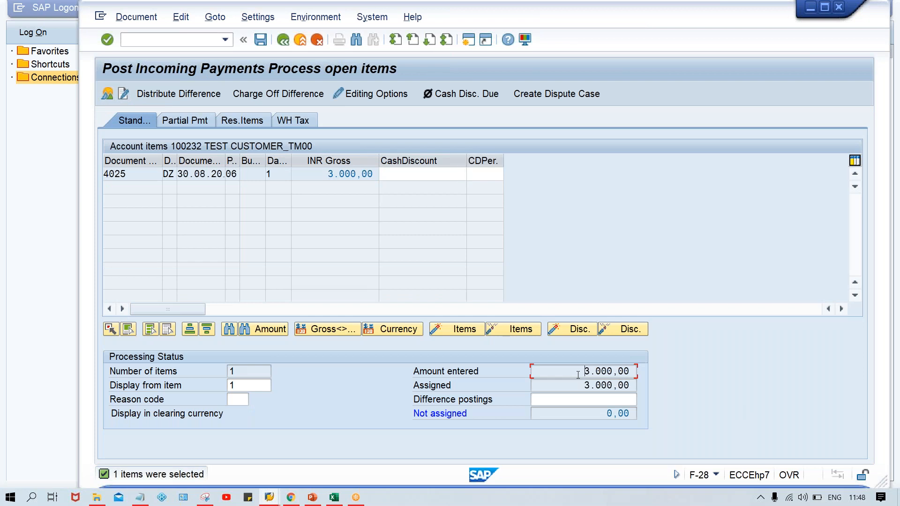
click(577, 385)
key(ctrl+s)
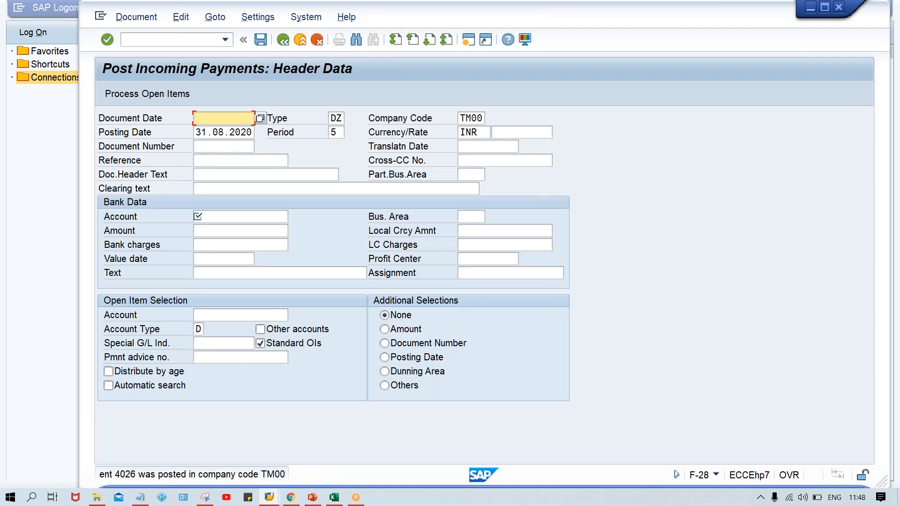
Step: Run transaction FBL5N again to check company code TM00 for remaining open customer items
click(270, 498)
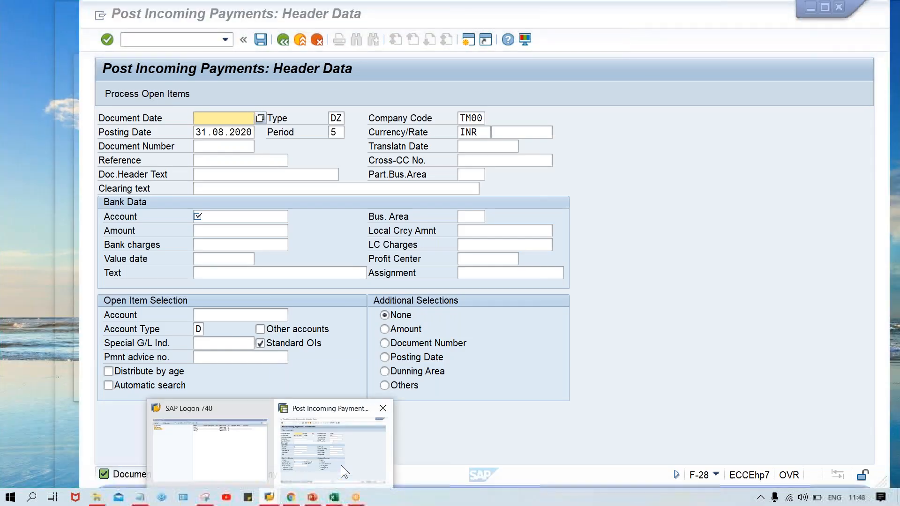
click(341, 466)
click(172, 39)
text(/NFBL)
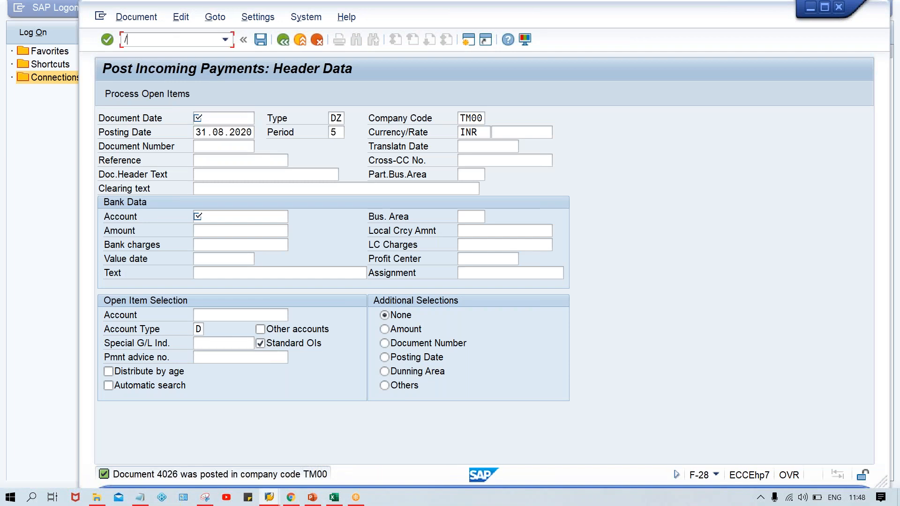
text(5N)
key(Return)
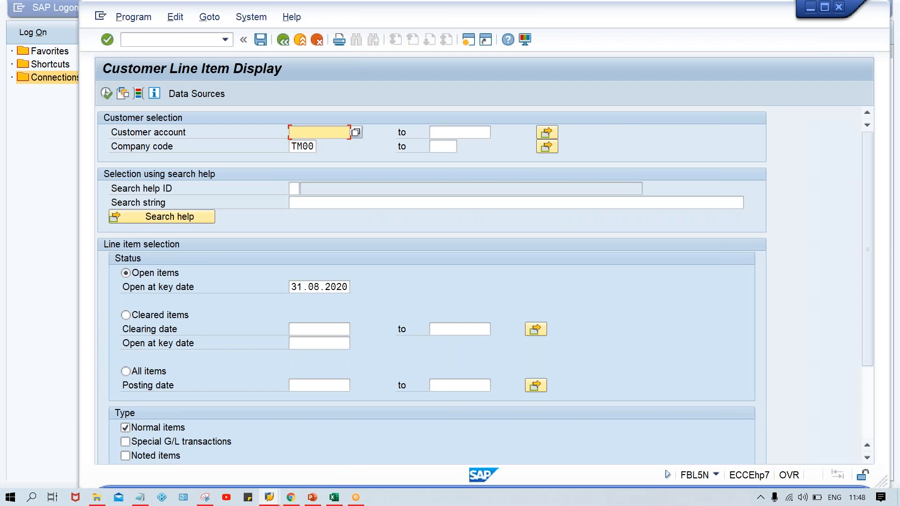
click(106, 93)
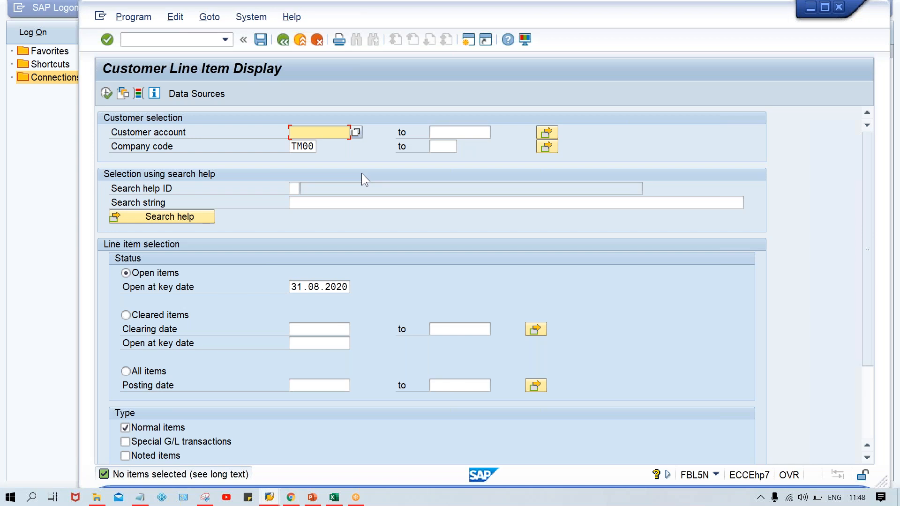
Step: Open the customer invoice entry transaction for company code TM00
click(169, 40)
text(/NFB)
text(L5N)
key(Return)
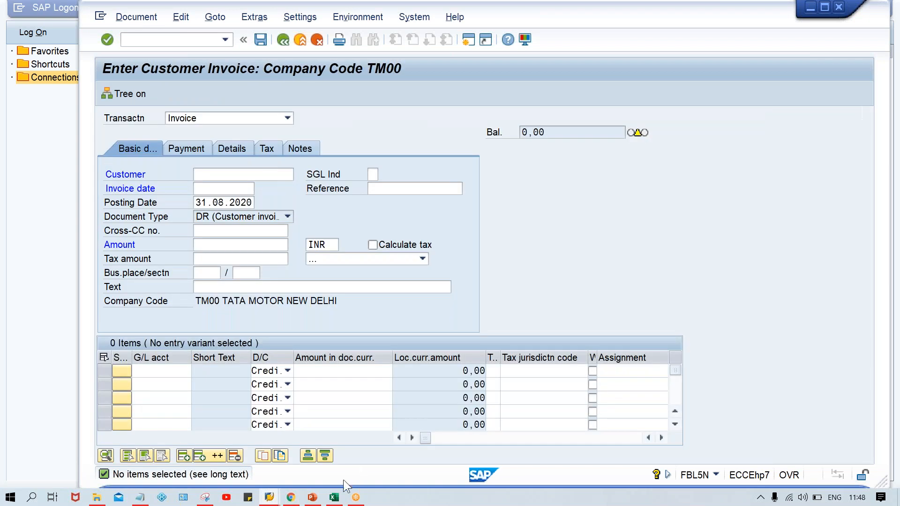
Step: Switch to the Excel workbook and enter the headings INV. in G3 and DUE DT. in H3
click(334, 498)
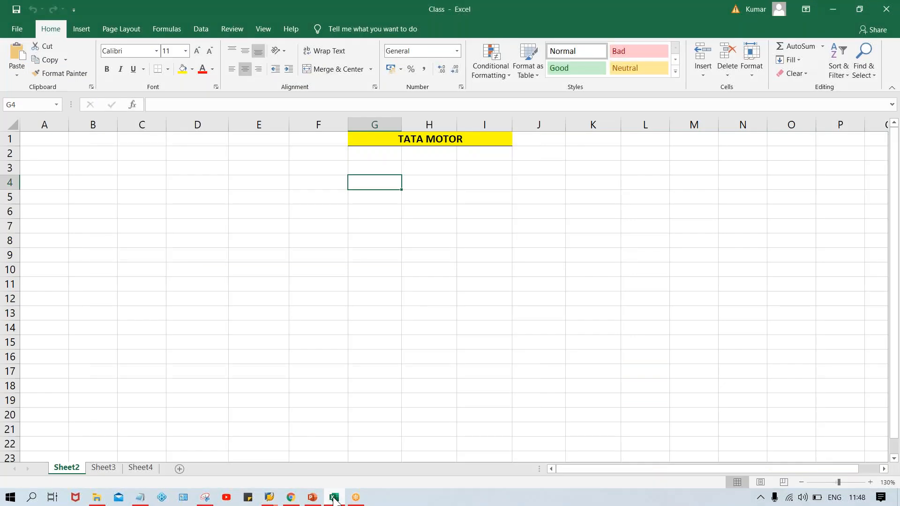
click(368, 169)
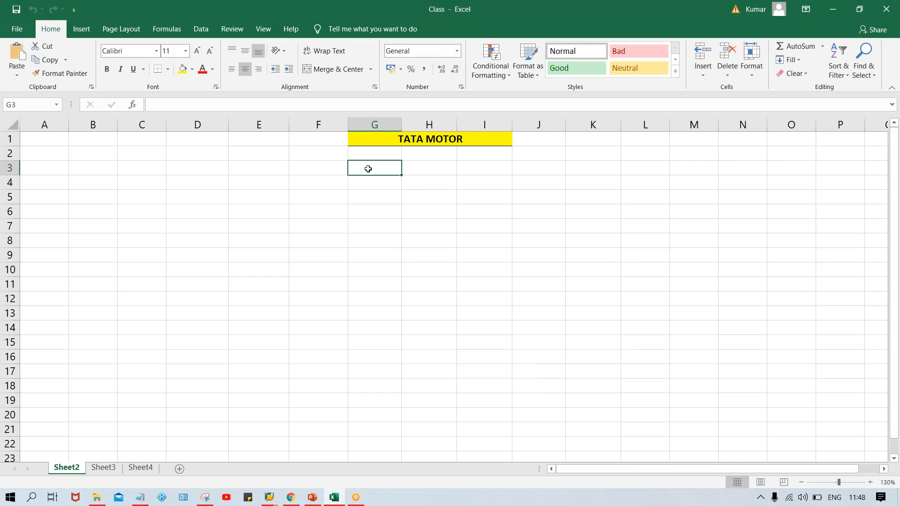
text(INV.)
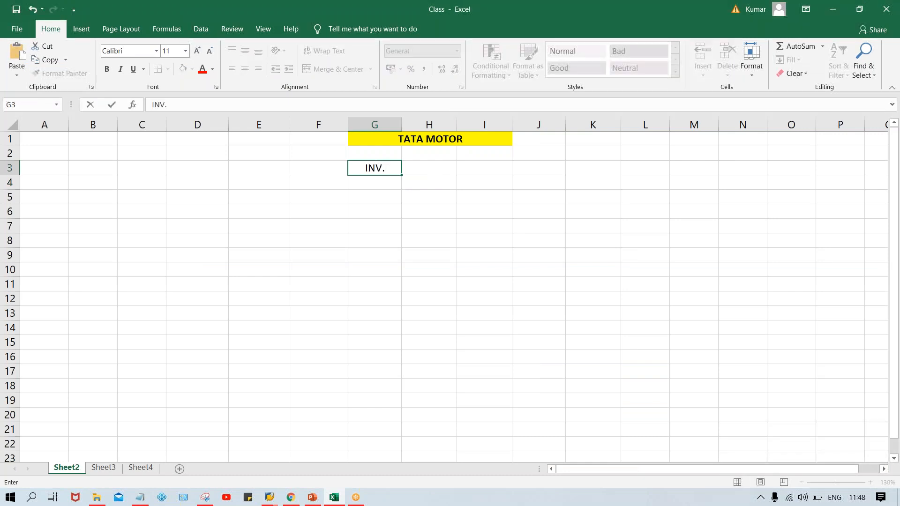
key(Tab)
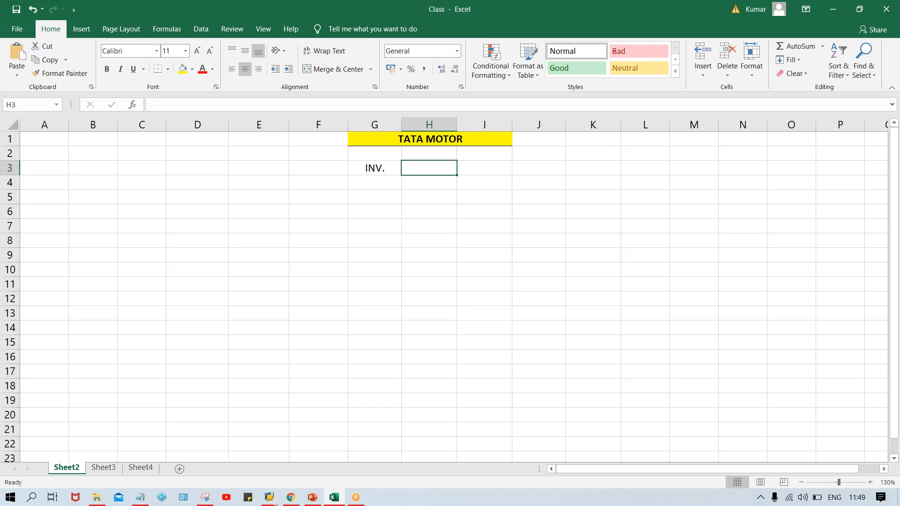
text(DUE)
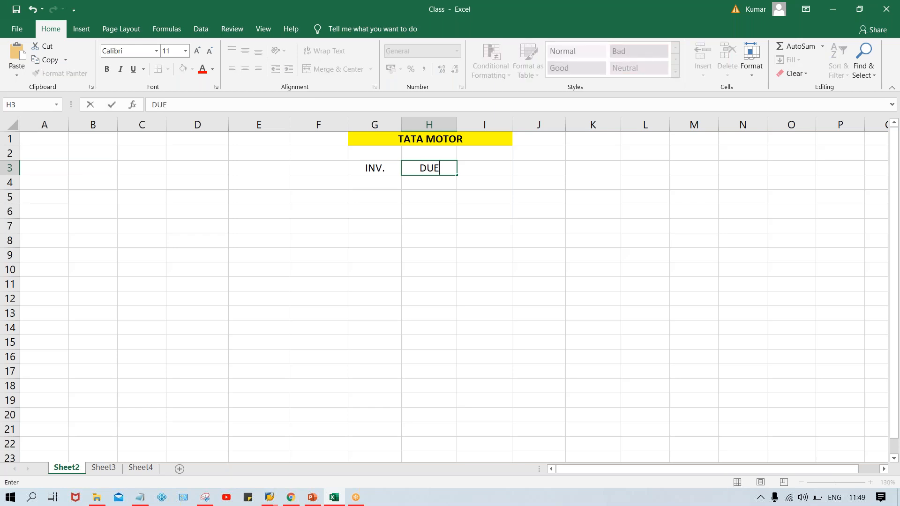
text( DT.)
key(Return)
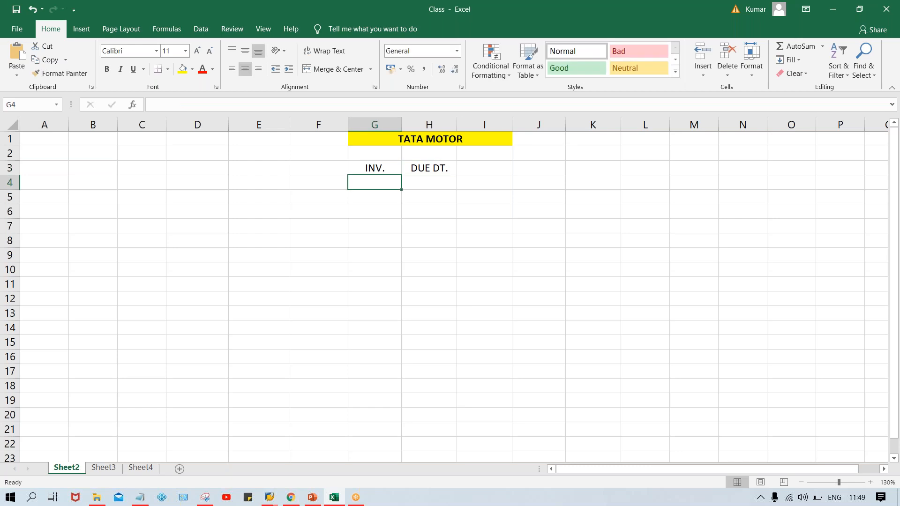
Step: Enter the heading STTS in I3, beside the DUE DT. heading
click(467, 169)
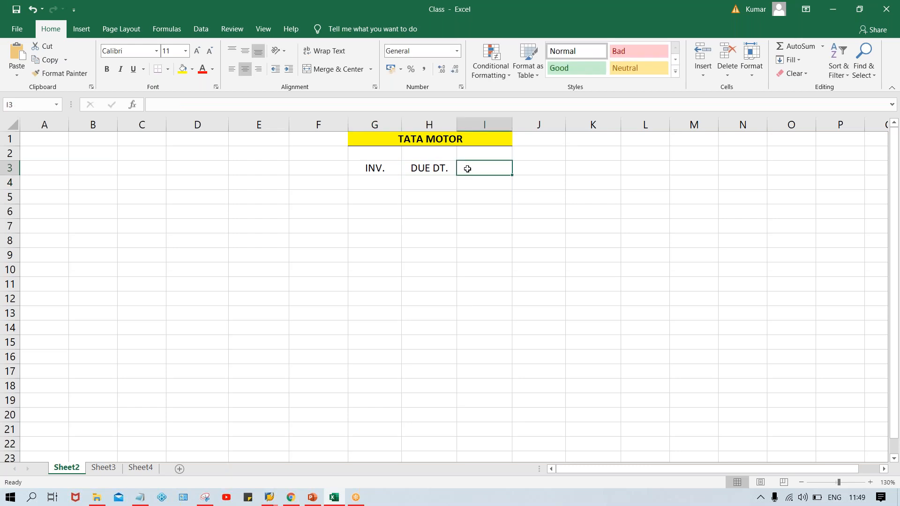
text(STTS)
key(Return)
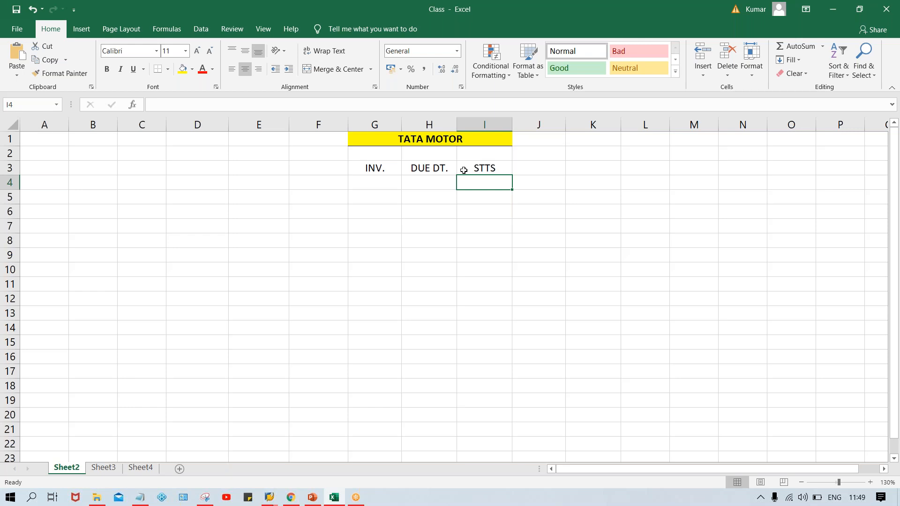
Step: Make the headings in G3:I3 bold and add a bottom border beneath them
click(371, 171)
drag(423, 167, 469, 167)
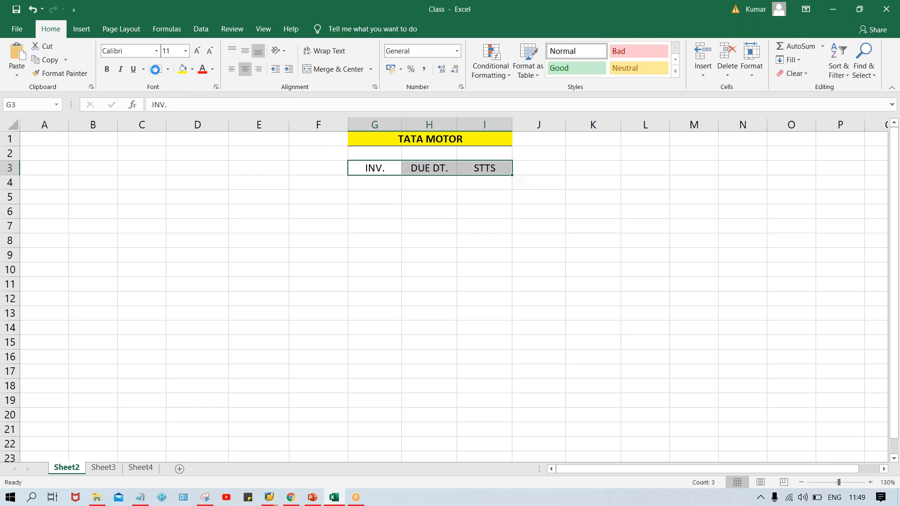
key(ctrl+b)
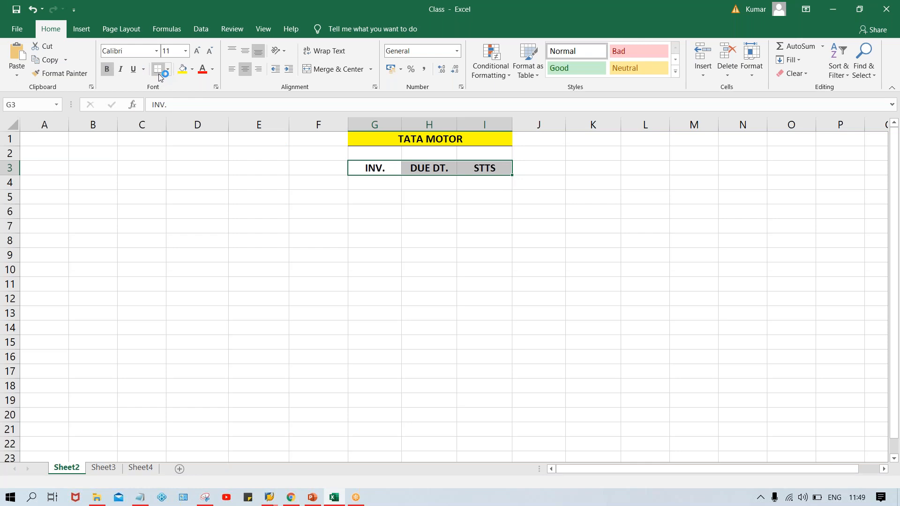
click(427, 213)
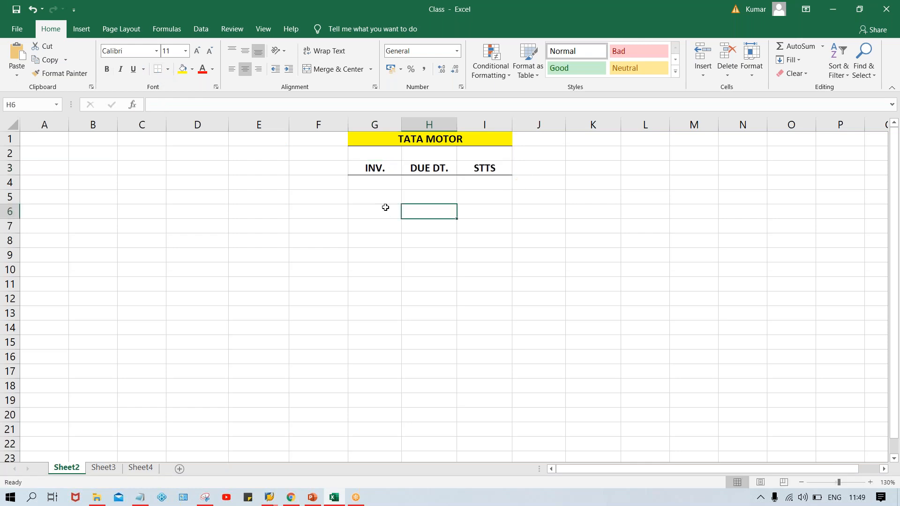
Step: Enter the invoice amounts 4000, 6000 and 3000 in G4:G6
click(370, 187)
text(4000)
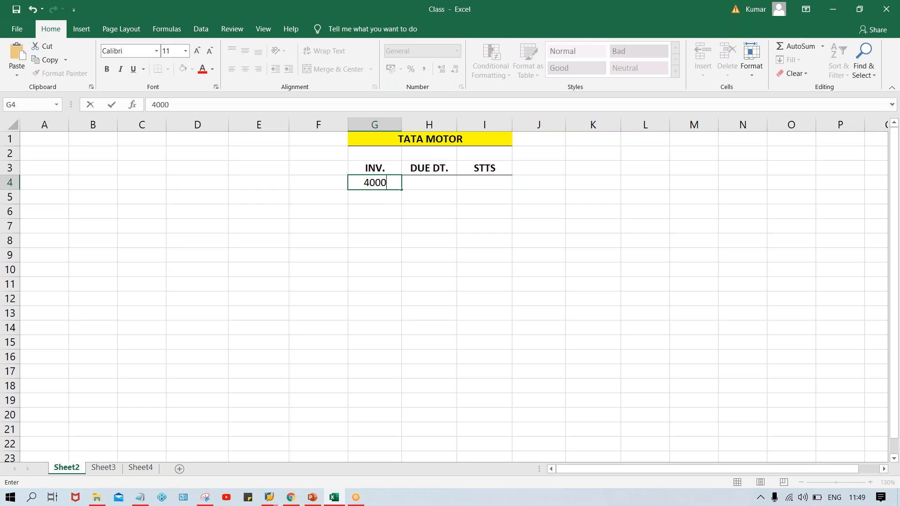
key(Return)
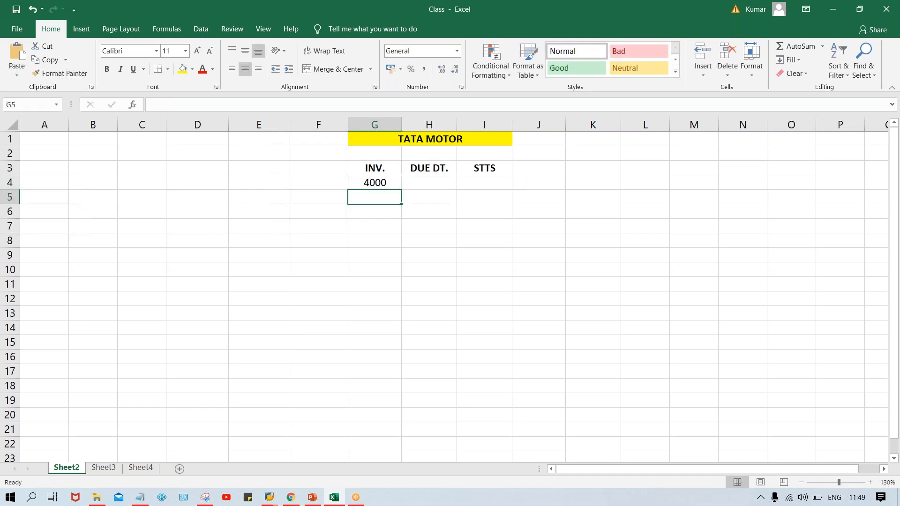
text(6000)
key(Return)
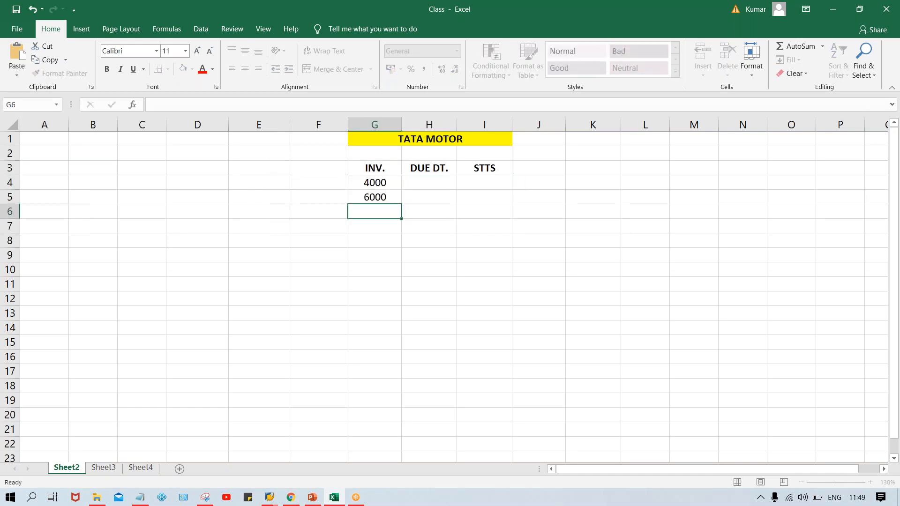
text(3000)
key(Tab)
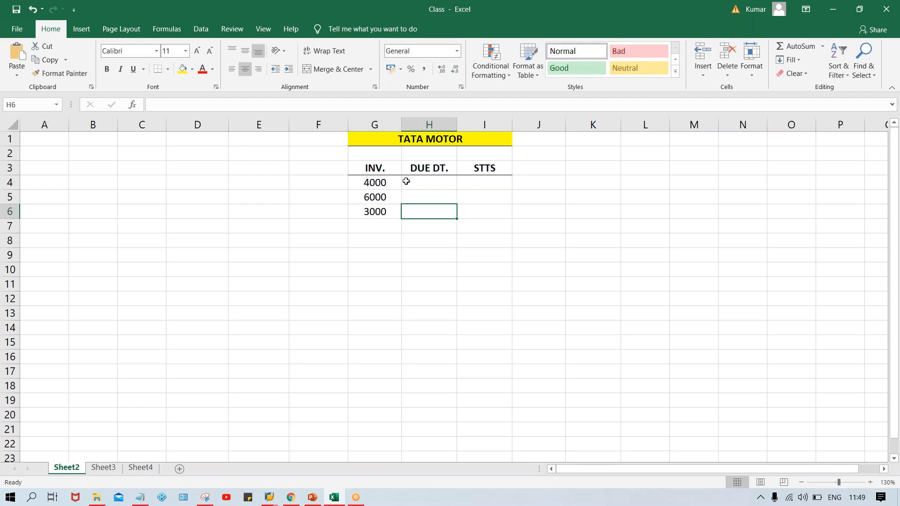
Step: Enter the due dates 31.08.2020 for the 6000 invoice in H5 and 21.08.2020 for the 4000 invoice in H4
click(425, 182)
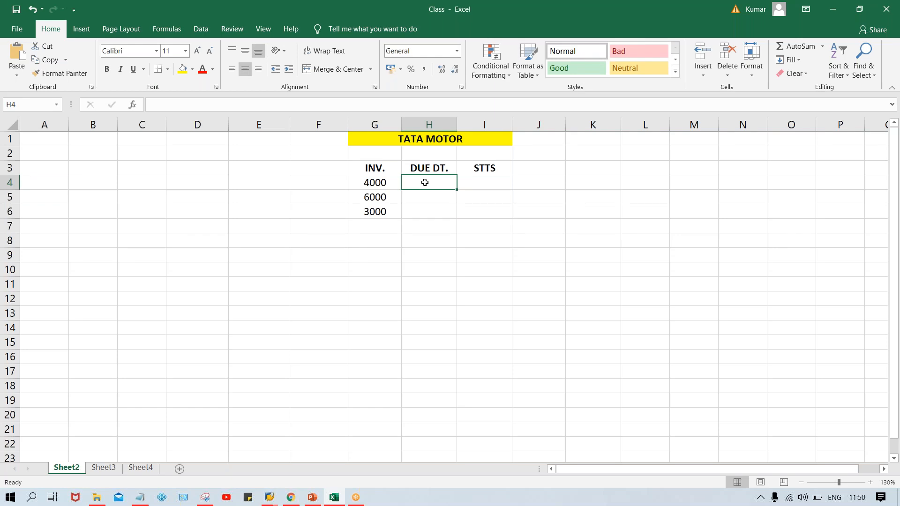
click(417, 201)
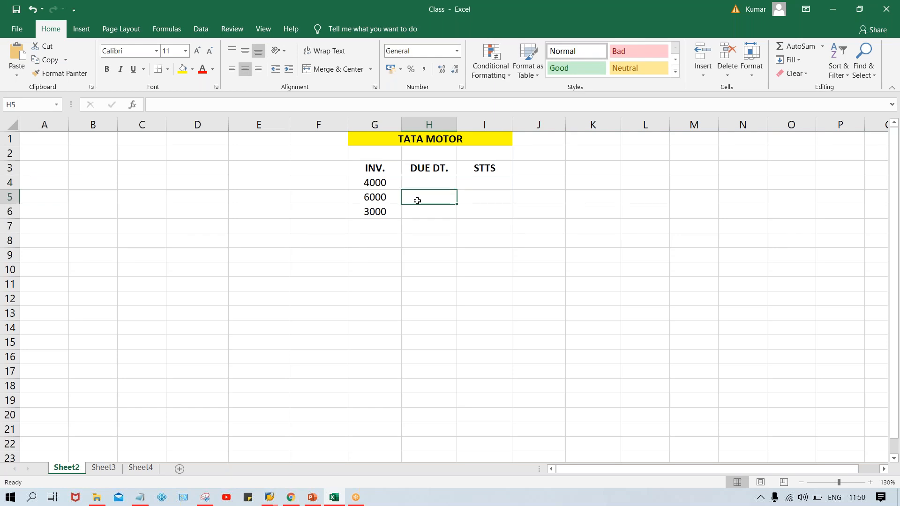
text(31.)
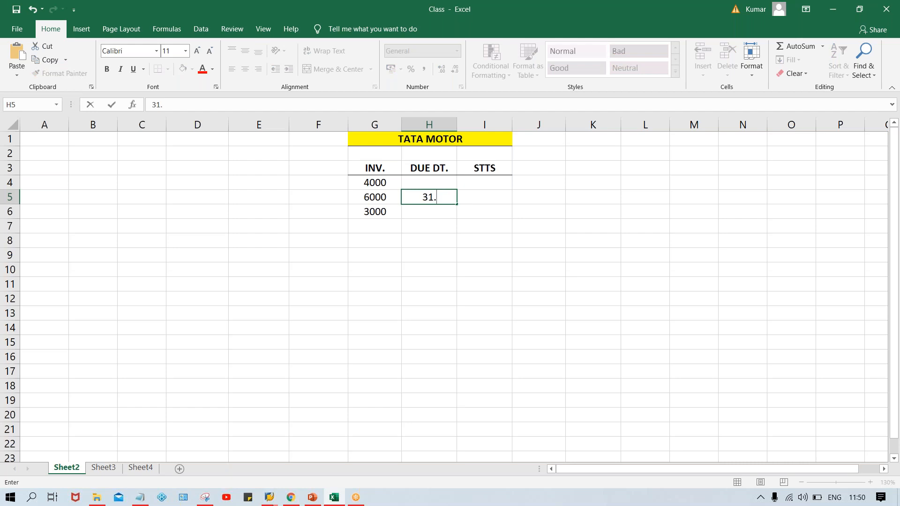
text(08.2020)
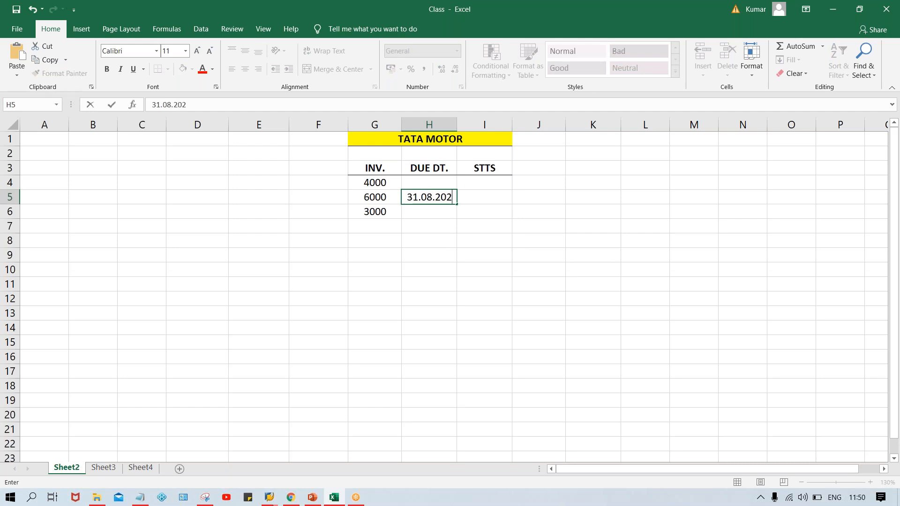
key(Return)
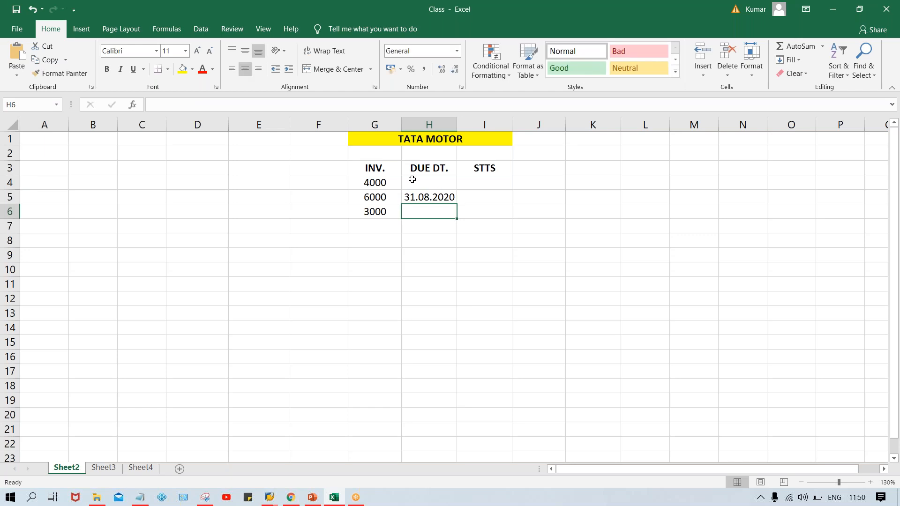
click(412, 179)
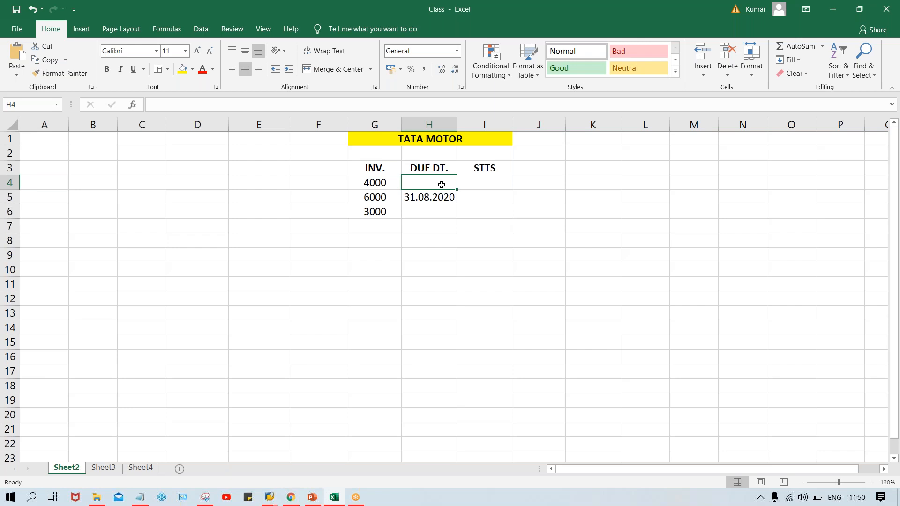
text(21.08)
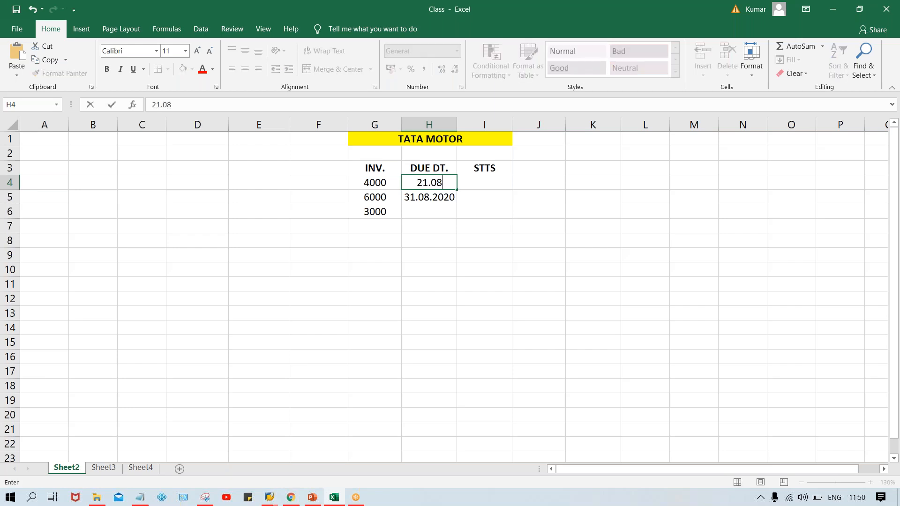
text(.2020)
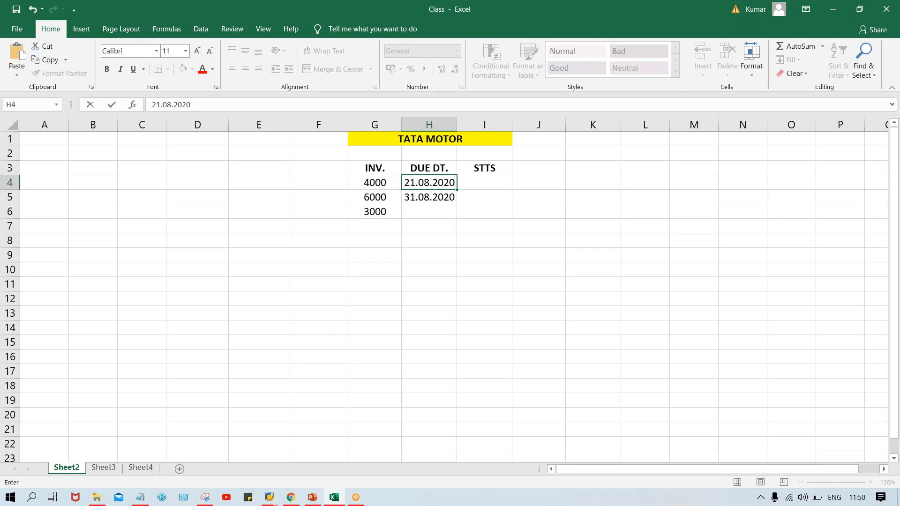
key(Return)
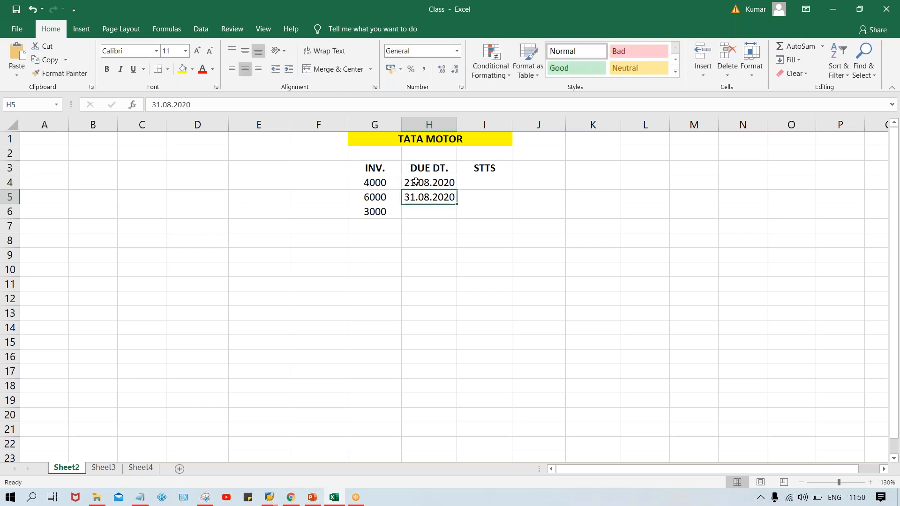
Step: Enter the due date 10.09.2020 for the 3000 invoice in H6
click(415, 183)
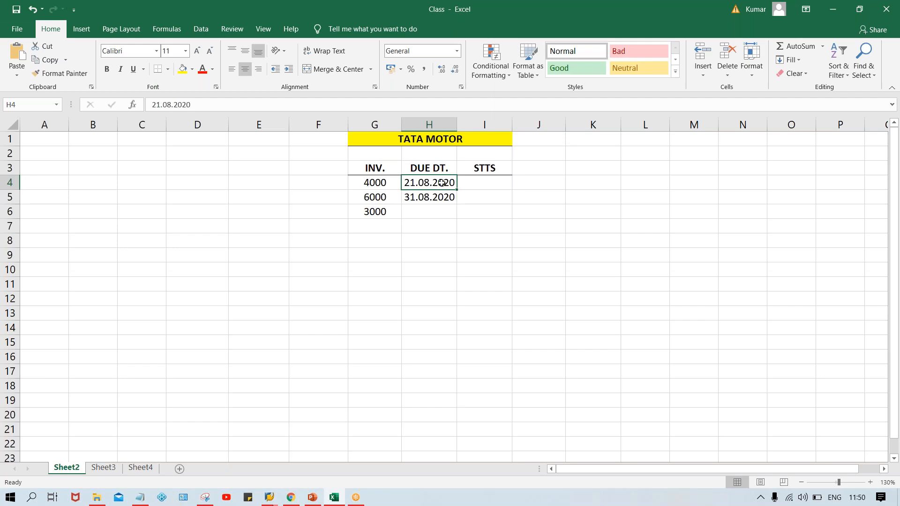
click(417, 211)
click(370, 212)
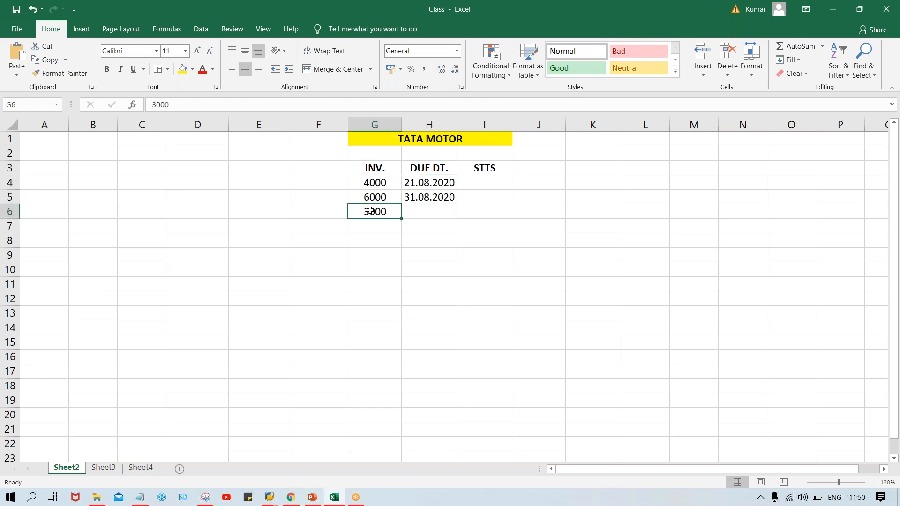
click(424, 212)
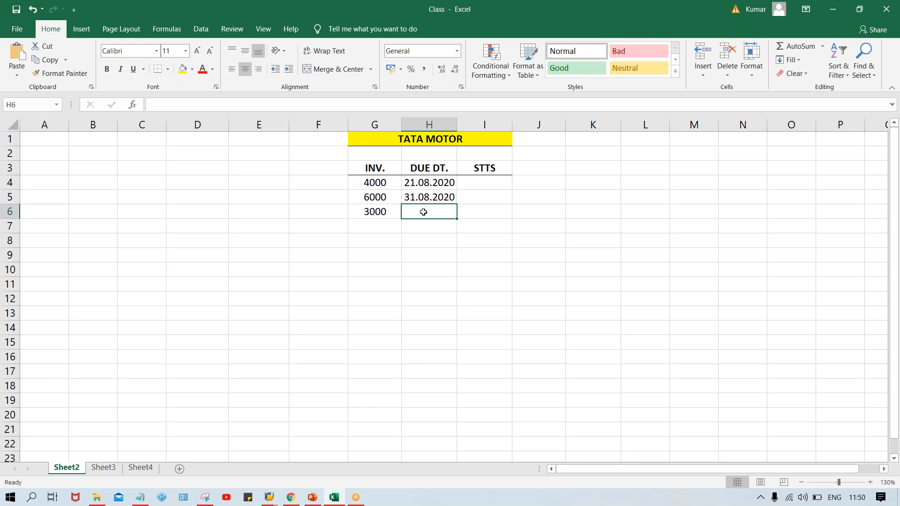
text(10.09.2020)
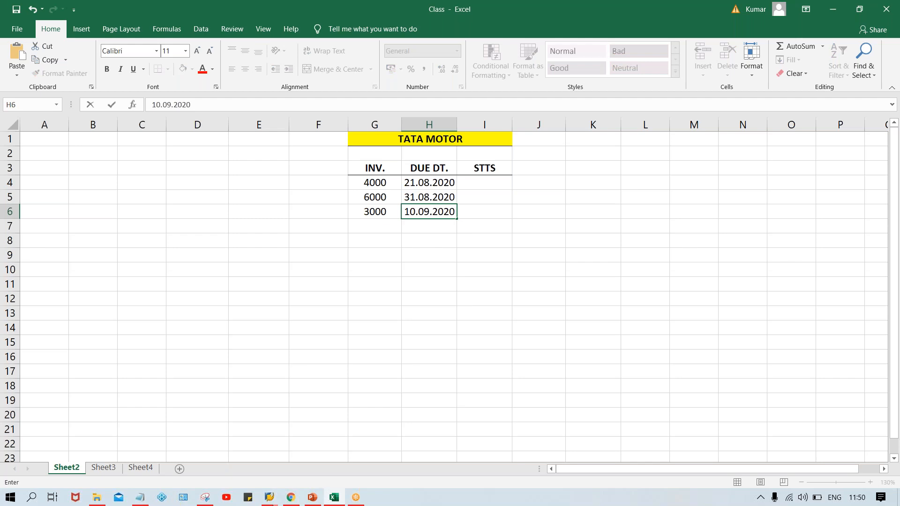
key(Return)
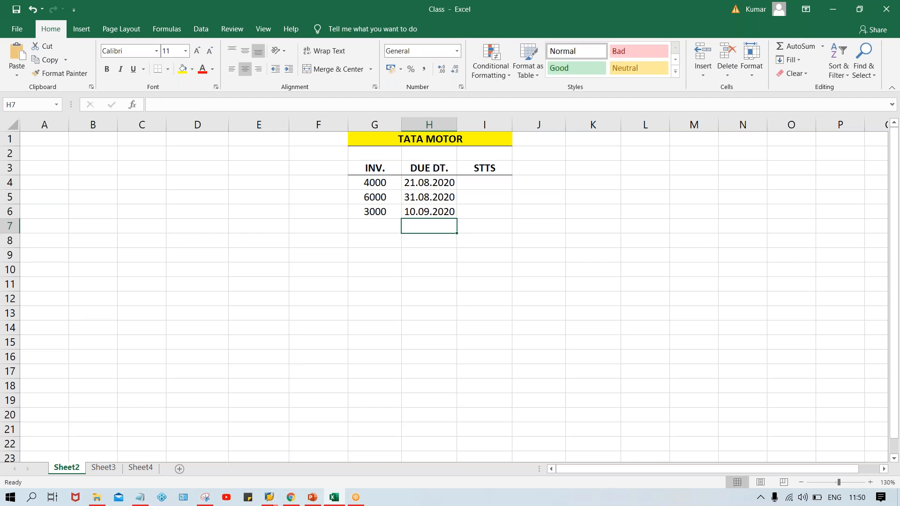
Step: Fill the STTS column with OD in I4, DUE in I5 and ND in I6
drag(420, 188, 421, 214)
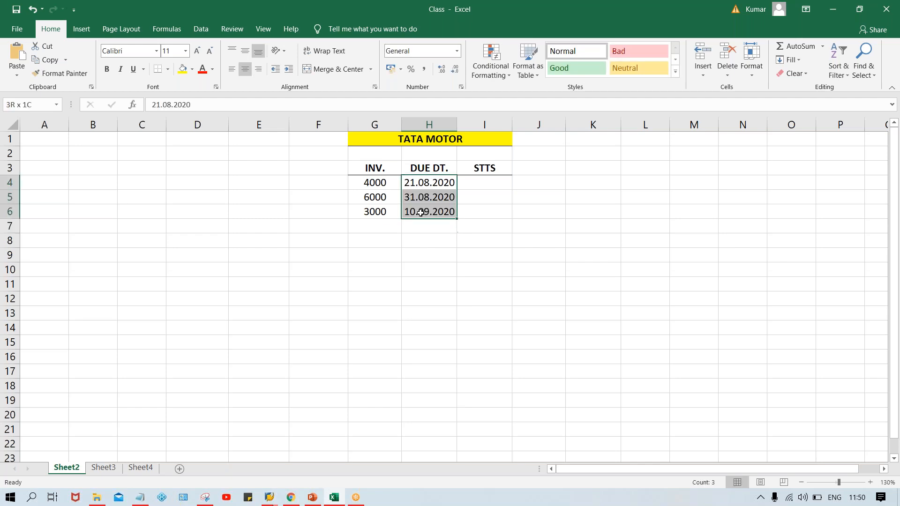
click(486, 184)
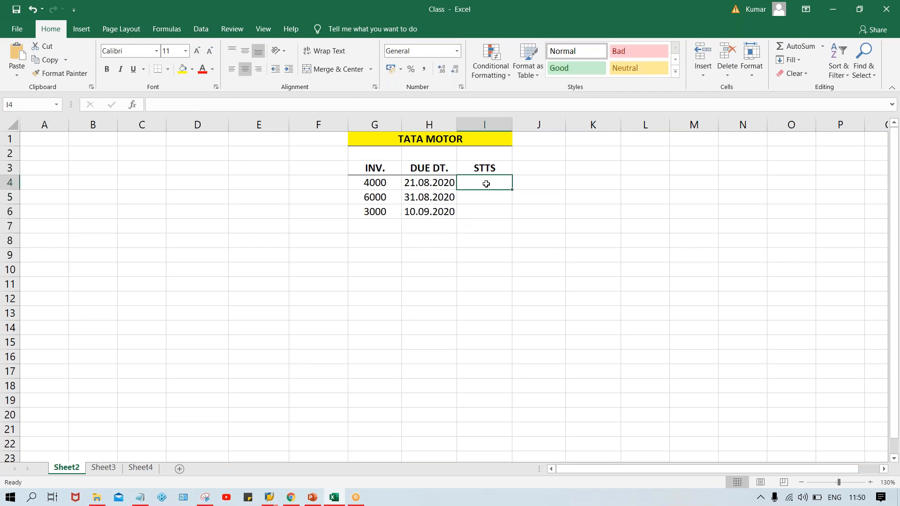
text(OD)
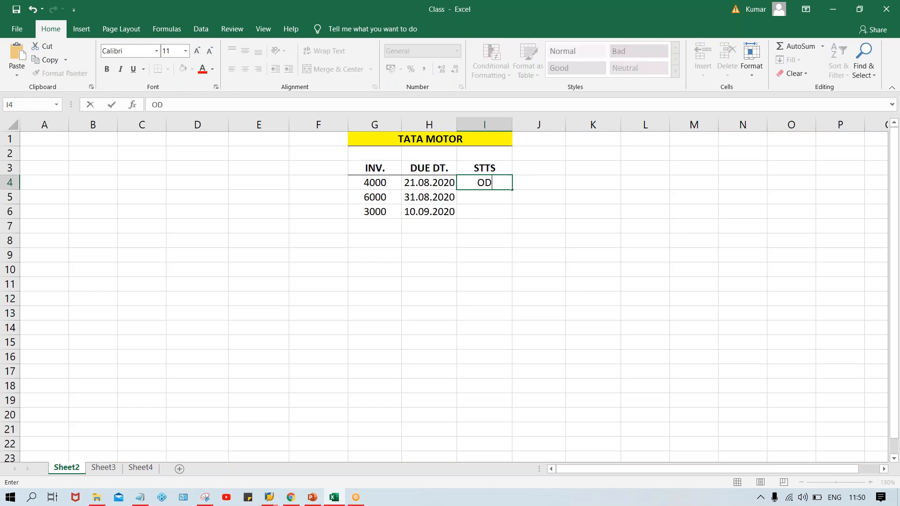
key(Return)
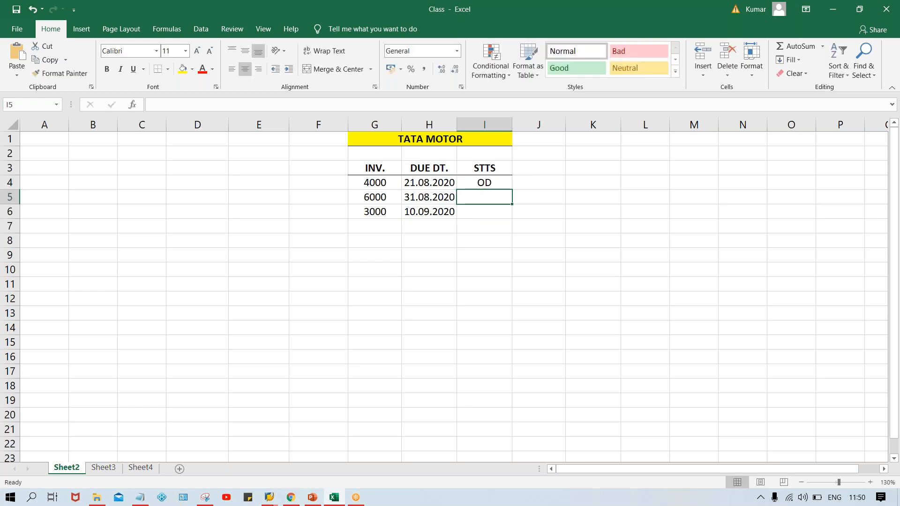
text(DUE)
key(Return)
text(ND)
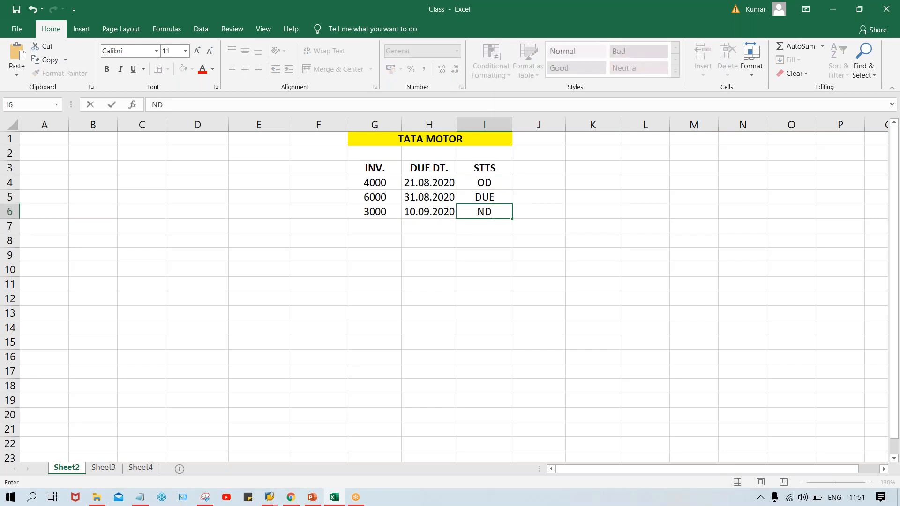
key(Return)
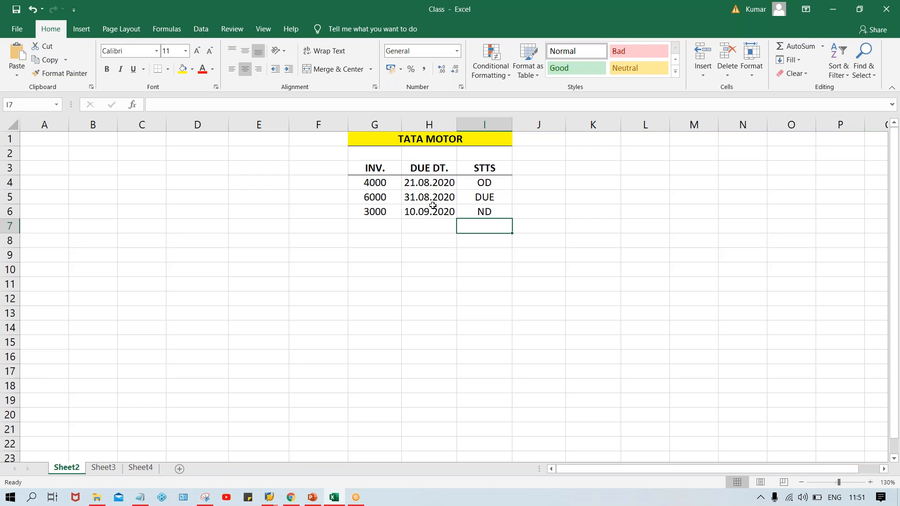
click(489, 187)
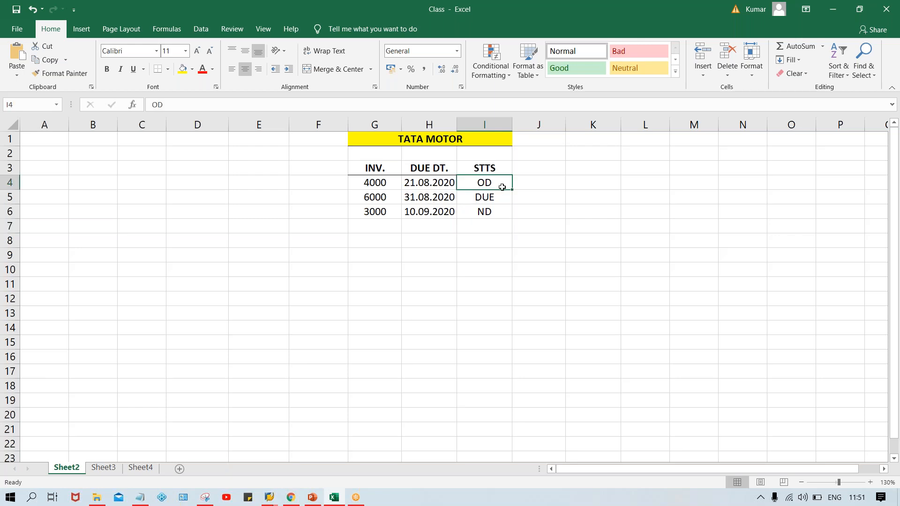
click(530, 186)
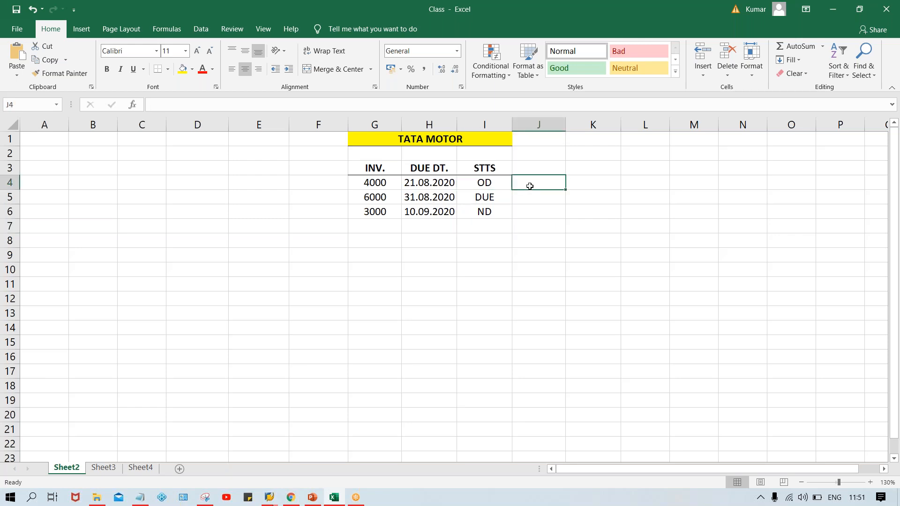
click(384, 183)
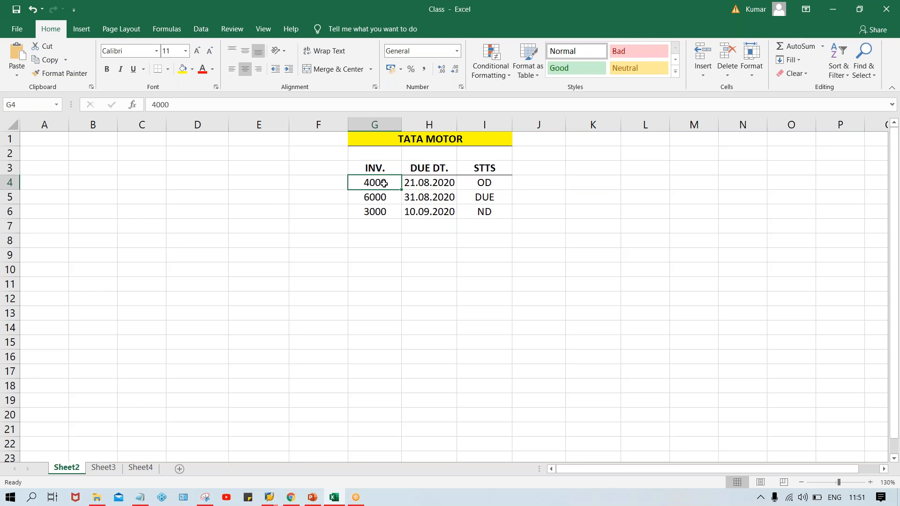
click(492, 198)
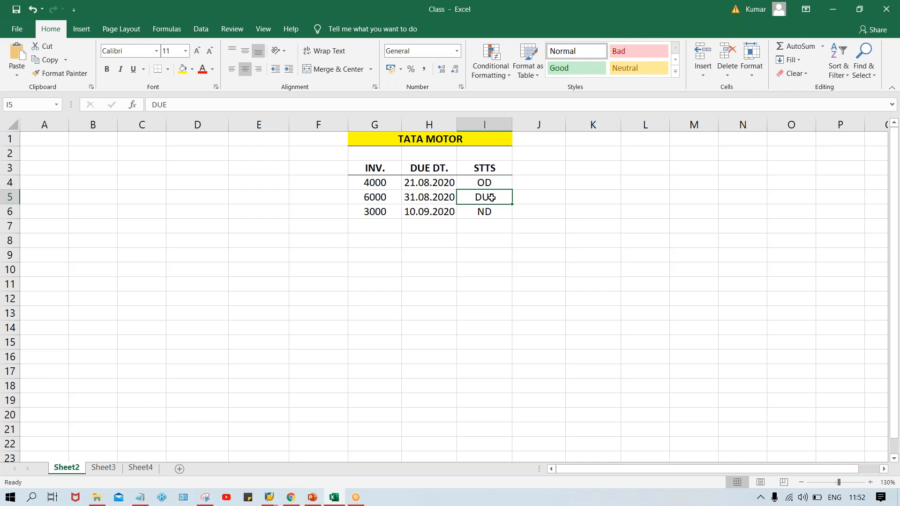
Step: Add the heading GRC DYS in J3, beside the STTS heading
click(546, 168)
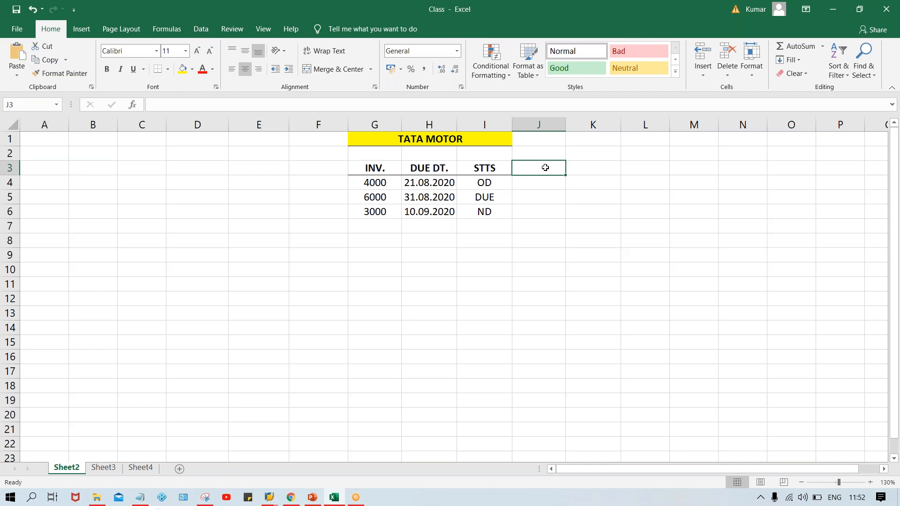
text(GRC DYS)
key(Return)
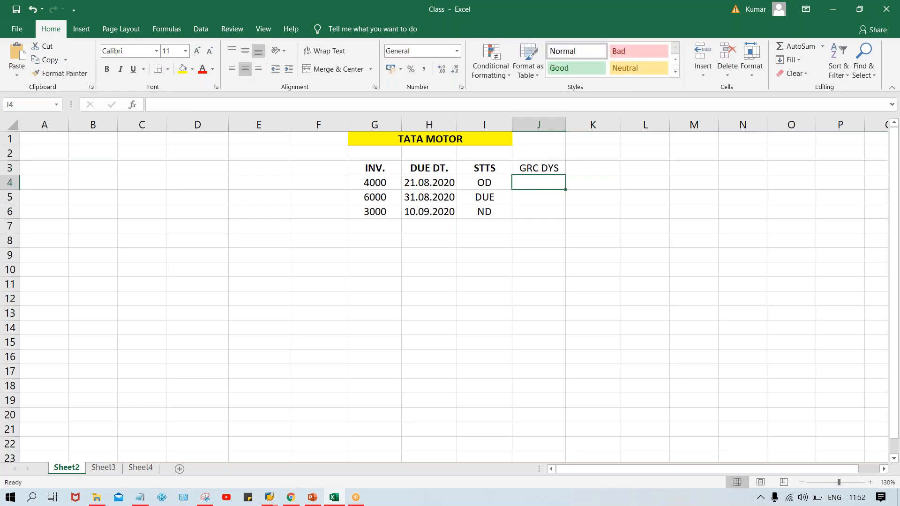
Step: Make the GRC DYS heading in J3 bold to match the other column headings
click(530, 167)
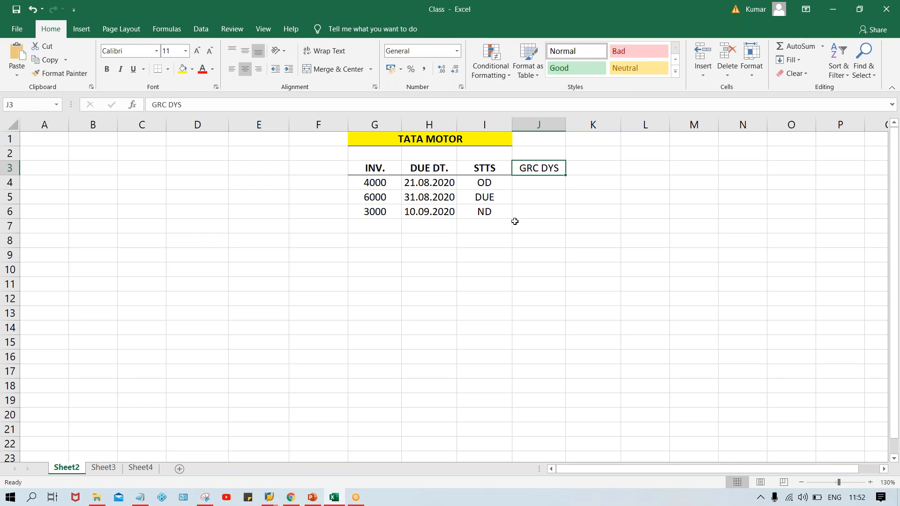
key(ctrl+b)
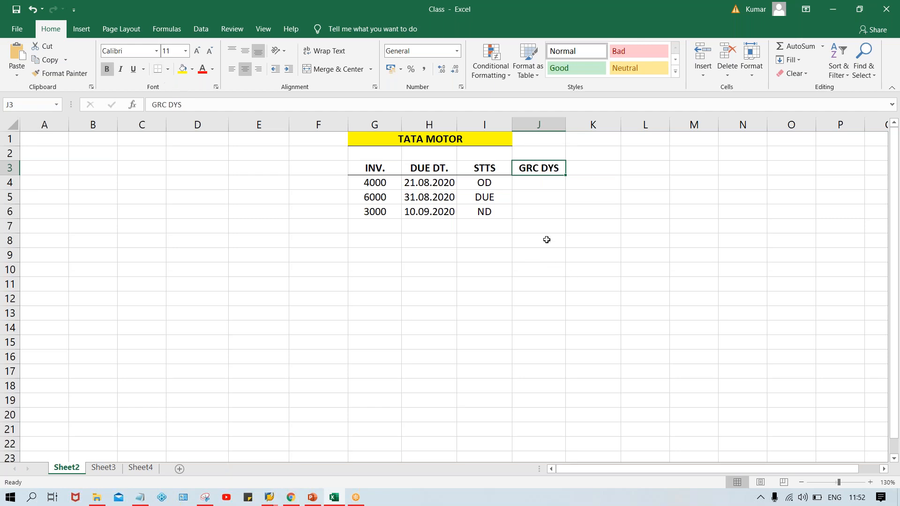
click(471, 169)
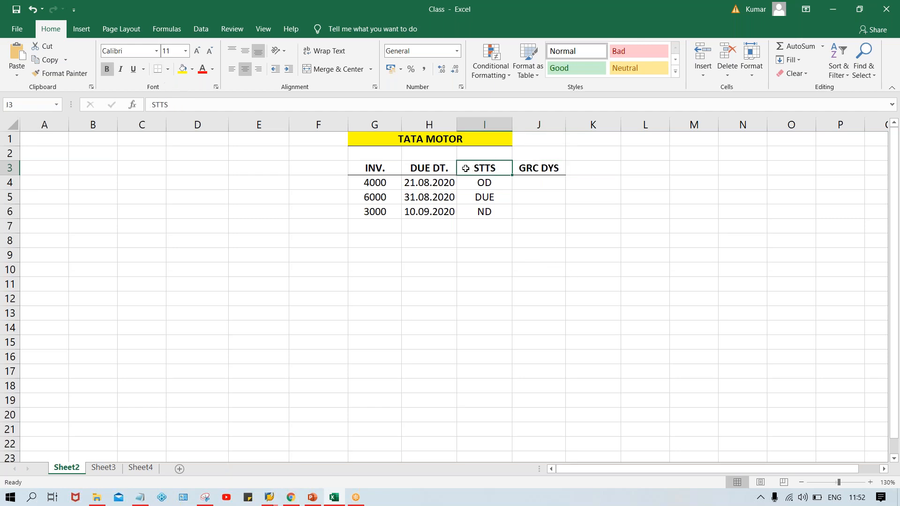
Step: Enter 5 grace days for each of the three invoices in J4, J5 and J6
click(551, 181)
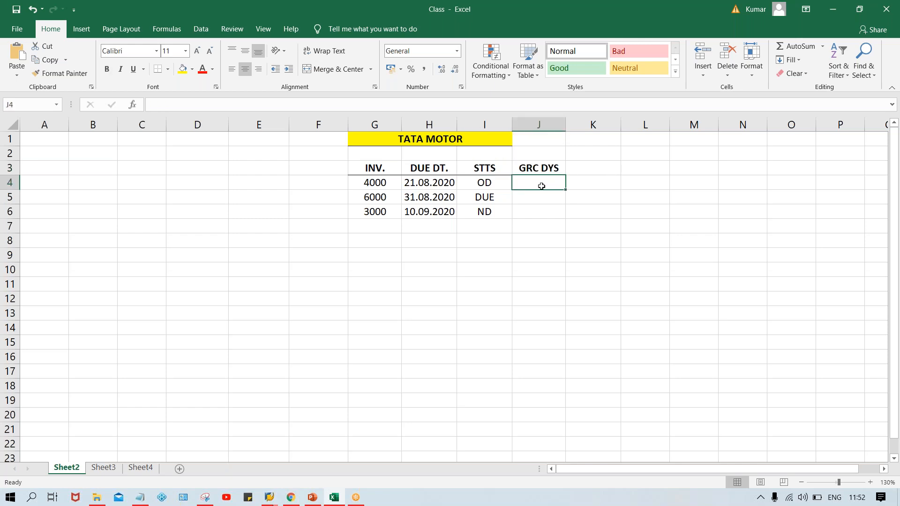
text(5)
key(Return)
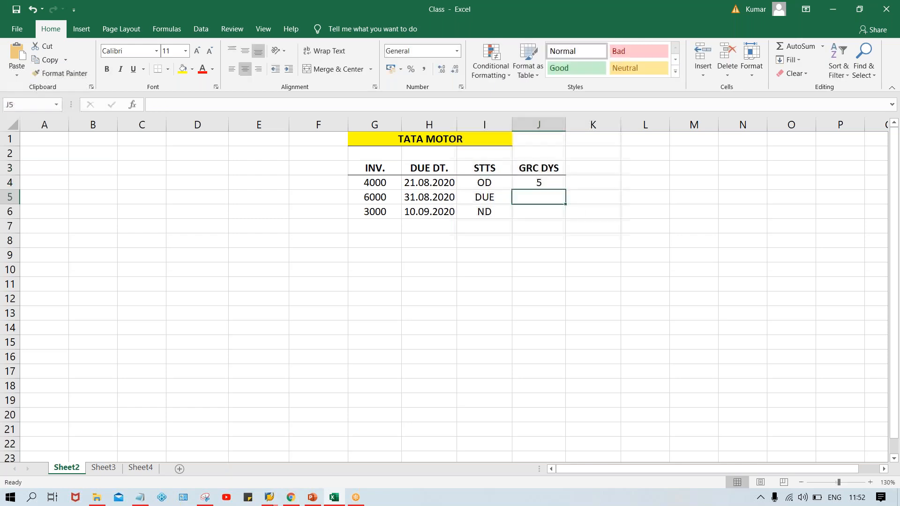
text(5)
key(Return)
text(5)
key(Return)
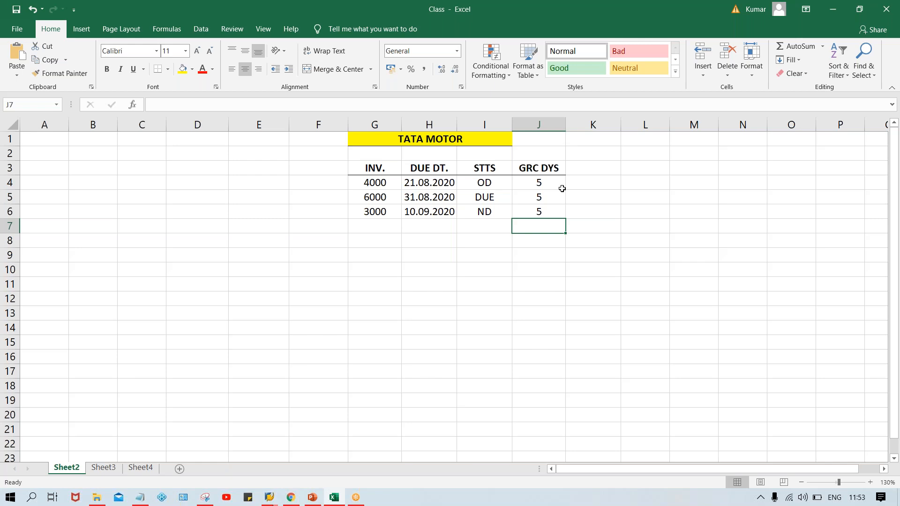
Step: Add a second STTS heading in K3, beside the GRC DYS heading
click(539, 183)
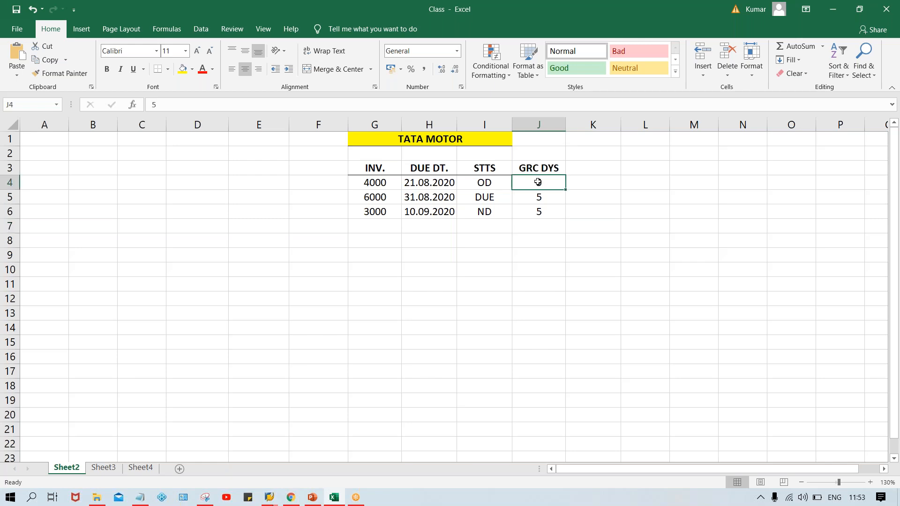
click(541, 208)
click(540, 182)
click(593, 170)
text(SS)
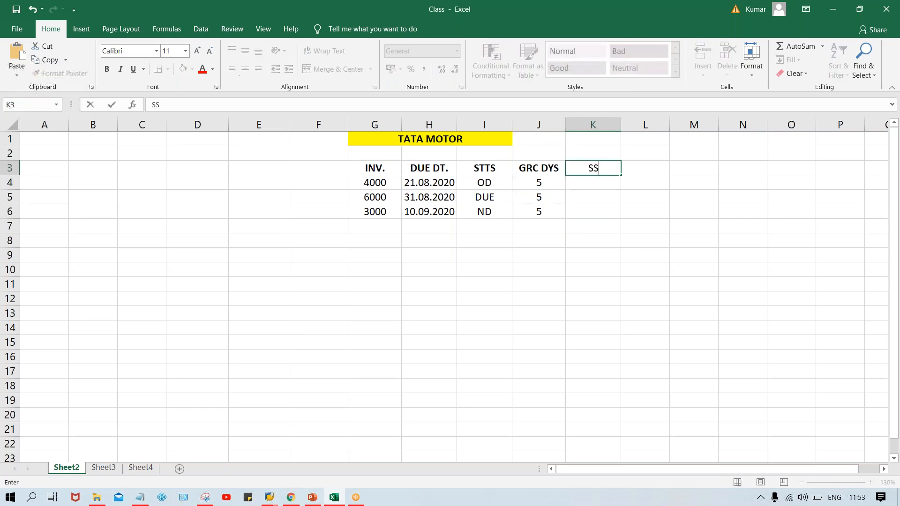
key(BackSpace)
text(TTS)
key(Return)
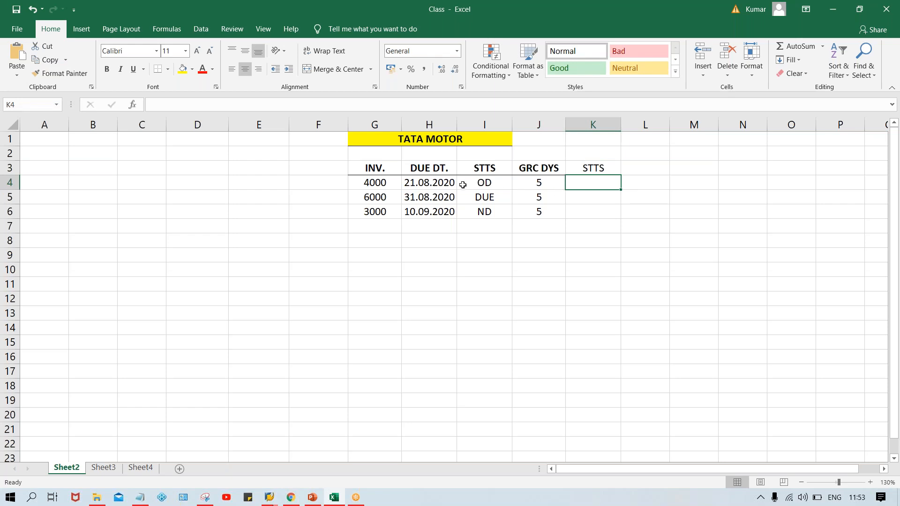
Step: Add the heading INV. NO. in F3, beside the INV. heading, and make it bold
click(383, 184)
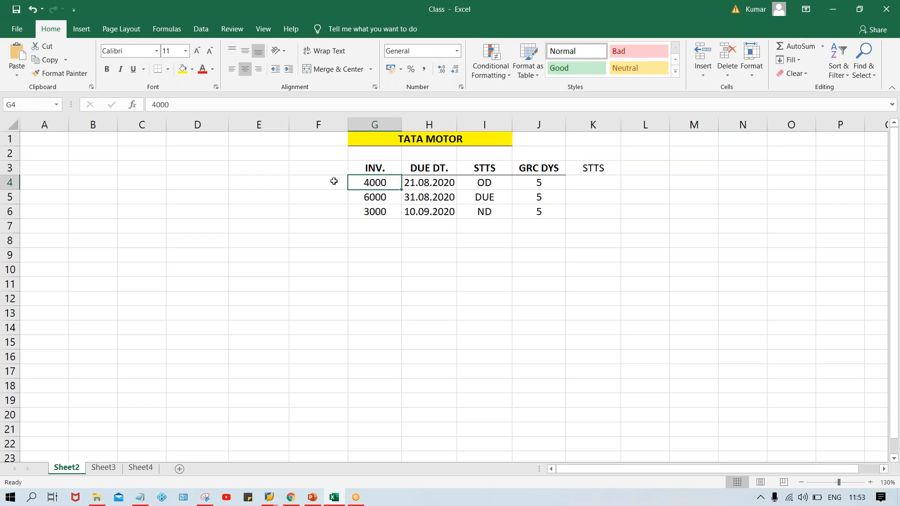
click(319, 174)
text(I)
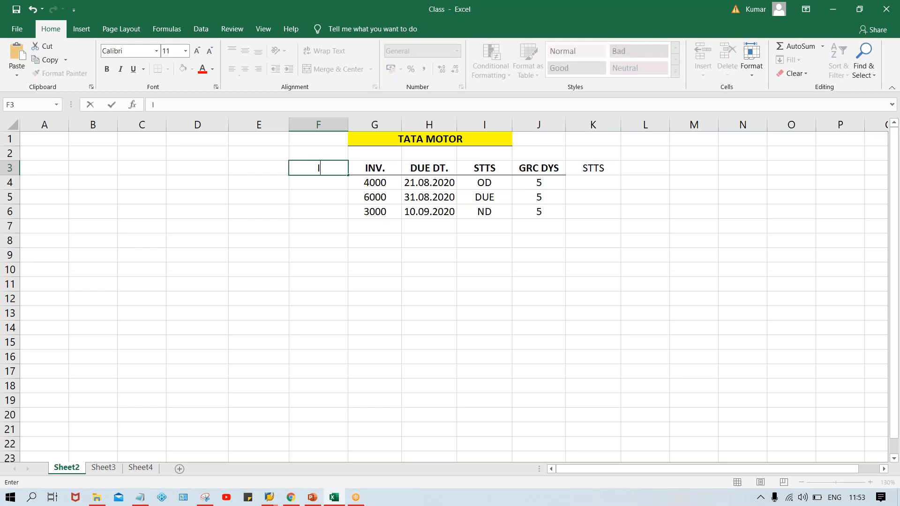
text(NV. NO.)
key(Return)
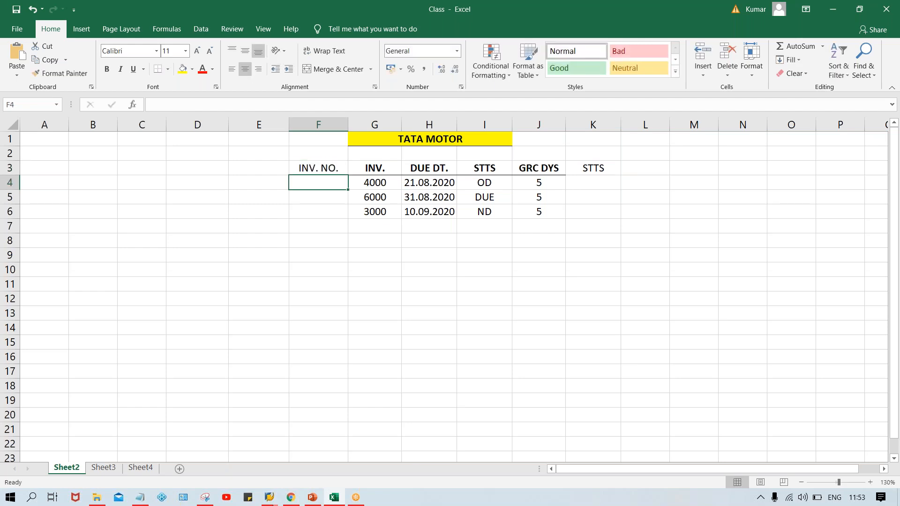
click(317, 166)
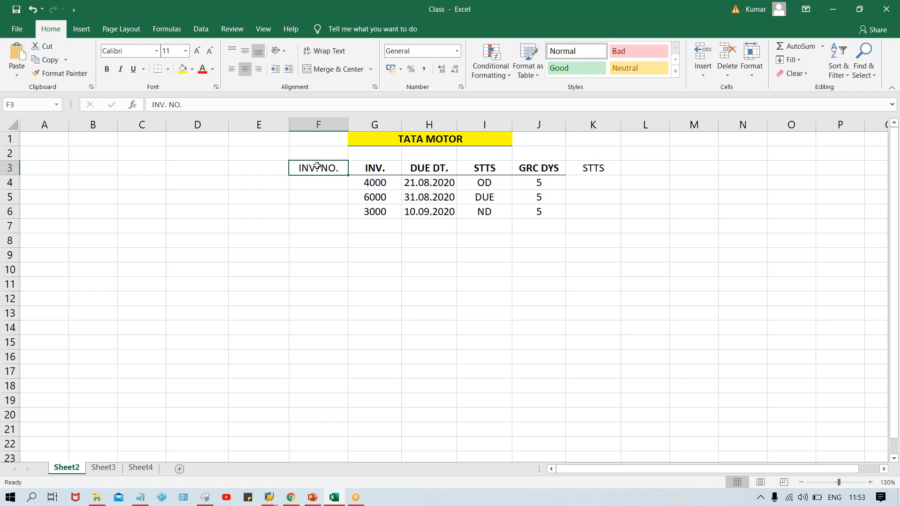
key(ctrl+b)
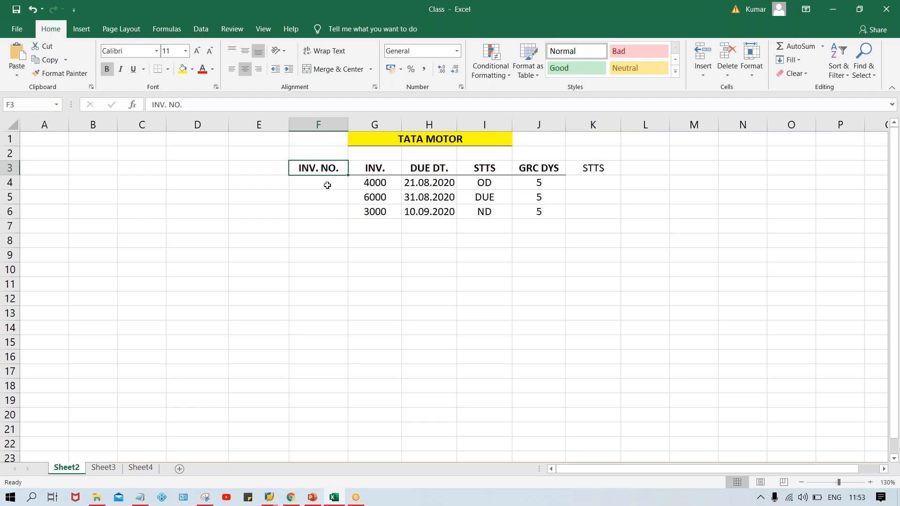
Step: Number the three invoices 1, 2 and 3 in F4, F5 and F6
click(327, 185)
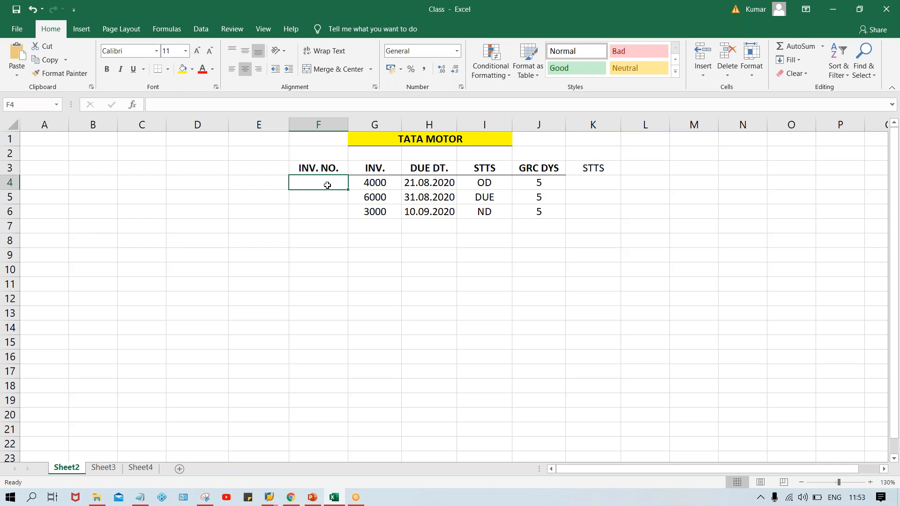
text(1)
key(Return)
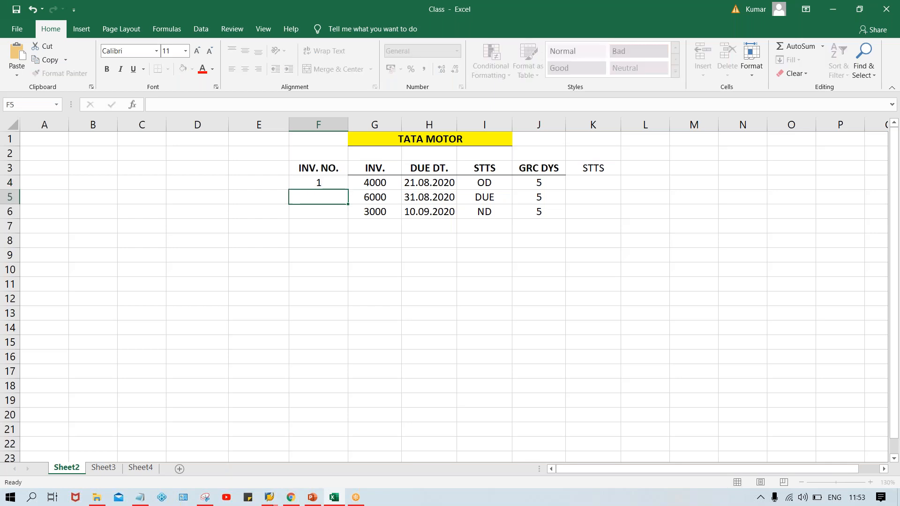
text(2)
key(Return)
text(3)
key(Return)
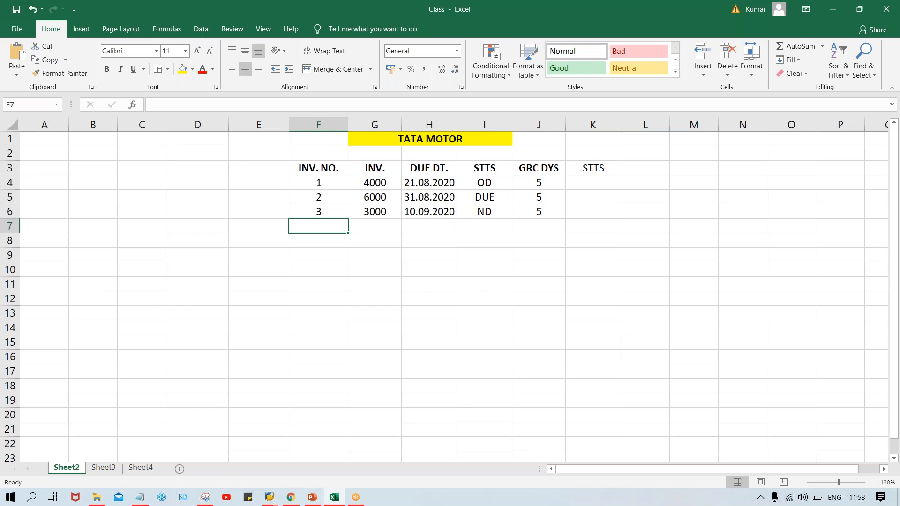
Step: Review the invoice numbers, statuses and grace days of the first two invoices in the table
click(315, 168)
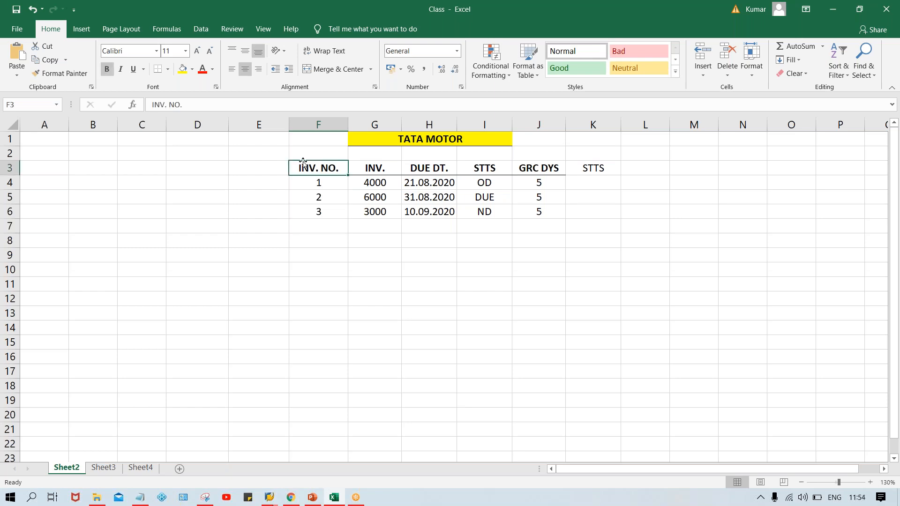
click(339, 317)
click(330, 227)
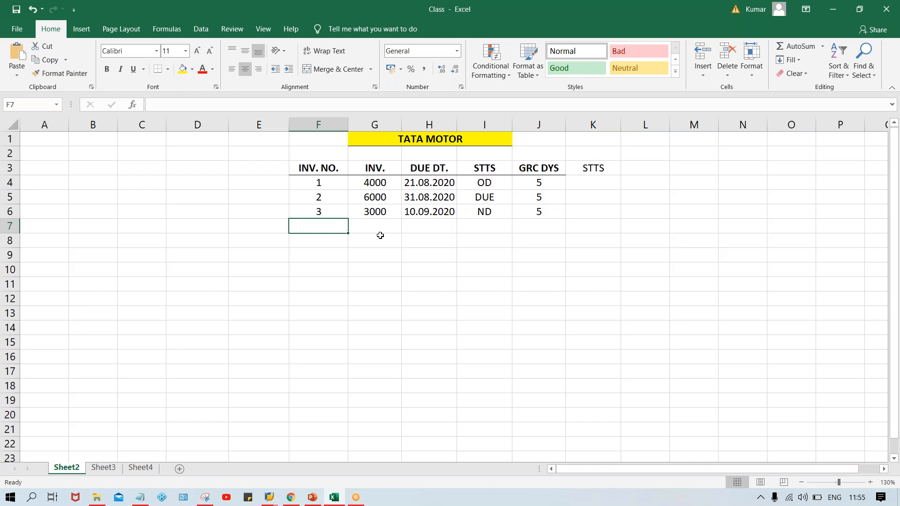
click(311, 181)
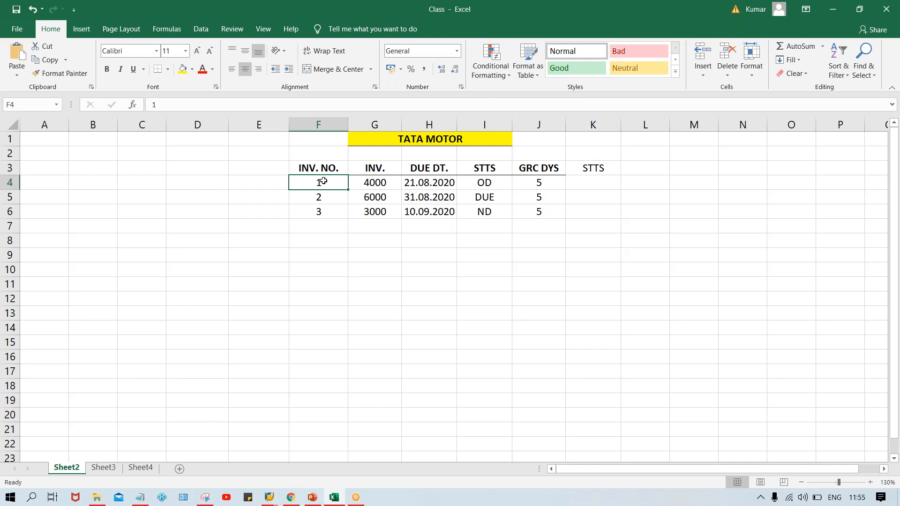
click(322, 197)
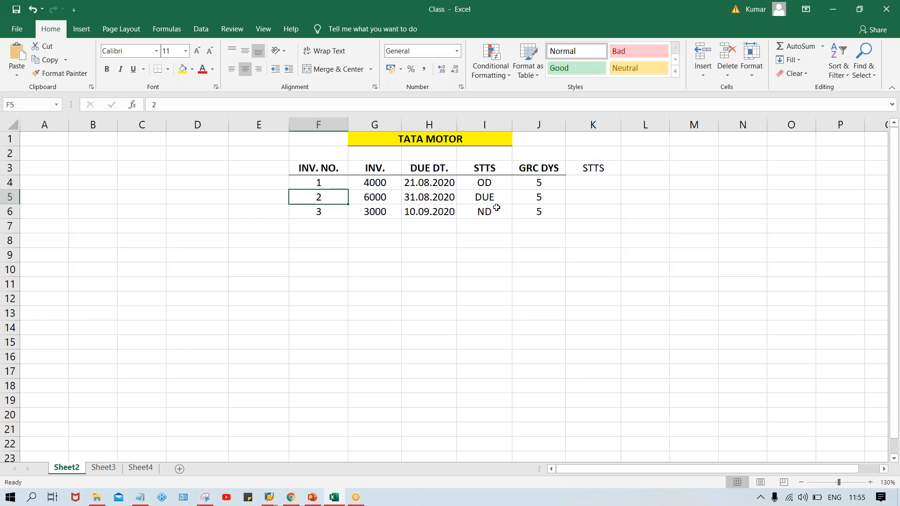
click(547, 186)
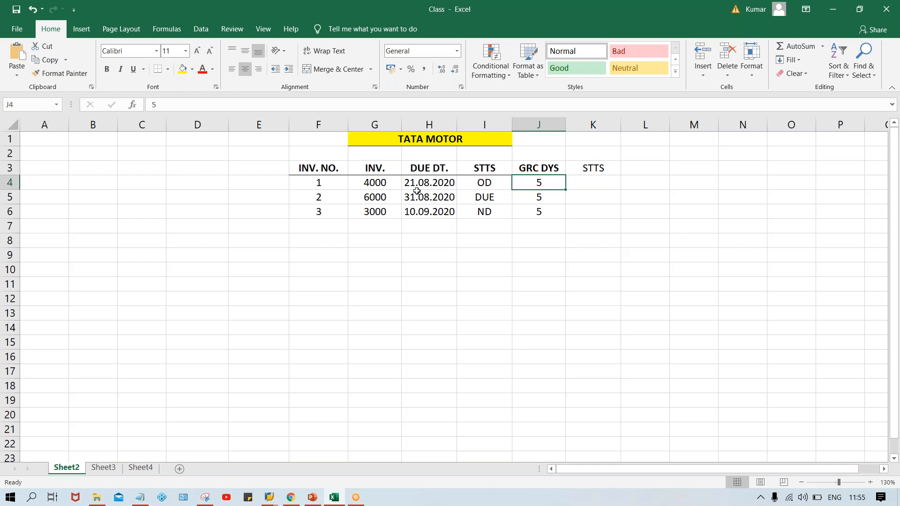
click(478, 200)
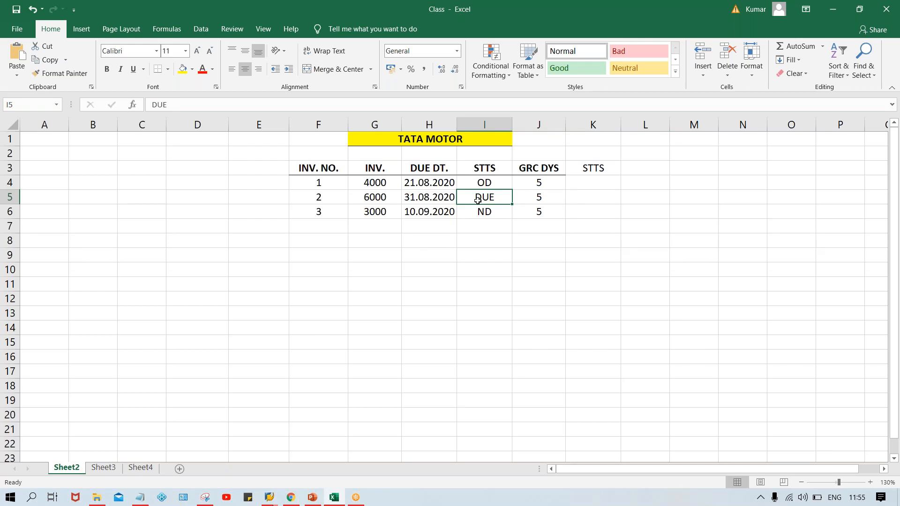
click(542, 183)
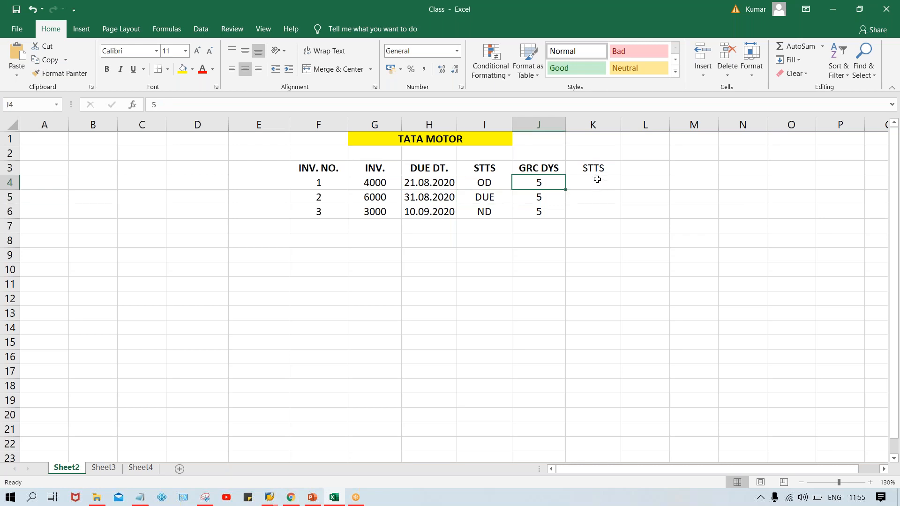
Step: Make the STTS heading in K3 bold and enter the date 26.08.2020 for invoice 1 in K4
click(588, 168)
key(ctrl+b)
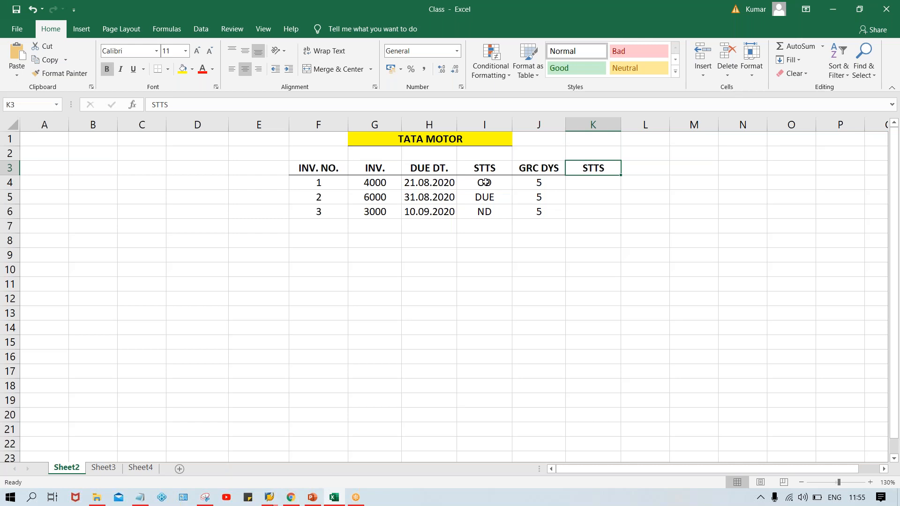
click(535, 184)
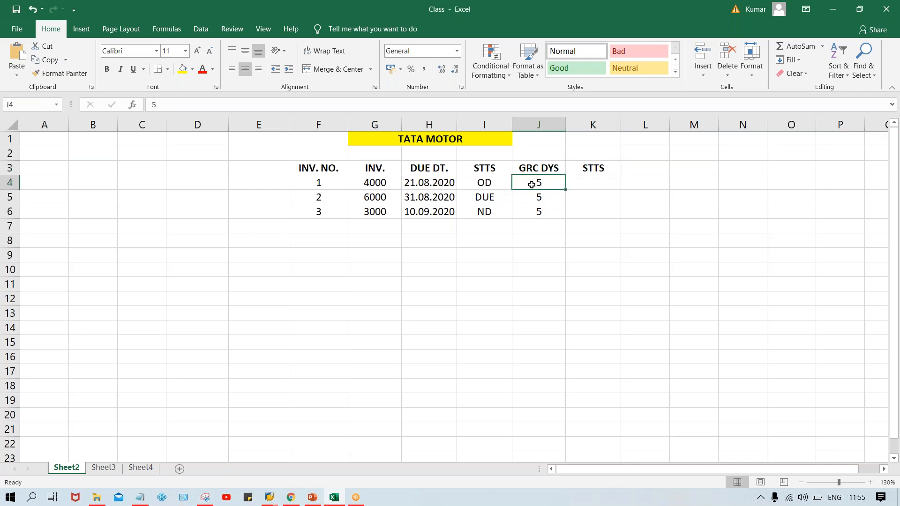
click(533, 197)
click(539, 211)
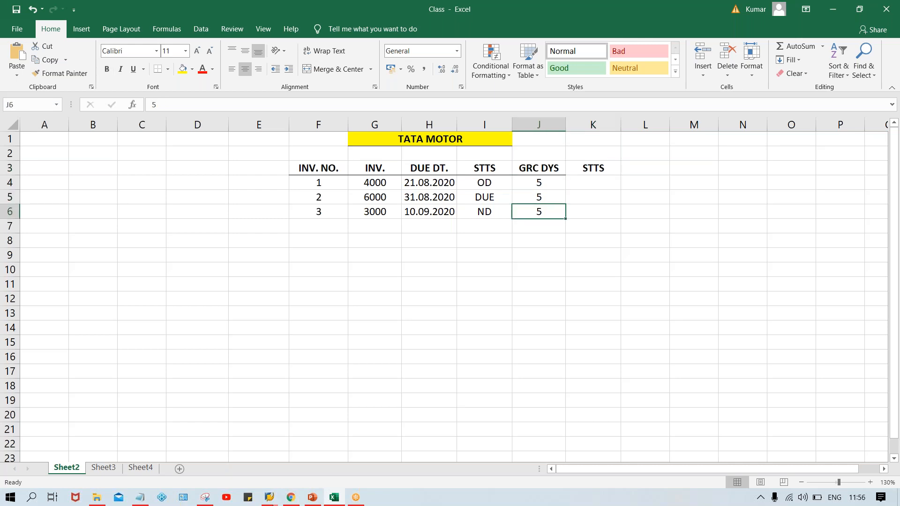
click(419, 183)
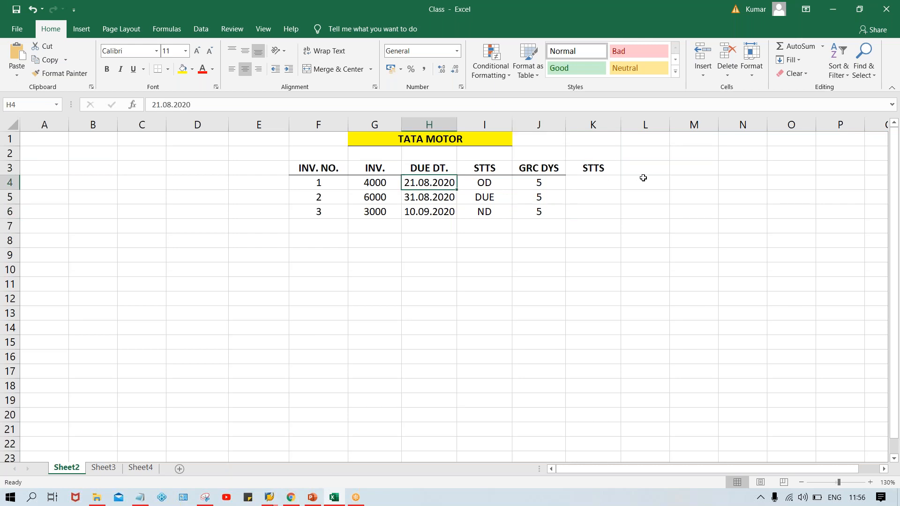
click(587, 182)
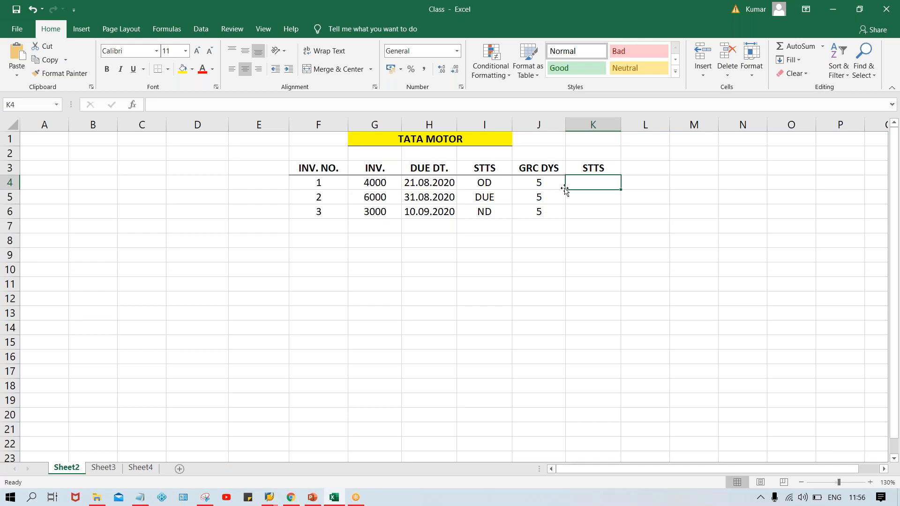
text(26.08.2020)
key(Return)
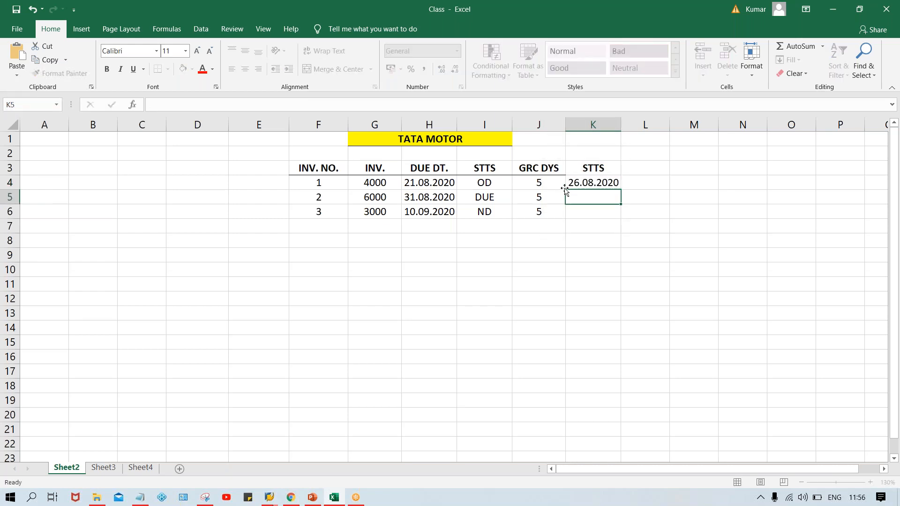
Step: Enter the date 05.08.2020 for invoice 2 in K5, under the second STTS heading
drag(434, 182, 483, 182)
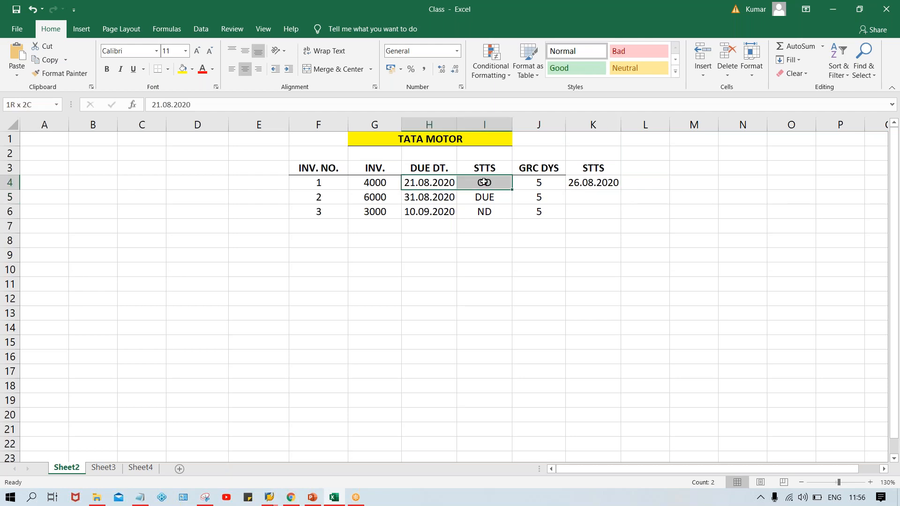
click(587, 184)
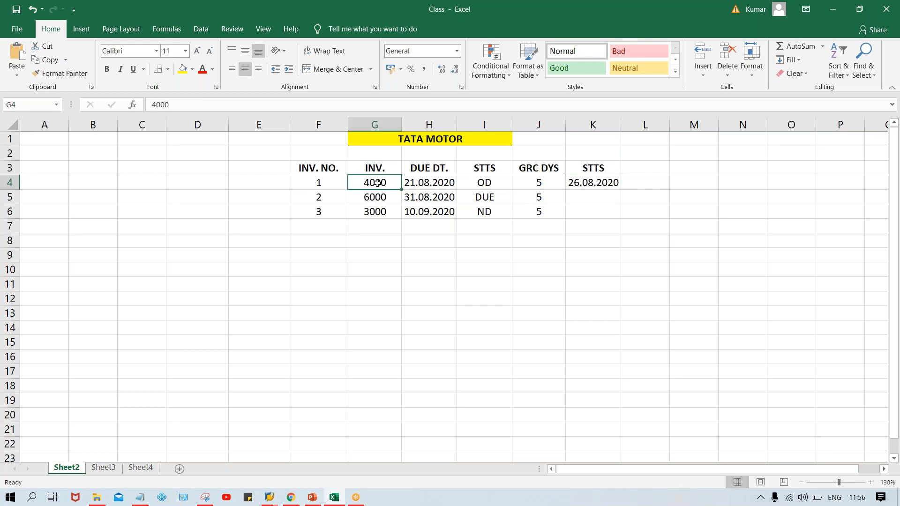
click(488, 197)
click(590, 197)
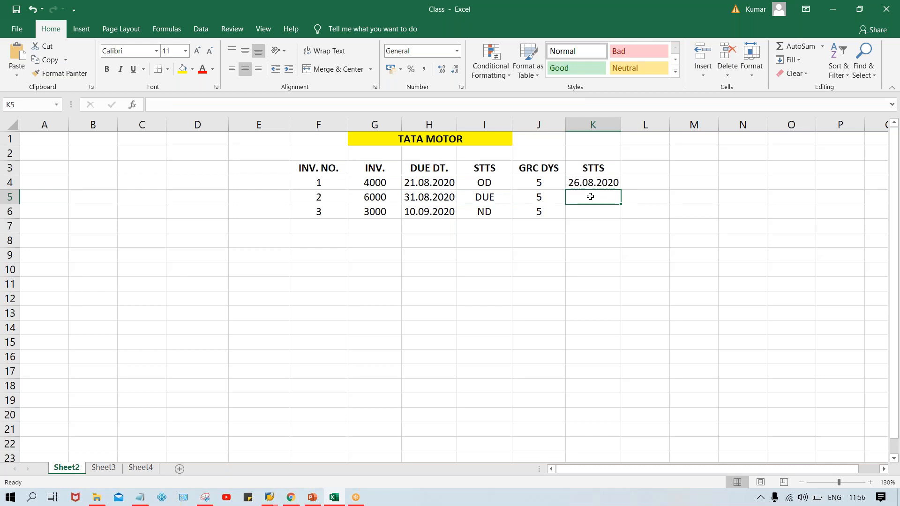
text(05.08)
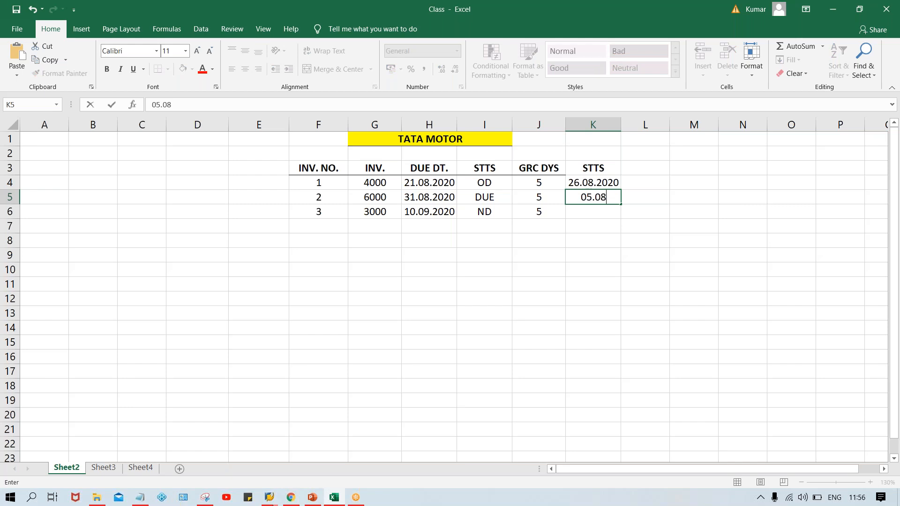
text(.2020)
key(Return)
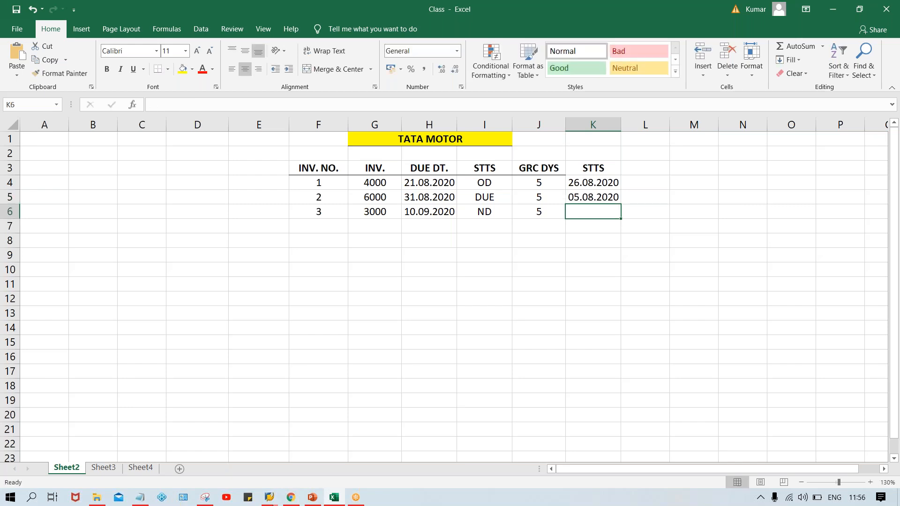
Step: Enter the date 15.09.2020 for invoice 3 in K6 and add a bottom border to the STTS heading in K3
click(586, 199)
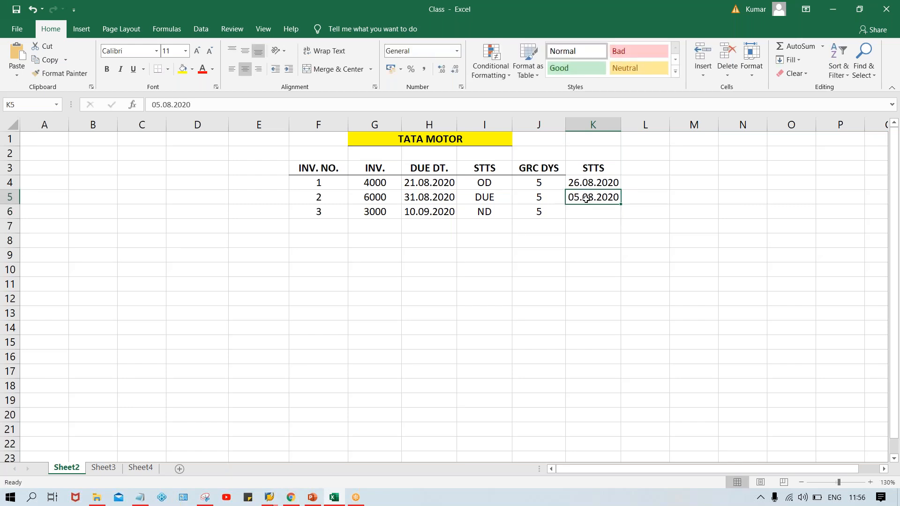
click(418, 209)
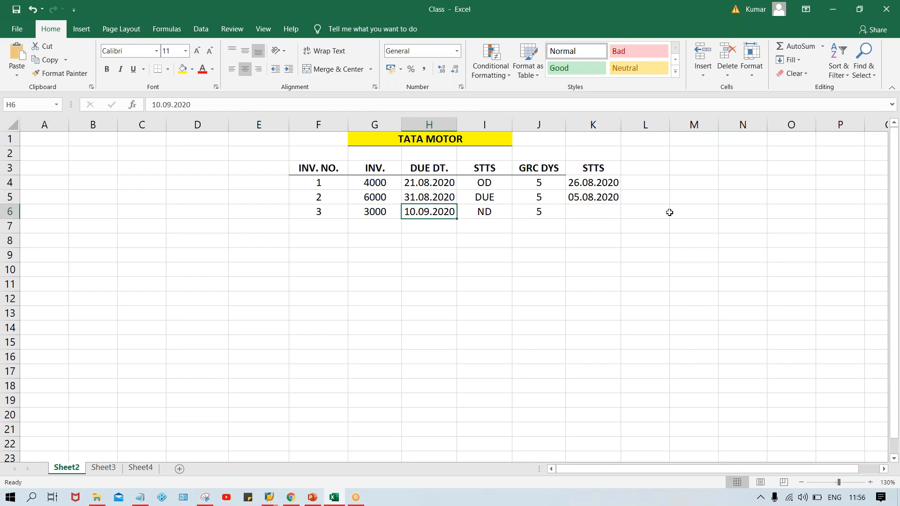
click(590, 216)
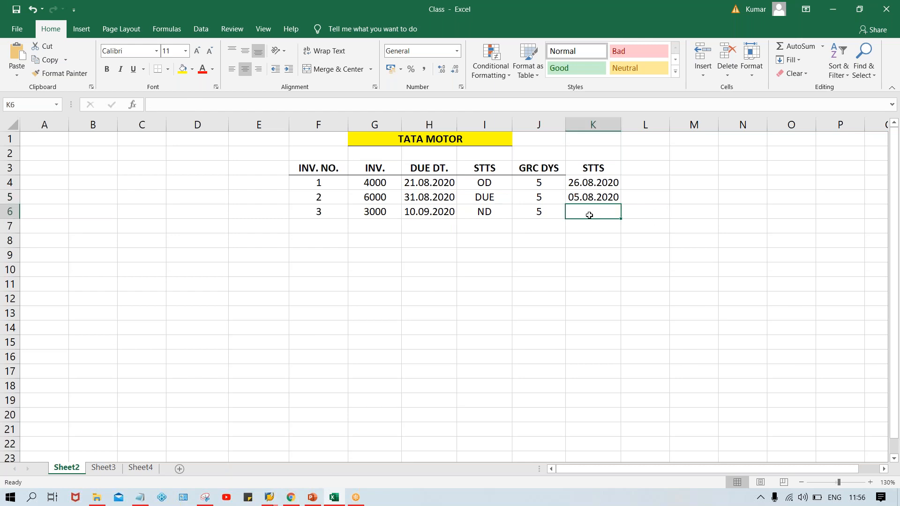
text(15.09.2020)
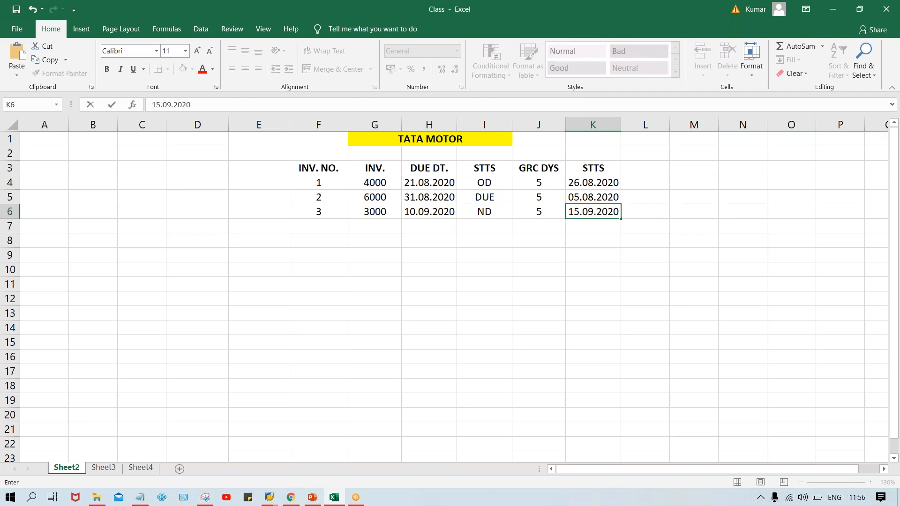
key(Return)
click(594, 164)
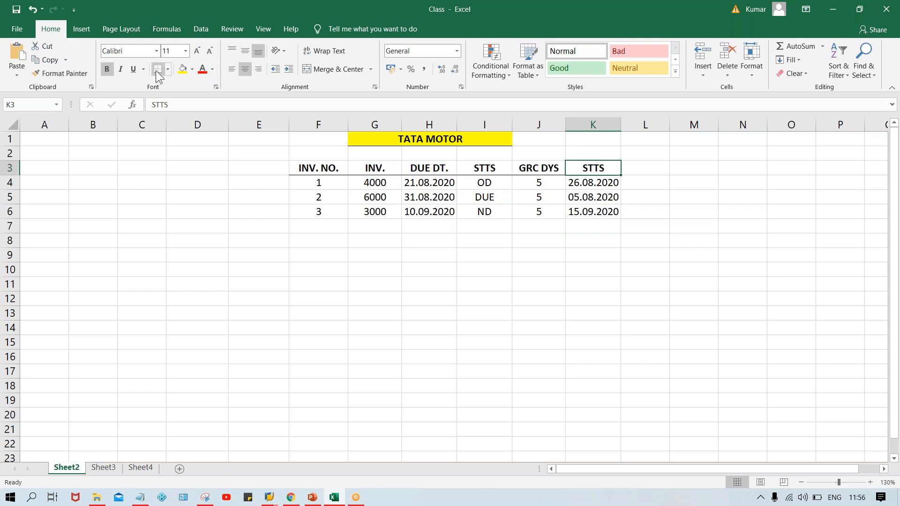
click(526, 339)
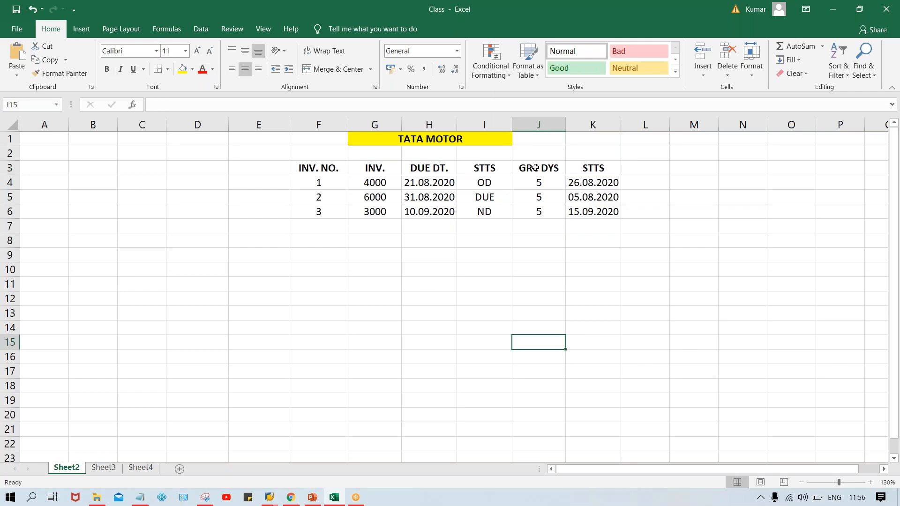
Step: Move the invoice table F3:K6 so it starts in E3, and slightly widen column J to fit its dates
drag(536, 184, 539, 213)
drag(297, 170, 589, 197)
click(590, 197)
click(313, 165)
drag(313, 165, 598, 211)
key(ctrl+c)
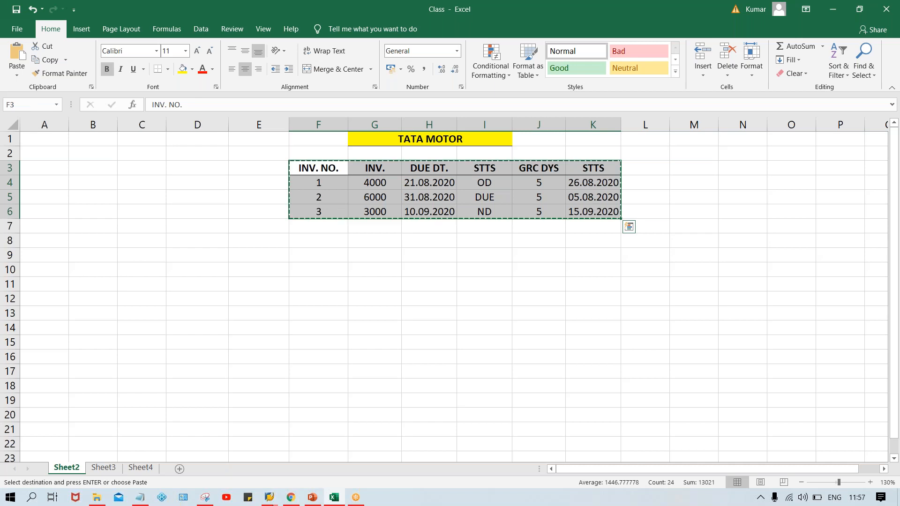
click(251, 170)
key(ctrl+v)
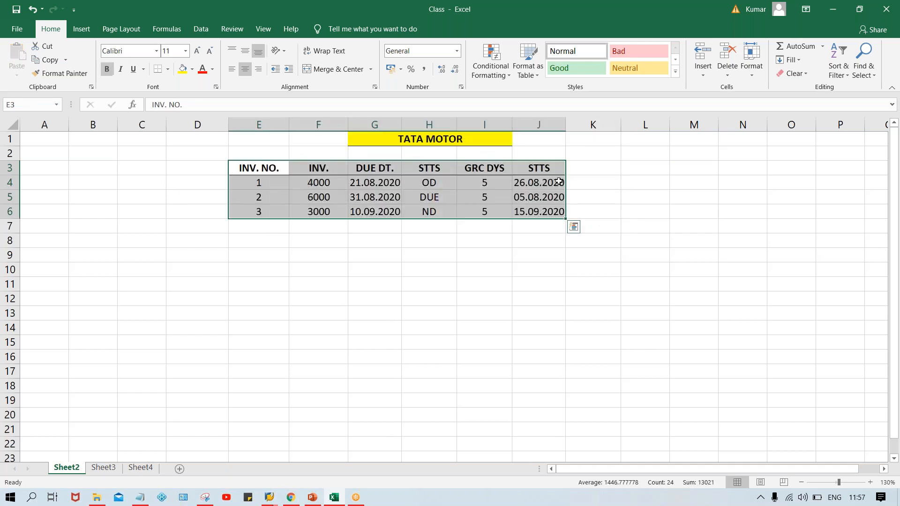
click(544, 195)
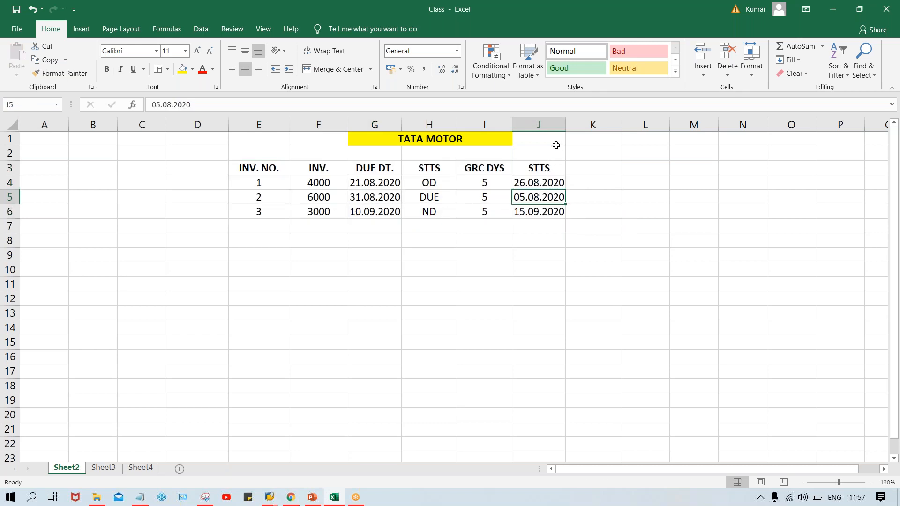
drag(565, 128, 569, 127)
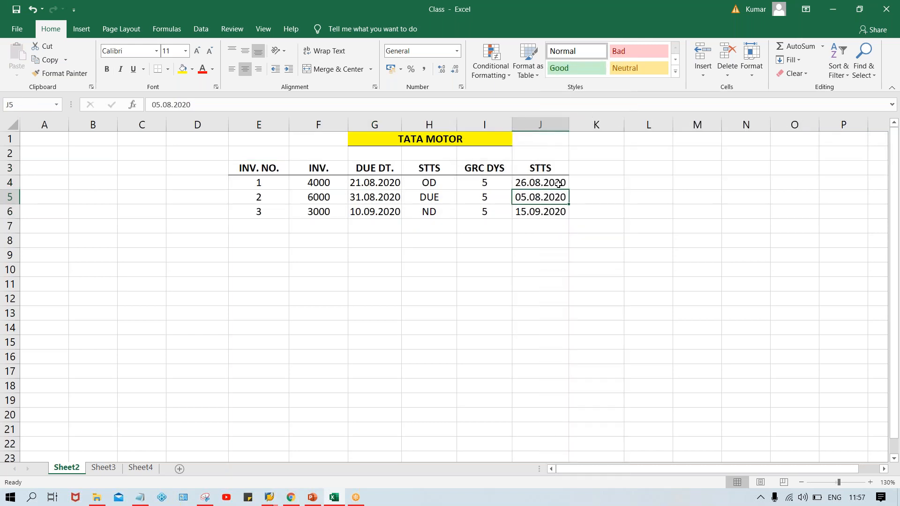
click(548, 170)
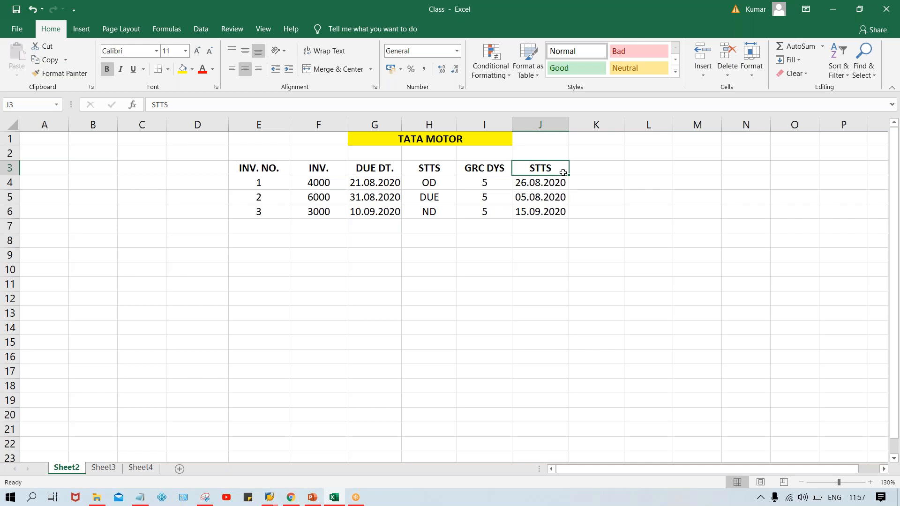
click(537, 184)
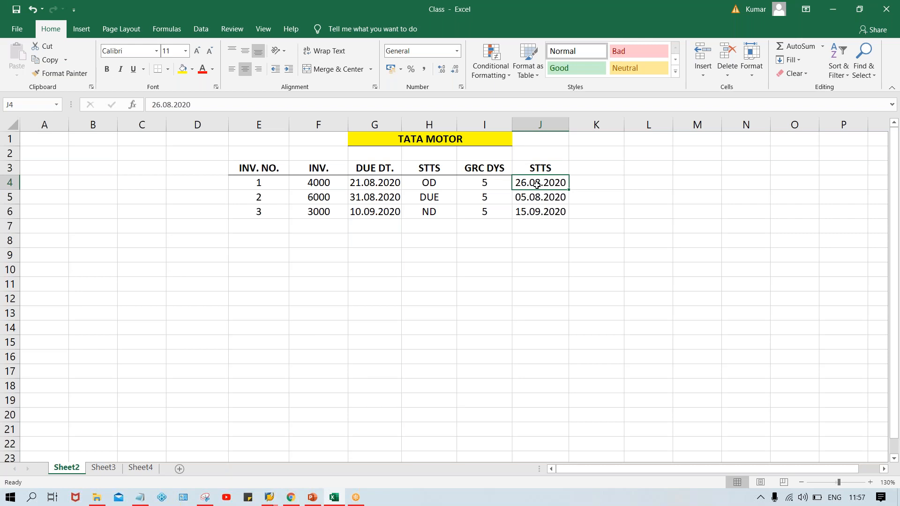
drag(248, 186, 548, 188)
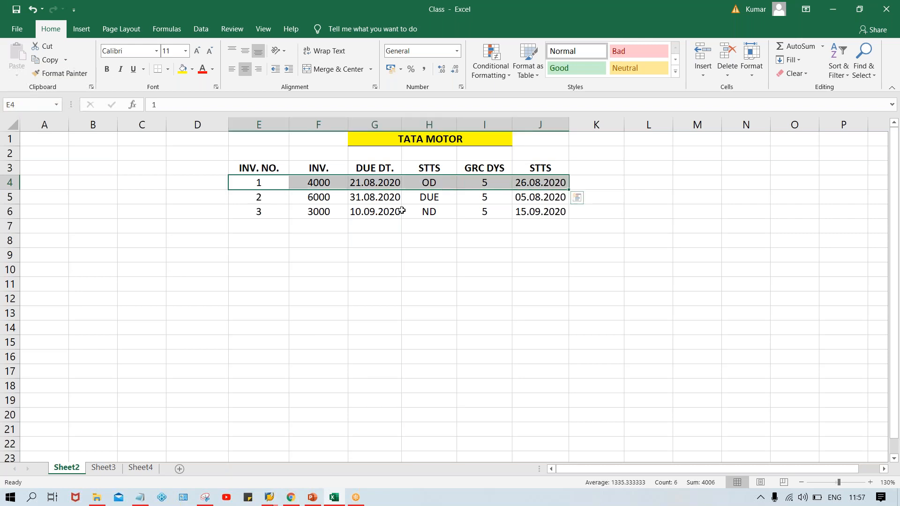
click(451, 257)
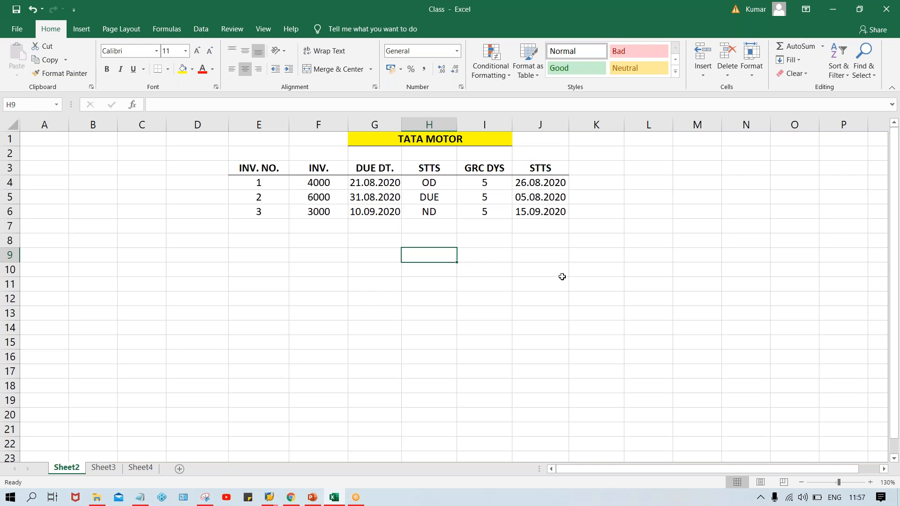
Step: Enter the date 31.08.2020 in K3 beside the second STTS heading and give that cell a bottom border
click(593, 170)
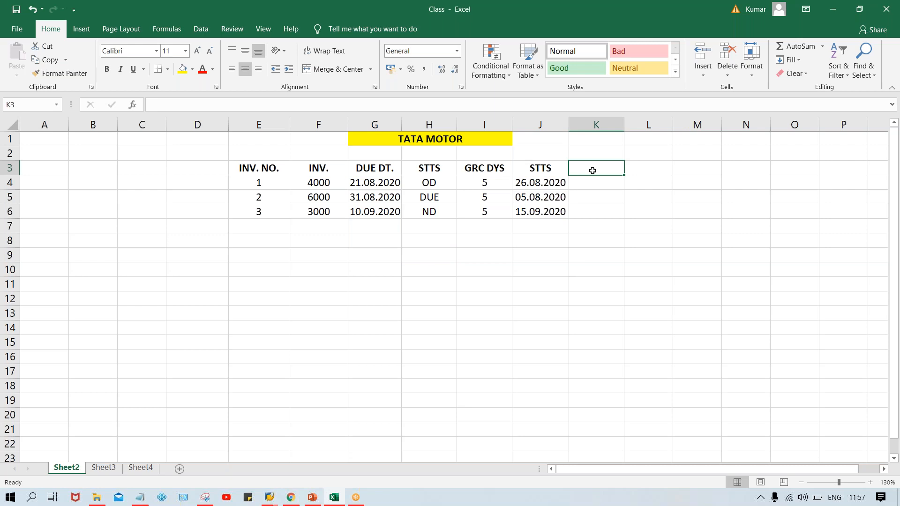
text(31.08.2020)
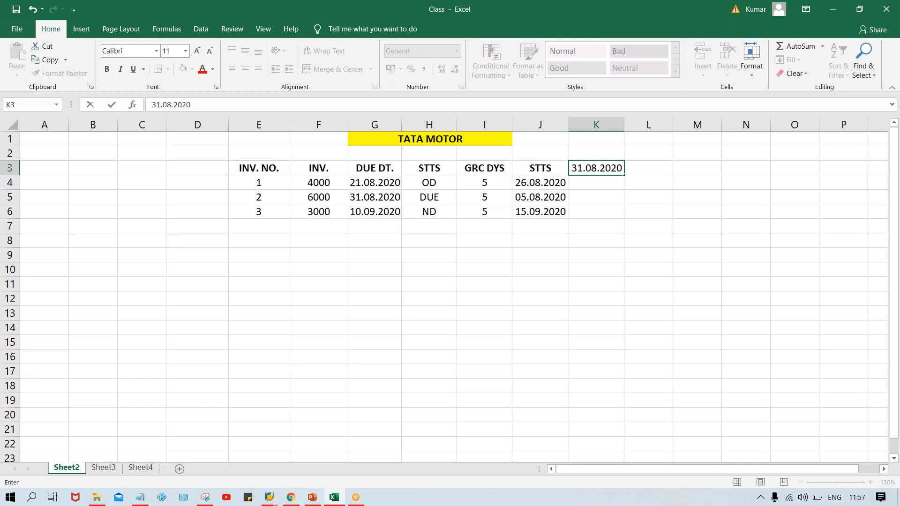
key(Return)
click(609, 168)
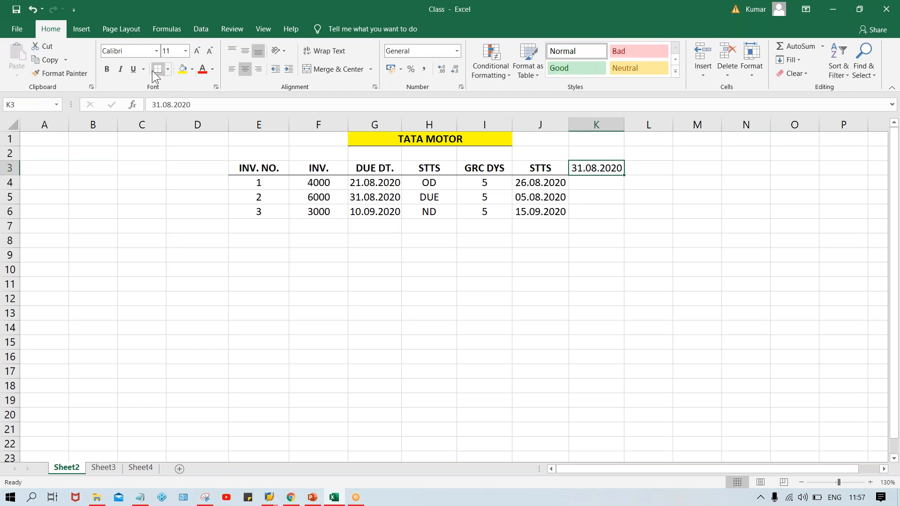
click(592, 187)
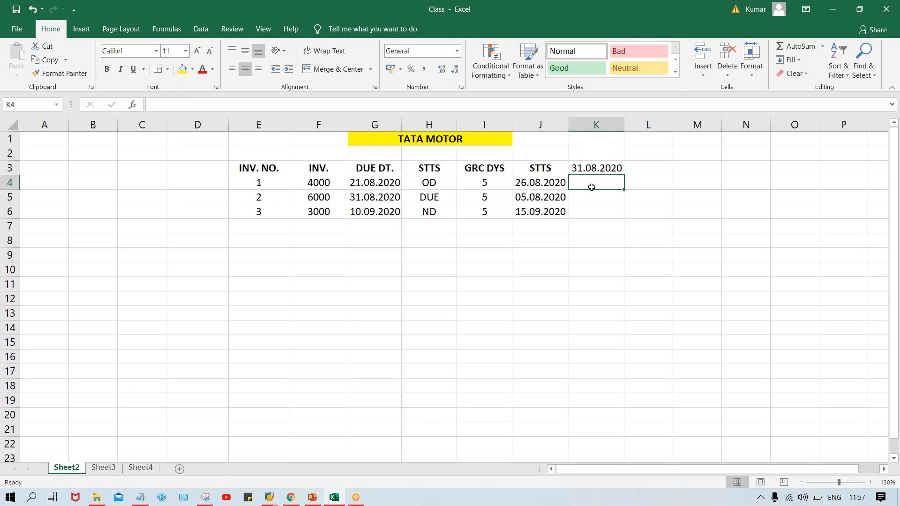
Step: Move the whole invoice table E3:K6 so it starts in C3
drag(249, 167, 617, 209)
key(ctrl+c)
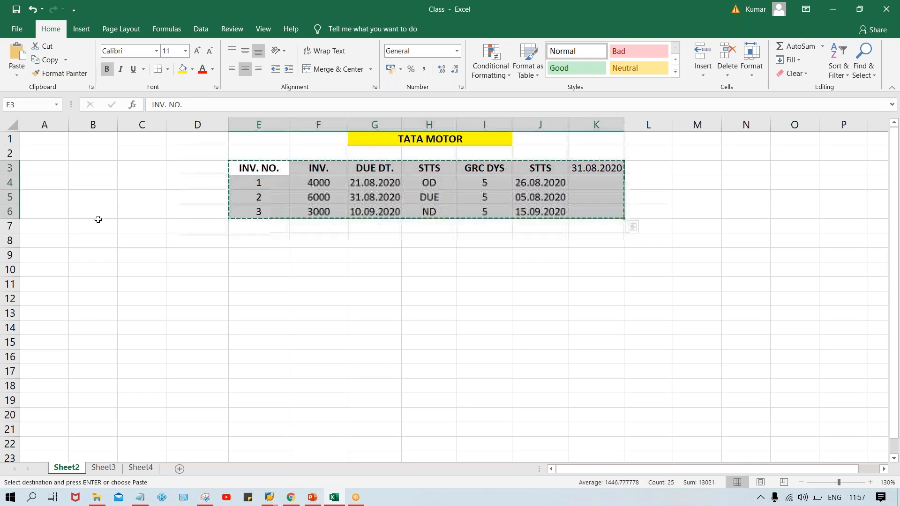
click(139, 165)
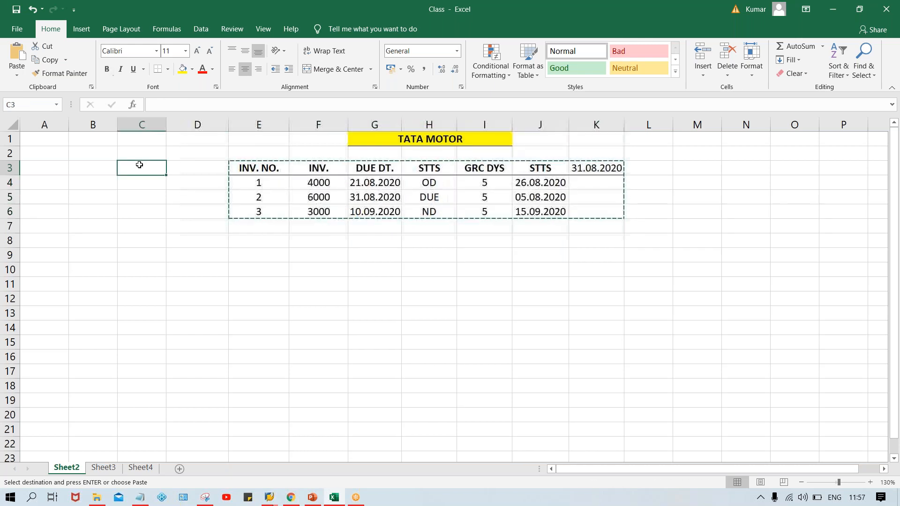
key(ctrl+v)
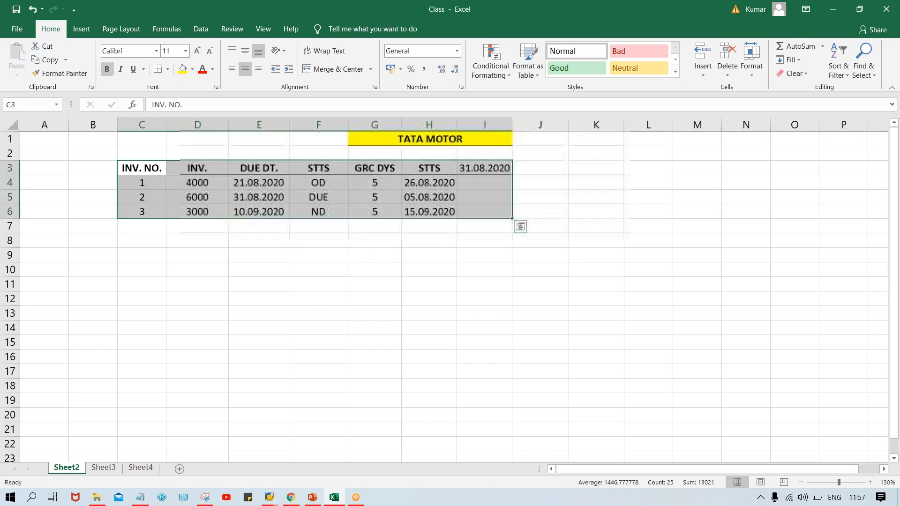
click(434, 325)
Step: Copy the date 31.08.2020 from I3 into I2 and clear the original in I3
click(498, 168)
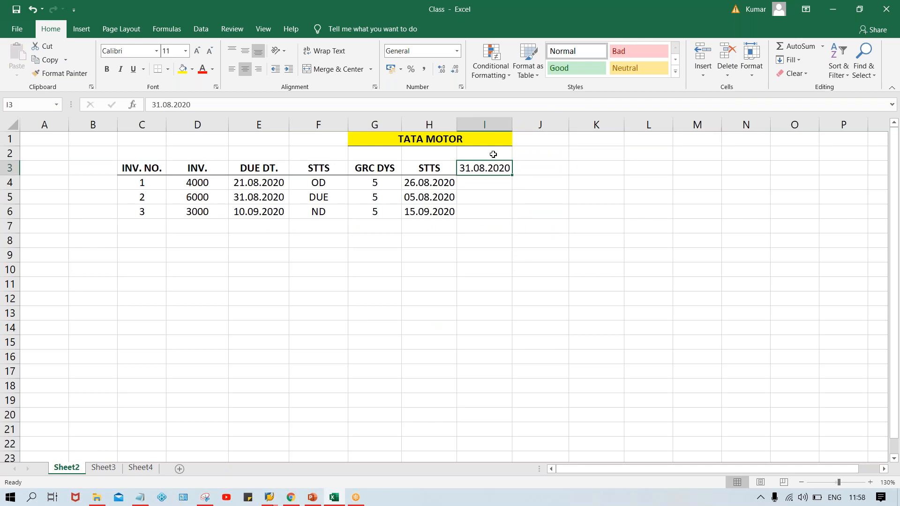
click(490, 156)
click(483, 168)
key(ctrl+c)
click(479, 156)
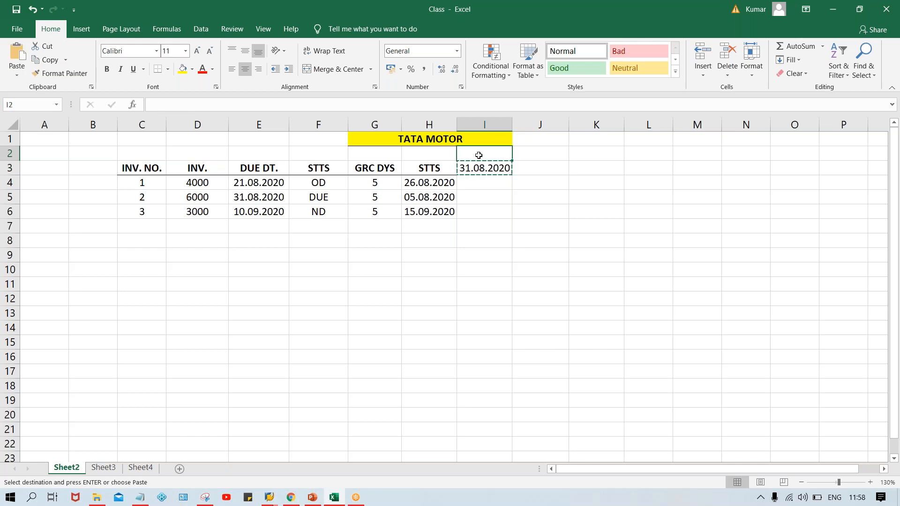
key(ctrl+v)
click(478, 168)
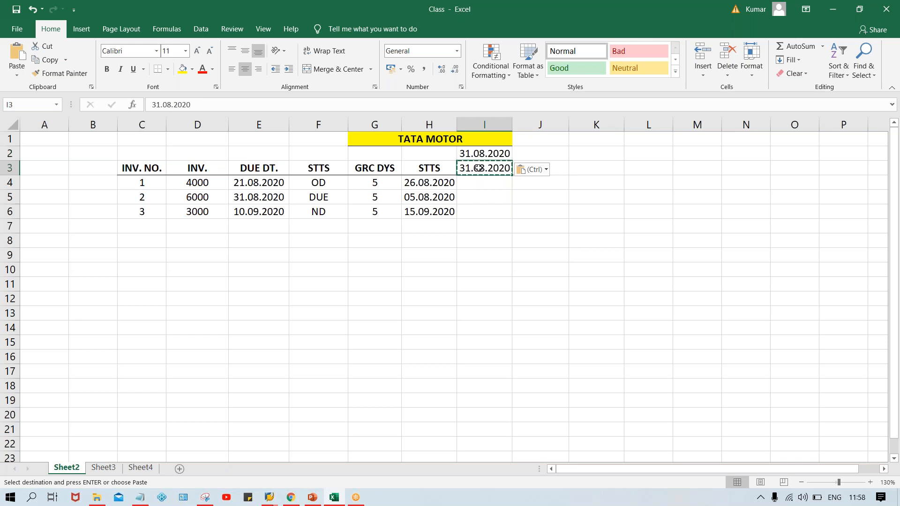
key(Delete)
click(497, 202)
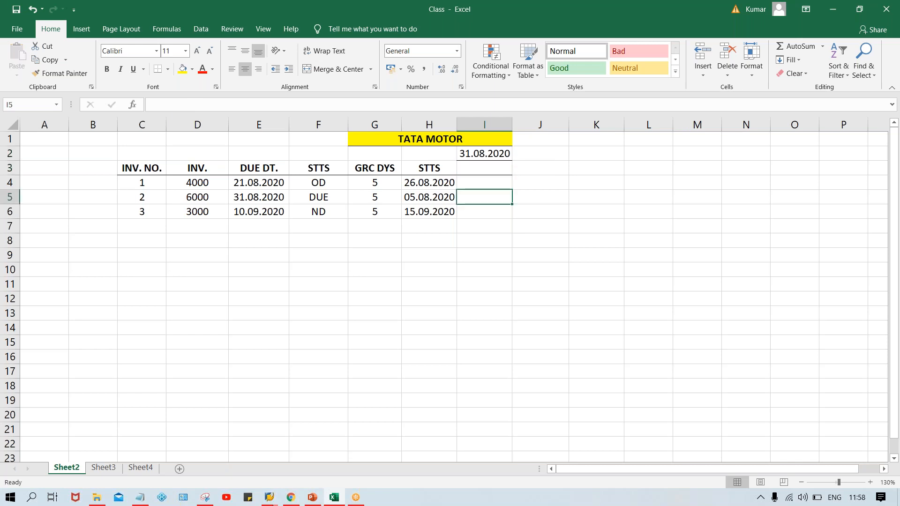
Step: Mark invoice 1 as SELC. in I4 and invoices 2 and 3 as NOT SELC. in I5 and I6
click(484, 172)
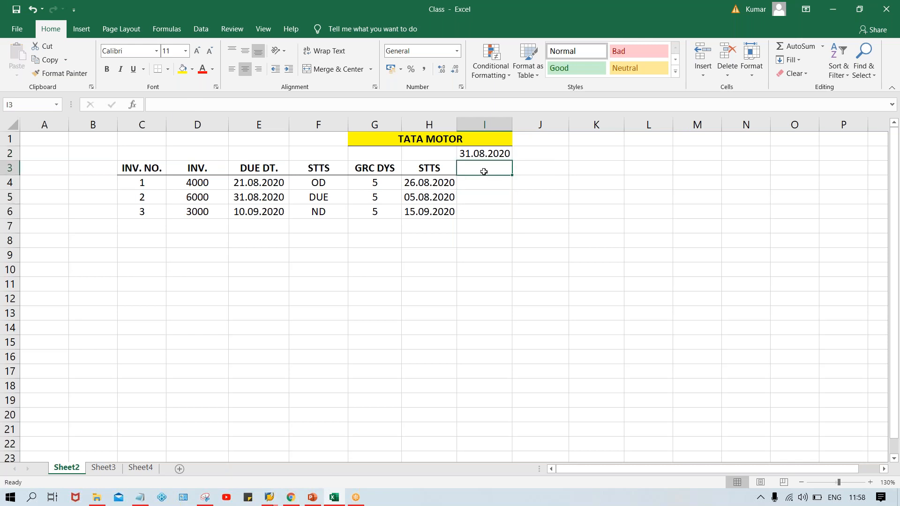
click(473, 185)
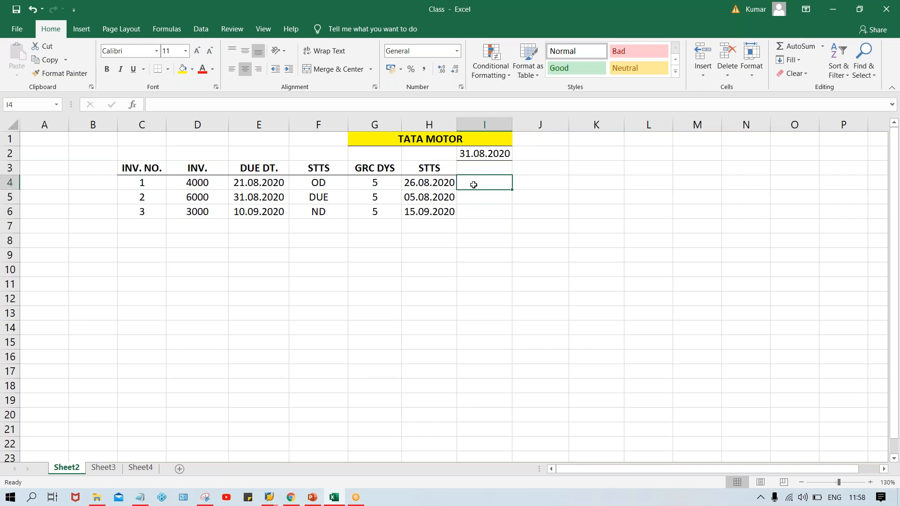
text(SEL)
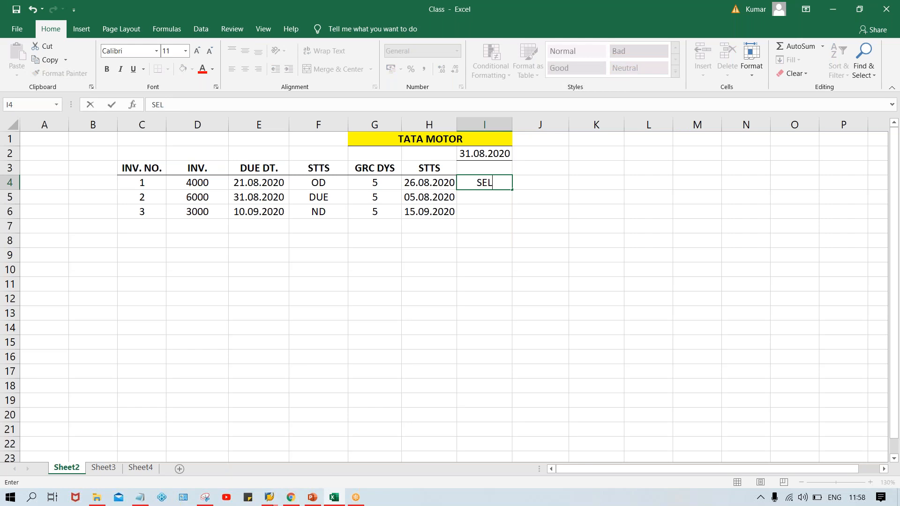
text(C.)
key(Return)
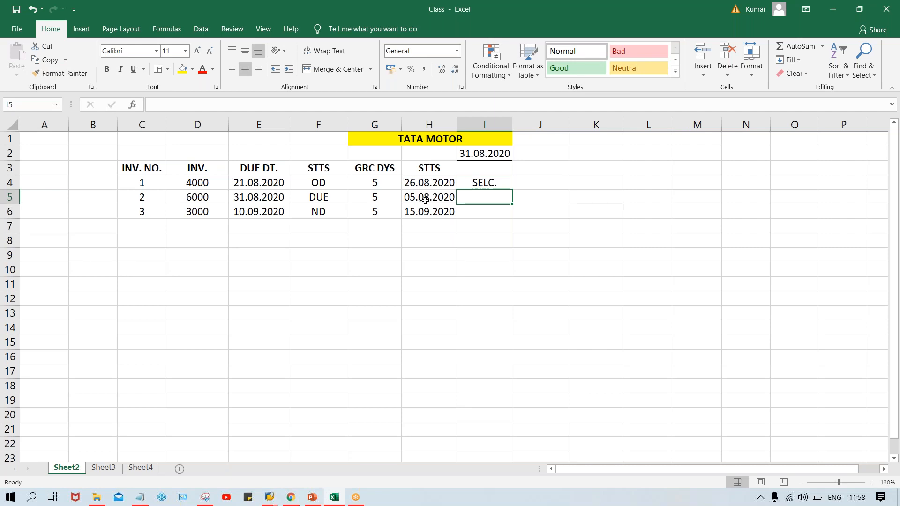
text(NO)
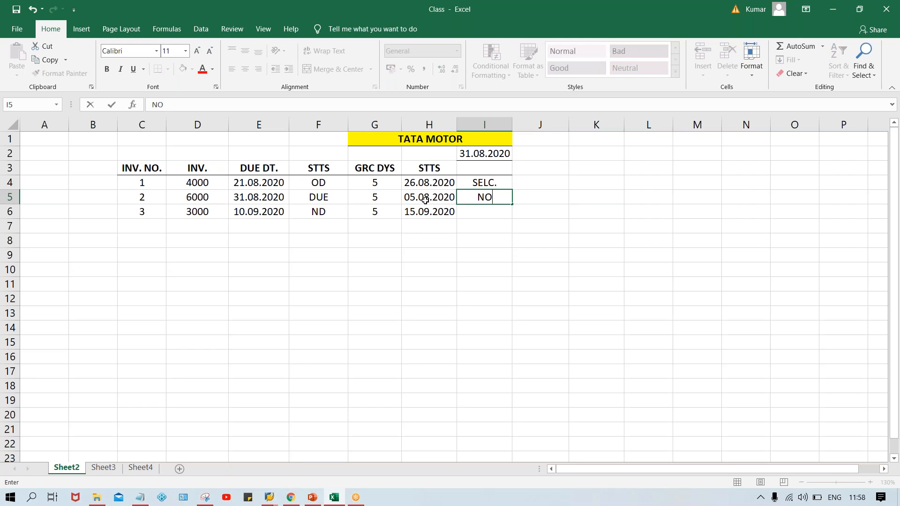
text(T SELC.)
key(Return)
text(N)
key(Return)
click(414, 211)
click(420, 194)
click(446, 184)
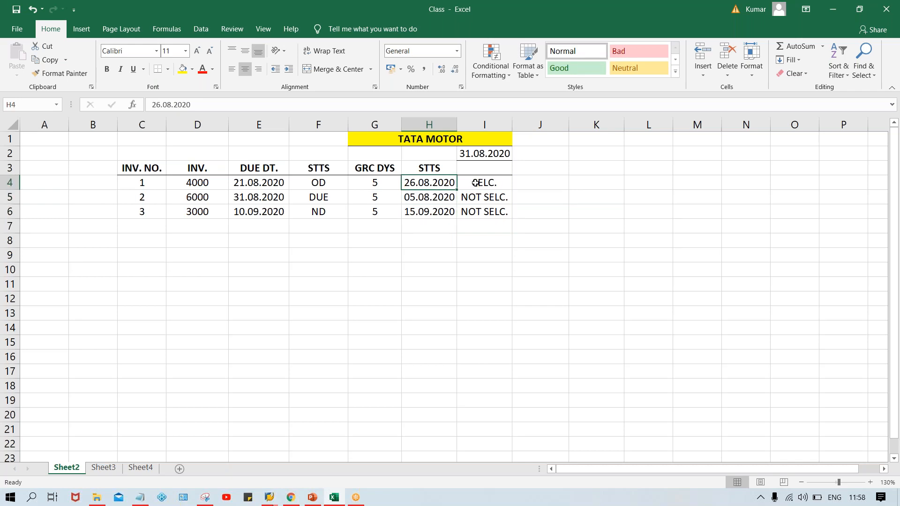
Step: Replace the selection marks in I4:I6 with 1 for invoice 1 and 0 for invoices 2 and 3
click(493, 183)
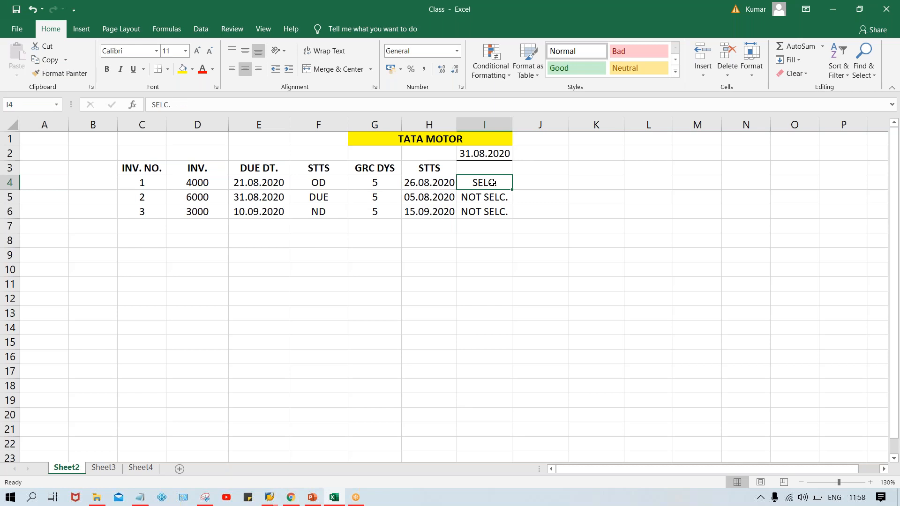
text(1)
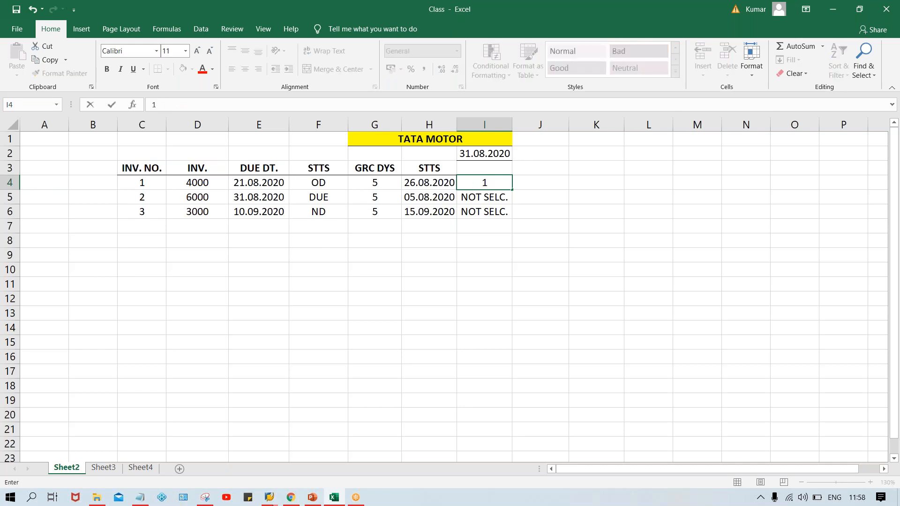
key(Return)
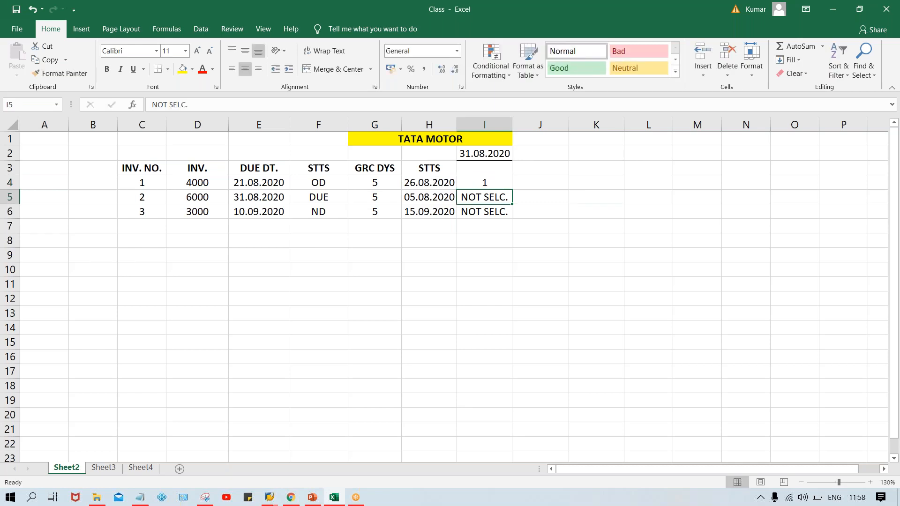
text(0)
key(Return)
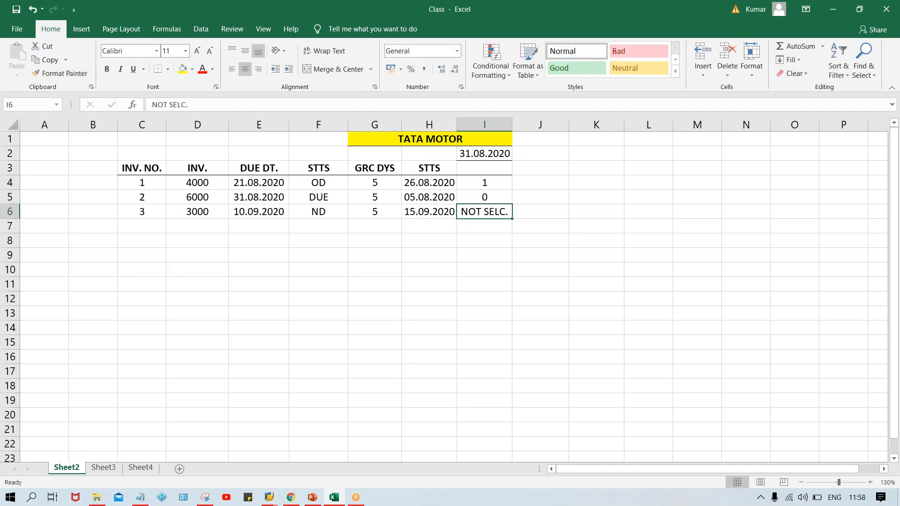
text(0)
key(Return)
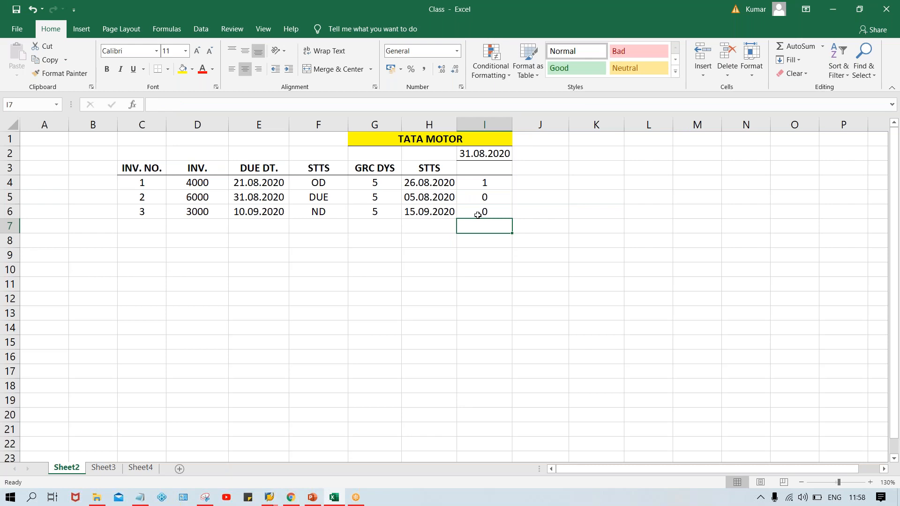
Step: Copy the date 31.08.2020 from I2 down into the header cell I3 and clear I2
click(485, 155)
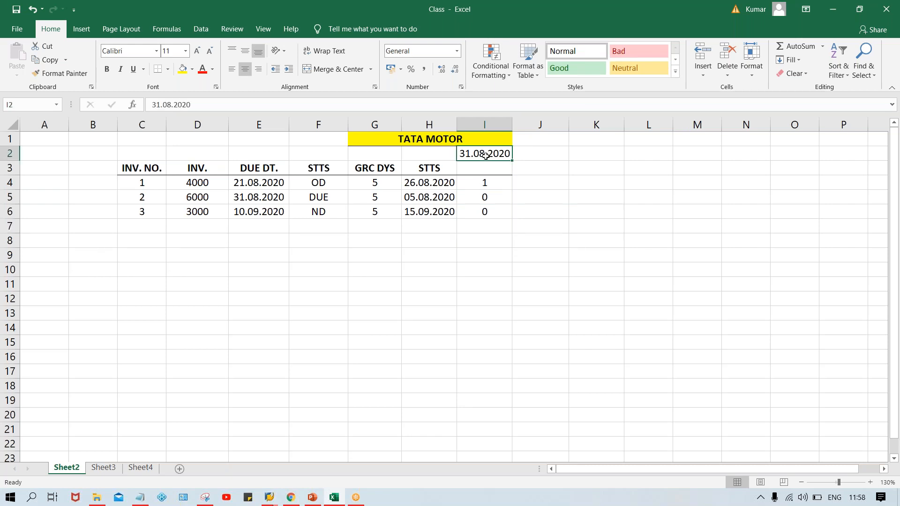
key(ctrl+c)
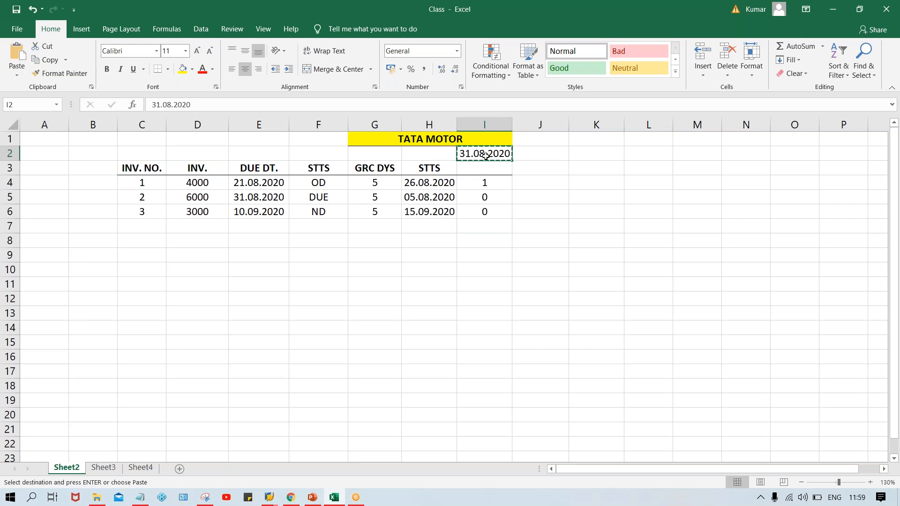
click(485, 169)
key(ctrl+v)
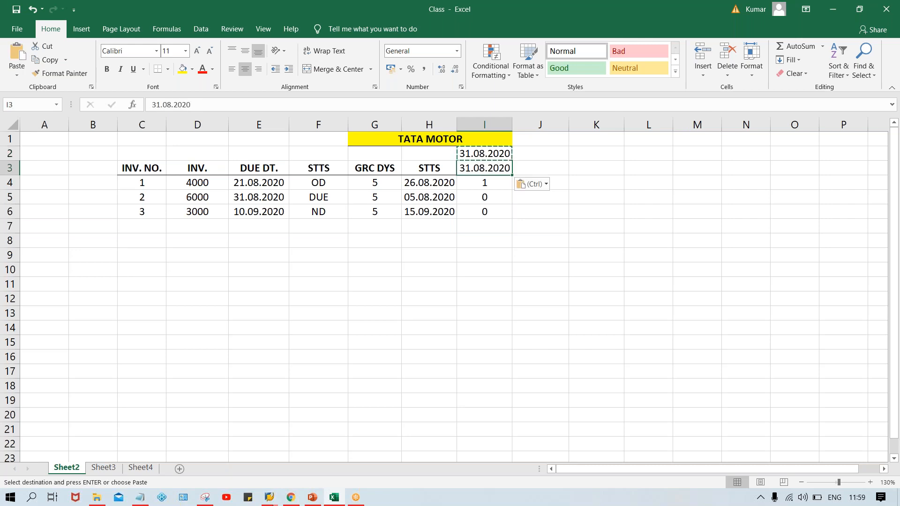
key(Up)
key(Delete)
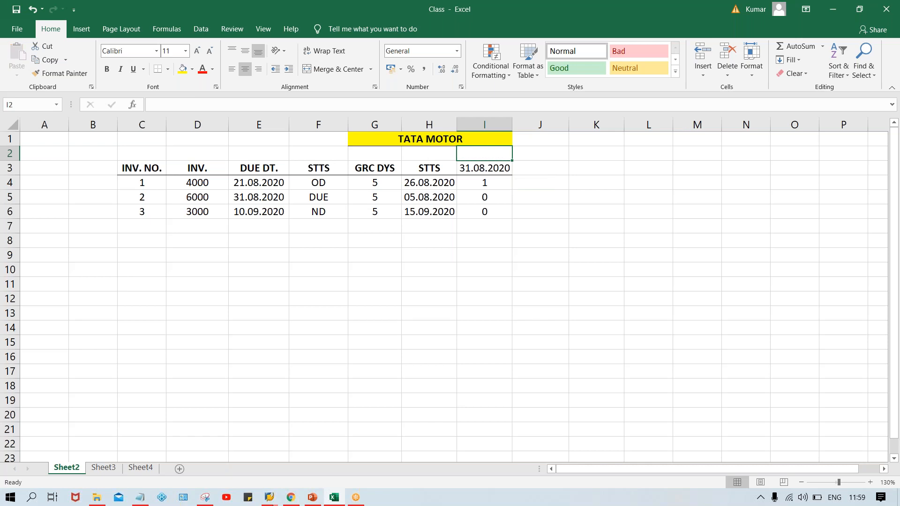
click(503, 212)
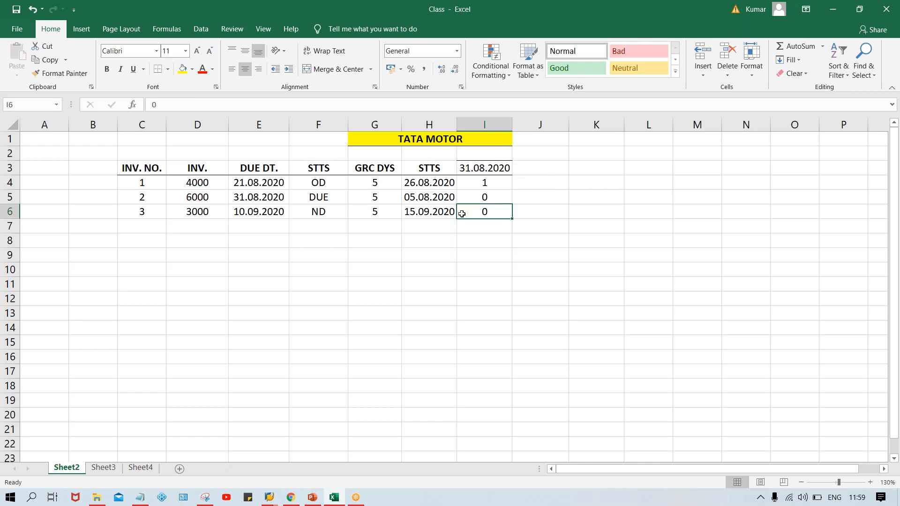
click(483, 171)
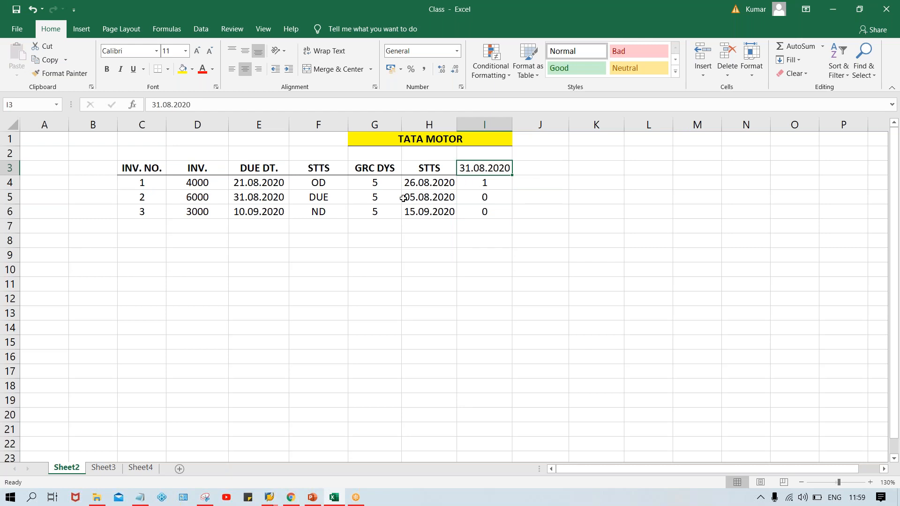
click(493, 183)
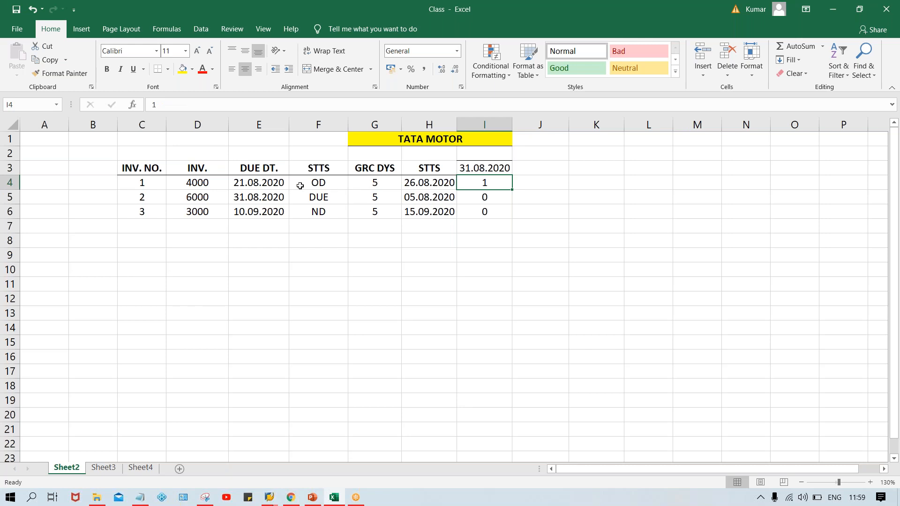
click(203, 186)
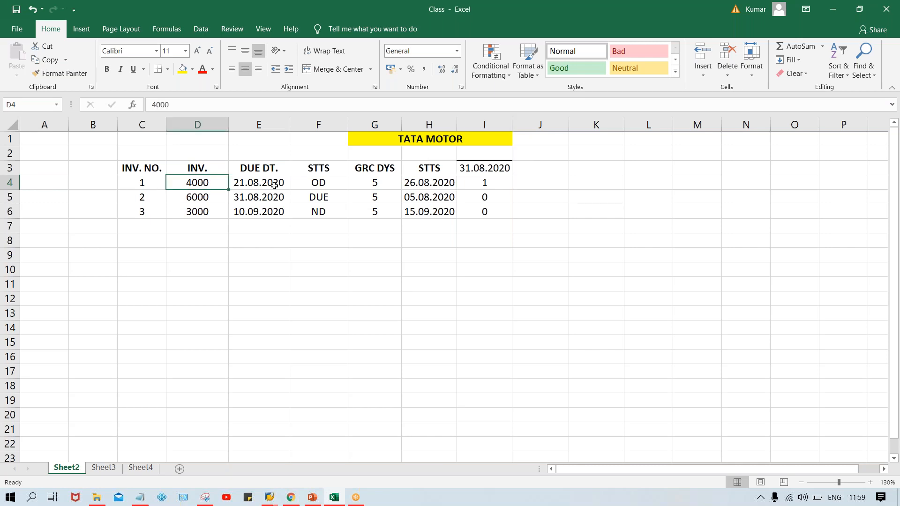
click(480, 211)
click(482, 197)
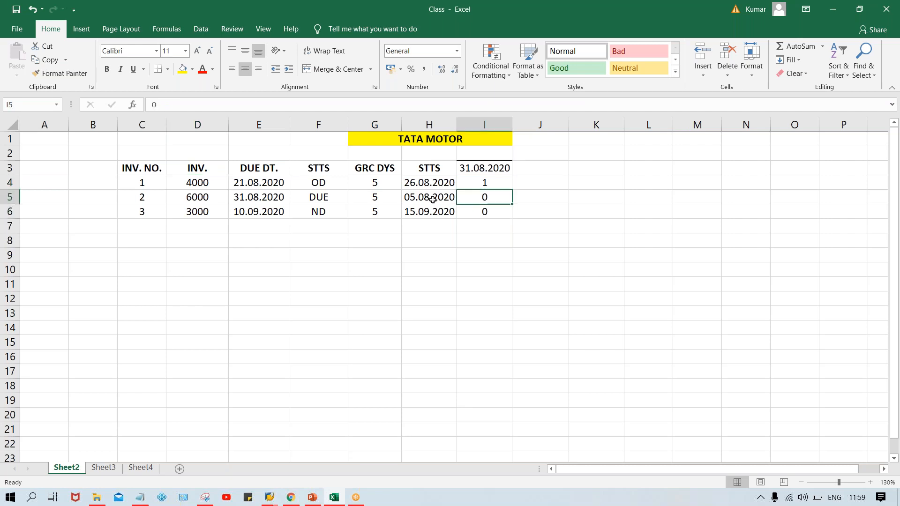
click(432, 199)
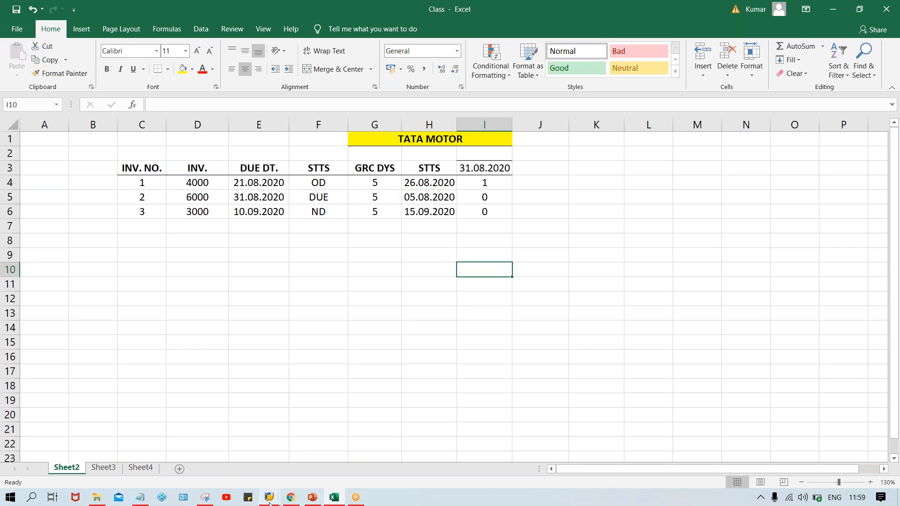
Step: Switch to the open SAP customer invoice session and try to leave the transaction with /N
mouse_move(270, 500)
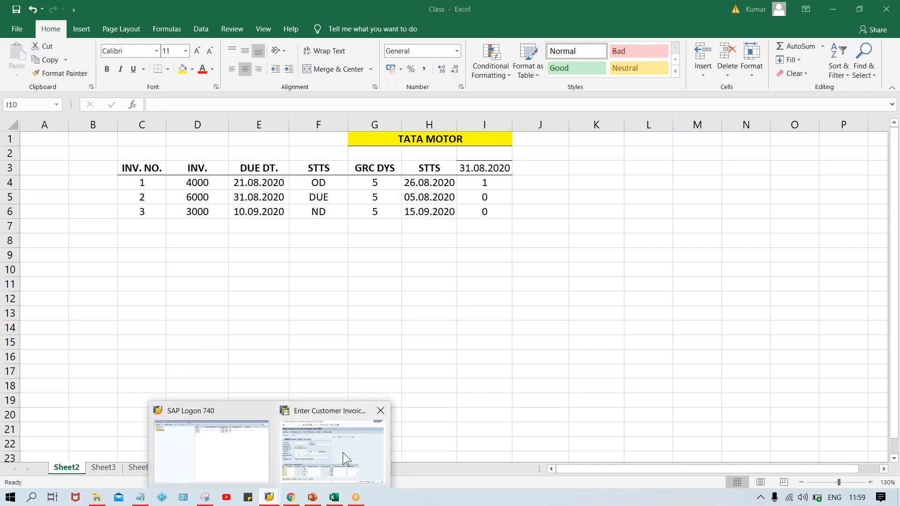
click(343, 453)
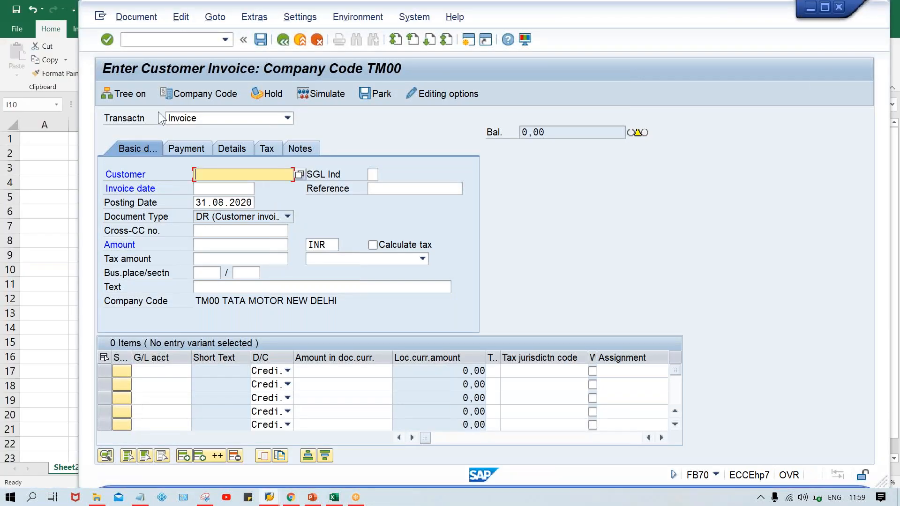
click(156, 41)
text(/N)
key(Return)
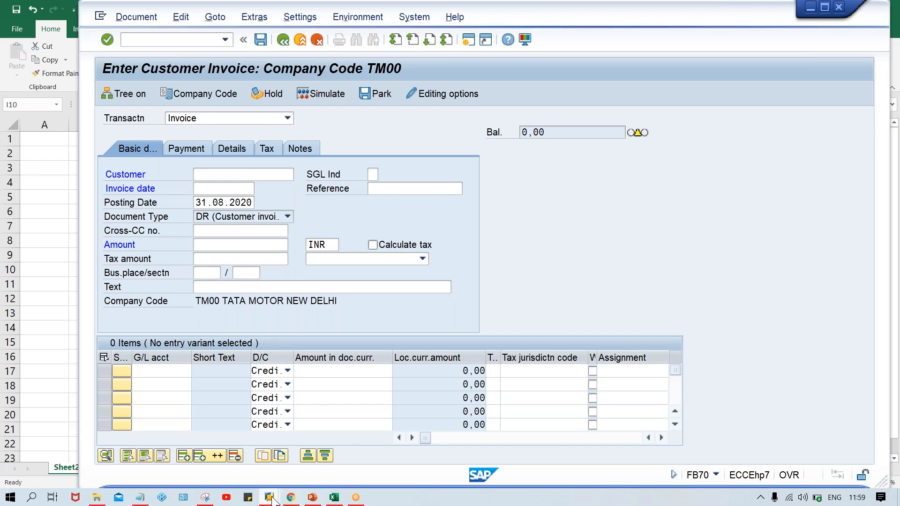
Step: Switch to SAP Logon and open a new connection to SAP_2
mouse_move(275, 501)
click(211, 446)
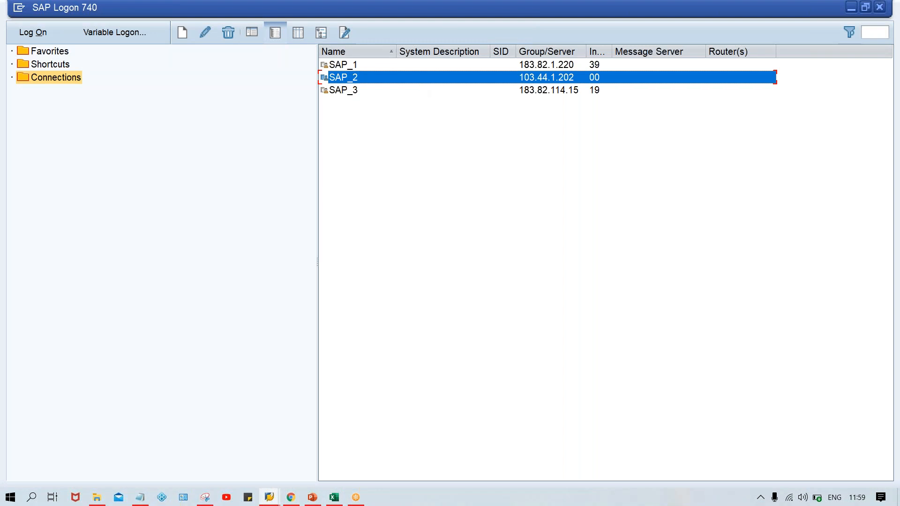
double_click(440, 75)
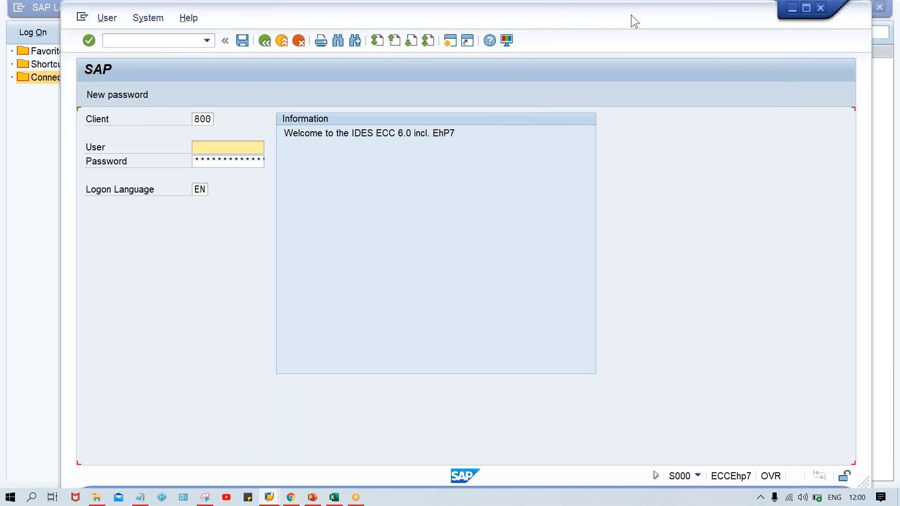
Step: Log on to client 800 with the user name and account password, dismissing the broken-connection error without viewing its details
key(Down)
key(Tab)
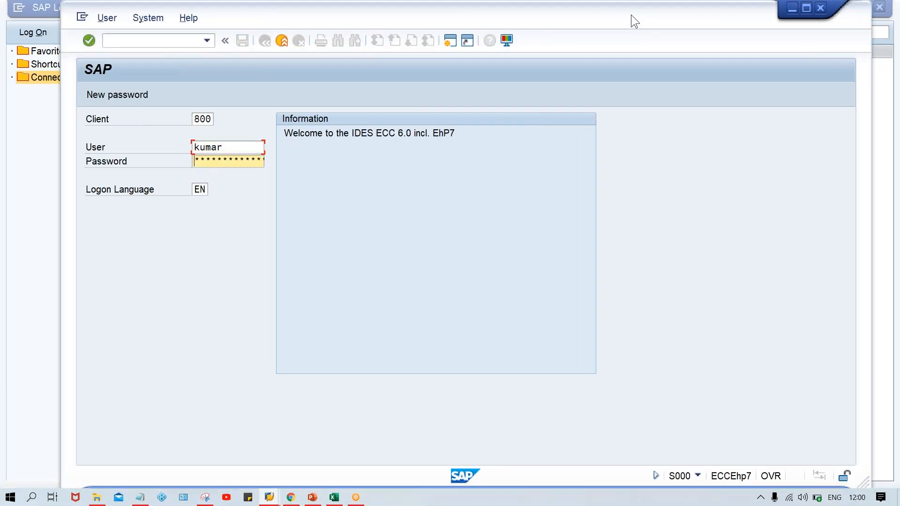
key(Caps_Lock)
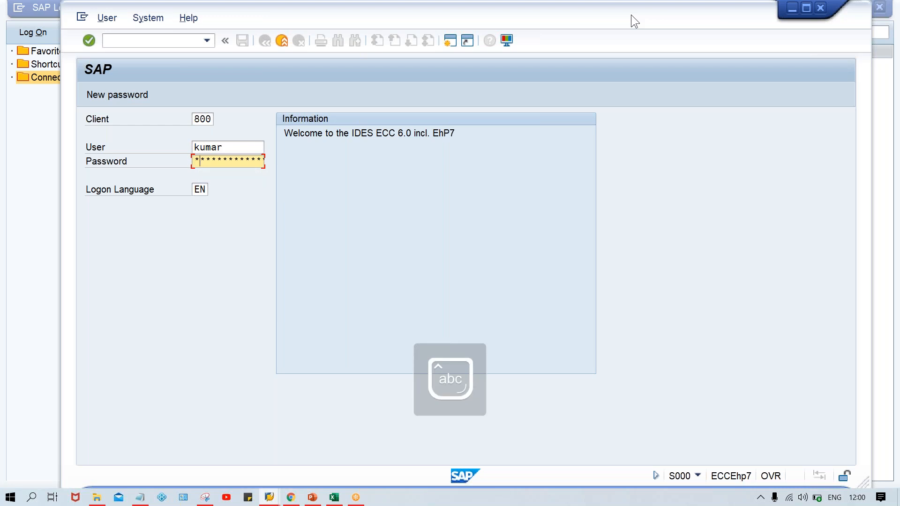
key(Return)
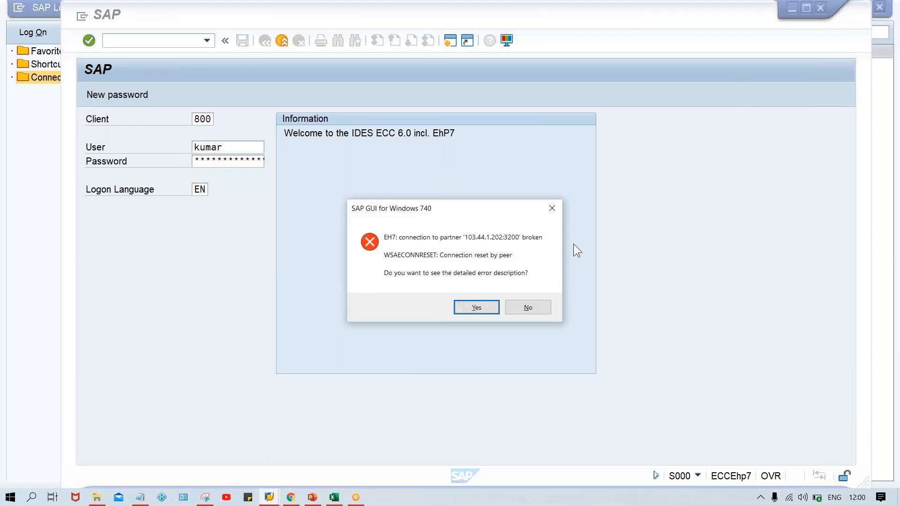
click(536, 310)
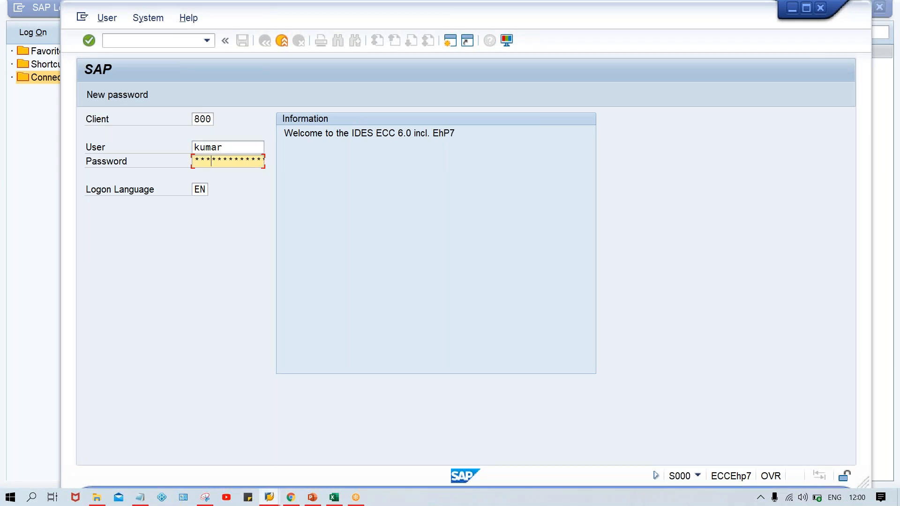
key(Return)
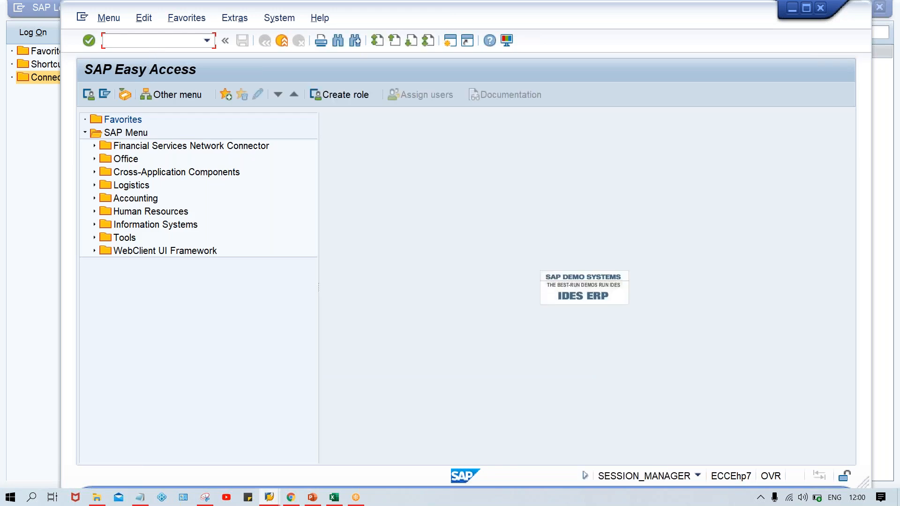
Step: Open the customer invoice entry transaction FB70
key(Caps_Lock)
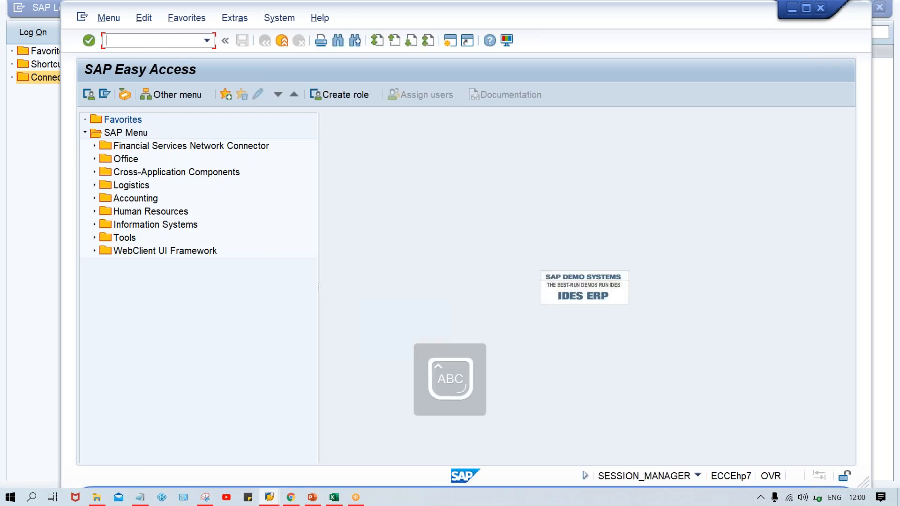
text(FB)
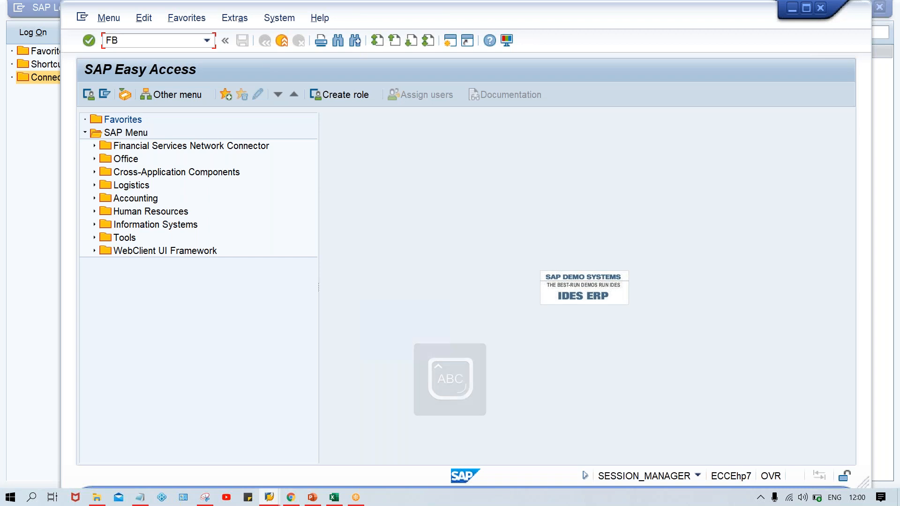
text(70)
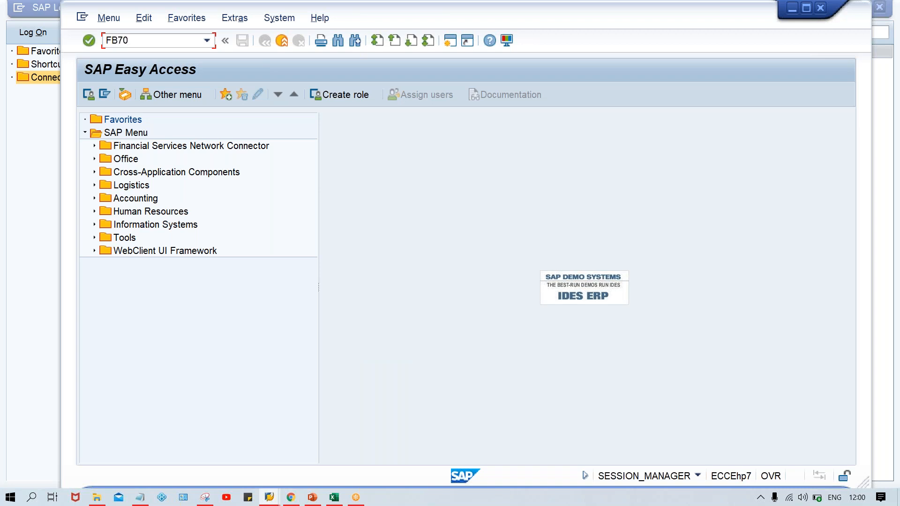
key(Return)
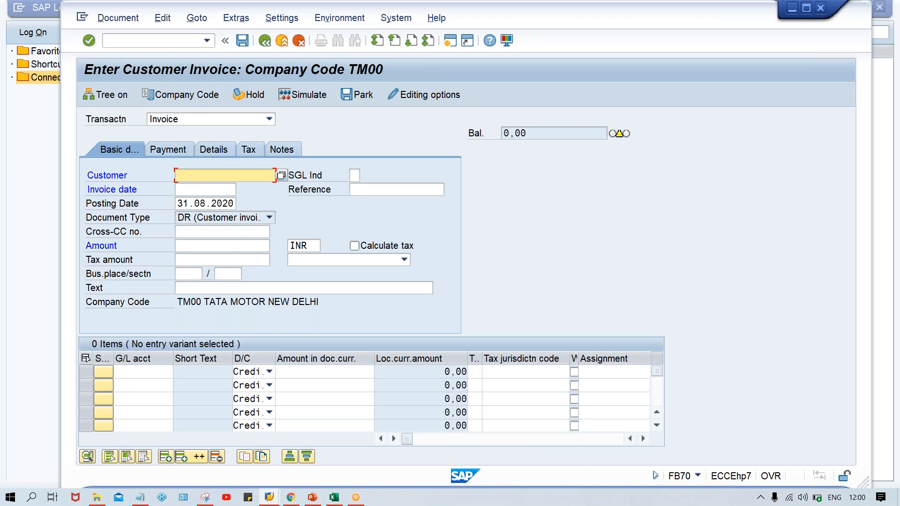
Step: Leave the invoice entry and start the customer change transaction XD02
click(153, 41)
text(/NXD)
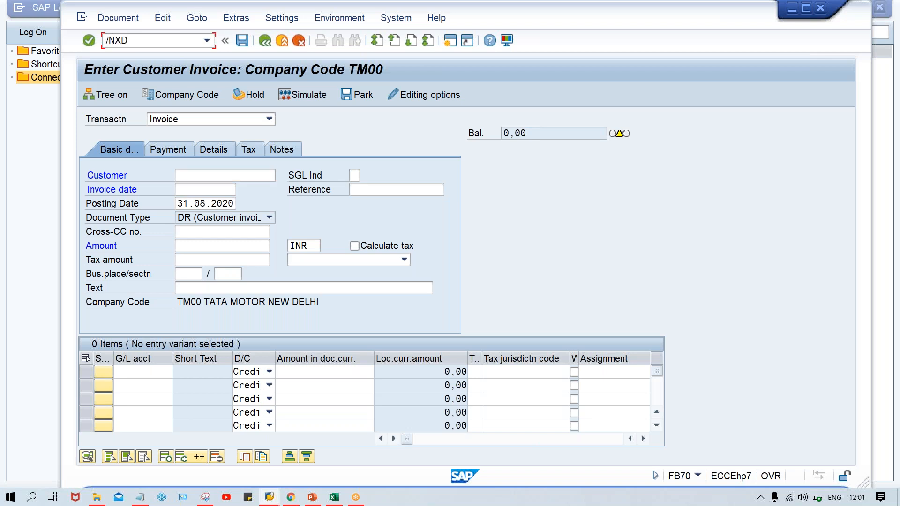
text(0)
key(Return)
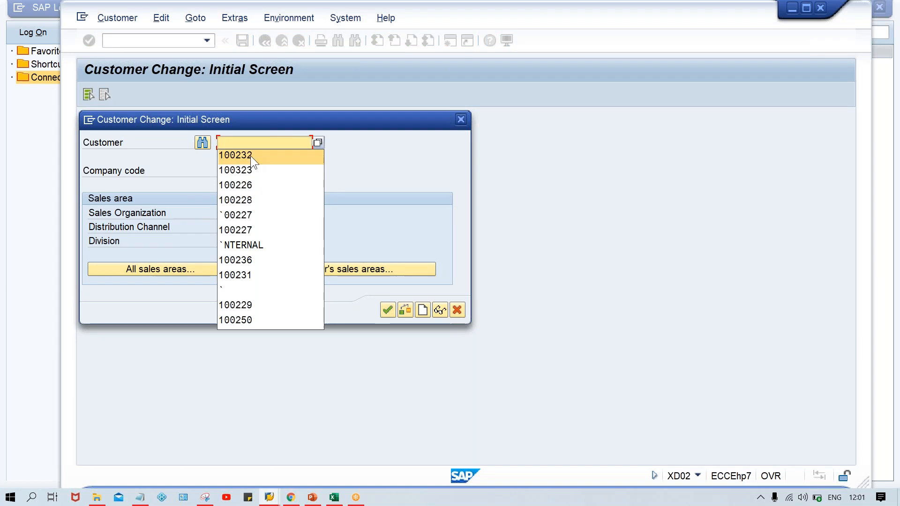
Step: Open the TM00 test customer for changing and bring up the payment transactions in its company code data
click(250, 156)
key(Return)
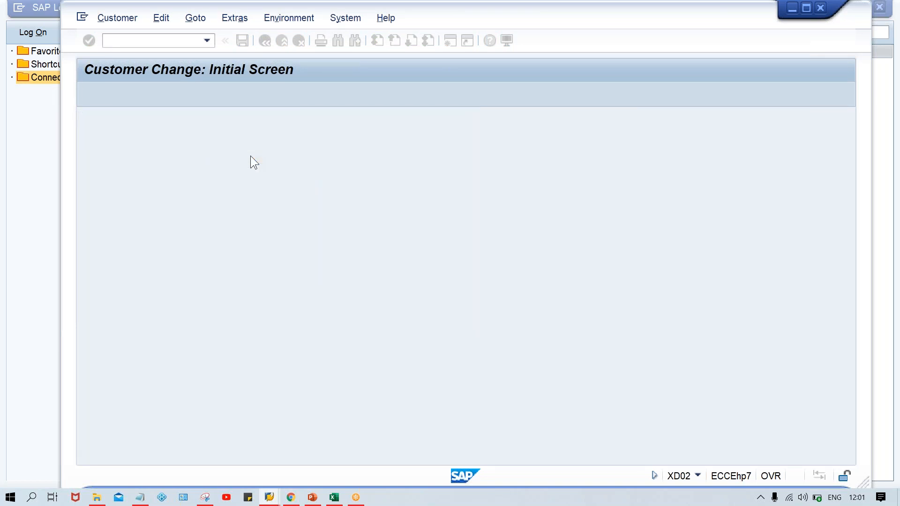
click(216, 98)
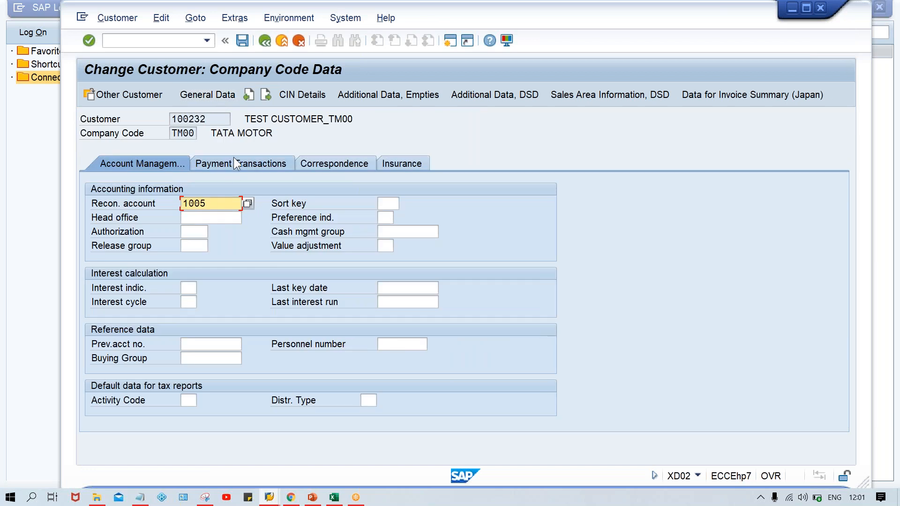
click(232, 162)
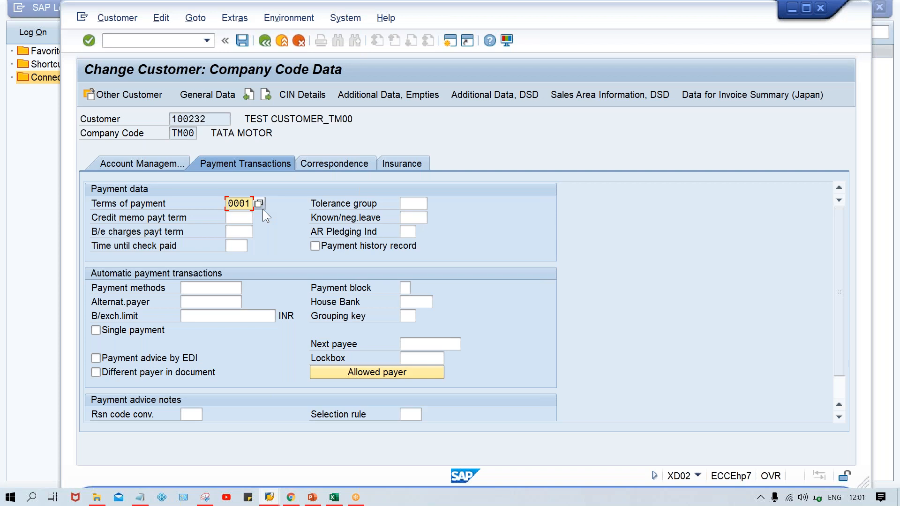
Step: Switch to Excel and review the due dates of the first two TATA MOTOR invoices
click(333, 499)
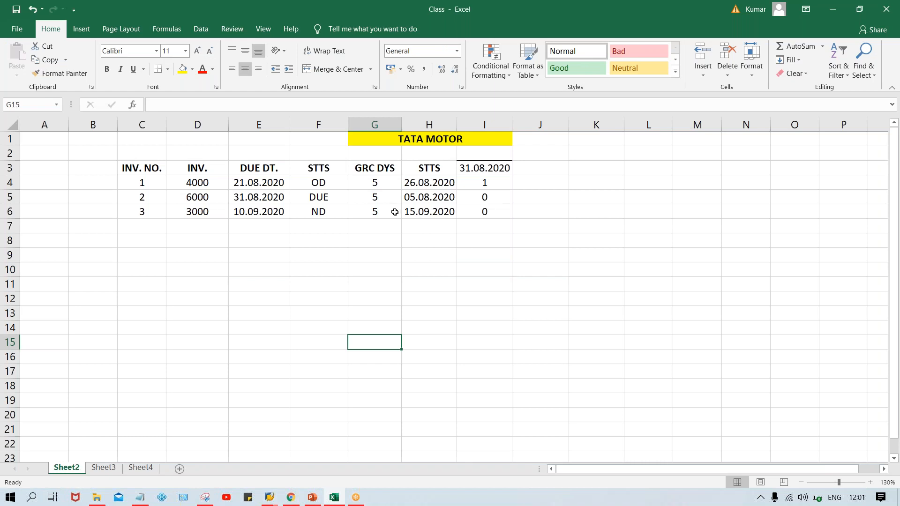
click(254, 198)
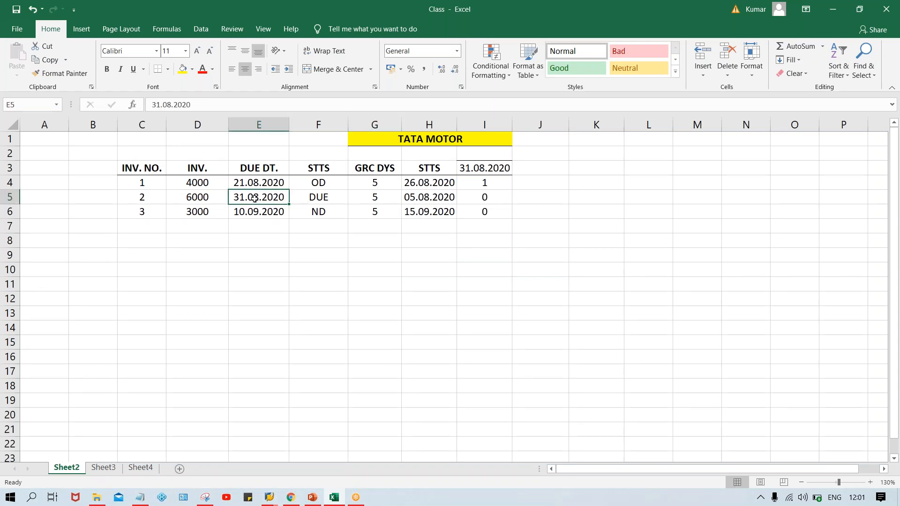
click(261, 184)
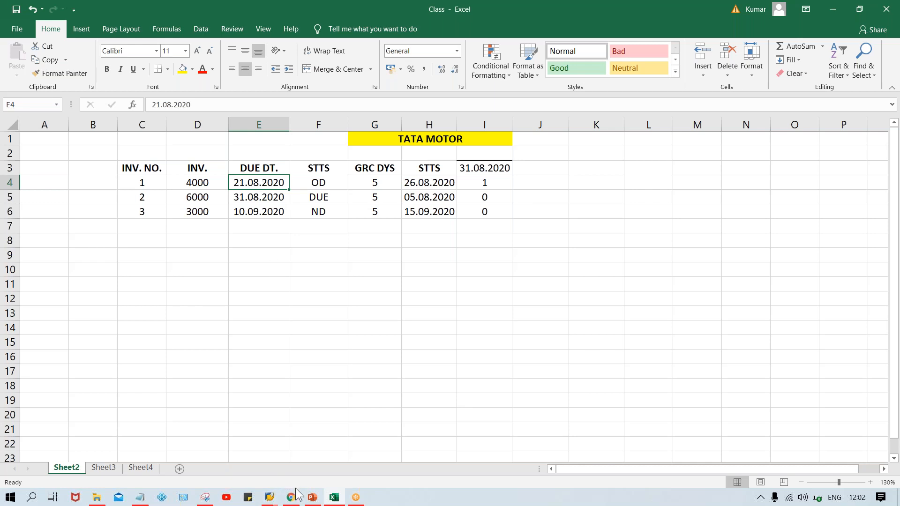
Step: Return to SAP and replace the customer change screen with the customer invoice entry transaction FB70
mouse_move(269, 498)
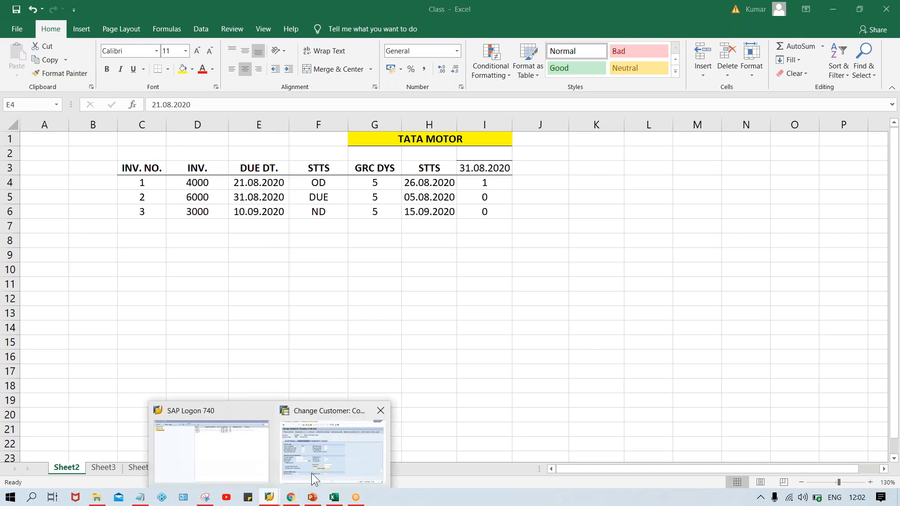
click(311, 474)
click(150, 38)
text(/)
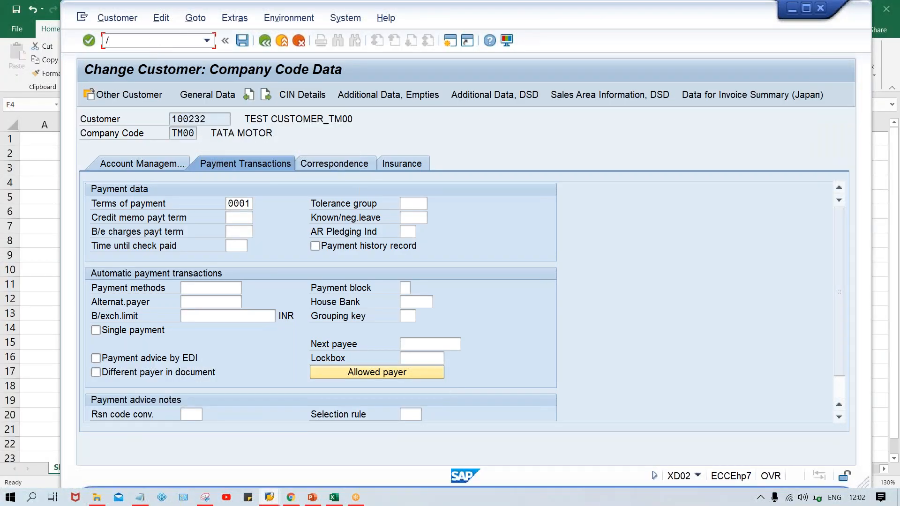
text(NFB70)
key(Return)
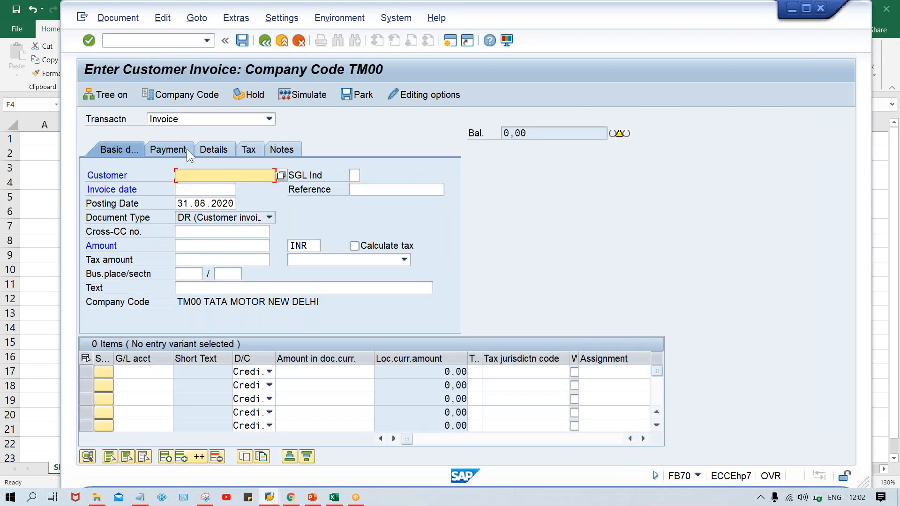
Step: Enter the TM00 test customer and use the first invoice's due date from Excel, 21.08.2020, as both invoice date and posting date
key(Down)
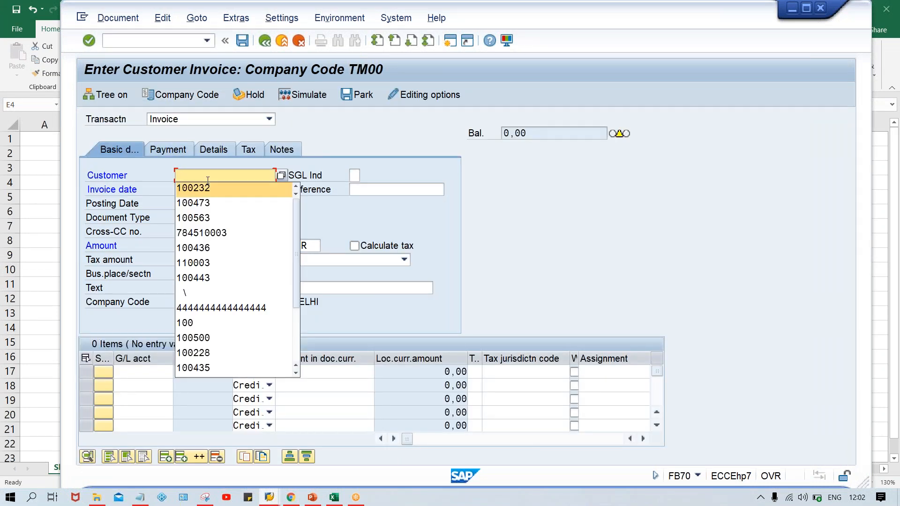
key(Tab)
key(Tab)
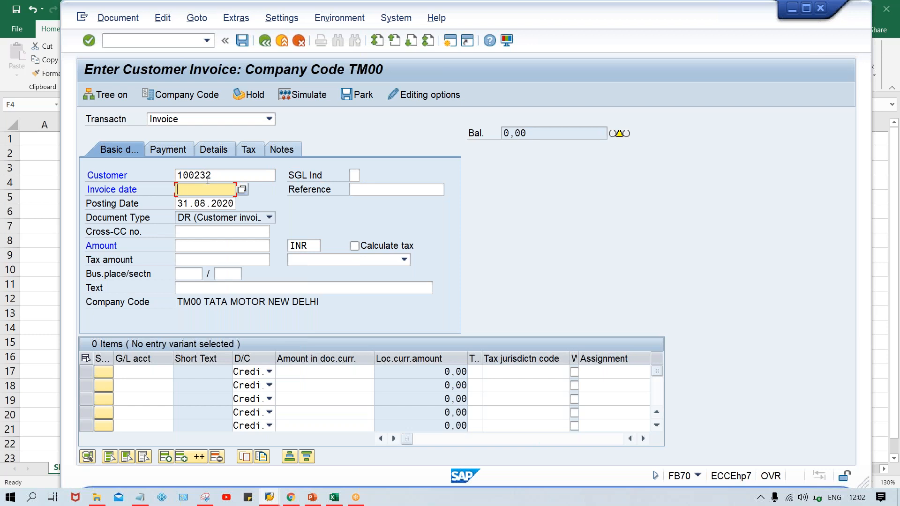
key(alt+Tab)
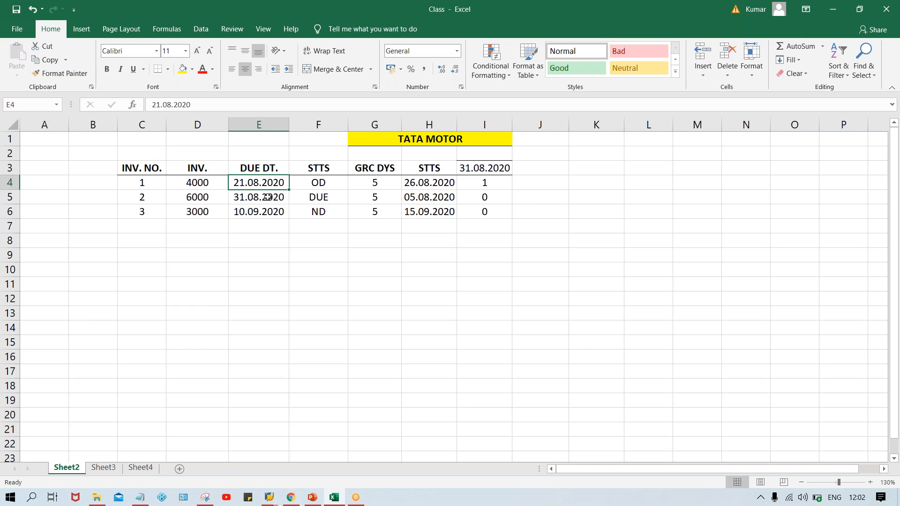
key(ctrl+c)
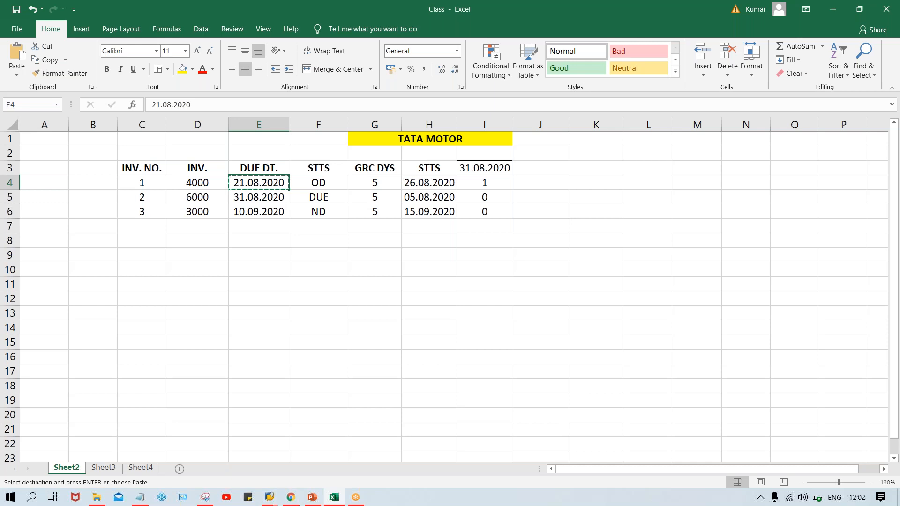
key(alt+Tab)
click(202, 189)
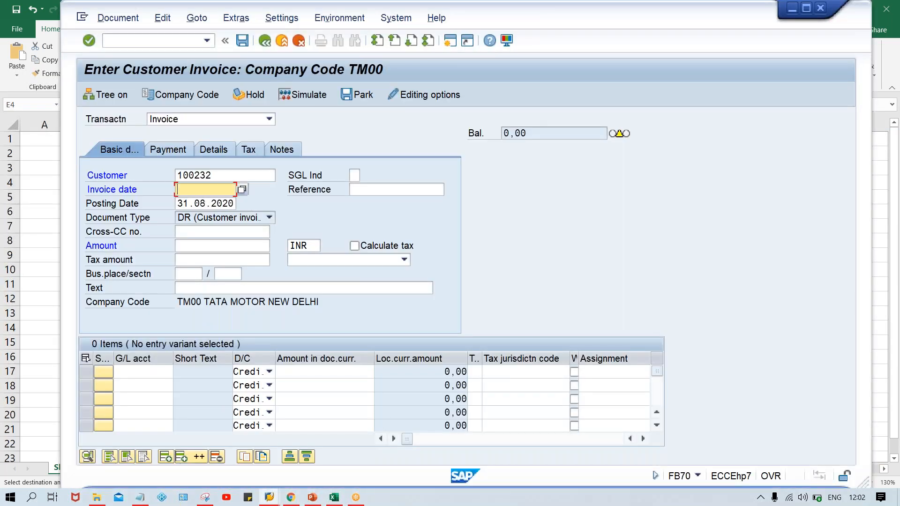
key(ctrl+v)
key(Tab)
key(Tab)
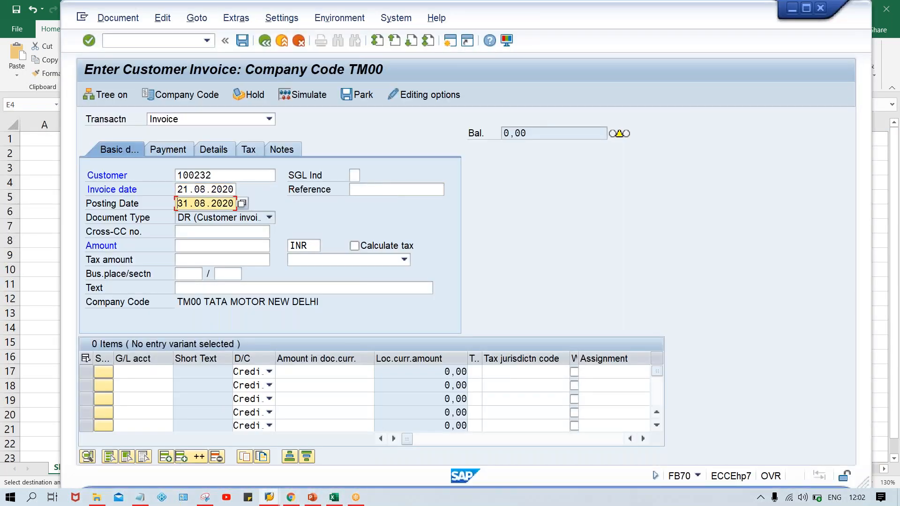
key(ctrl+v)
Step: Enter 4000 as the invoice amount and as the credit to G/L account 3000, and post the invoice after simulating it
click(184, 246)
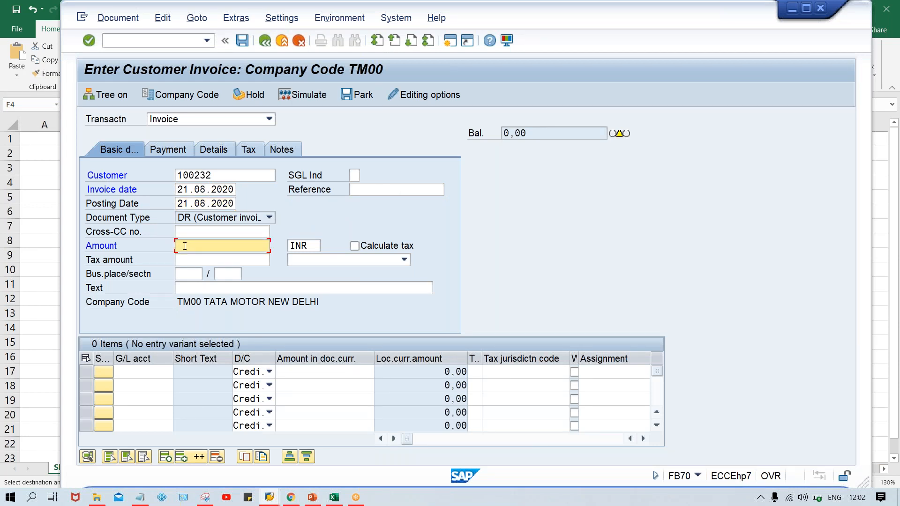
text(4000)
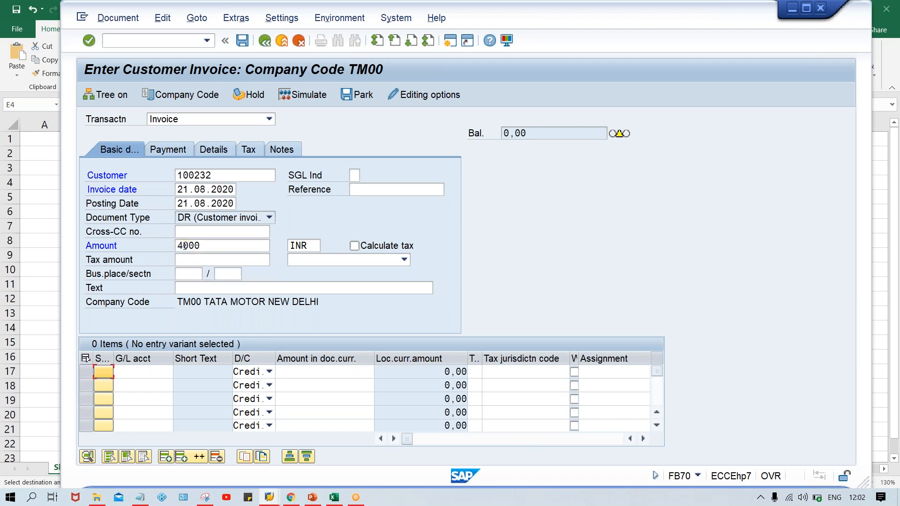
key(Tab)
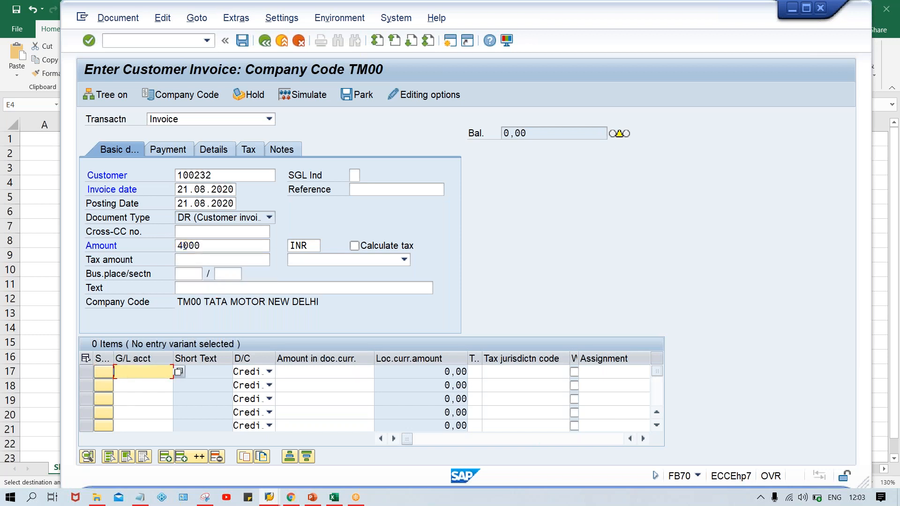
text(3000)
key(Tab)
key(Tab)
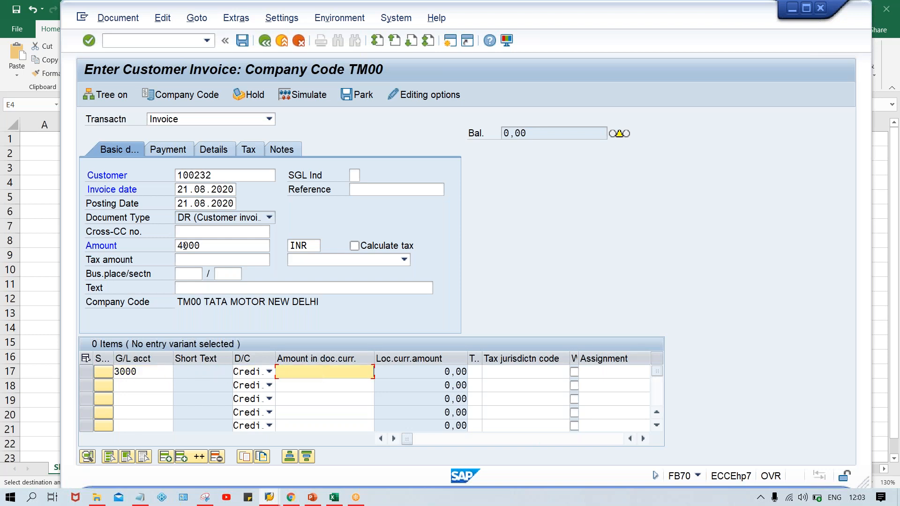
text(4000)
key(Return)
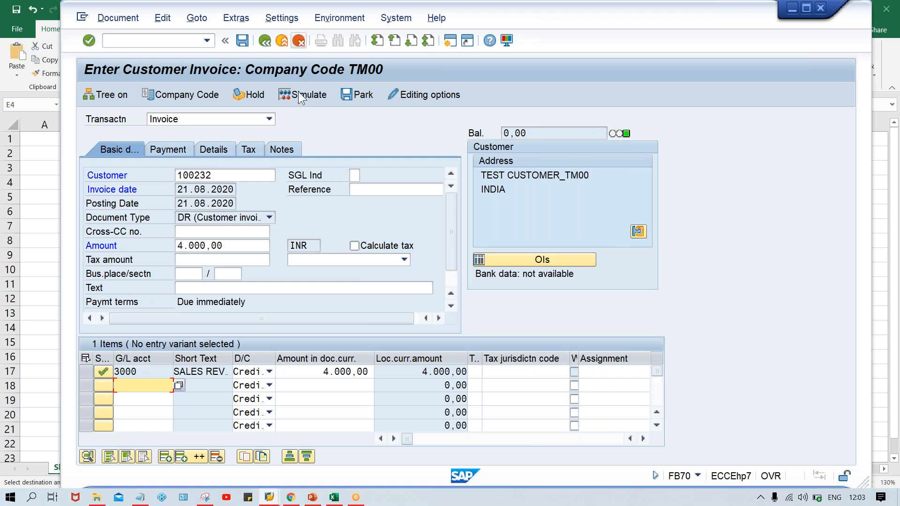
click(302, 96)
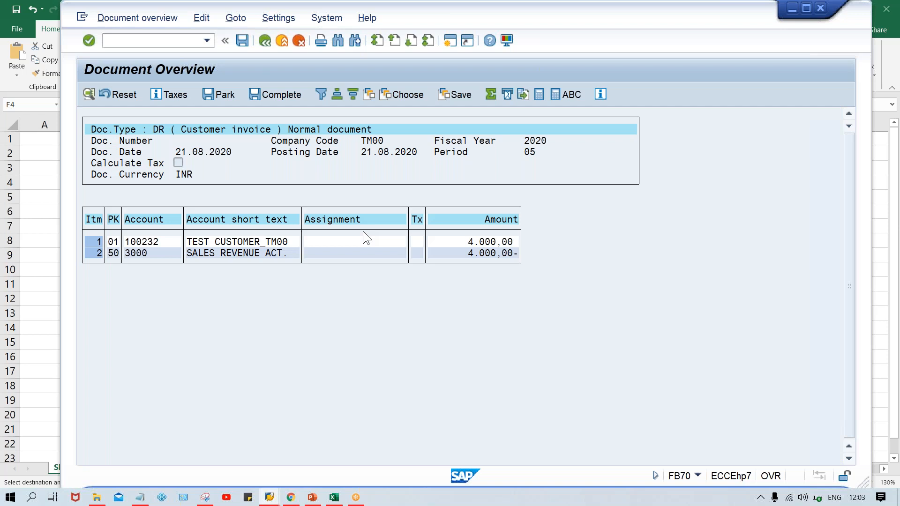
key(ctrl+s)
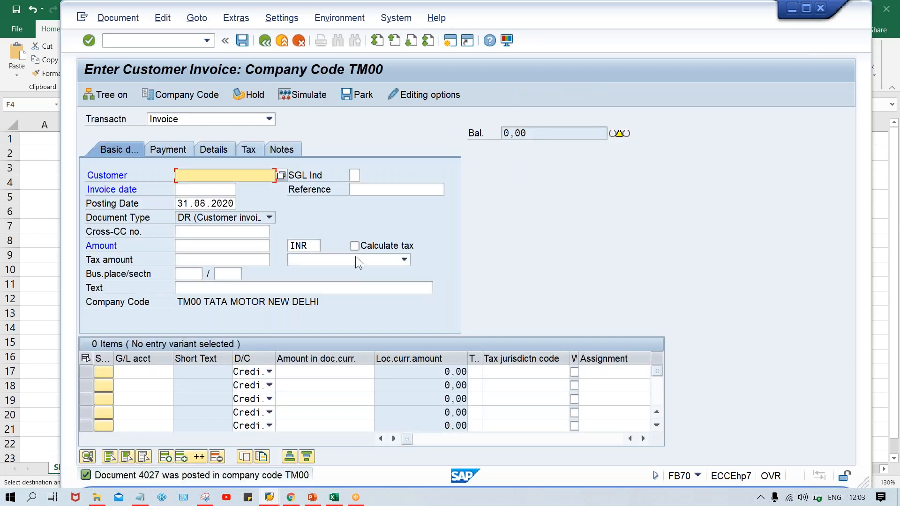
Step: Copy the second invoice's due date, 31.08.2020, from the Excel worksheet and return to the SAP invoice entry
mouse_move(335, 499)
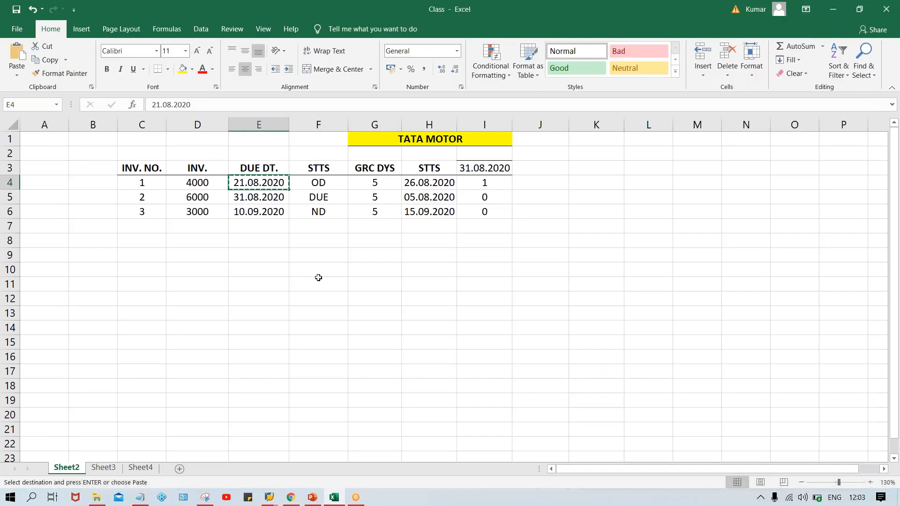
click(323, 441)
click(249, 201)
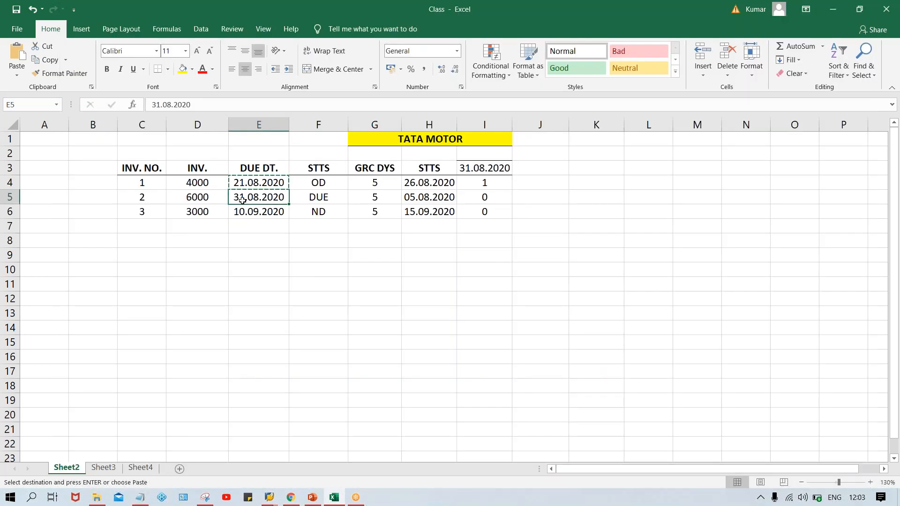
key(ctrl+c)
key(alt+Tab)
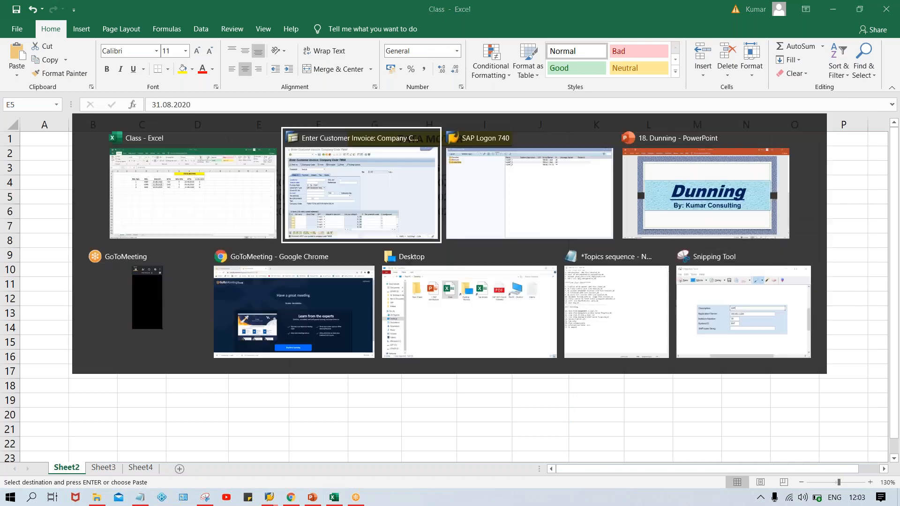
Step: Fill in the second invoice's header with the TM00 test customer, invoice date 31.08.2020 and amount 6000
click(182, 178)
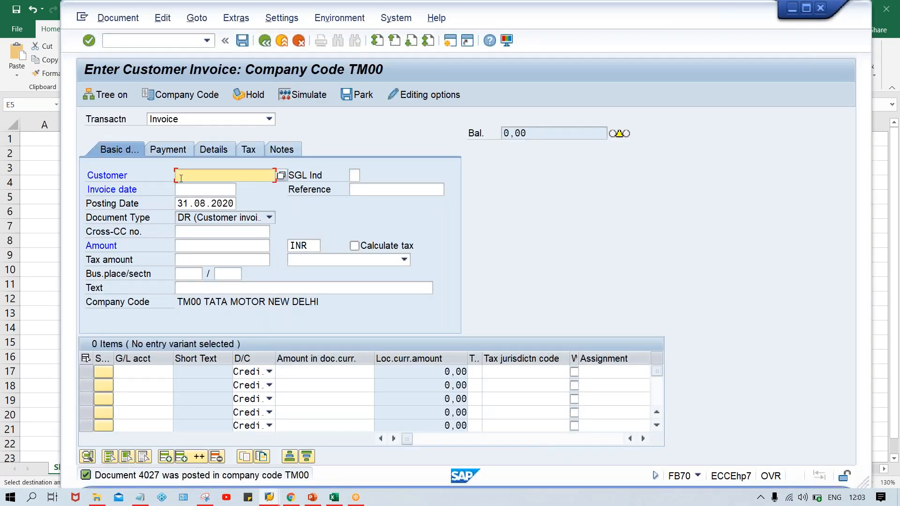
key(Down)
key(Down)
key(Tab)
key(Tab)
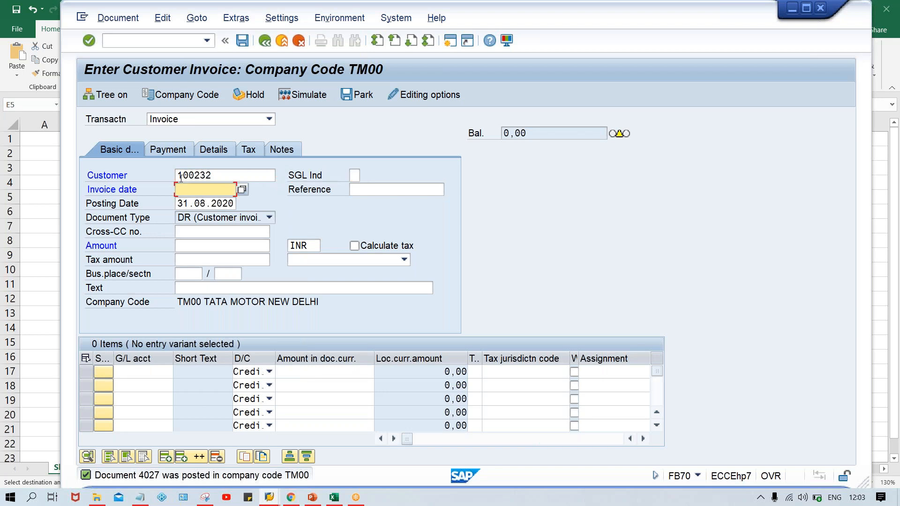
key(ctrl+v)
key(Tab)
key(Tab)
key(Tab)
key(Tab)
text(60000)
key(BackSpace)
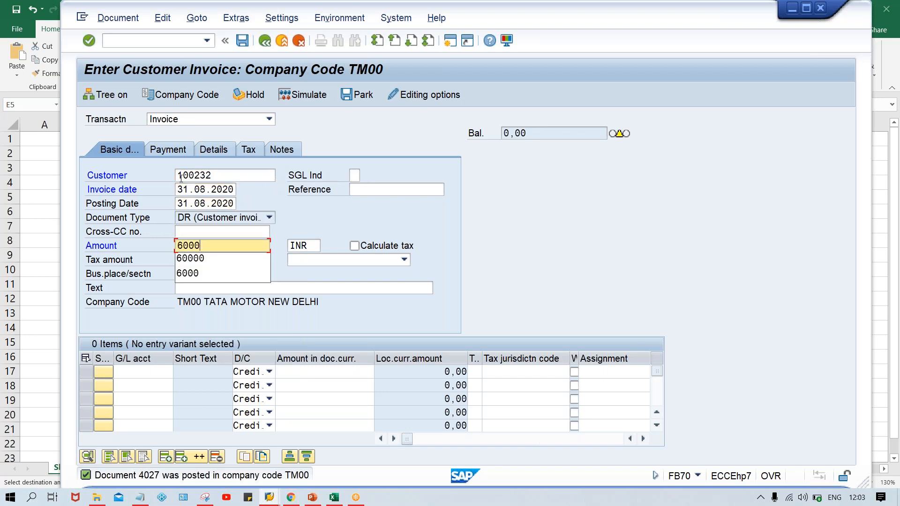
Step: Credit 6000 to G/L account 3000 and post the second invoice
key(ctrl+Tab)
key(Tab)
text(3000)
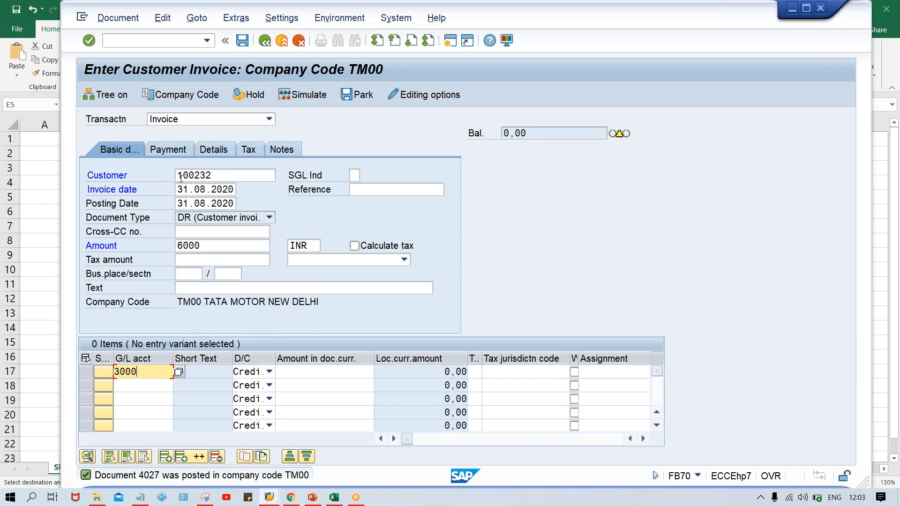
key(Tab)
key(Tab)
text(6000)
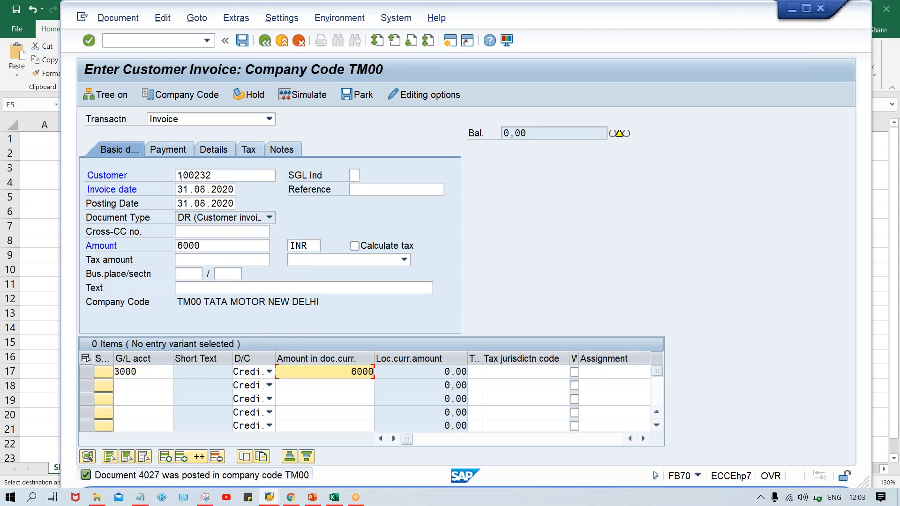
key(Return)
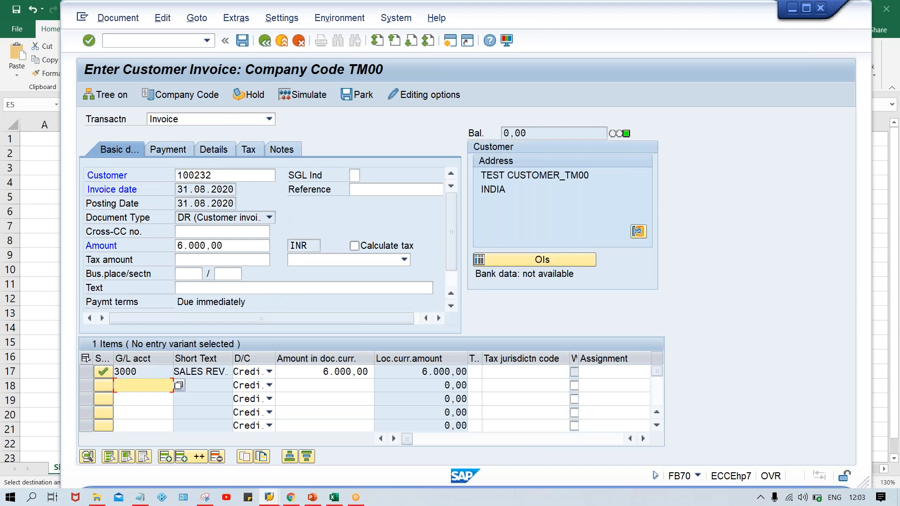
key(ctrl+s)
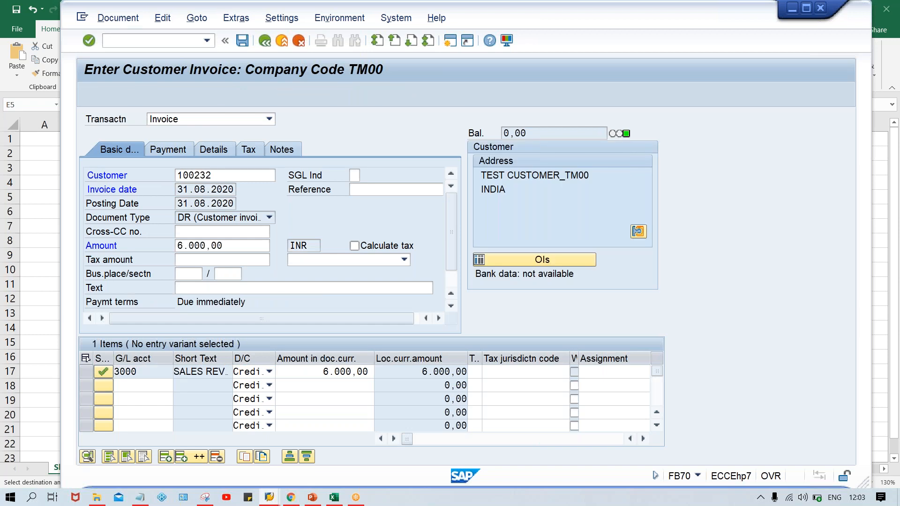
Step: Start the third invoice in SAP for the TM00 test customer, using its due date from Excel, 10.09.2020, as invoice date and posting date
key(alt+Tab)
key(Down)
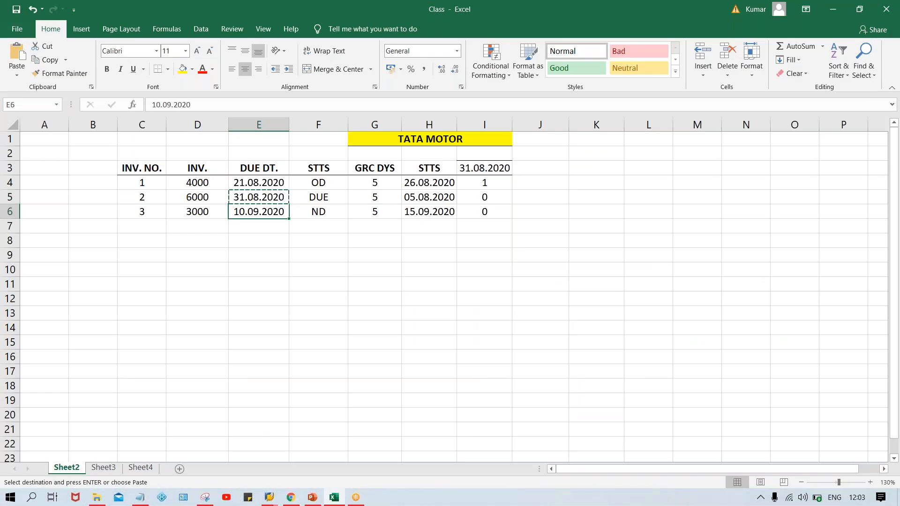
key(alt+Tab)
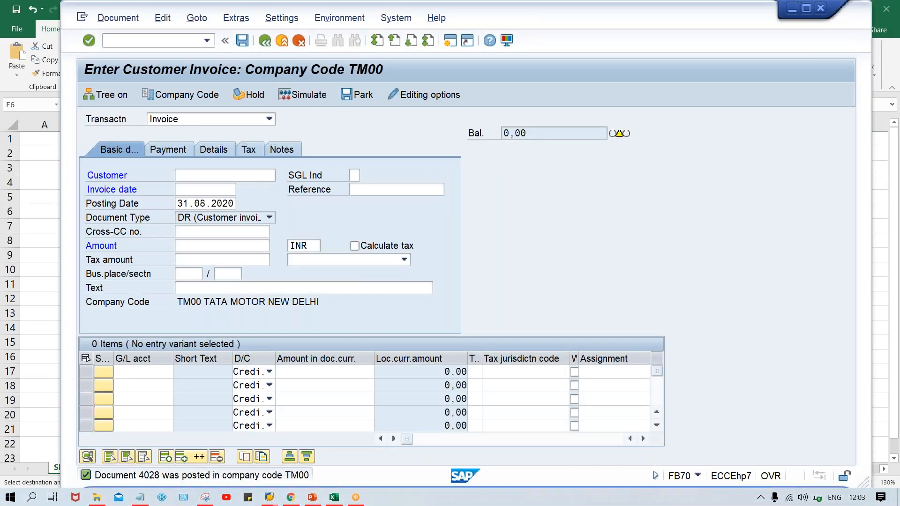
click(204, 177)
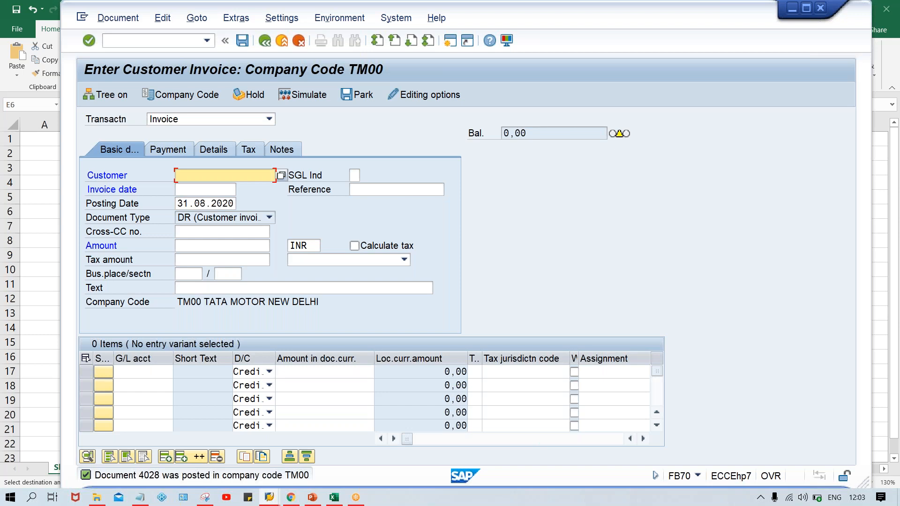
key(Down)
key(Return)
key(Tab)
key(Tab)
text(10.09.2020)
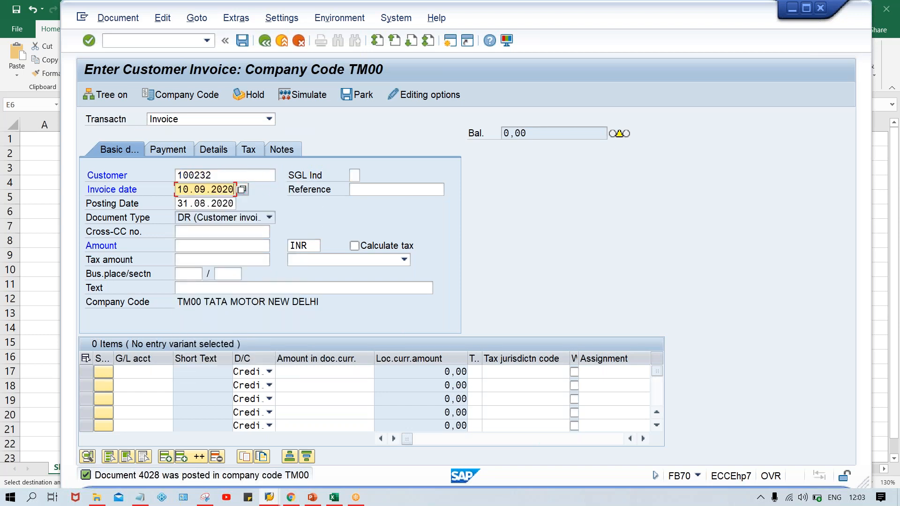
key(Tab)
key(Tab)
text(10.09.2020)
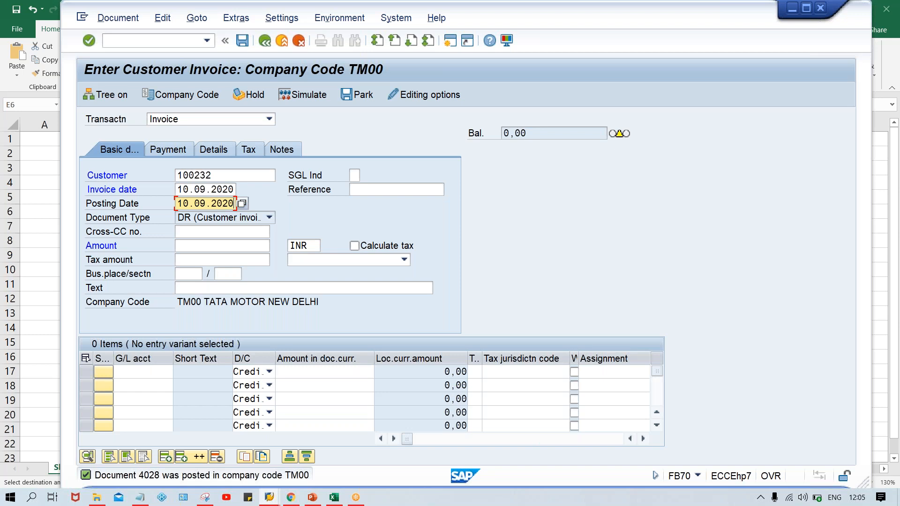
Step: Enter 3000 as the amount of the third customer invoice
click(187, 244)
key(alt+Tab)
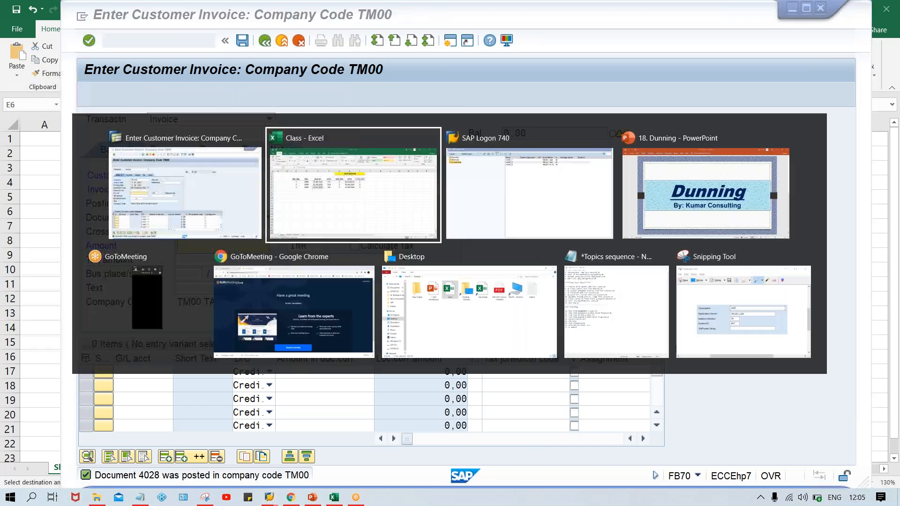
key(alt+Tab)
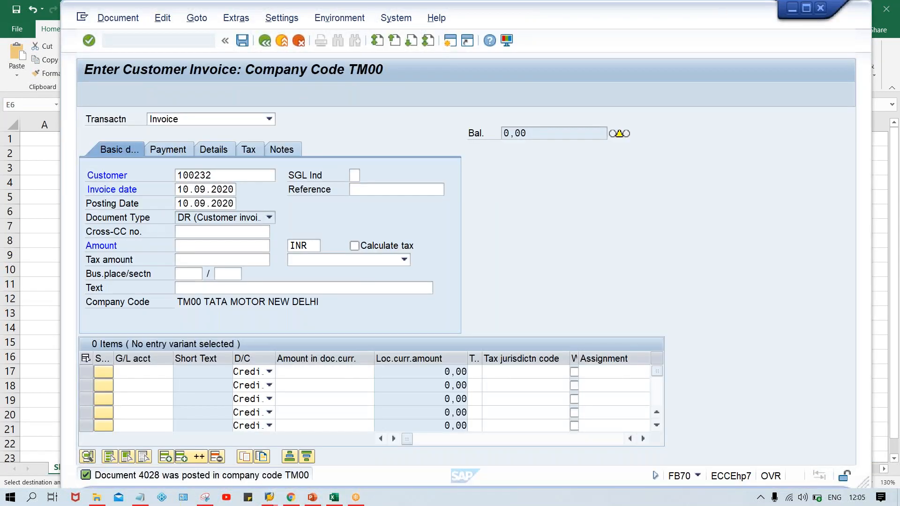
text(3000)
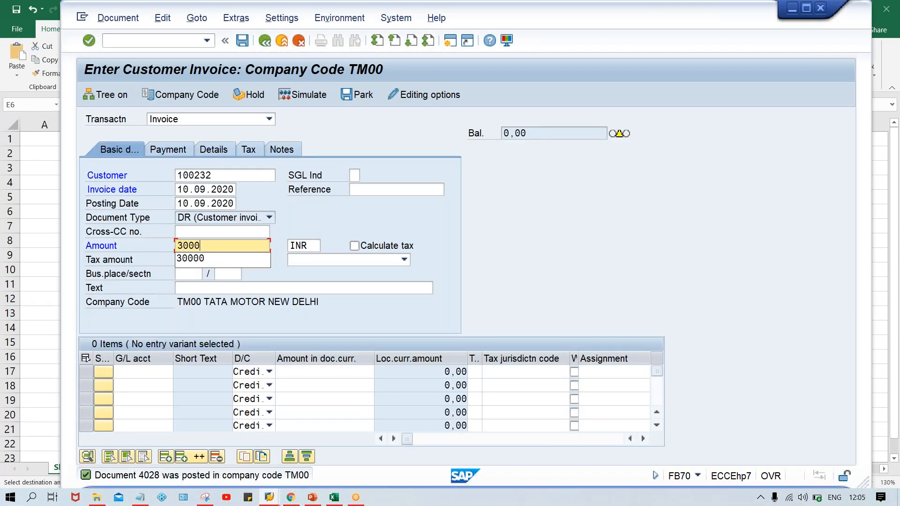
Step: Fill in the third invoice's first line item with a credit of 3000 to G/L account 3000
key(ctrl+Tab)
key(Tab)
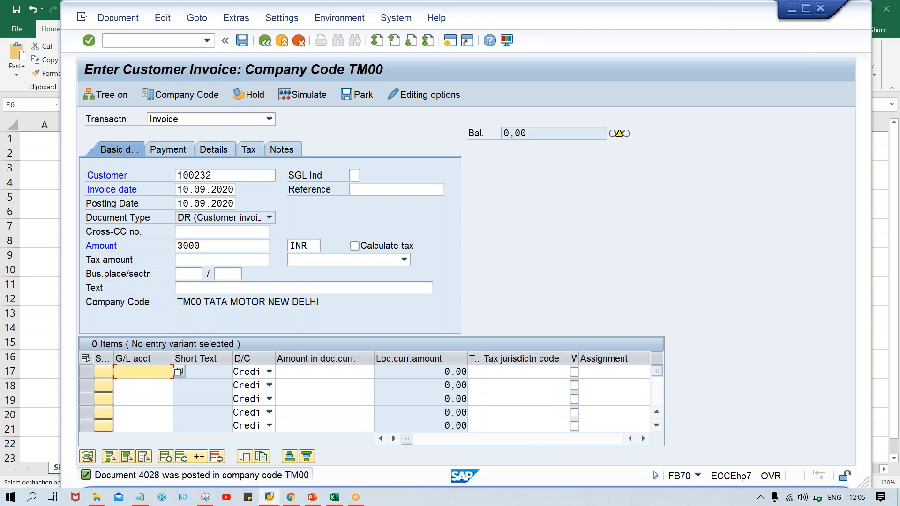
text(3)
key(Down)
key(Return)
key(Tab)
key(Tab)
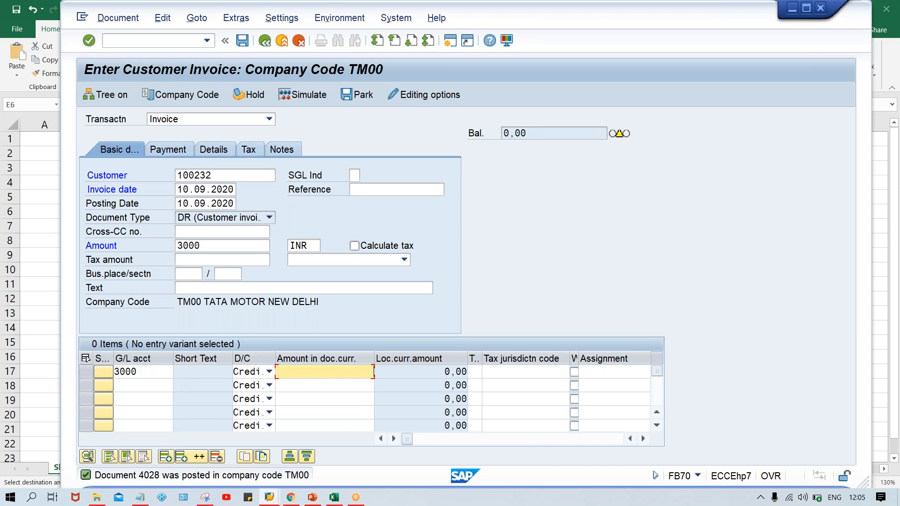
text(3000)
click(346, 370)
click(164, 374)
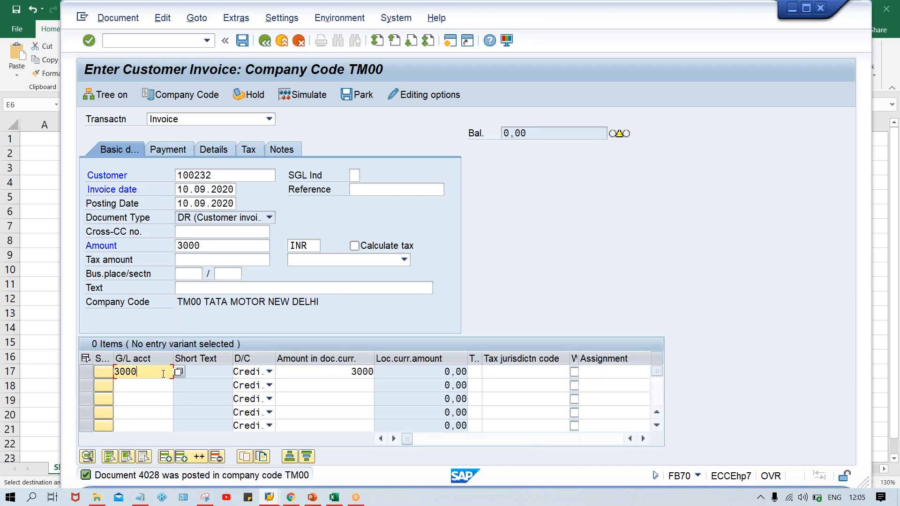
Step: Validate the third invoice's entries, accepting the period adjustment, and post the document
key(Return)
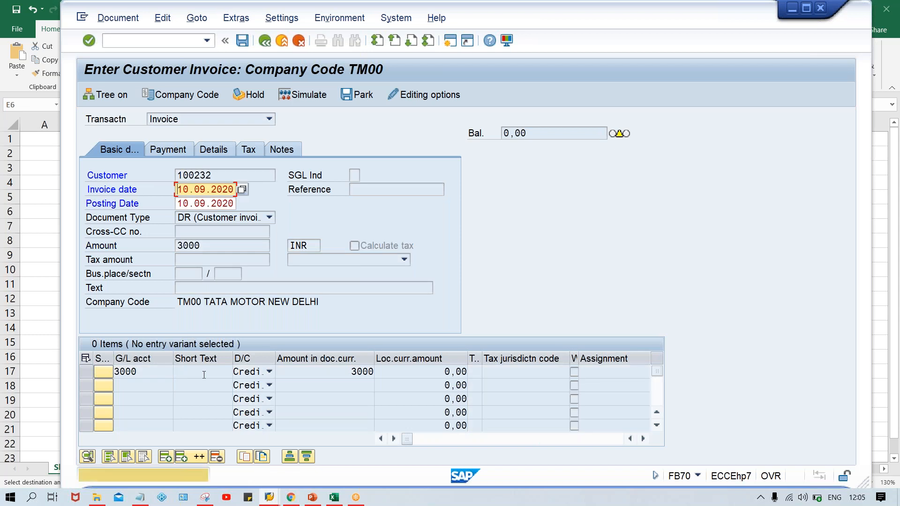
key(Return)
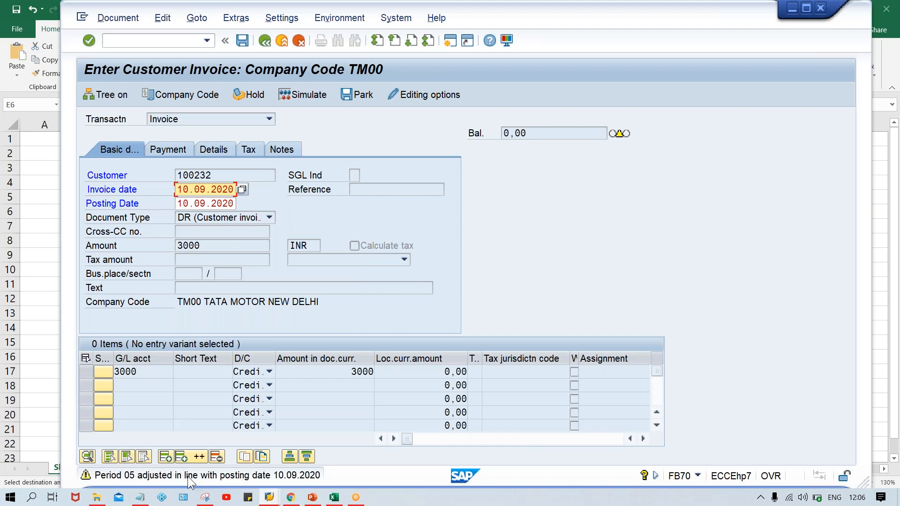
key(Return)
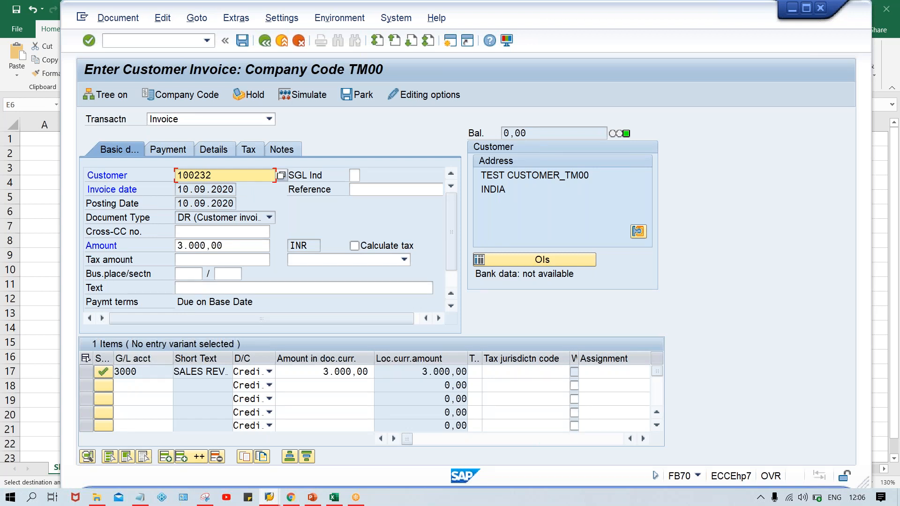
click(199, 372)
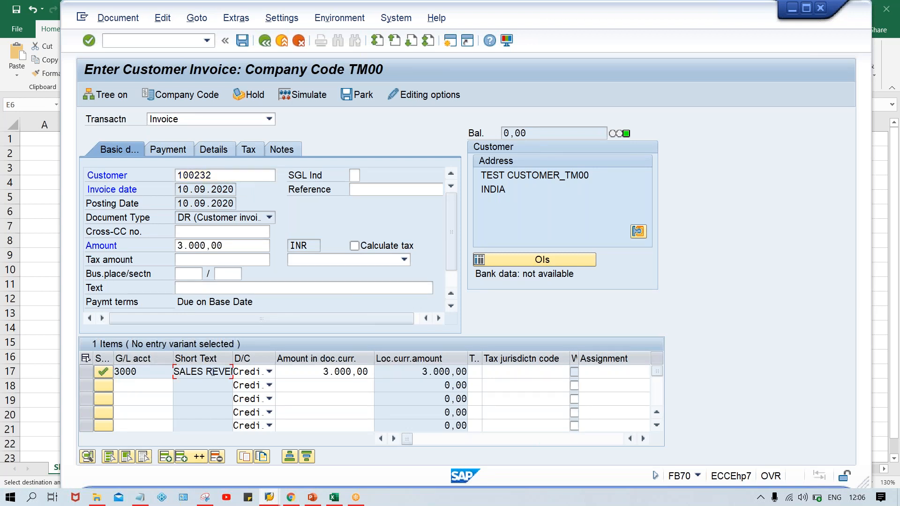
key(ctrl+s)
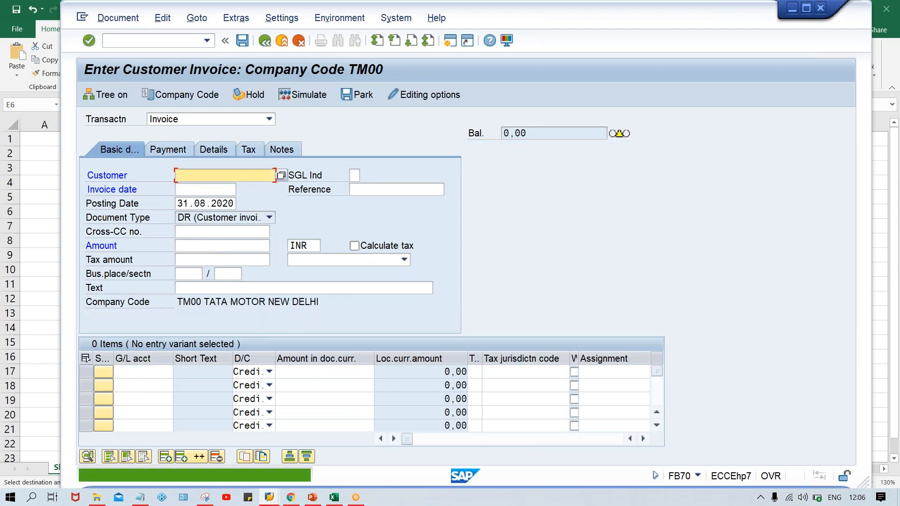
Step: Run transaction FBL5N to display the TM00 test customer's open items at key date 31.08.2020
click(133, 41)
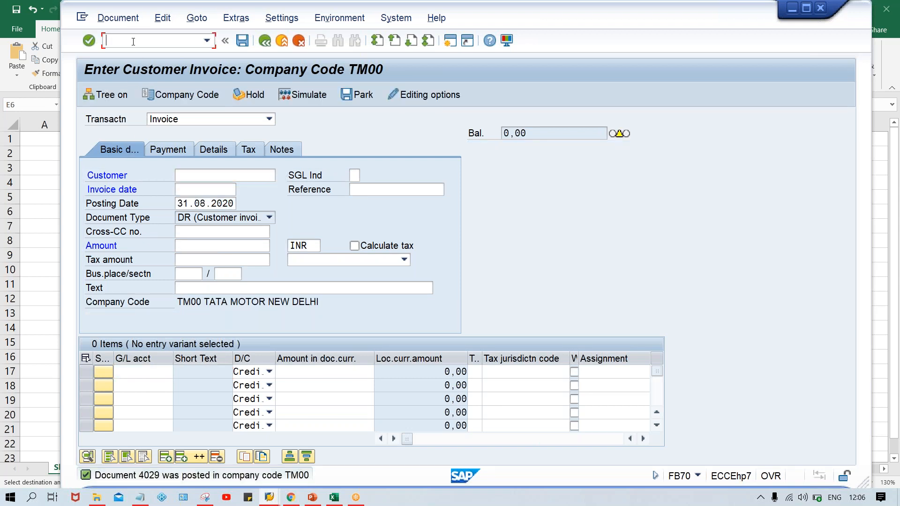
text(/NFBL5N)
key(Return)
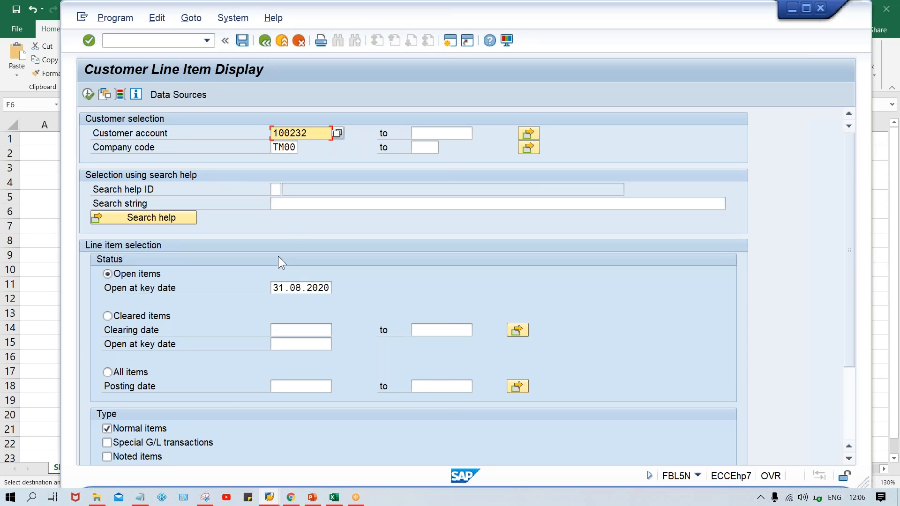
click(89, 94)
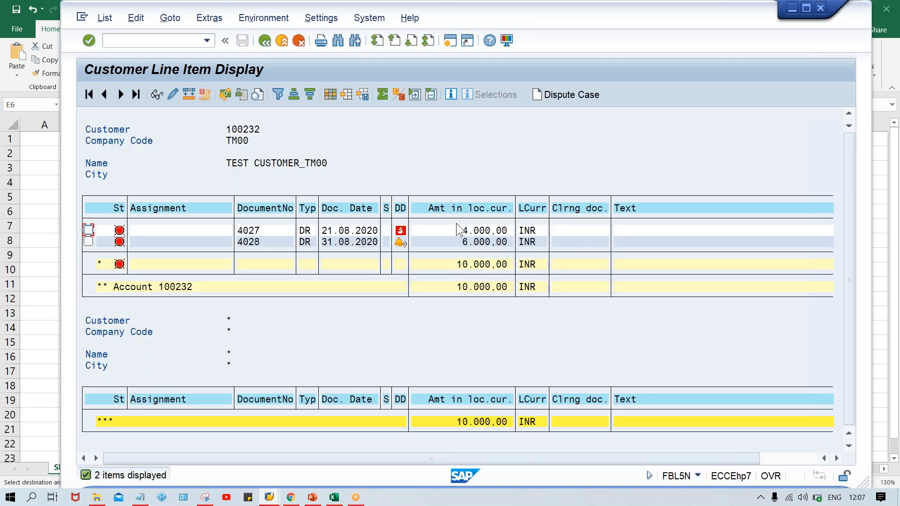
click(477, 246)
Step: Return to the line item selection and list all of the customer's items with the posting date range left blank
click(268, 41)
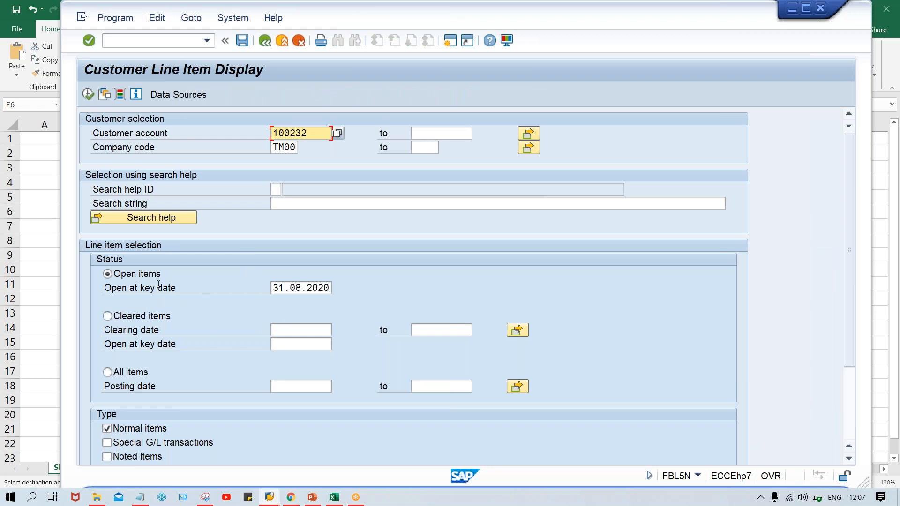
click(278, 293)
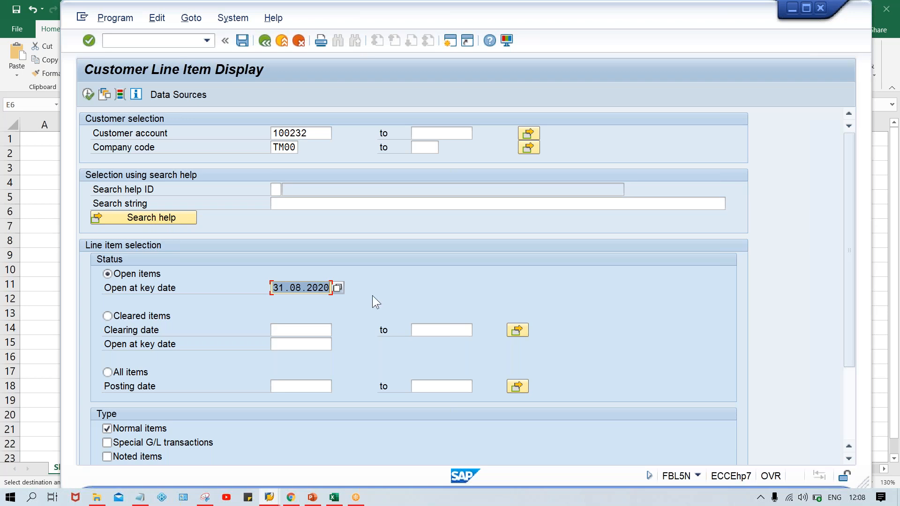
click(284, 287)
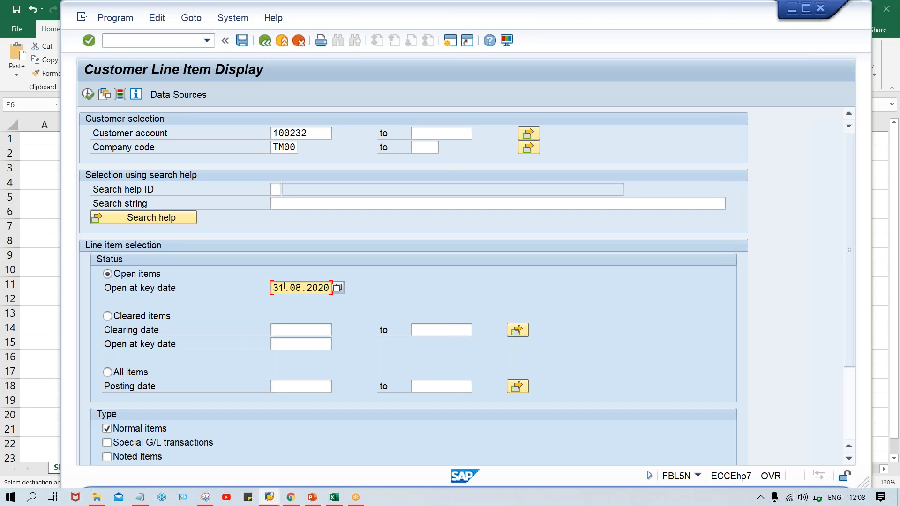
click(122, 370)
click(304, 384)
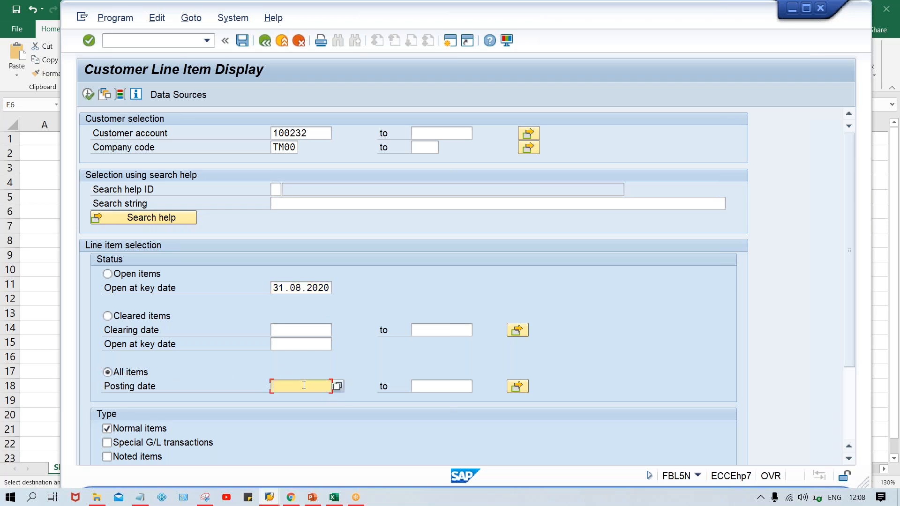
click(452, 383)
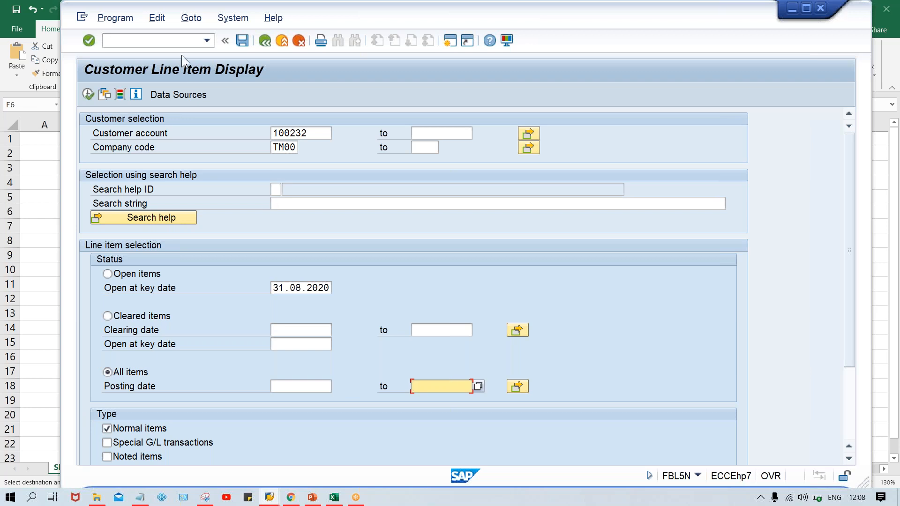
click(88, 94)
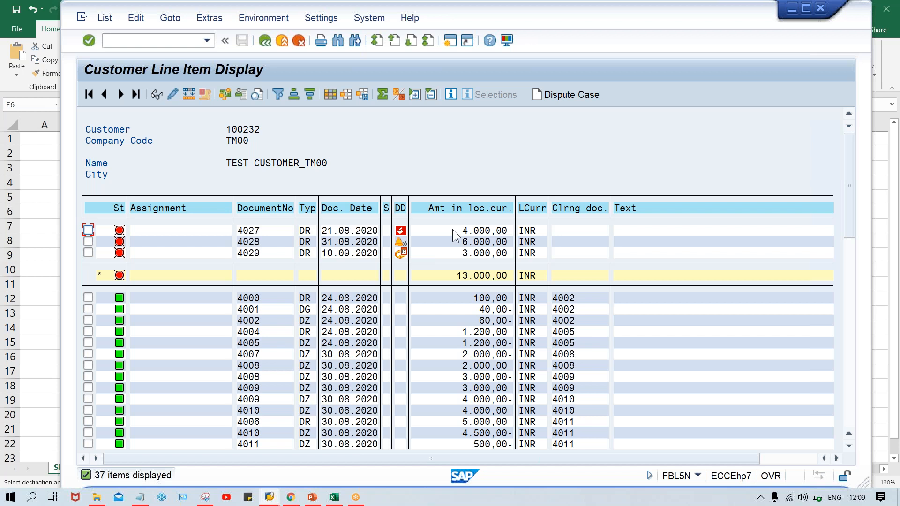
Step: Compare the document dates of the three open invoices with their net due date symbols
click(356, 209)
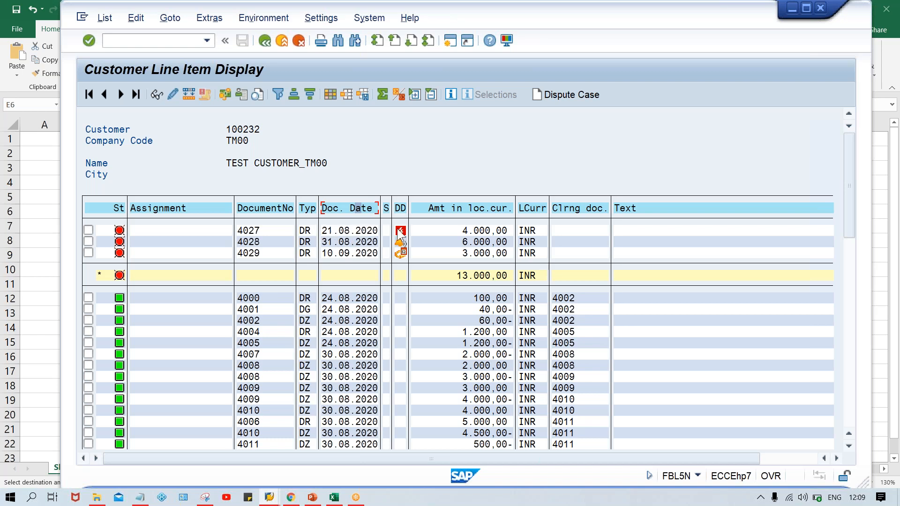
mouse_move(404, 231)
click(335, 243)
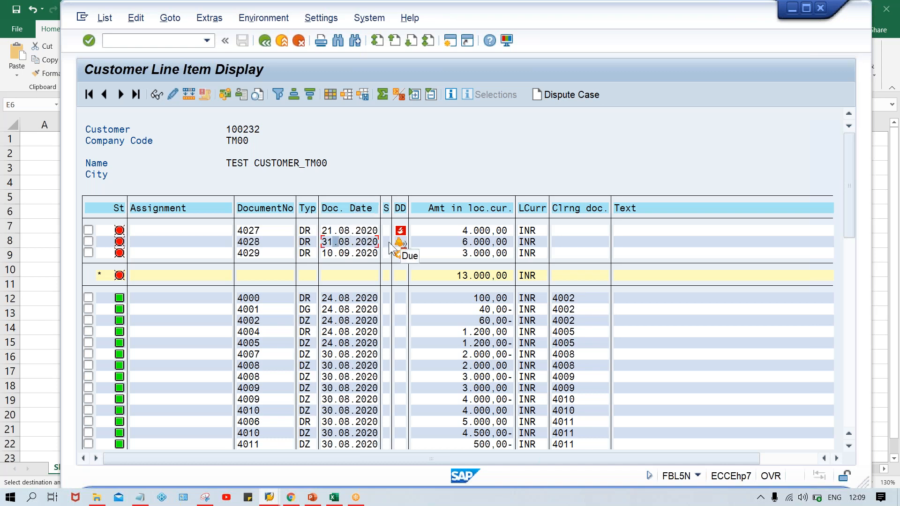
click(339, 252)
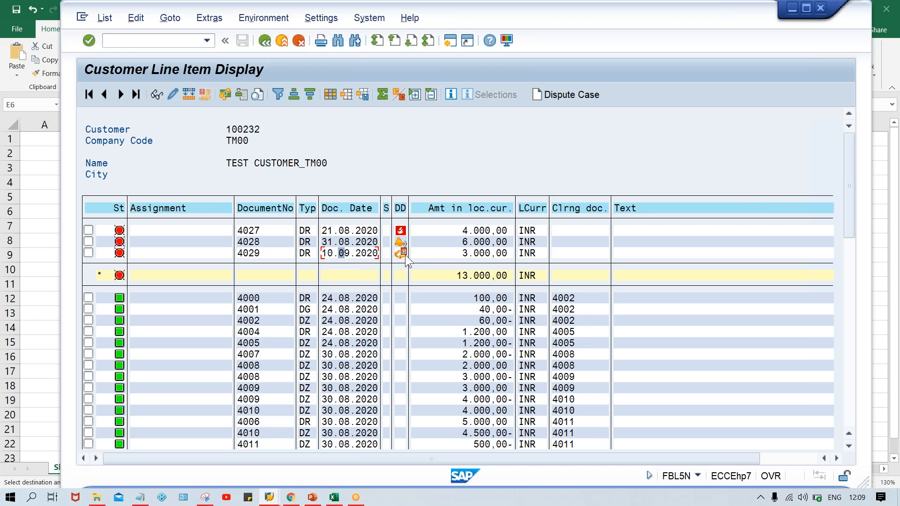
click(329, 255)
click(447, 229)
Step: Switch to the Excel worksheet and review the TATA MOTOR invoices' dates after grace days and their 31.08.2020 selection values
click(336, 498)
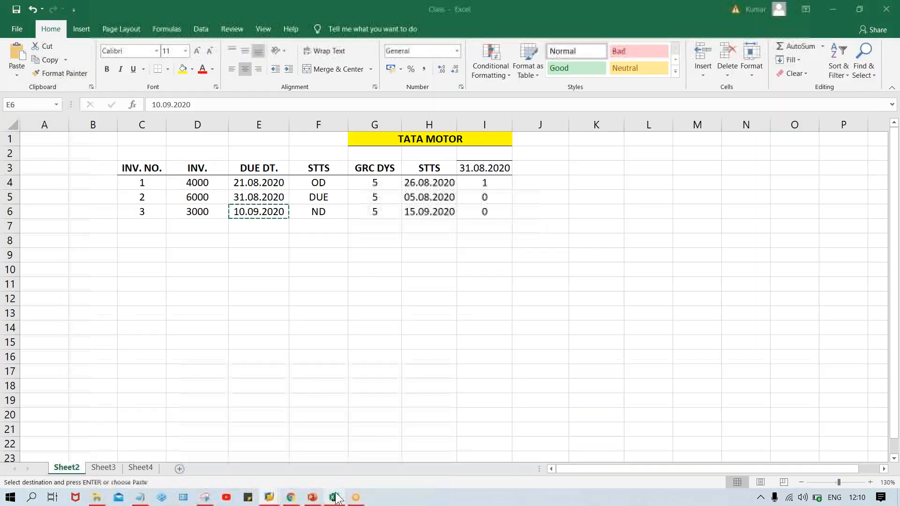
double_click(476, 182)
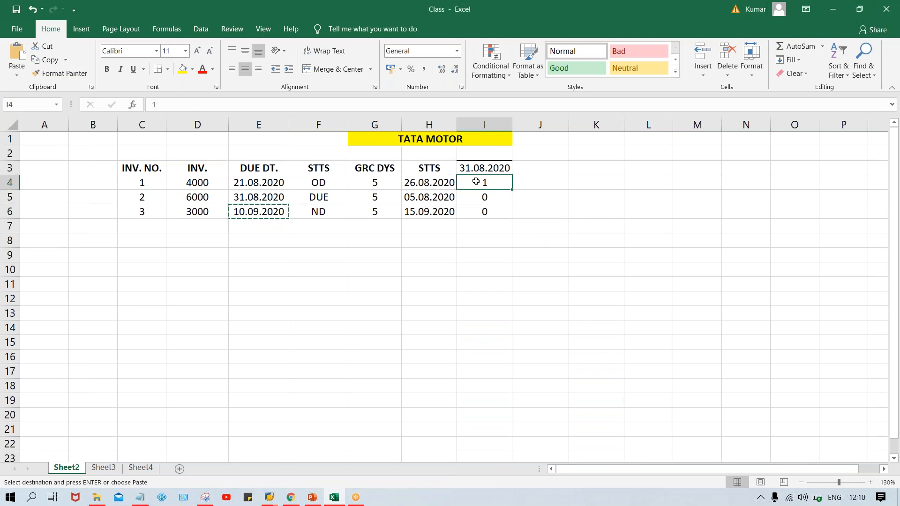
click(474, 208)
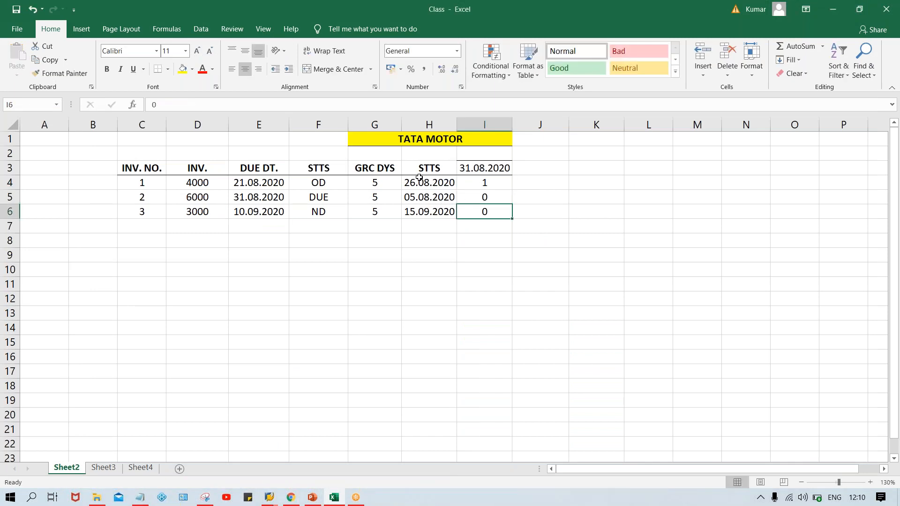
click(419, 179)
click(188, 184)
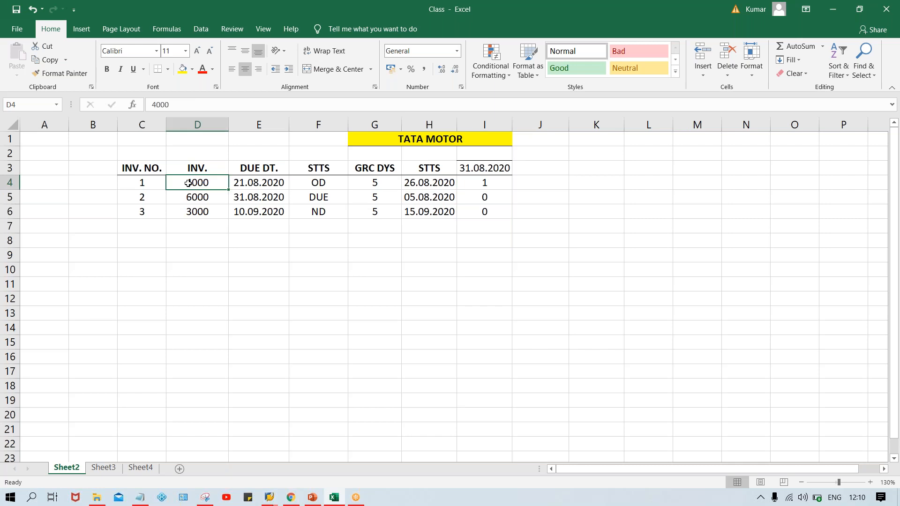
click(478, 185)
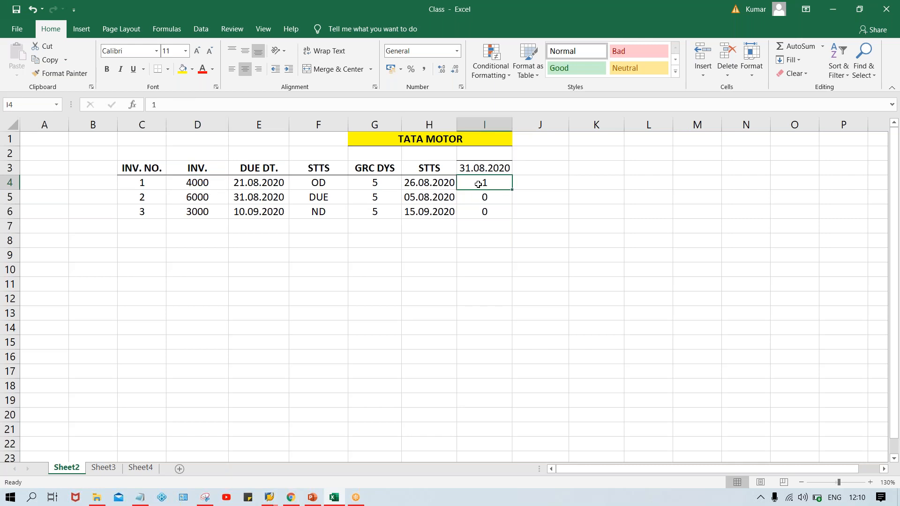
click(478, 197)
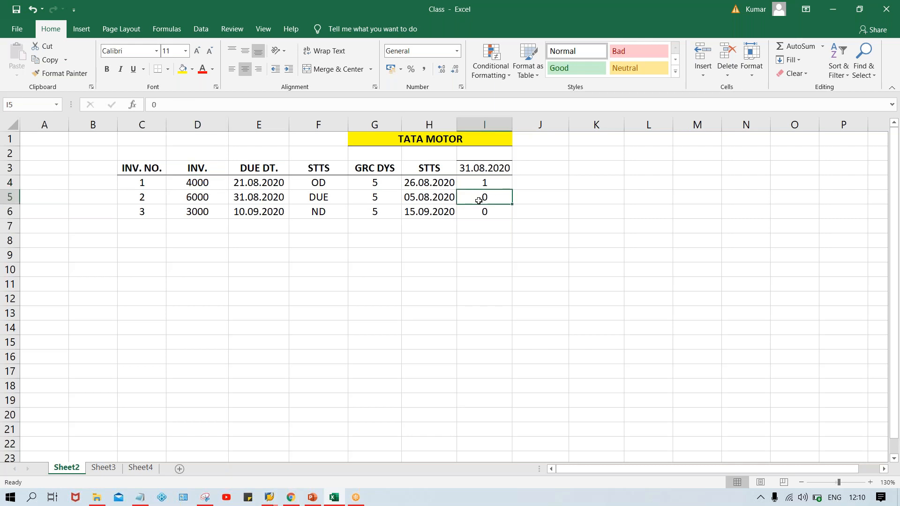
Step: Return to the SAP customer line items, open a new session and start dunning transaction F150
click(270, 498)
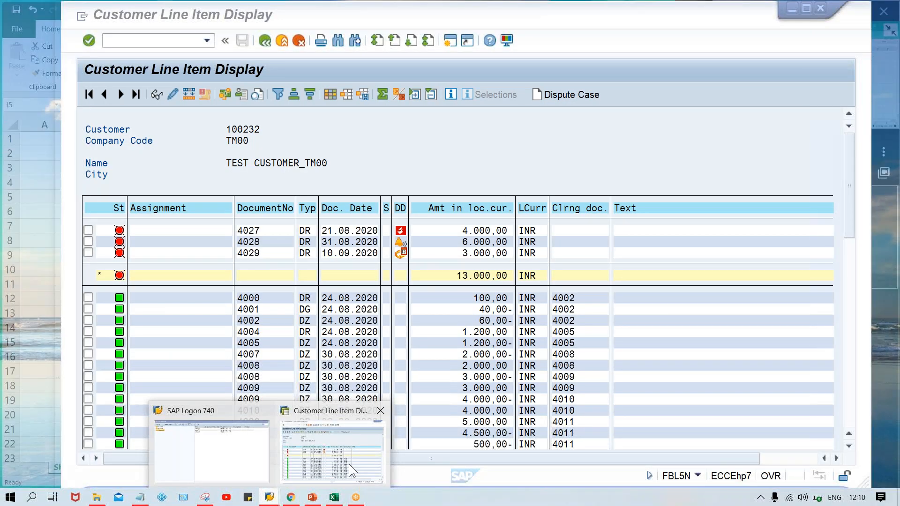
click(349, 465)
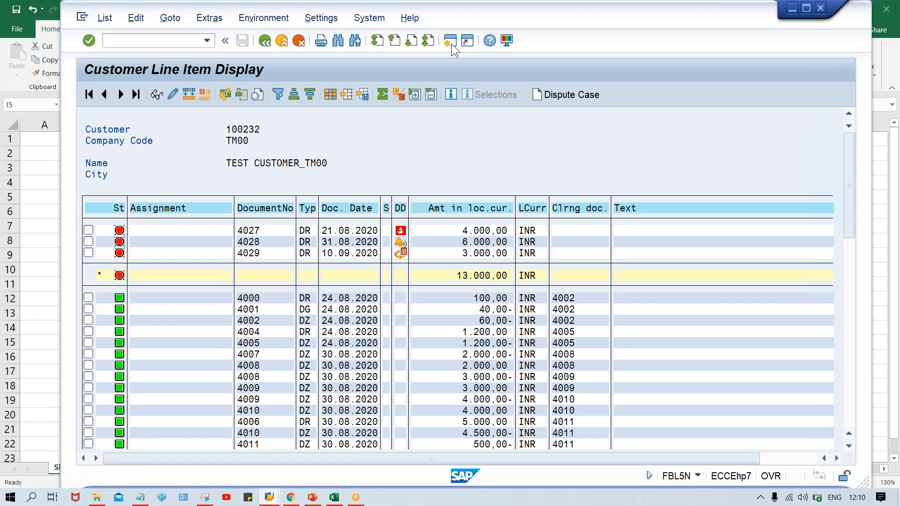
click(450, 42)
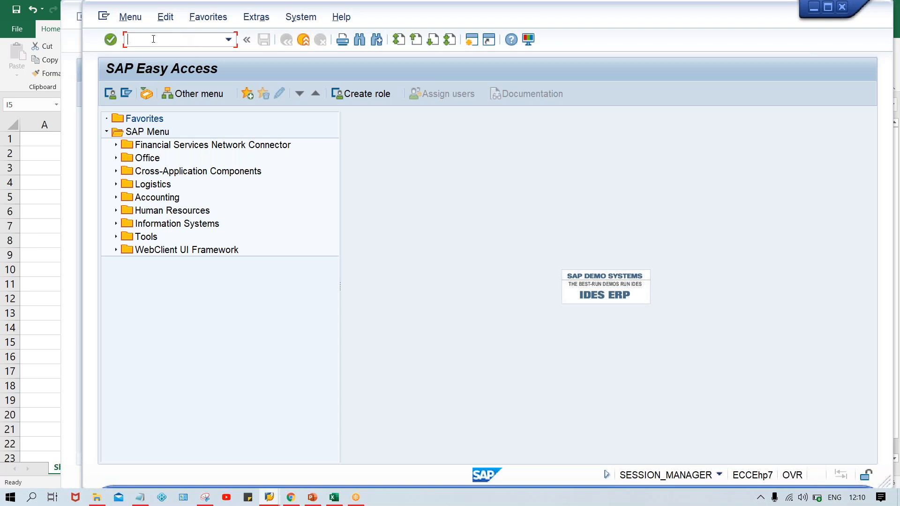
text(FB)
key(BackSpace)
text(150)
key(Return)
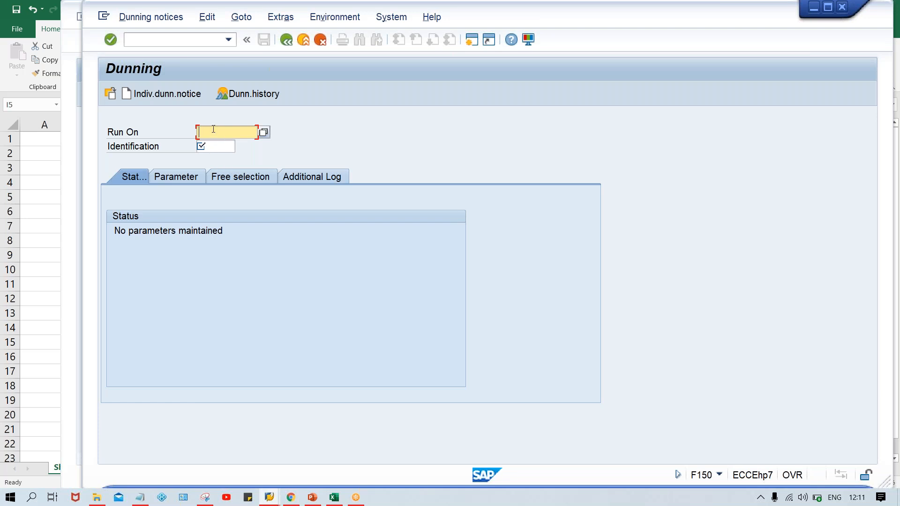
Step: Set the dunning run date to 31.08.2020 and the identification to TM000
text(31.08.2020)
click(214, 148)
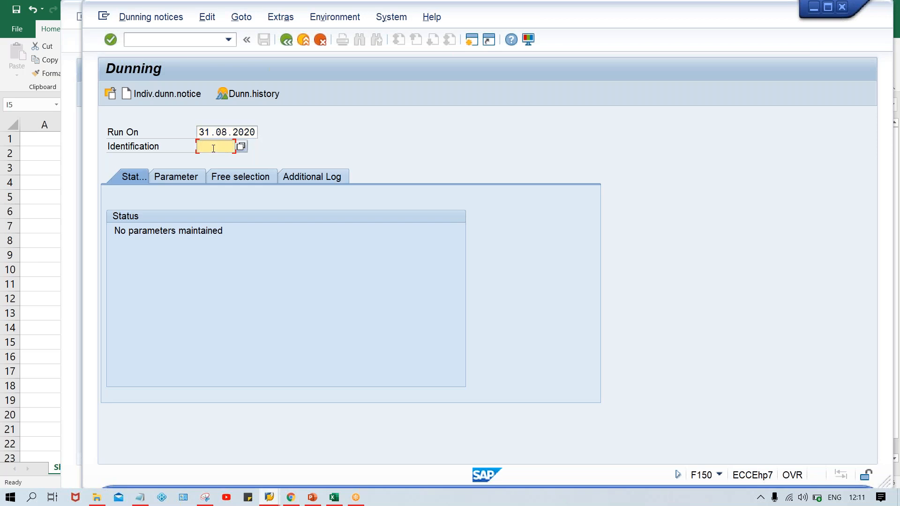
text(T)
text(MM0)
text(0)
key(BackSpace)
key(BackSpace)
key(BackSpace)
key(BackSpace)
text(00)
key(BackSpace)
key(BackSpace)
text(M000)
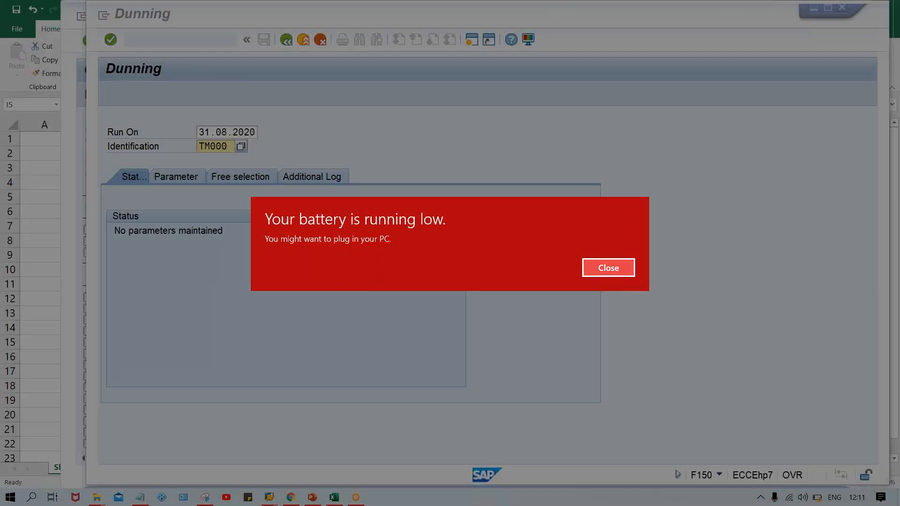
Step: Dismiss the low-battery warning and change the dunning run identification to TM00A
key(Return)
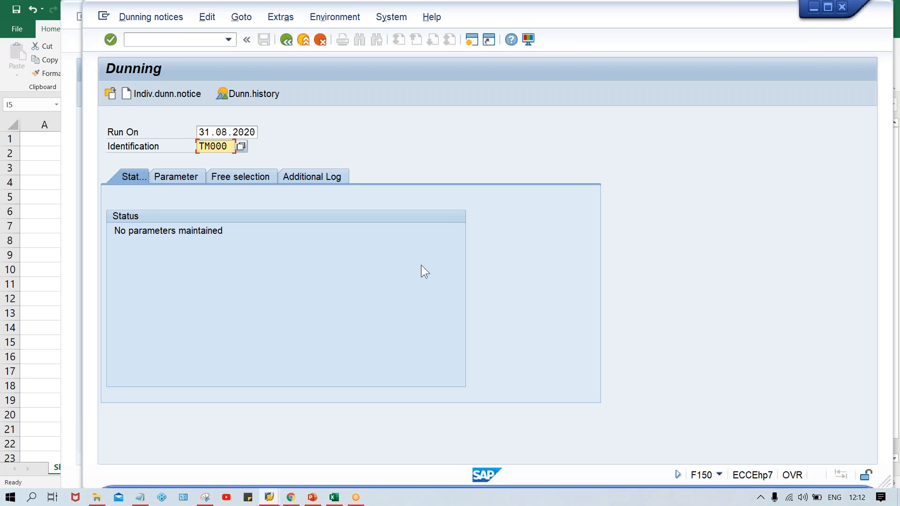
key(BackSpace)
text(A)
Step: Review the run date and identification entered for the dunning run
drag(201, 132, 256, 132)
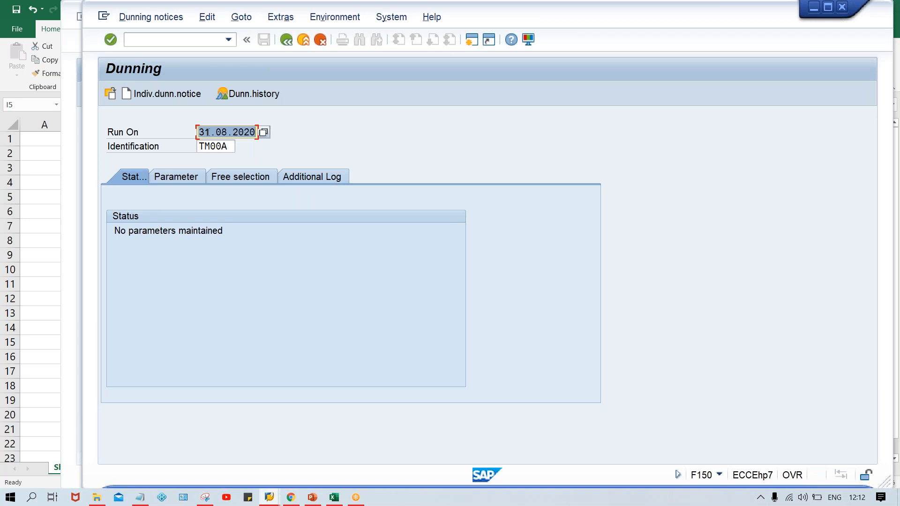
click(229, 149)
double_click(220, 150)
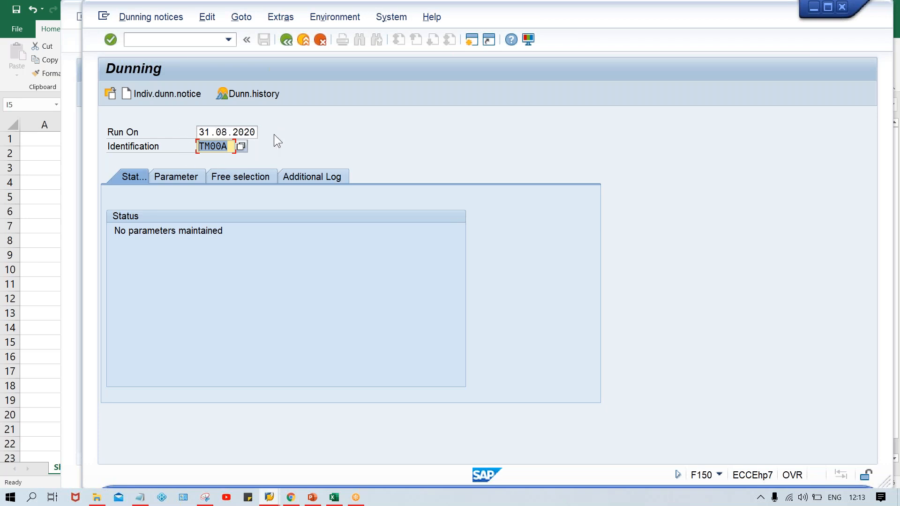
click(230, 147)
drag(229, 146, 193, 147)
click(199, 133)
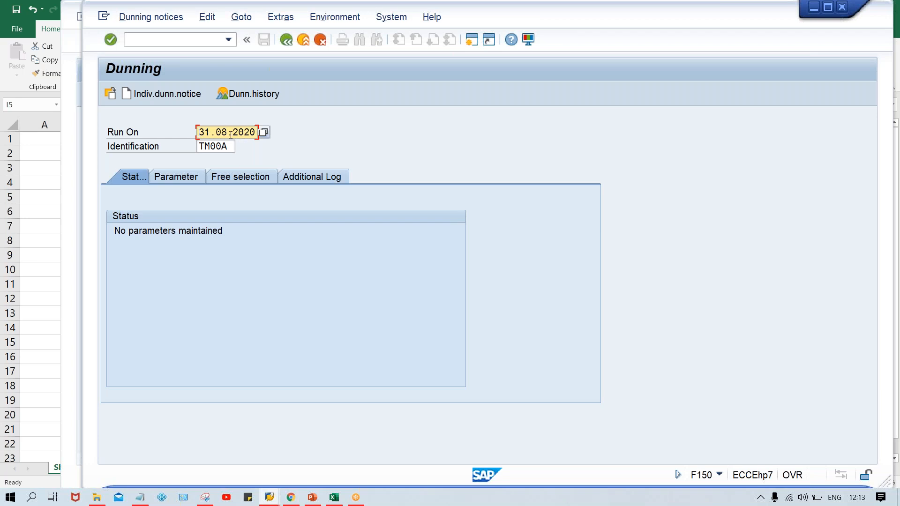
Step: Open the dunning run's parameters and set both the dunning date and the documents-posted-up-to date to 31.08.2020, copied from the run date
click(176, 176)
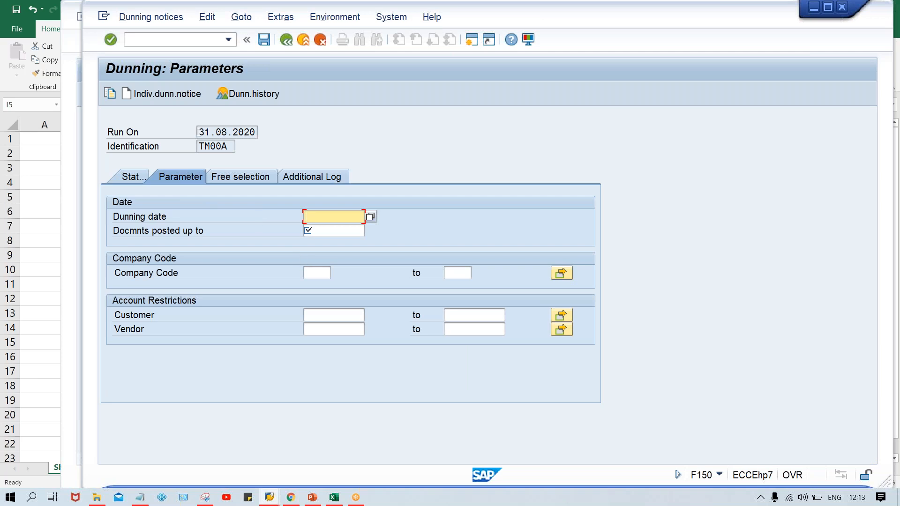
drag(199, 132, 256, 131)
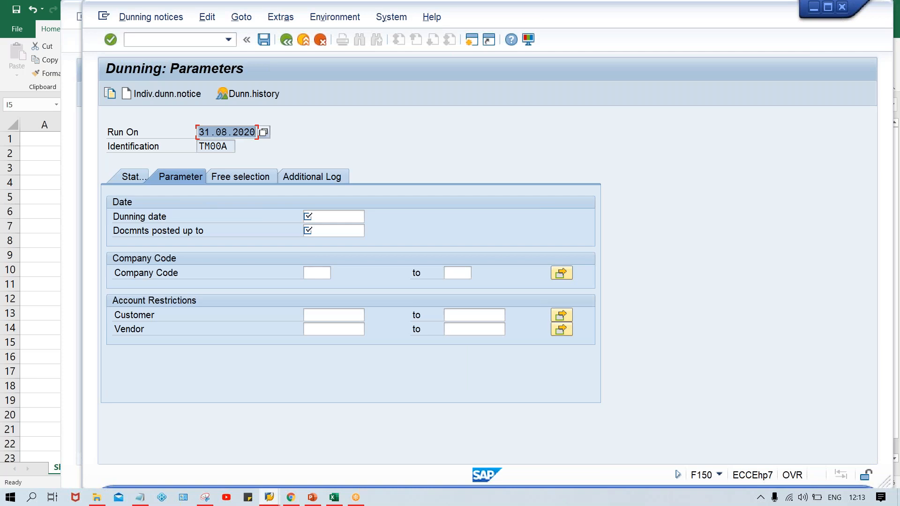
key(ctrl+c)
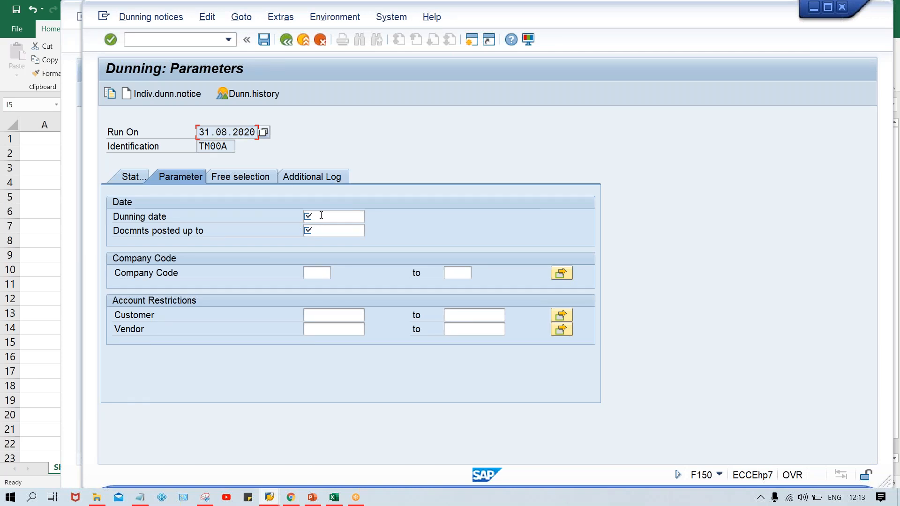
click(321, 216)
key(ctrl+v)
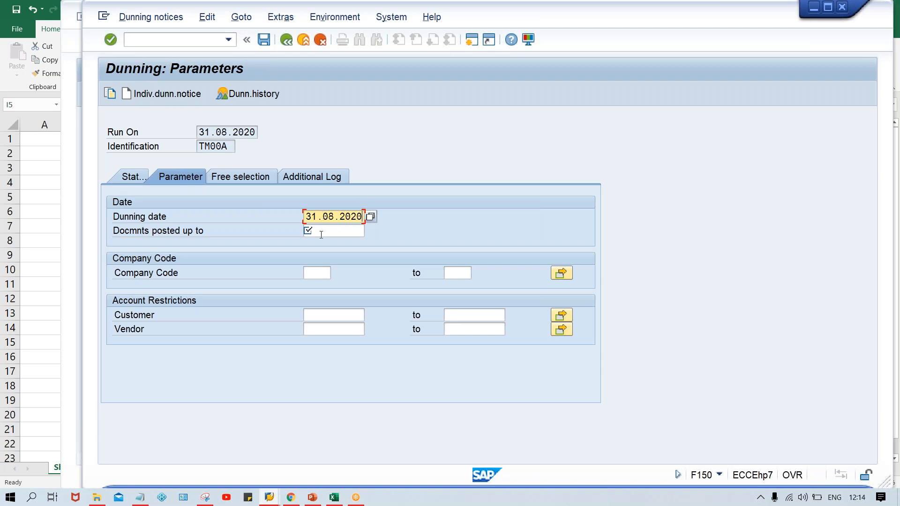
click(316, 230)
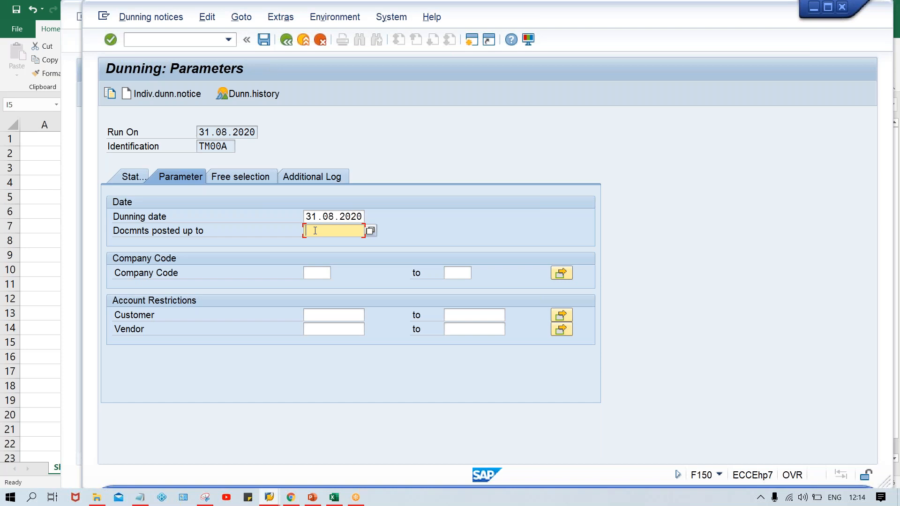
key(ctrl+v)
Step: Switch to the Excel worksheet, check invoice 3's due date and amount, and return to the SAP dunning parameters
click(334, 497)
click(251, 213)
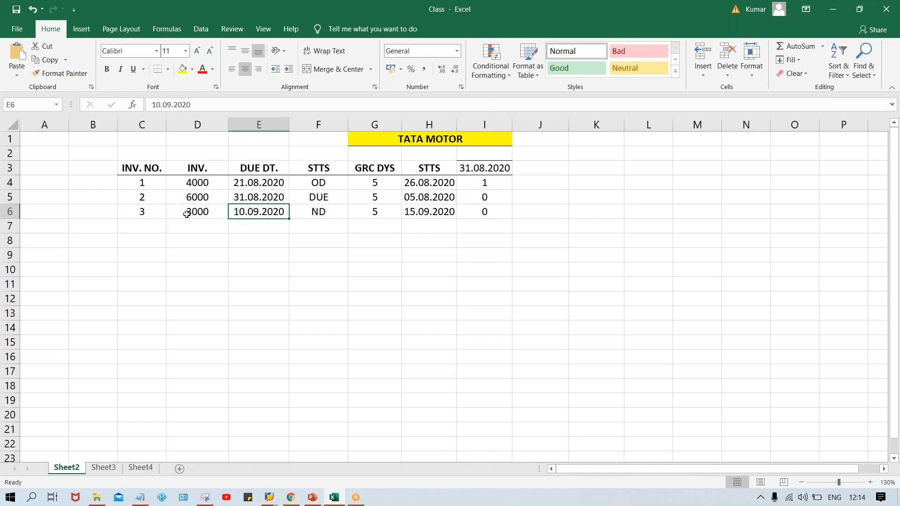
click(187, 214)
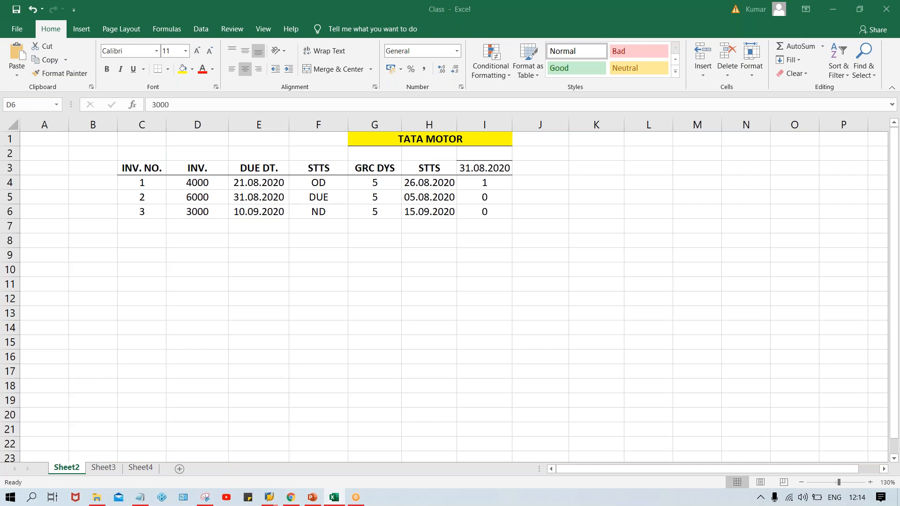
key(alt+Tab)
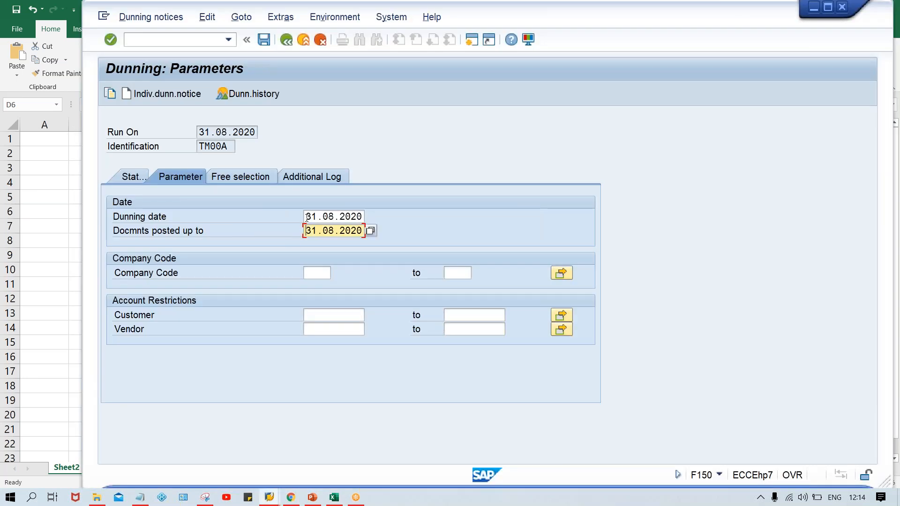
Step: Try 01.08.2020 as the documents-posted-up-to date, and restore it to 31.08.2020
click(306, 216)
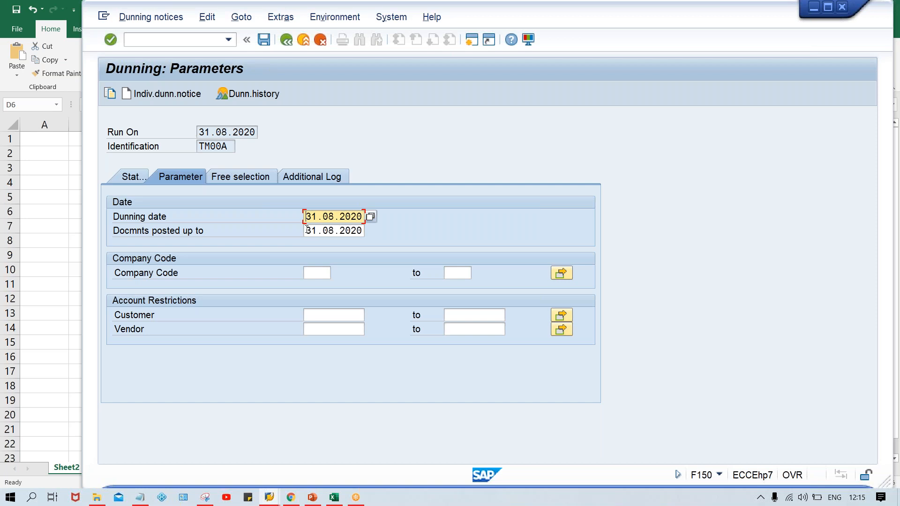
click(307, 230)
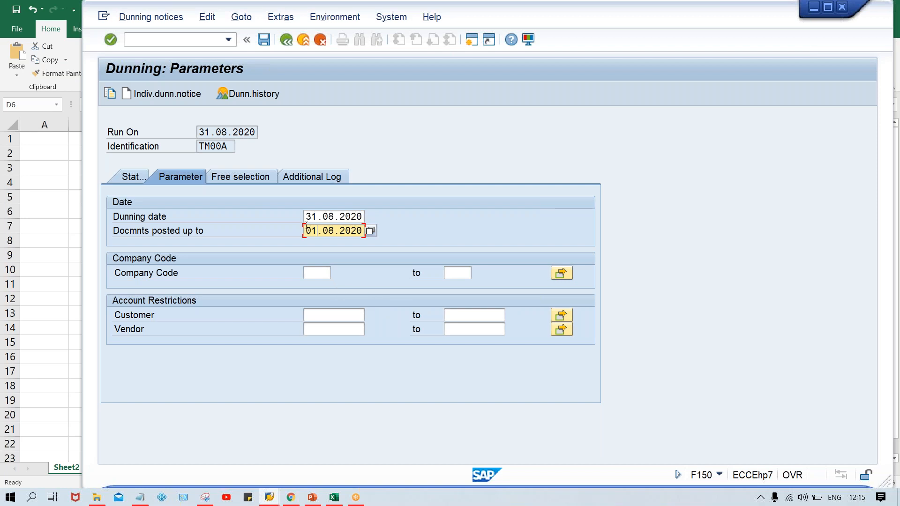
drag(306, 230, 364, 230)
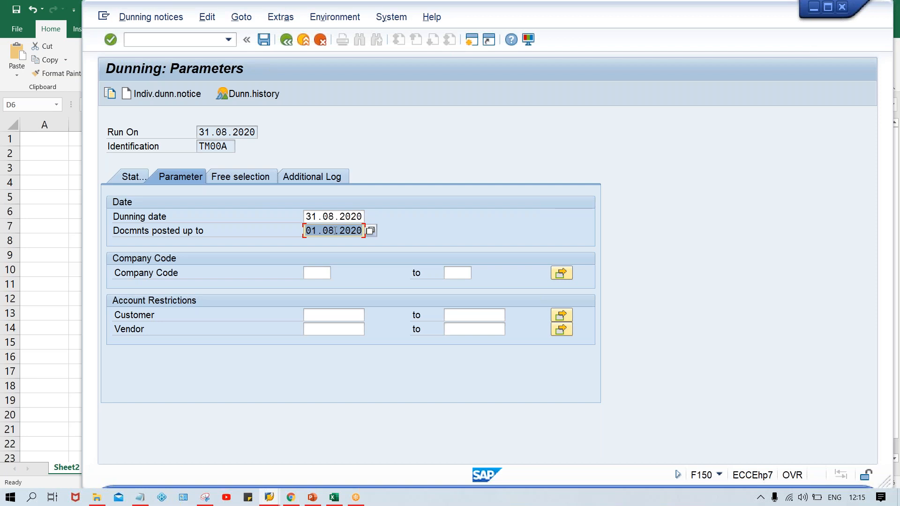
click(308, 231)
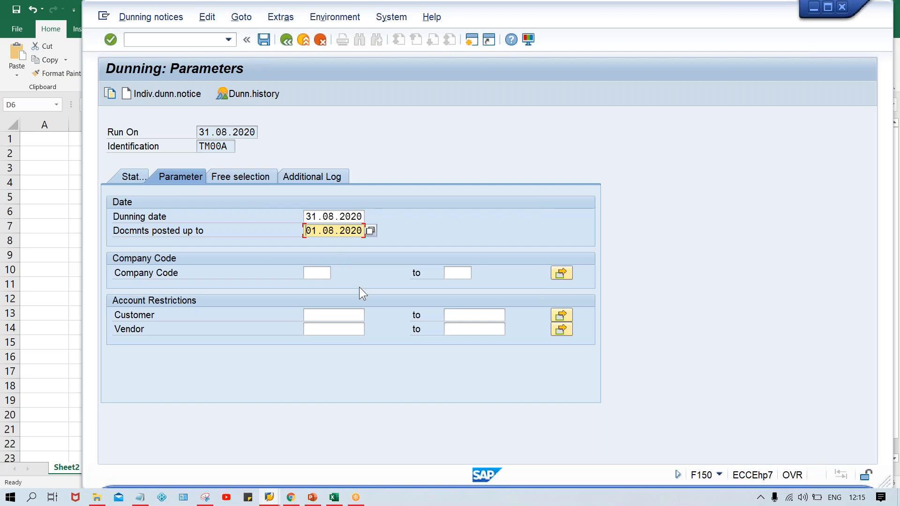
text(31)
Step: Set the company code for the dunning run to TM00
click(314, 270)
text(TM00)
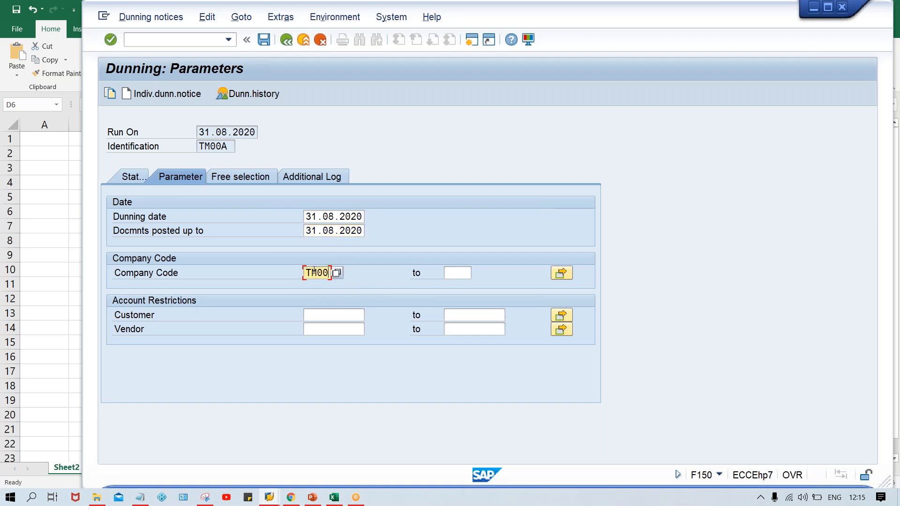
Step: Restrict the dunning run's customer accounts to the range from 0 to ZZZZZZZZZZ
click(446, 270)
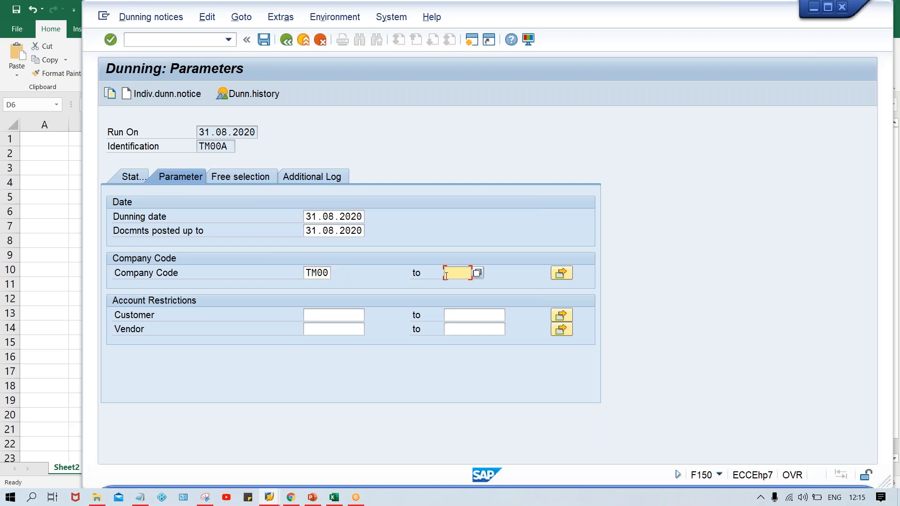
click(316, 312)
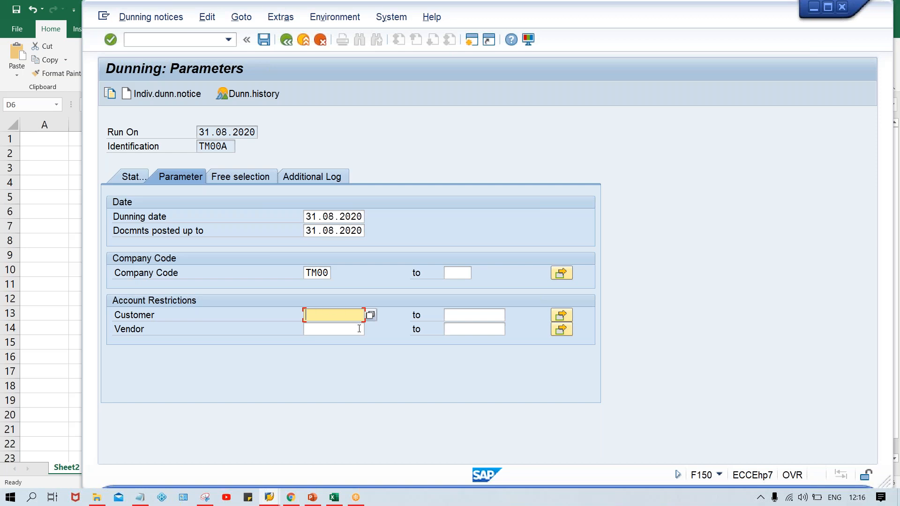
text(0)
key(Tab)
text(ZZZZZZZZZZ)
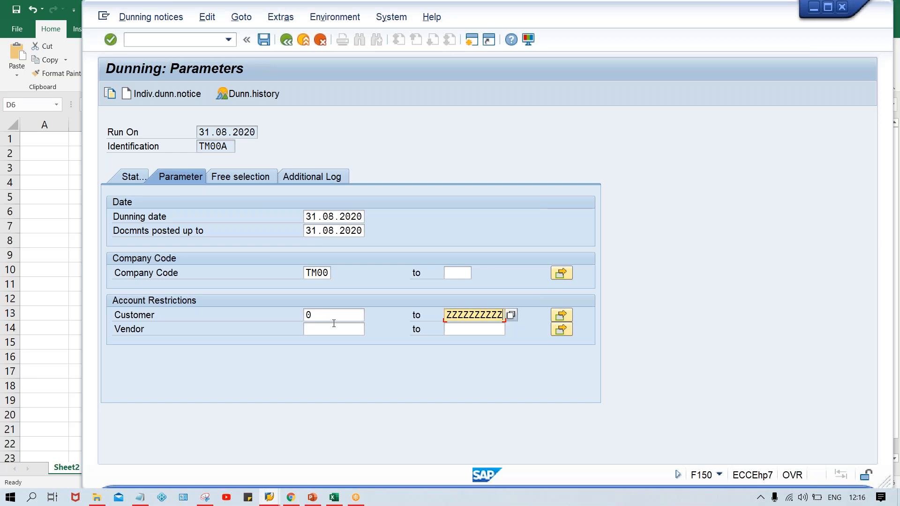
Step: Switch to the Excel workbook and enter five sample customer numbers in cells E10 to E14
key(alt+Tab)
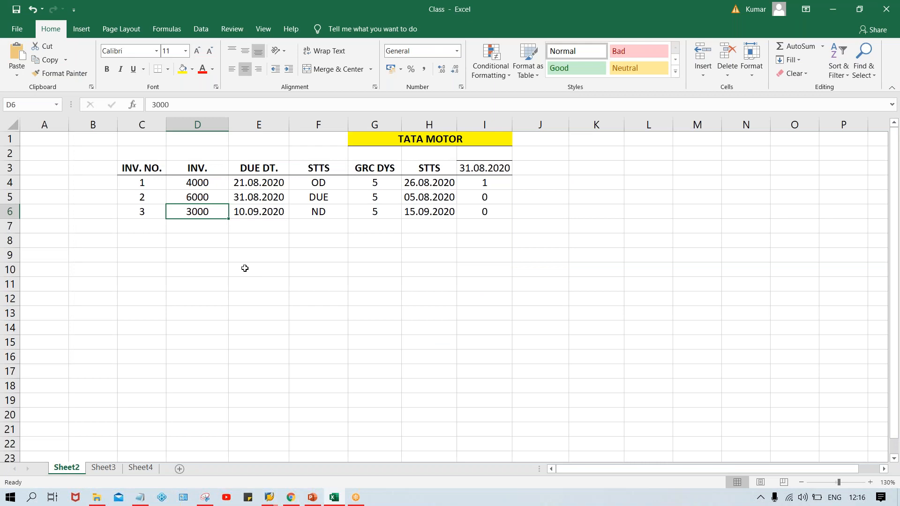
click(245, 268)
text(1000)
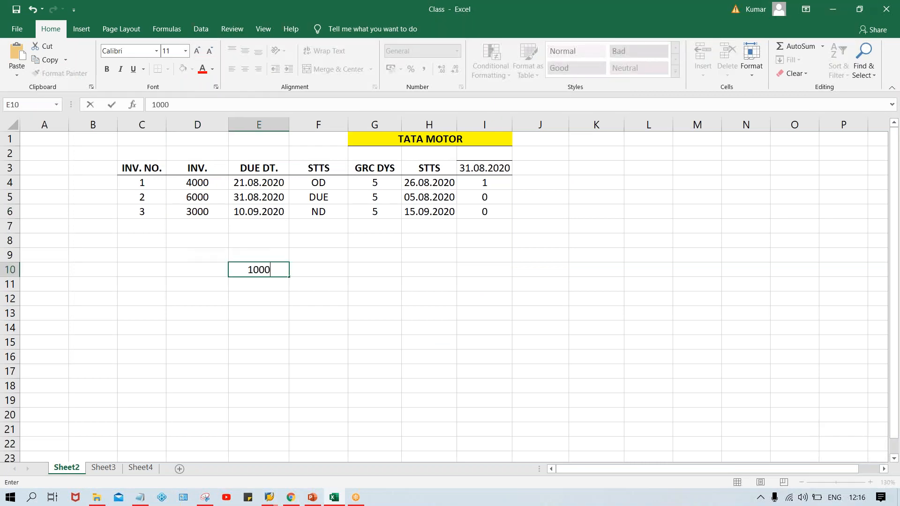
key(BackSpace)
text(232)
key(Return)
text(100356)
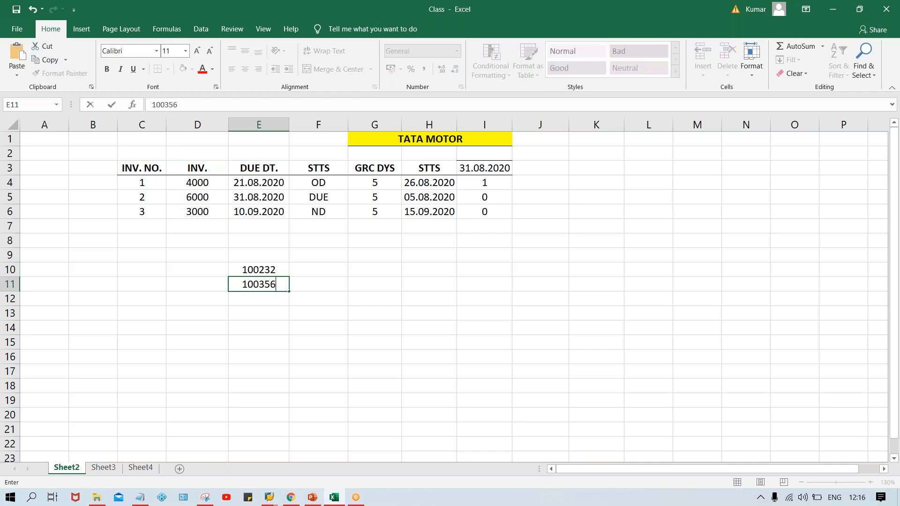
key(Return)
text(10005)
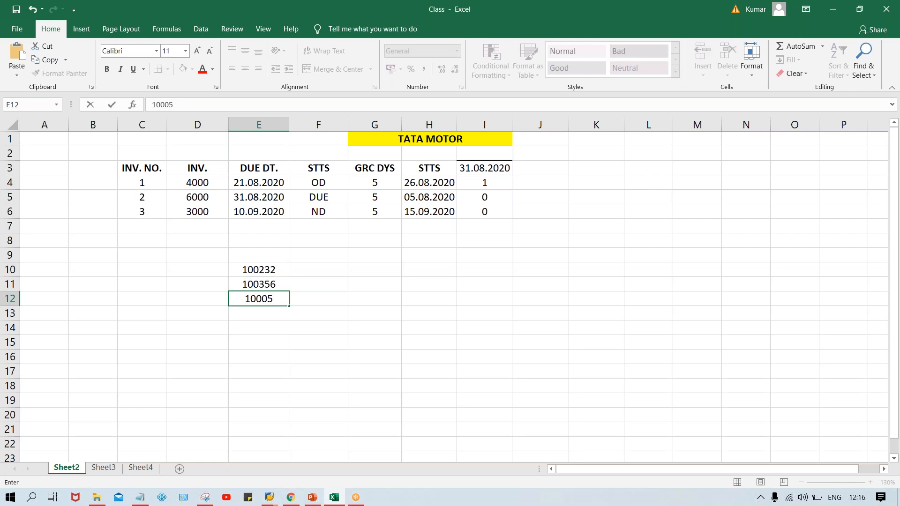
text(5)
key(Return)
text(145000)
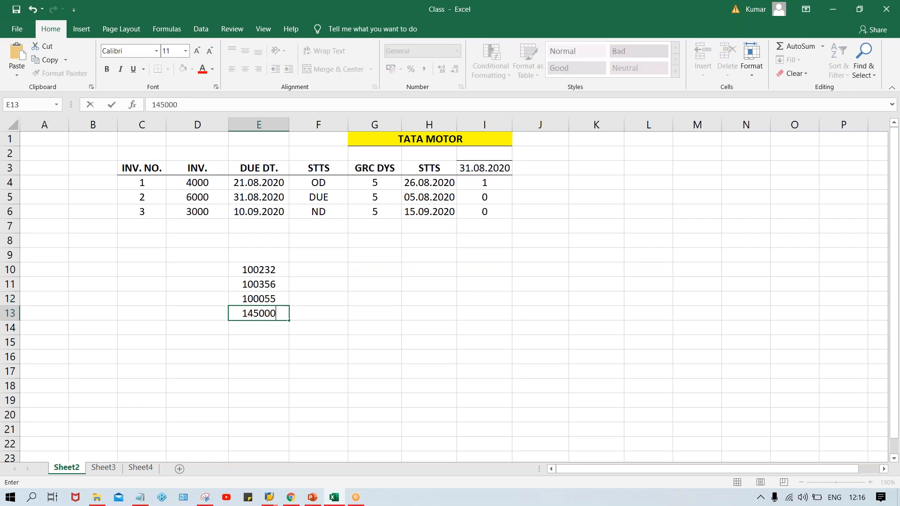
key(Return)
text(456000)
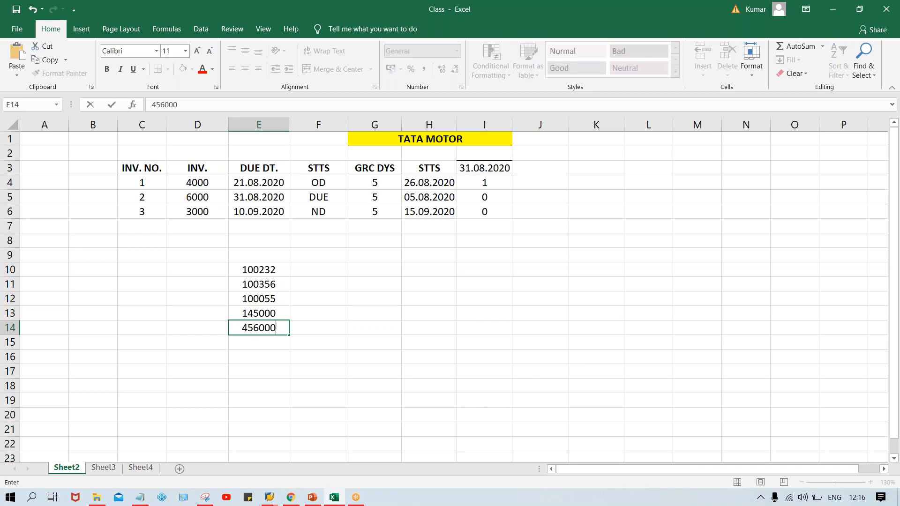
key(Return)
Step: Copy the five customer numbers from E10:E14 and paste them as single values into SAP's multiple selection for Customer
drag(252, 268, 262, 322)
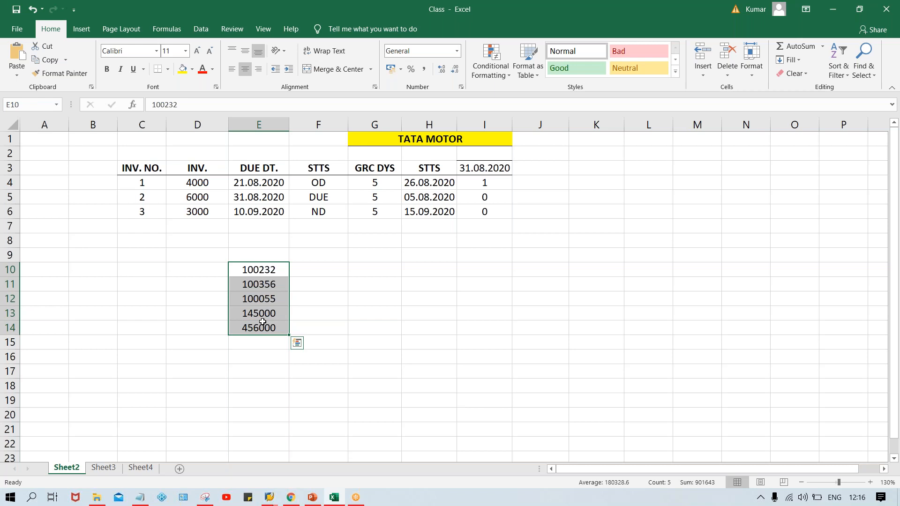
drag(259, 268, 255, 325)
key(ctrl+c)
key(alt+Tab)
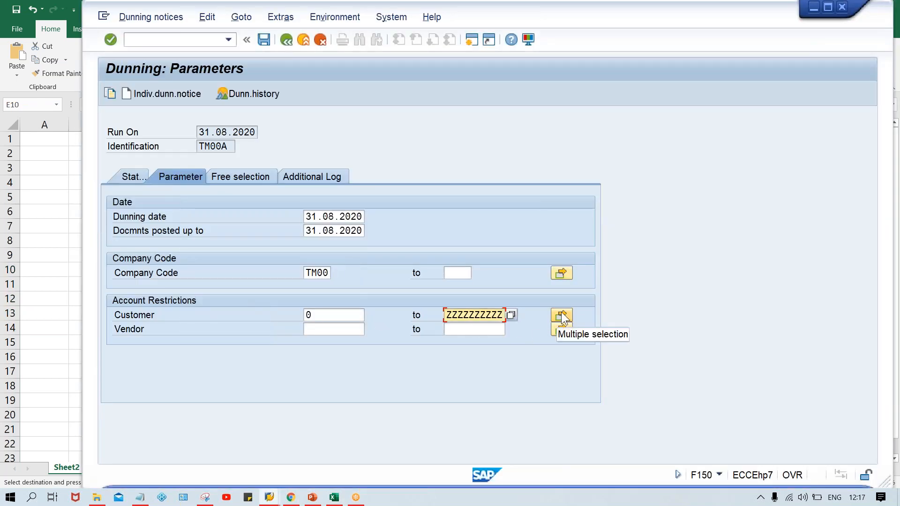
click(562, 316)
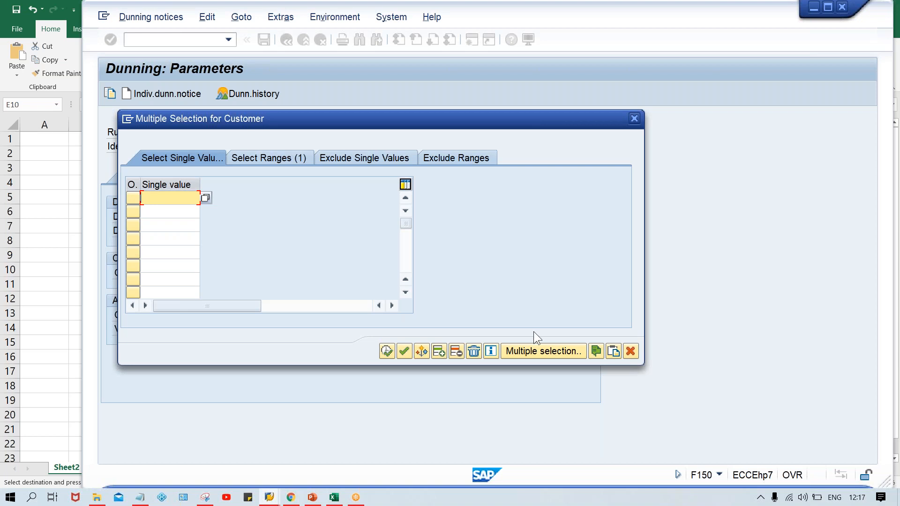
click(612, 353)
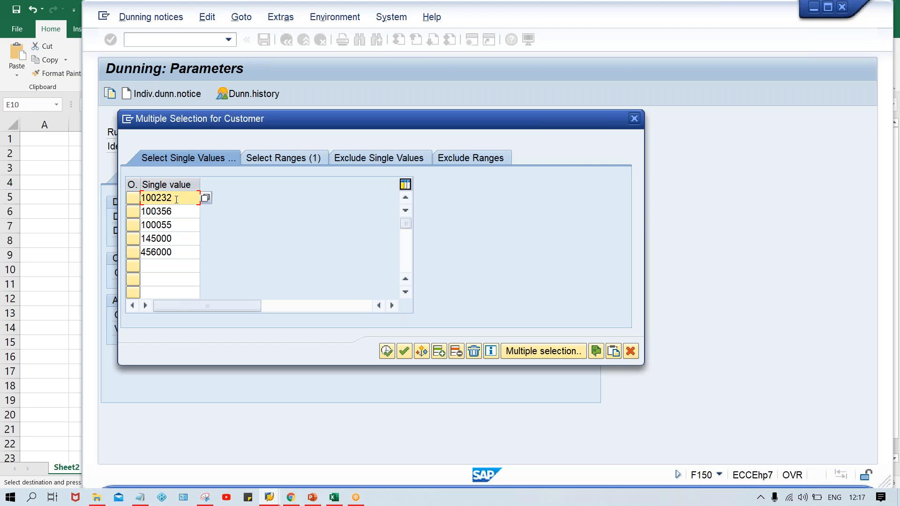
Step: Clear all customer selections, accept the change, and enter a single customer number as the account restriction
click(475, 353)
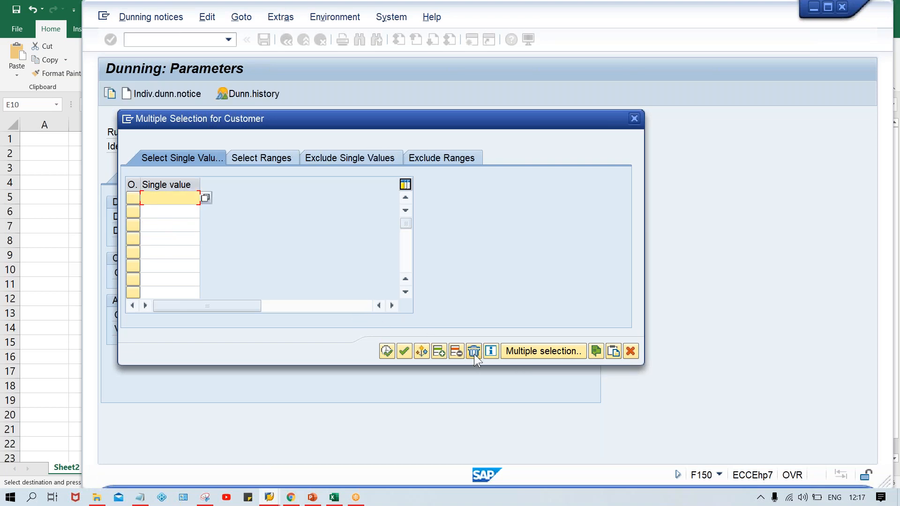
click(634, 119)
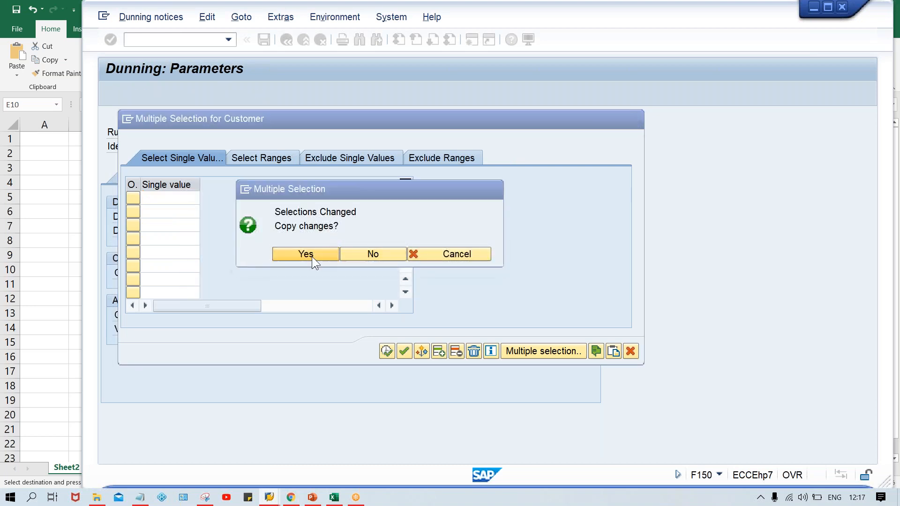
click(311, 257)
click(320, 315)
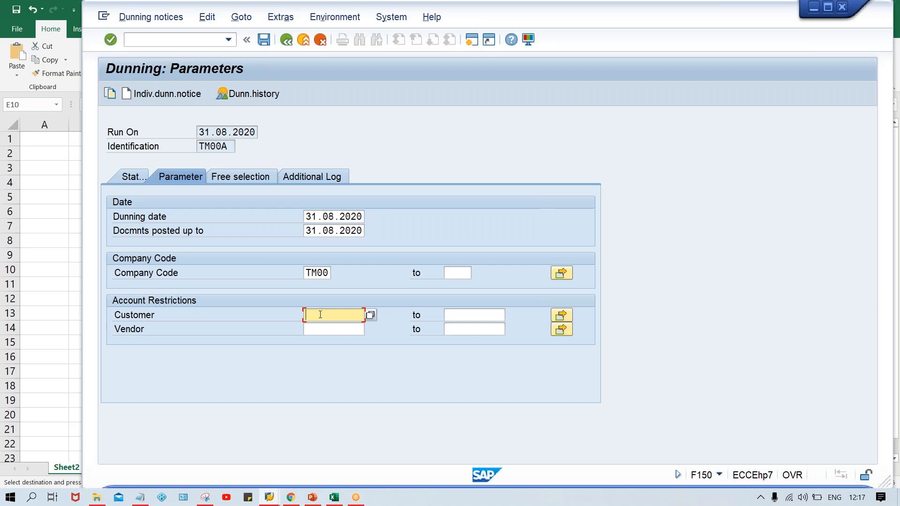
text(100232)
Step: Switch to the Excel workbook and delete the sample customer numbers in column E below the invoice table
mouse_move(334, 497)
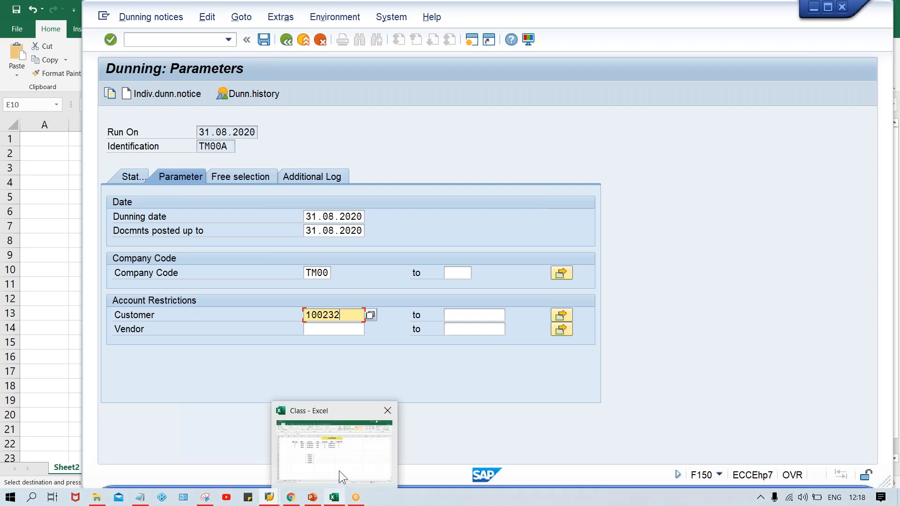
click(339, 471)
click(312, 239)
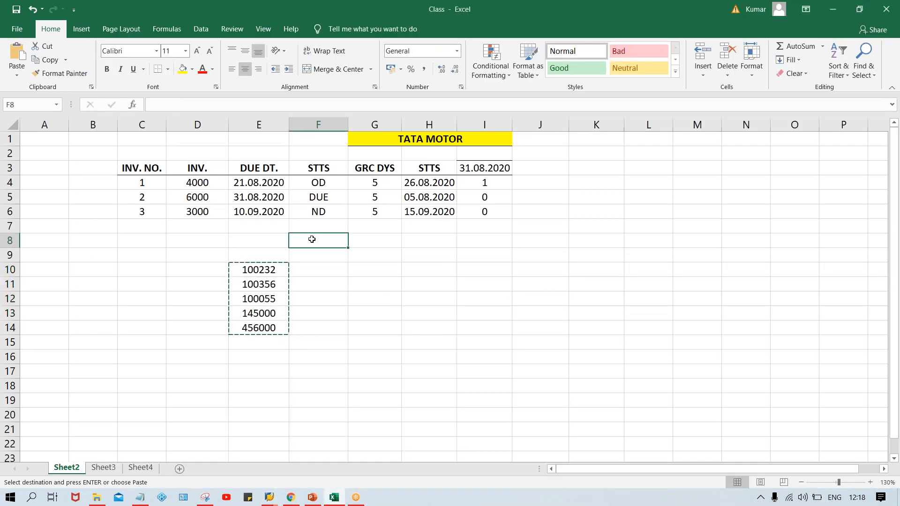
click(203, 186)
drag(202, 196, 199, 243)
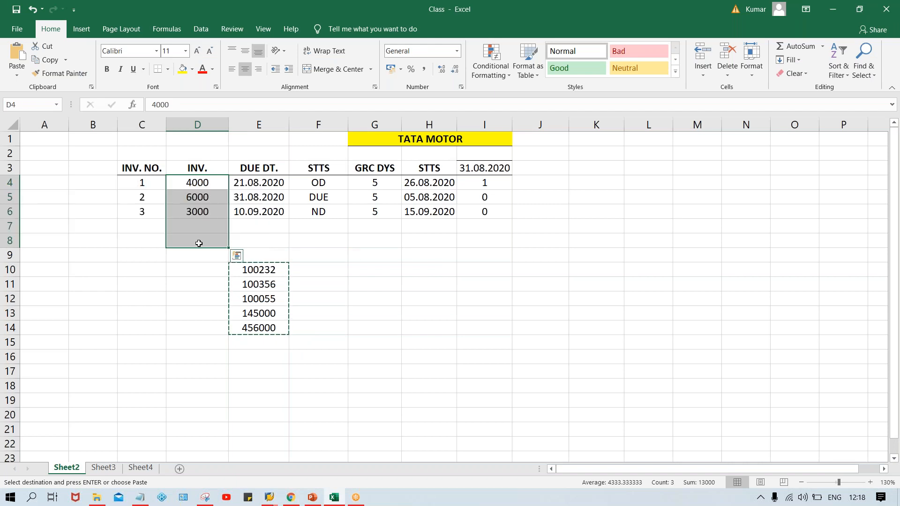
click(256, 270)
drag(256, 271, 257, 342)
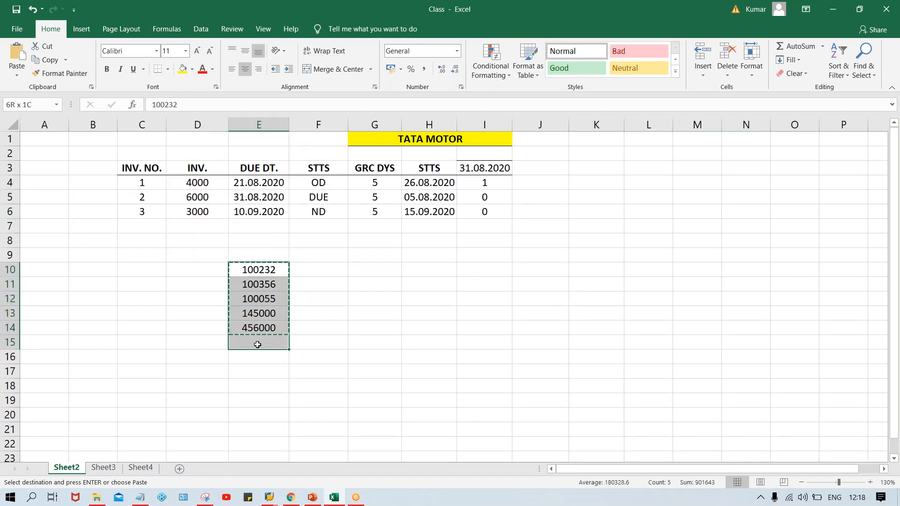
key(Delete)
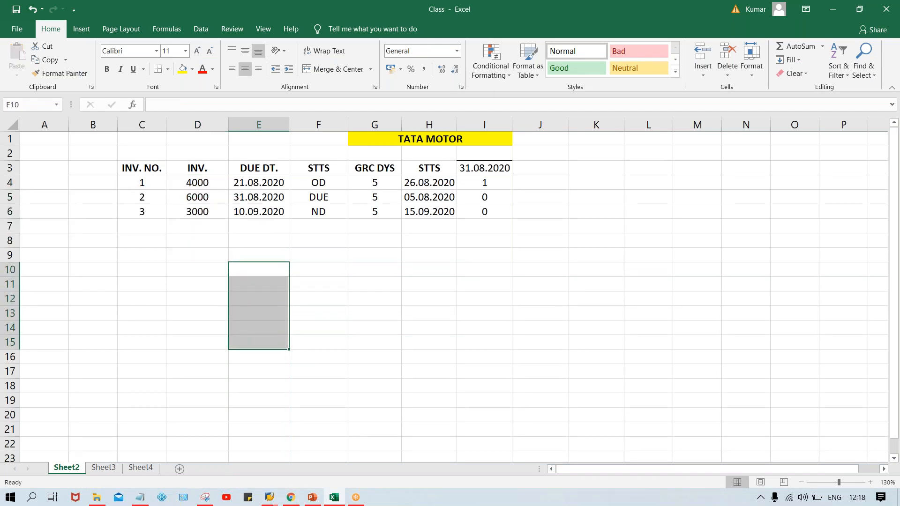
click(180, 226)
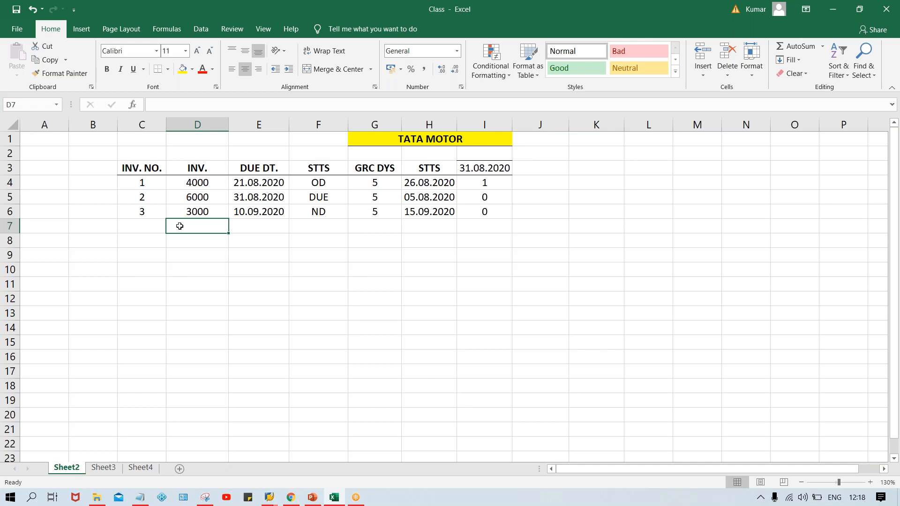
click(148, 227)
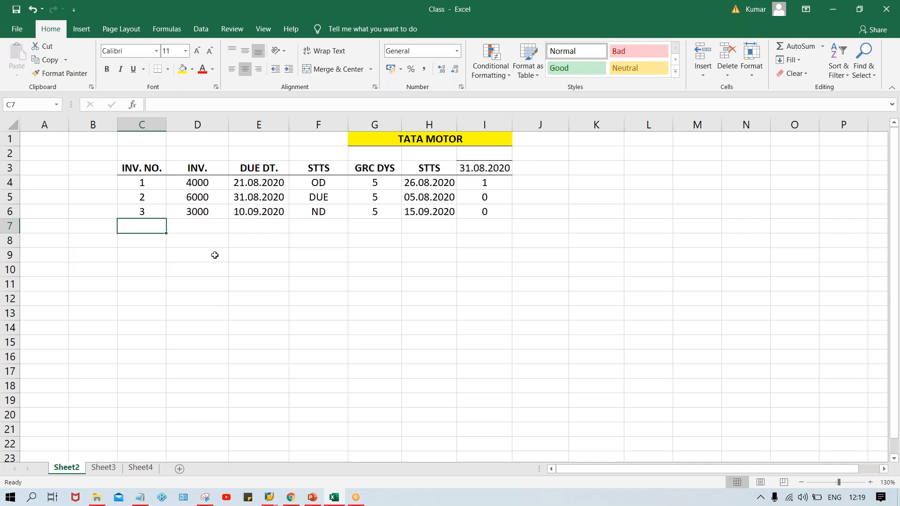
Step: Switch to SAP, enter the same customer number in the dunning run's additional log, and save the parameters
click(271, 498)
click(395, 460)
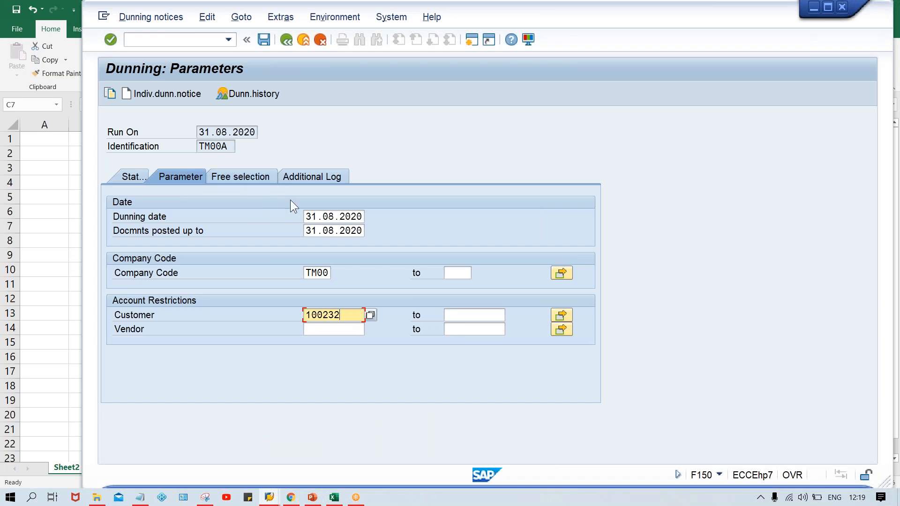
click(260, 178)
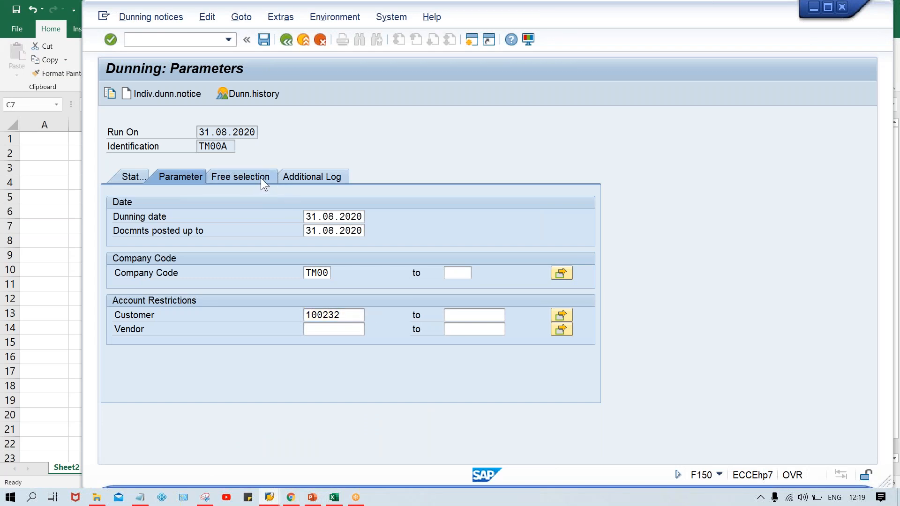
click(305, 178)
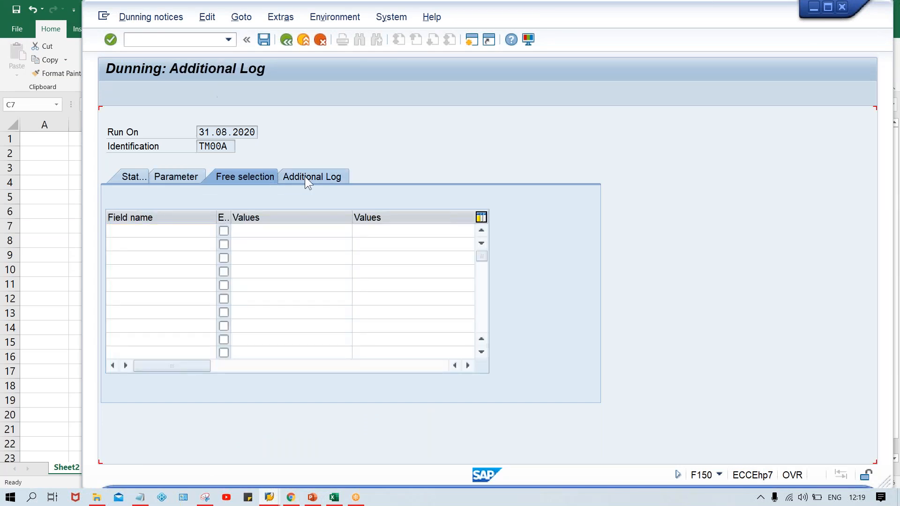
text(10032)
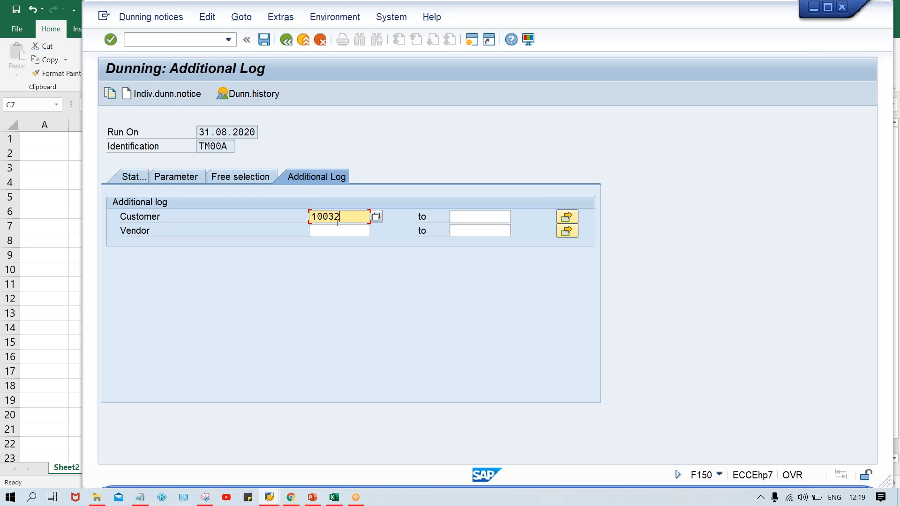
key(BackSpace)
key(BackSpace)
text(232)
key(ctrl+s)
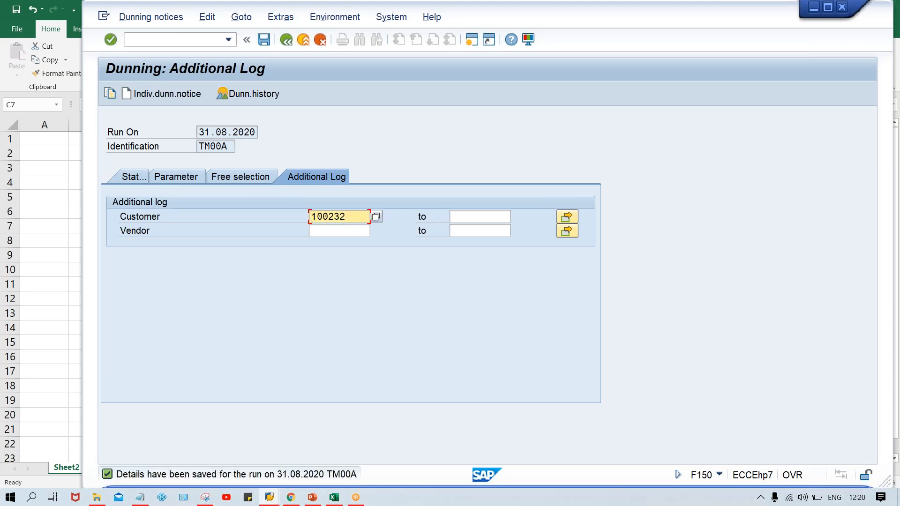
Step: Schedule the dunning selection for run TM00A to start immediately and refresh its status
click(132, 175)
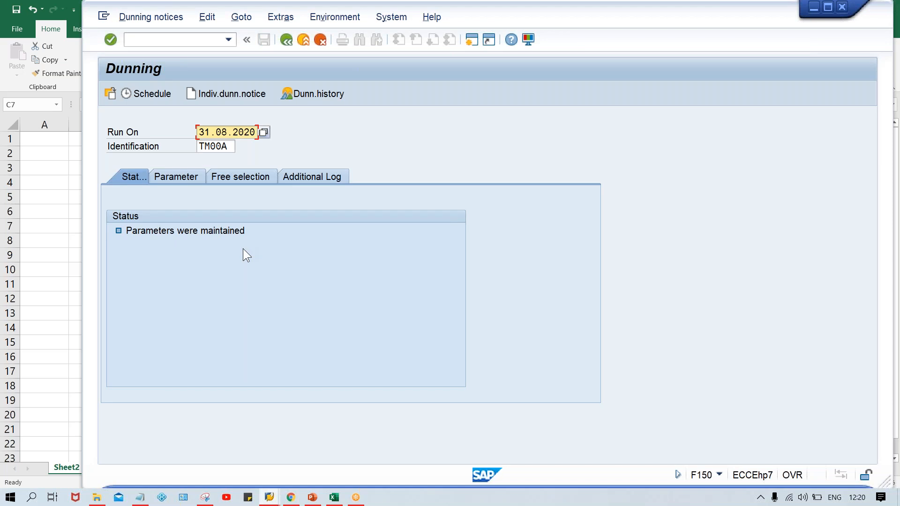
click(154, 95)
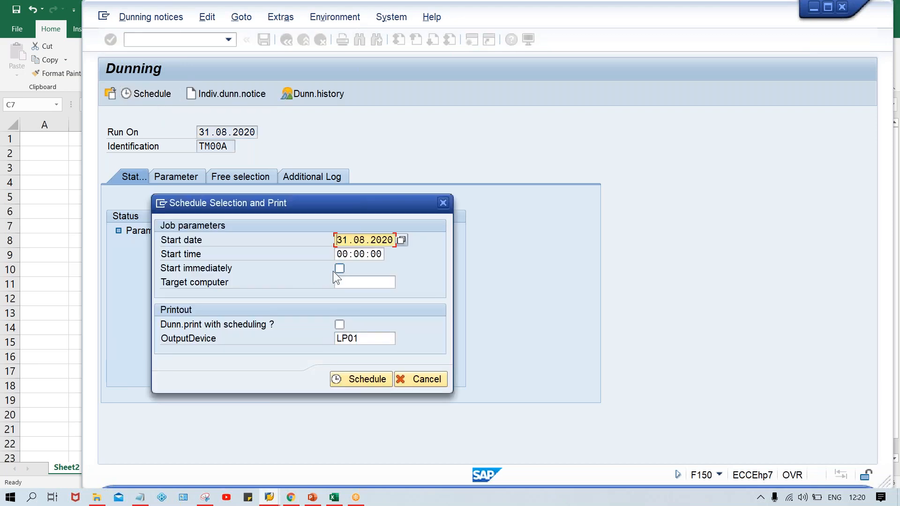
click(340, 269)
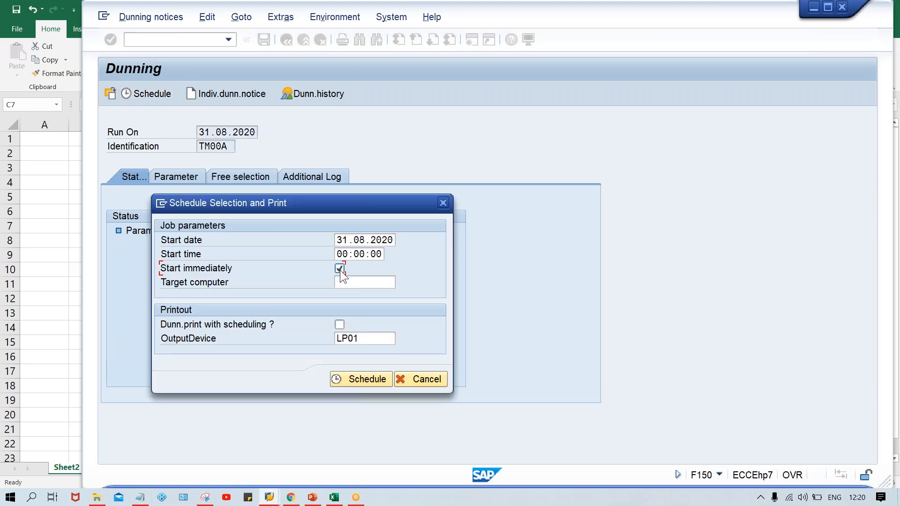
click(357, 380)
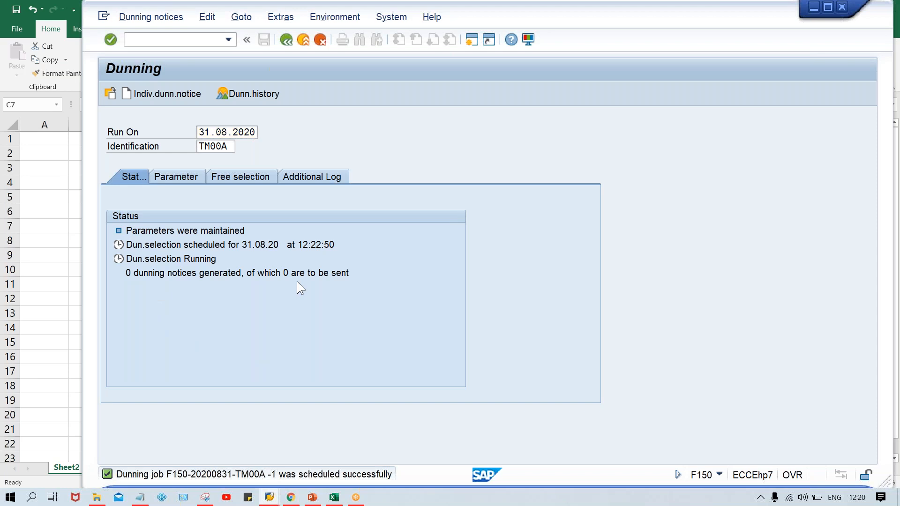
key(Return)
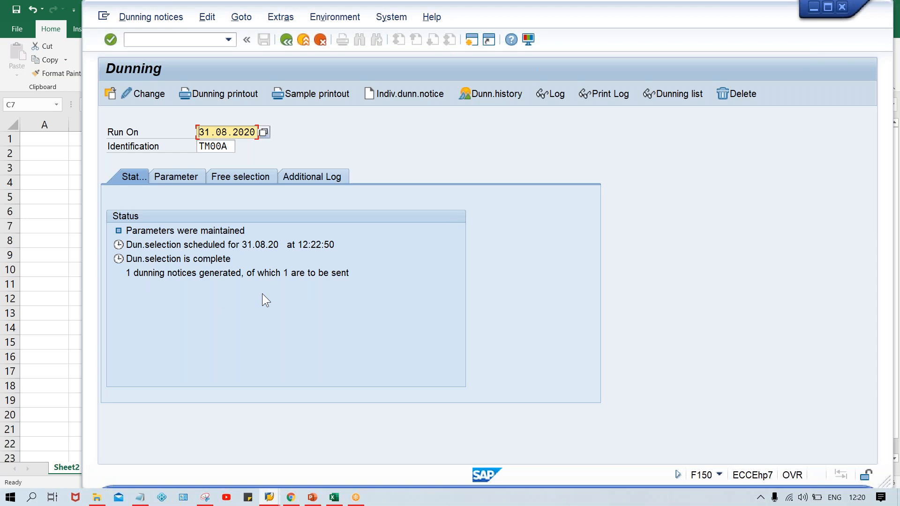
Step: Switch to the Excel workbook and check the 31.08.2020 value for invoice 1
click(334, 498)
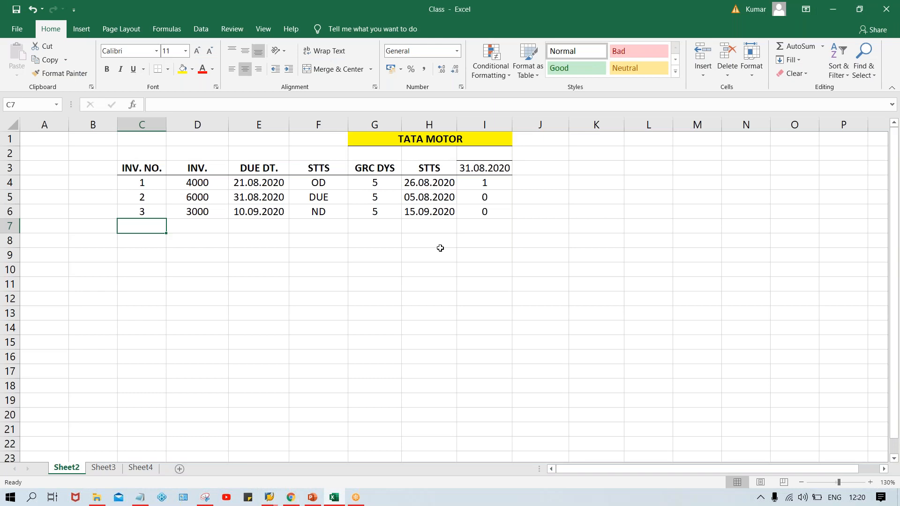
click(483, 187)
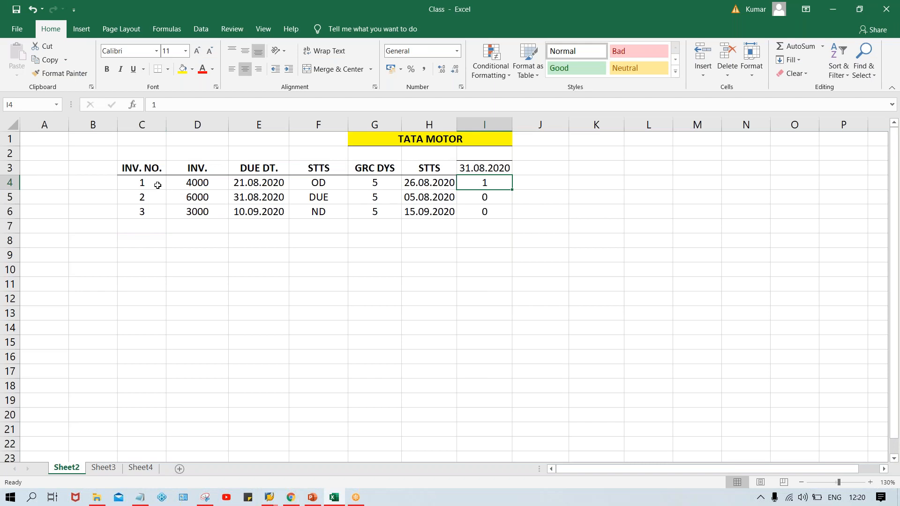
Step: Switch to the SAP Dunning window and open a print preview of the sample printout for run TM00A
click(158, 186)
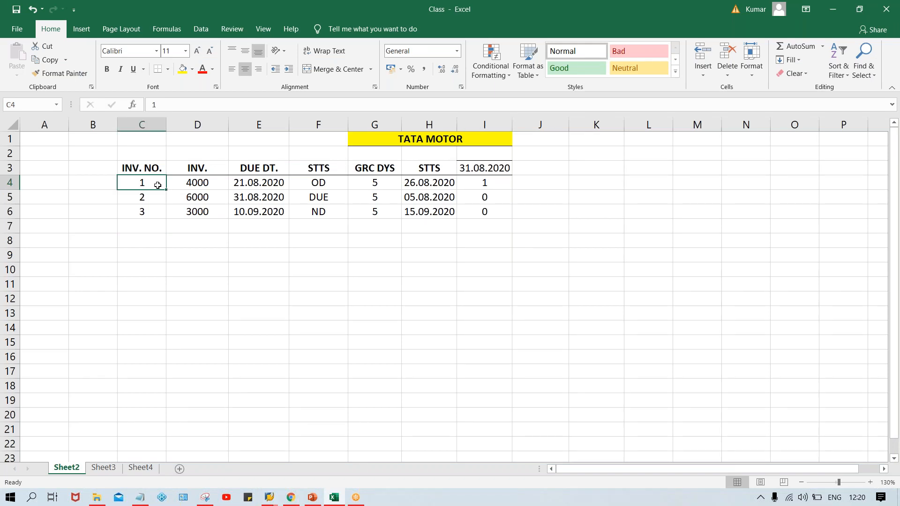
click(268, 491)
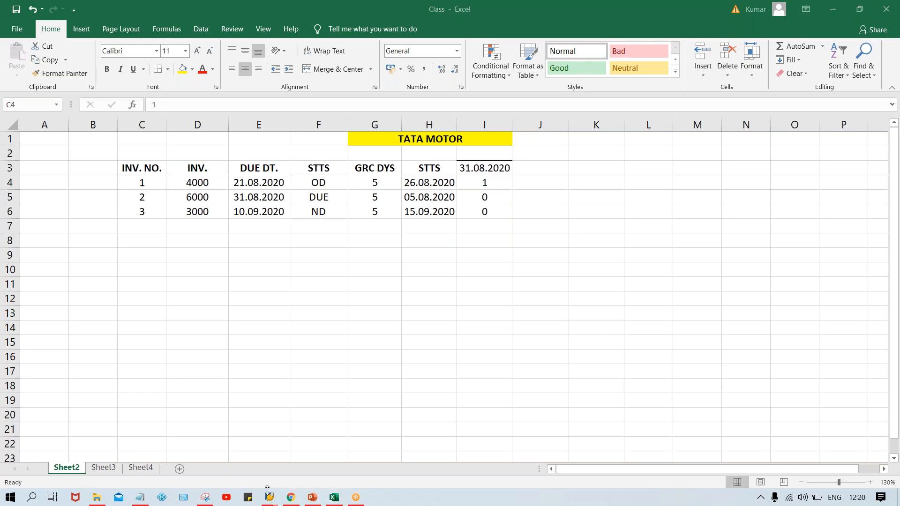
mouse_move(269, 498)
mouse_move(350, 474)
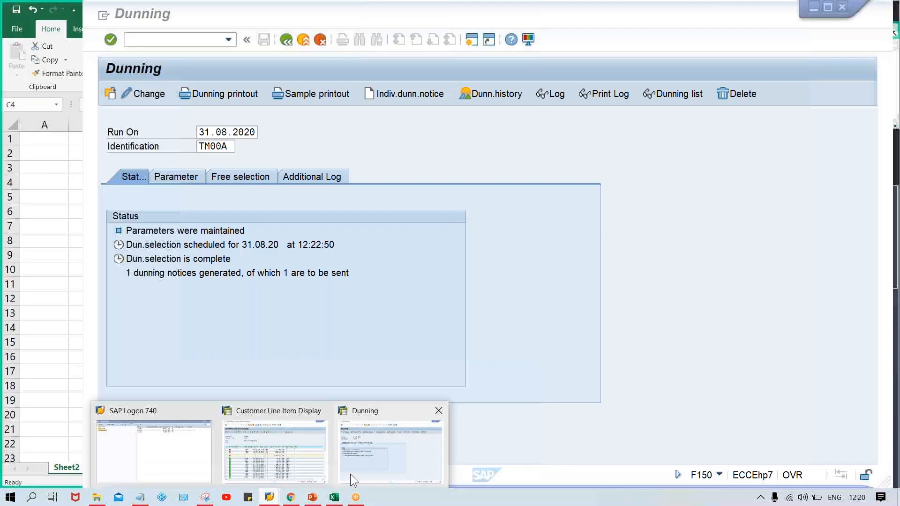
click(365, 465)
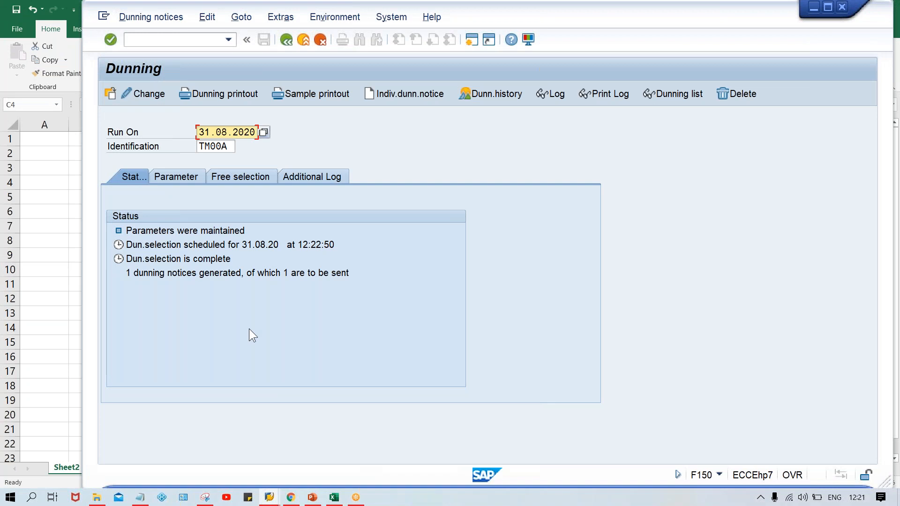
click(321, 94)
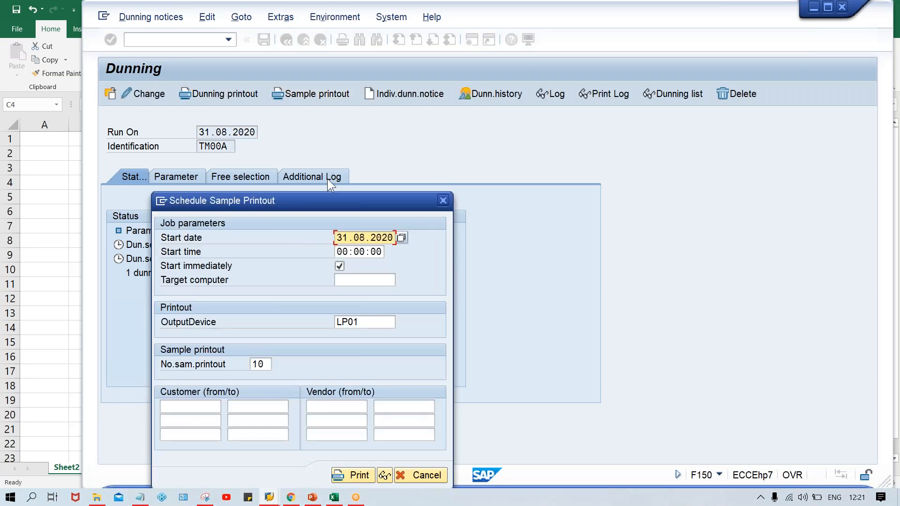
click(384, 474)
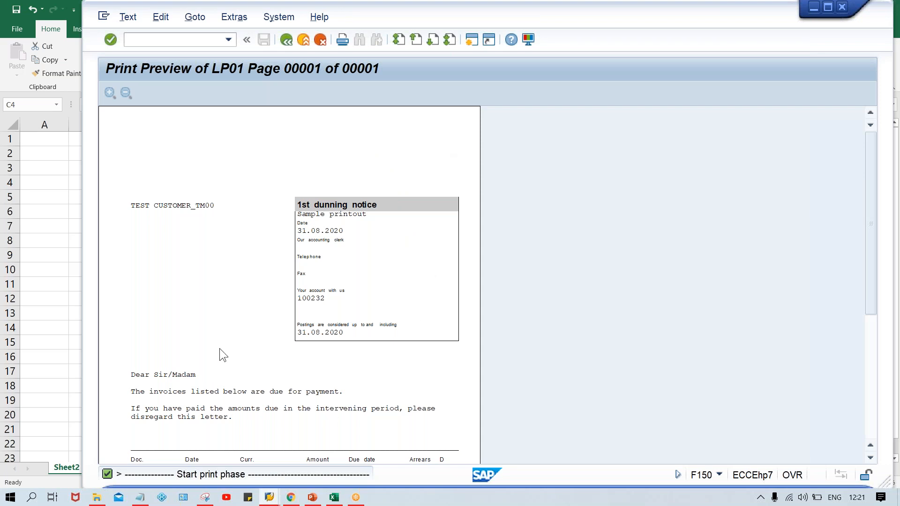
Step: Examine the sample dunning notice through its item table and totals, and close the print preview
scroll(220, 350, down, 2)
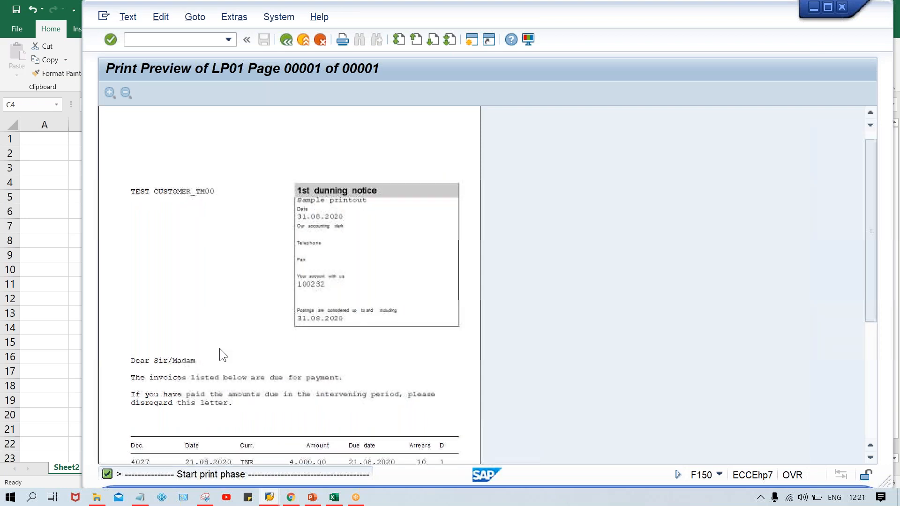
scroll(219, 349, down, 2)
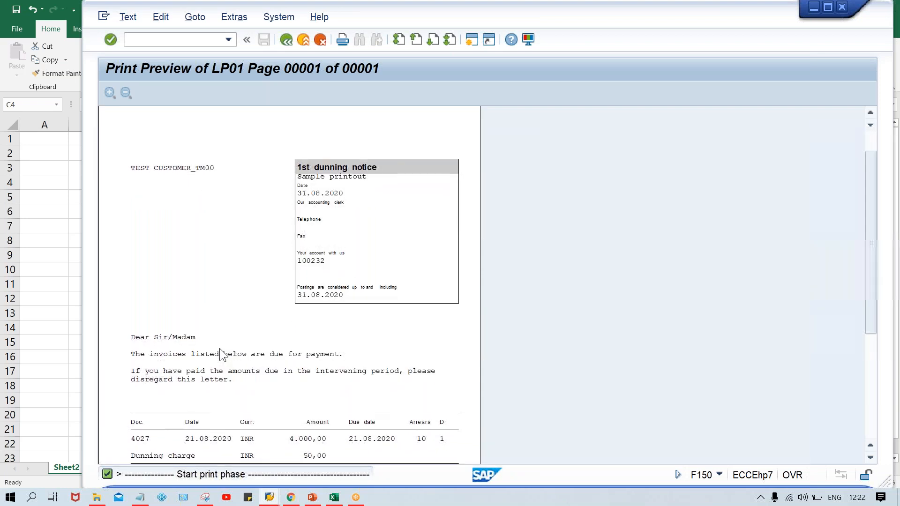
scroll(220, 348, down, 2)
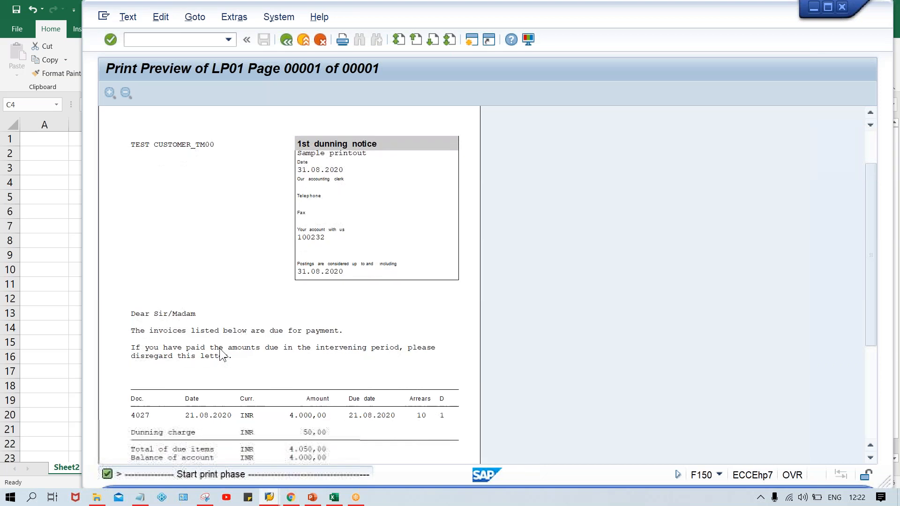
scroll(220, 348, down, 2)
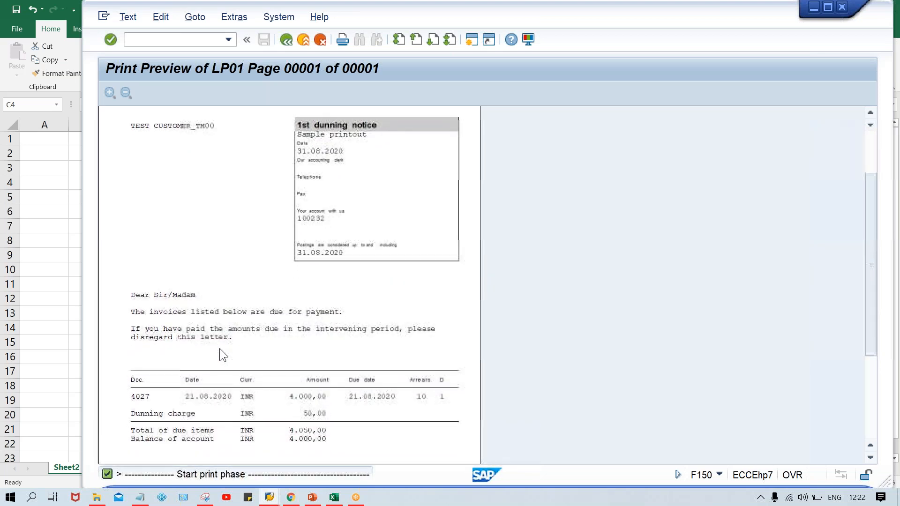
scroll(219, 348, down, 2)
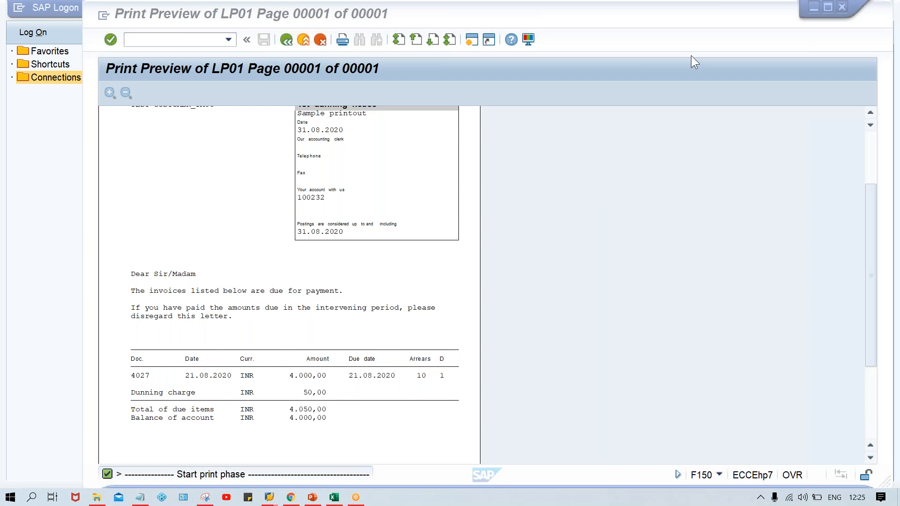
click(565, 140)
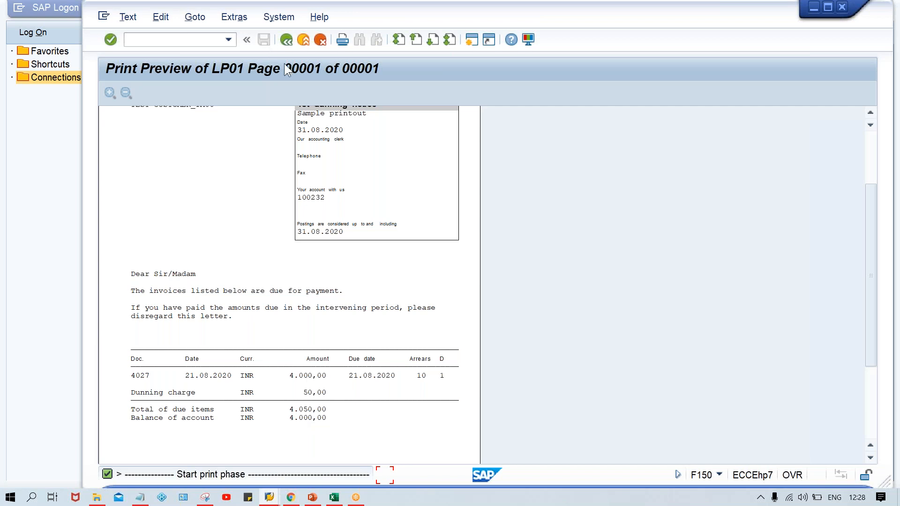
click(287, 40)
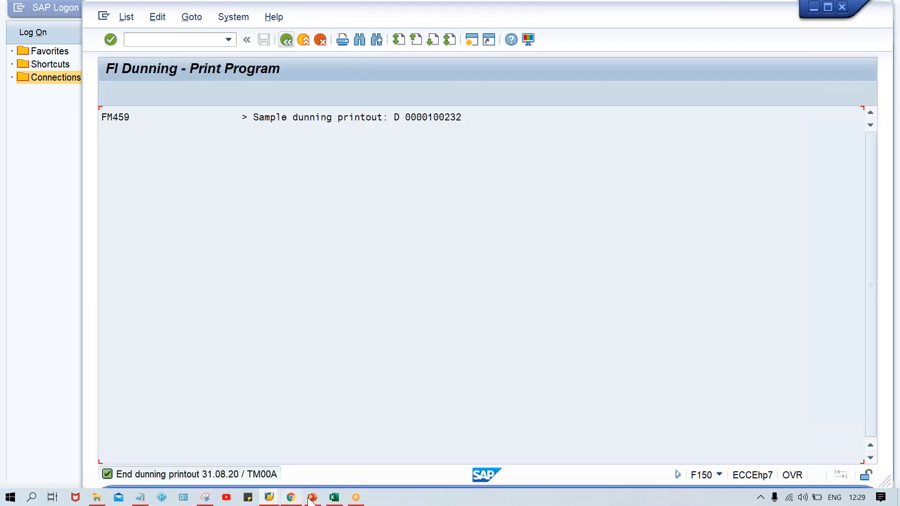
Step: Switch to the Excel workbook, add 08.09.2020 as a date heading beside 31.08.2020, and give it a bottom border
click(335, 499)
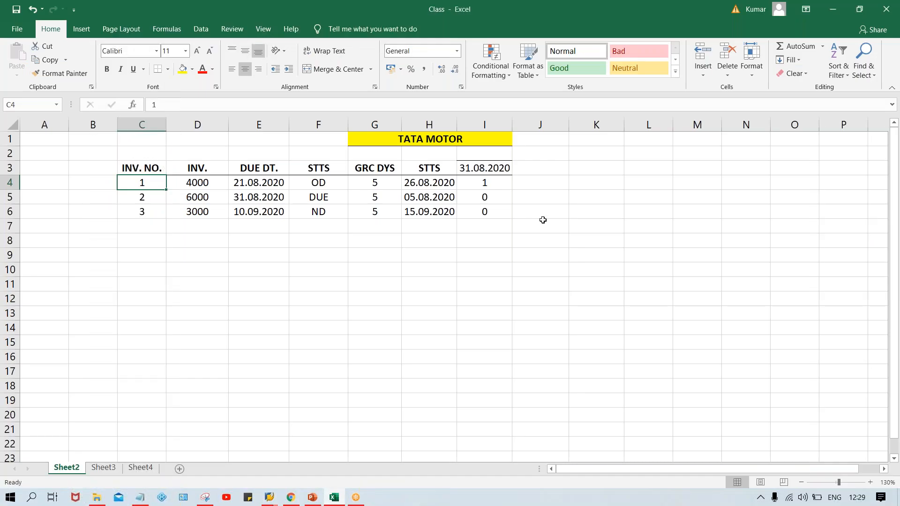
click(484, 170)
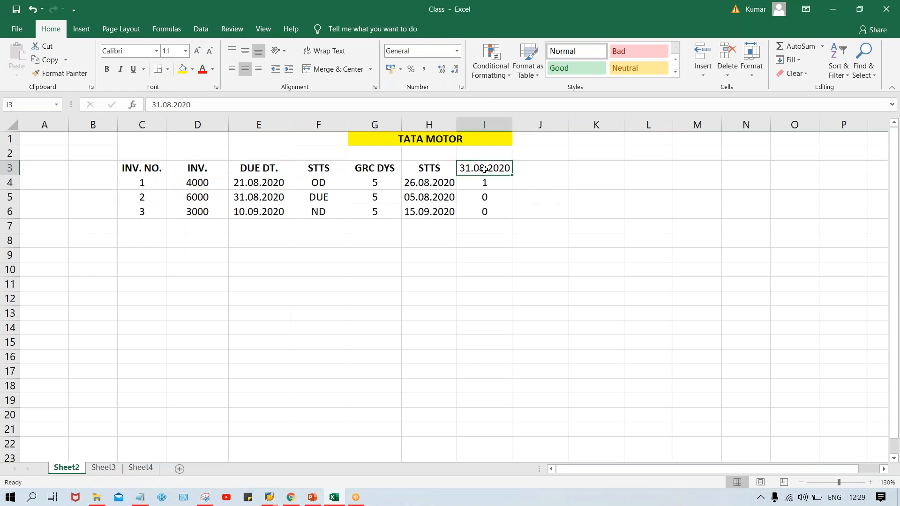
click(541, 170)
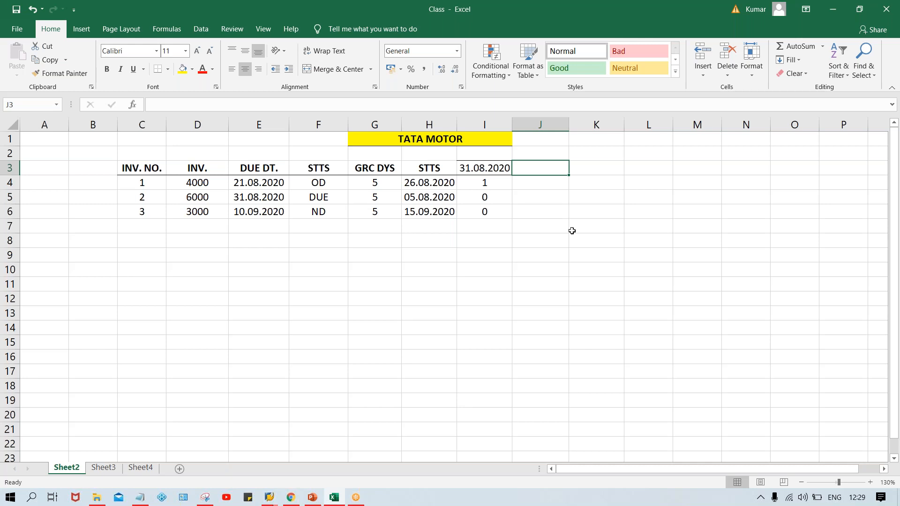
text(08)
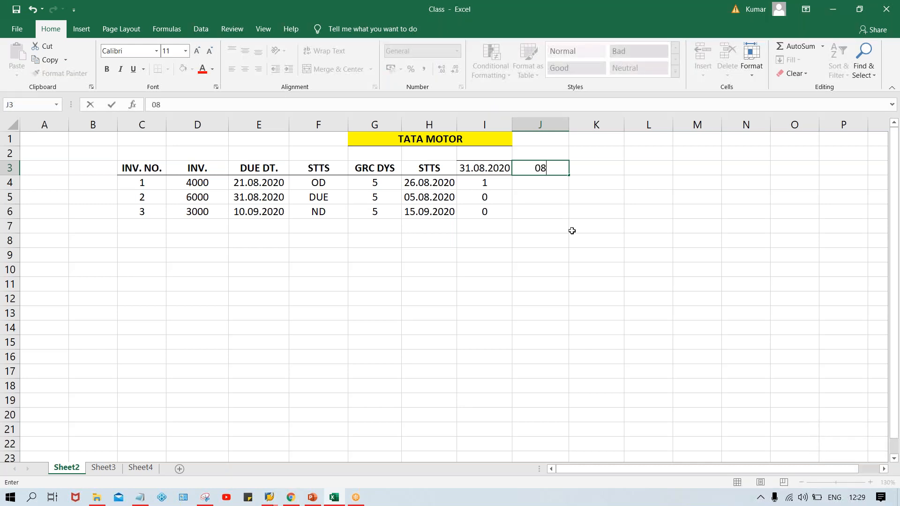
text(.09.2020)
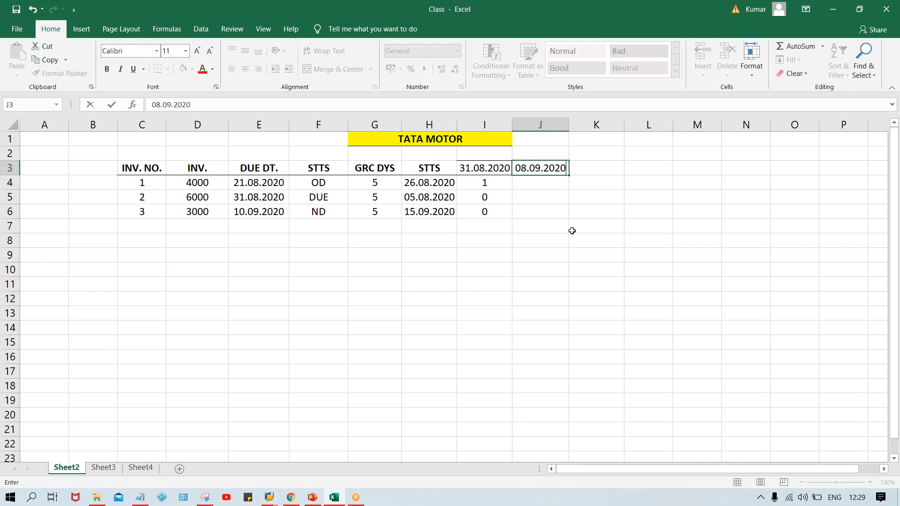
key(Return)
click(537, 168)
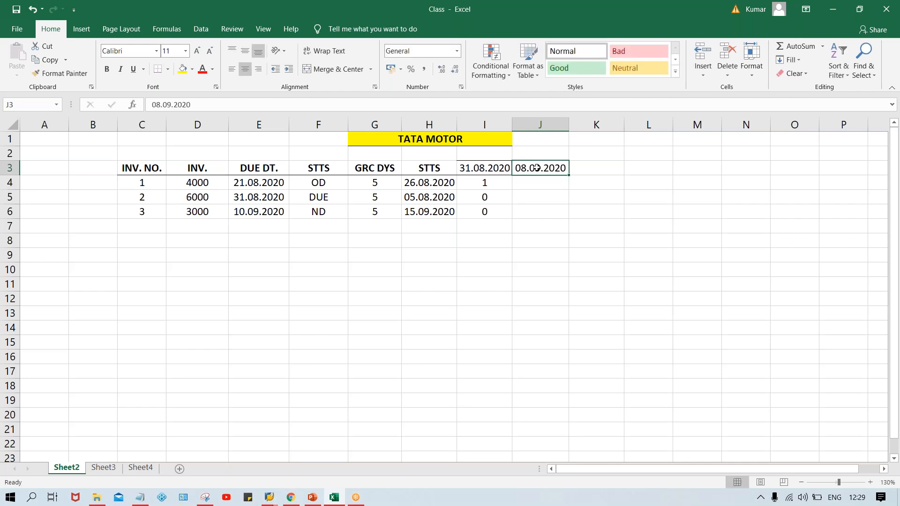
click(157, 69)
click(392, 283)
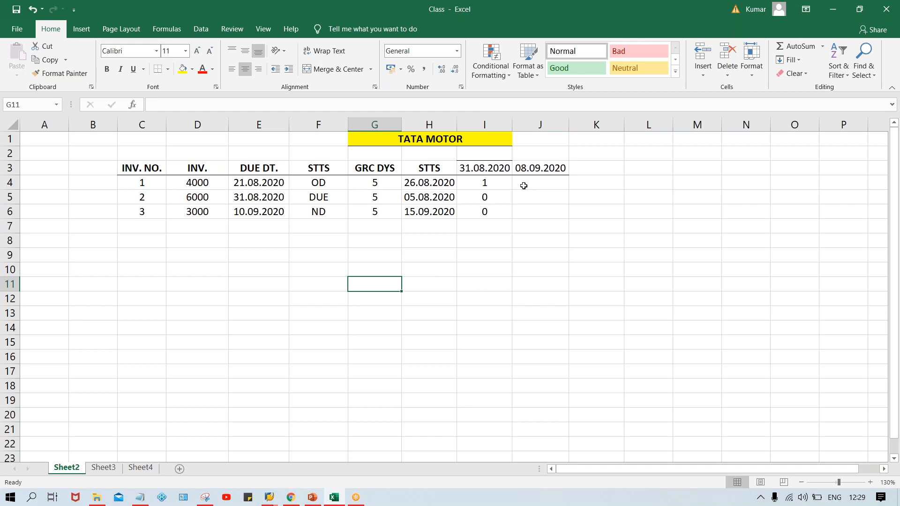
click(478, 171)
click(526, 168)
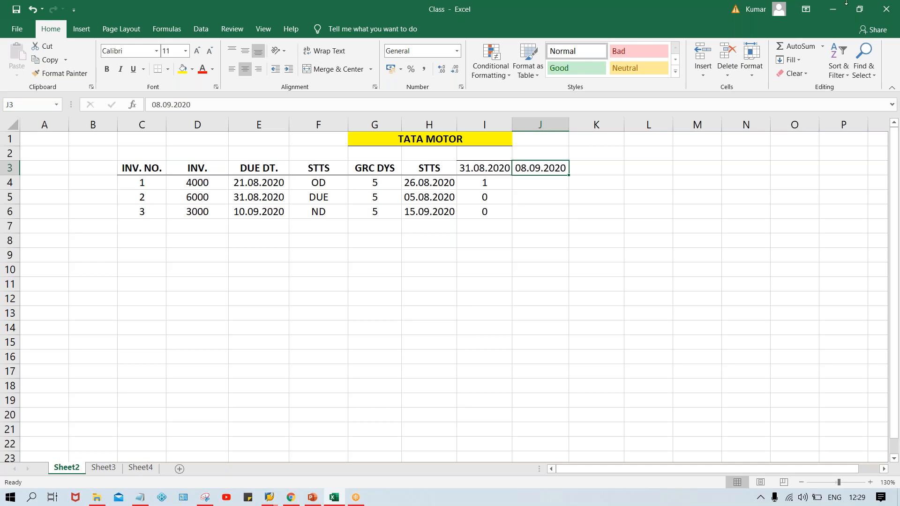
click(695, 64)
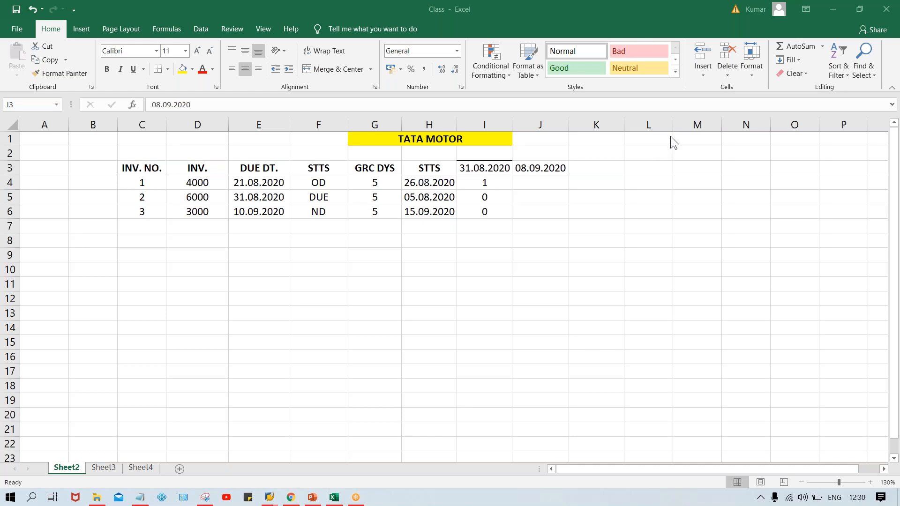
click(528, 254)
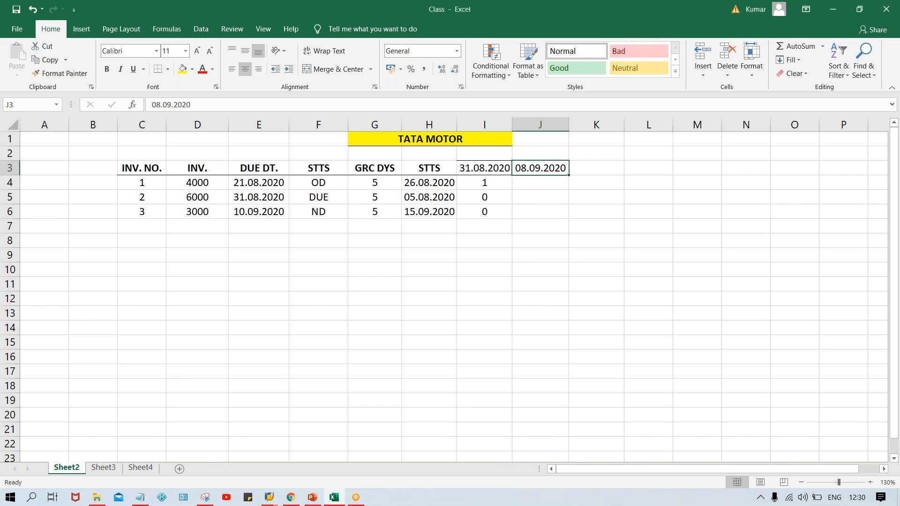
click(527, 210)
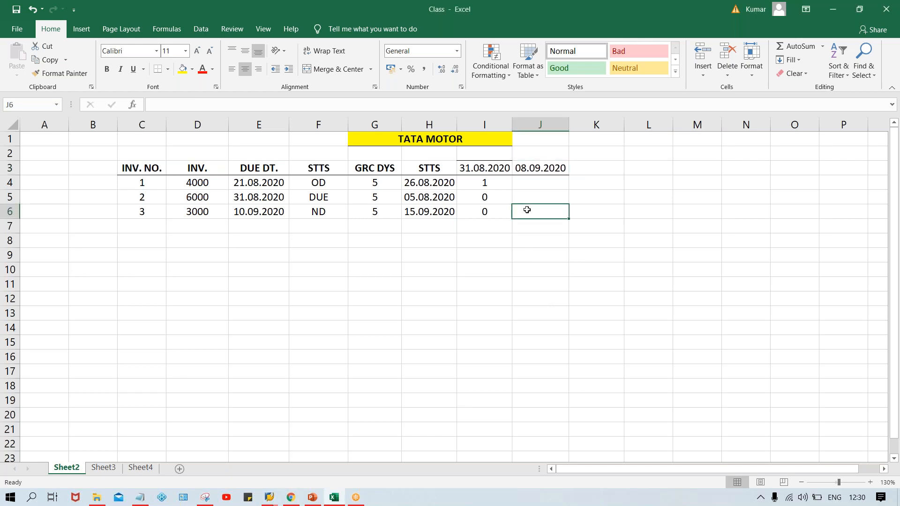
click(525, 188)
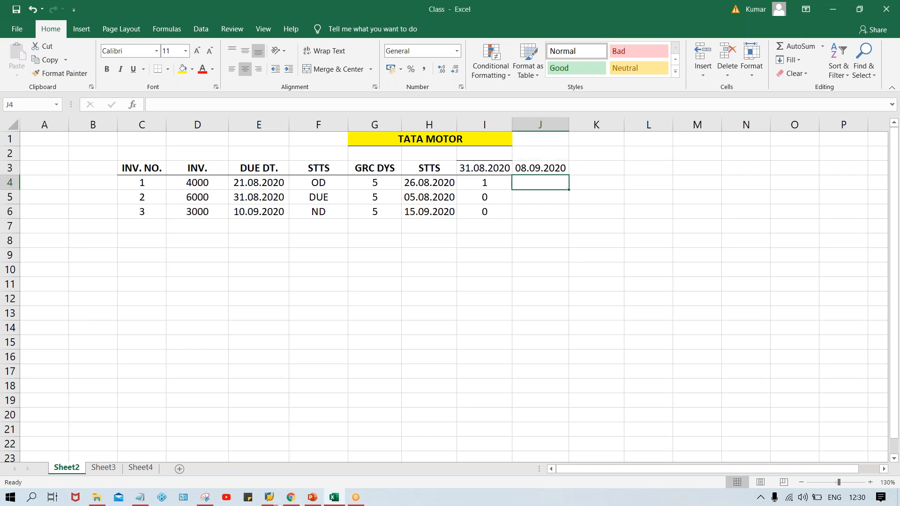
Step: Replace the date heading beside 31.08.2020 with 11.08.2020
click(479, 169)
click(531, 171)
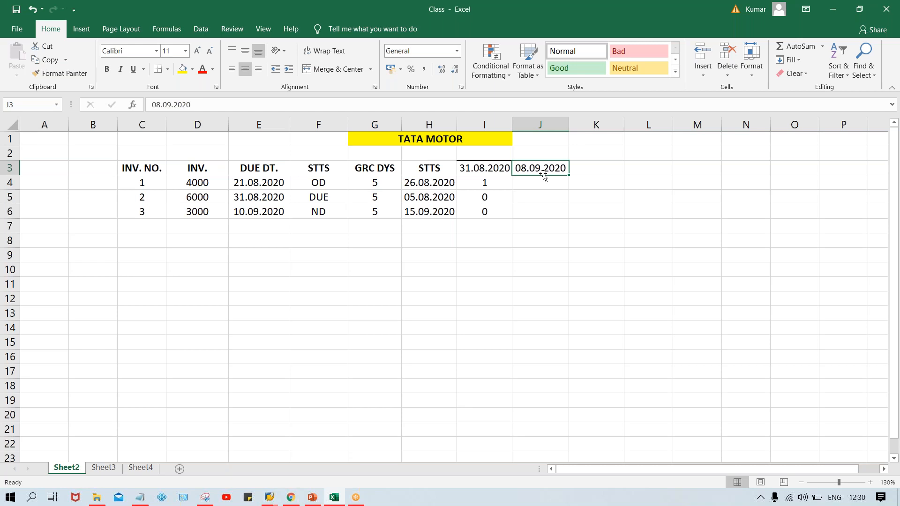
text(11.08.2020)
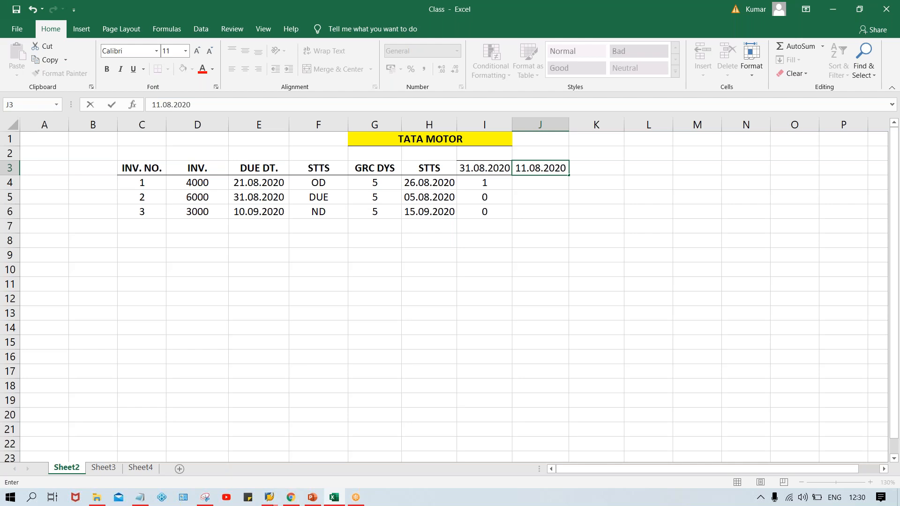
click(574, 196)
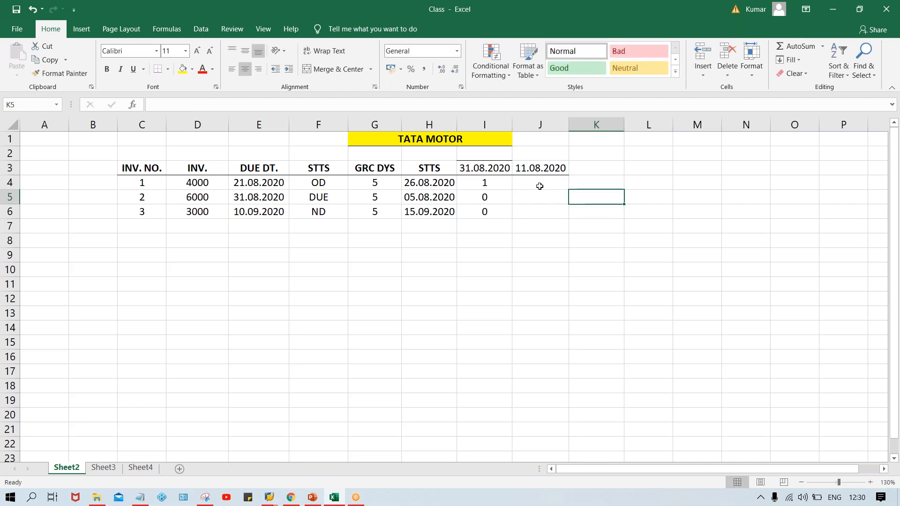
click(538, 170)
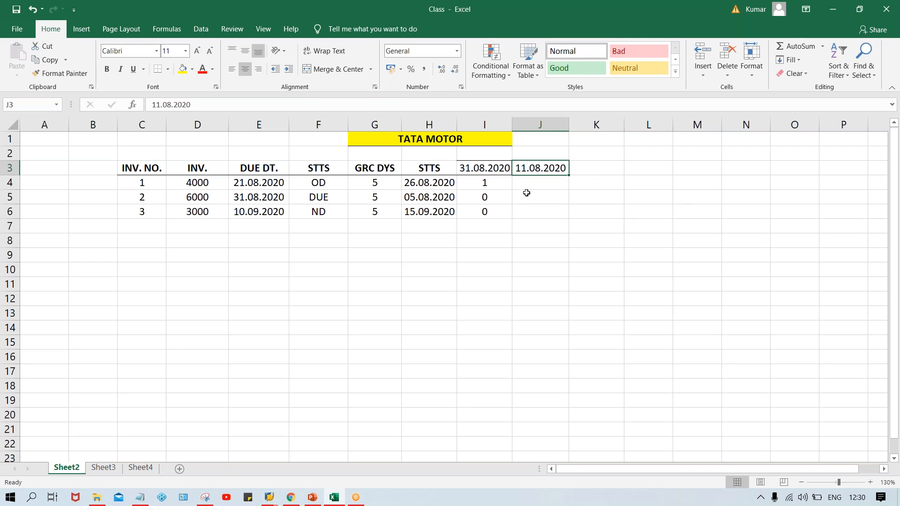
Step: Dismiss SAP's broken-connection error without its detailed description and open the SAP_2 connection from SAP Logon
click(686, 60)
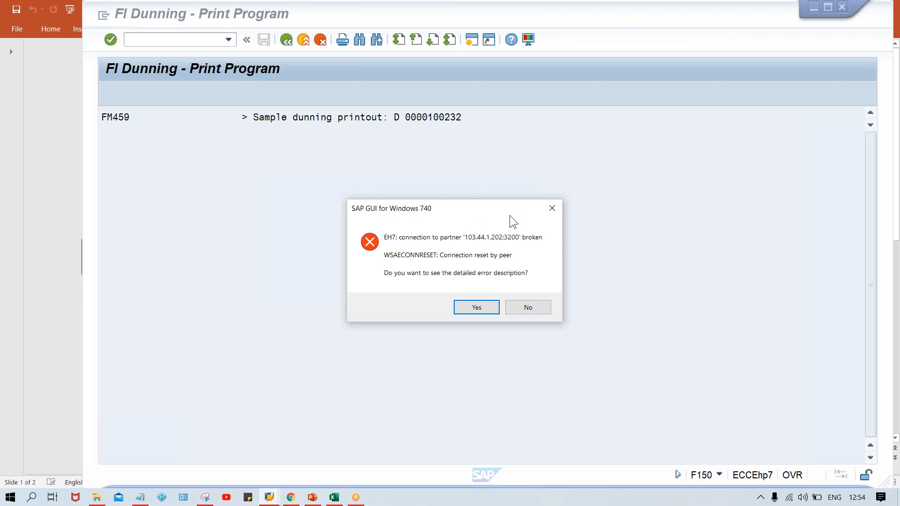
click(523, 307)
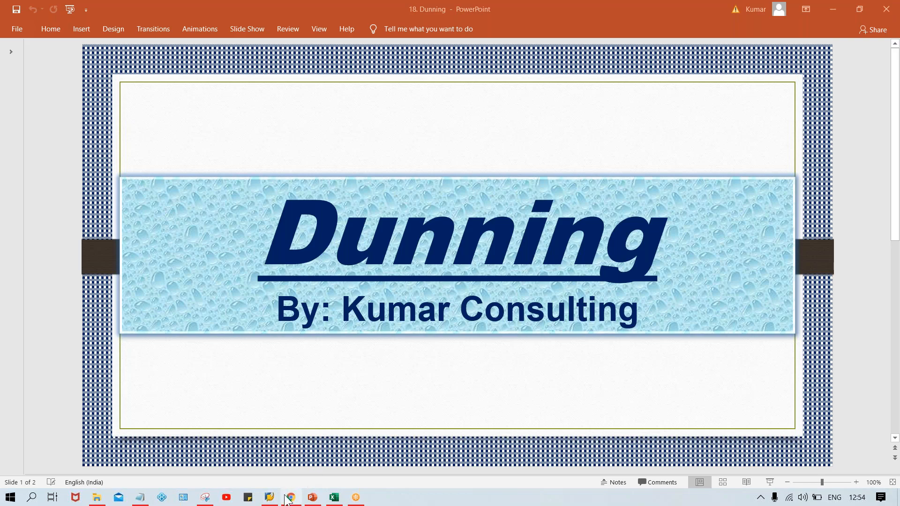
click(271, 460)
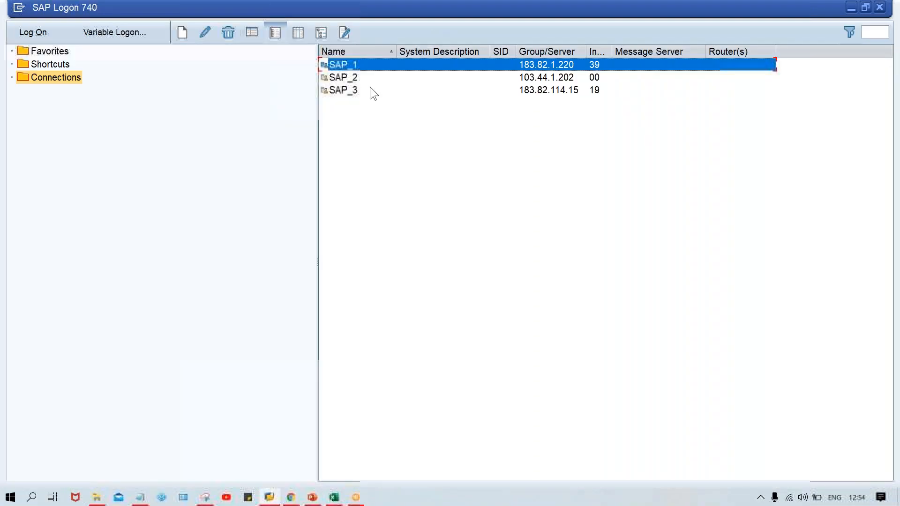
click(363, 76)
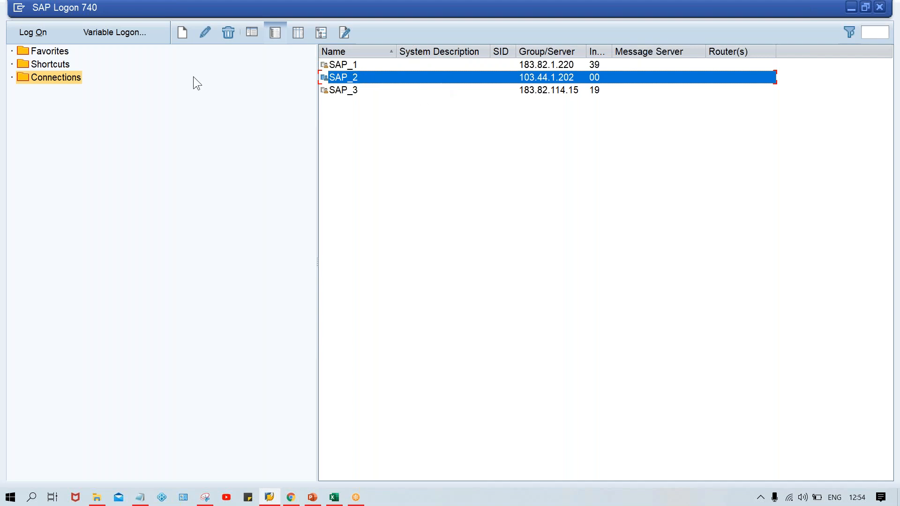
key(Return)
Step: Log on to client 800 with the user name and the account password
click(223, 146)
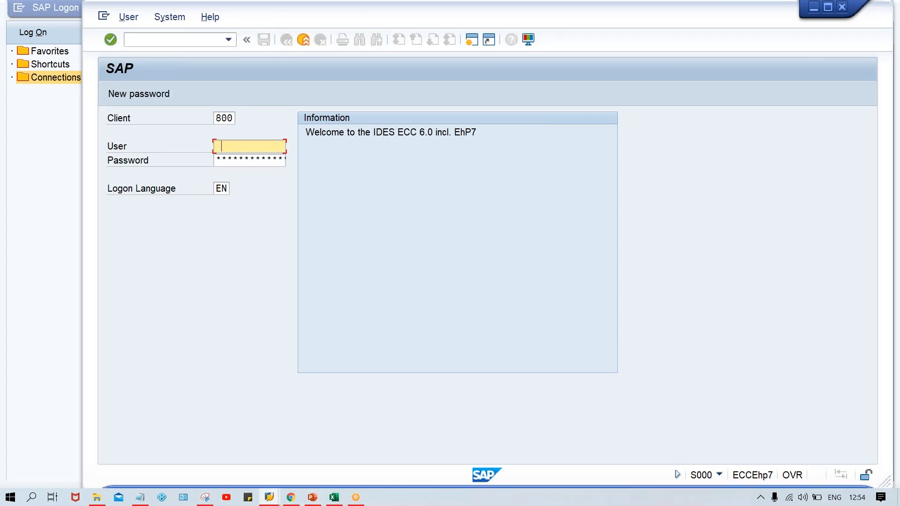
key(BackSpace)
click(235, 159)
click(233, 165)
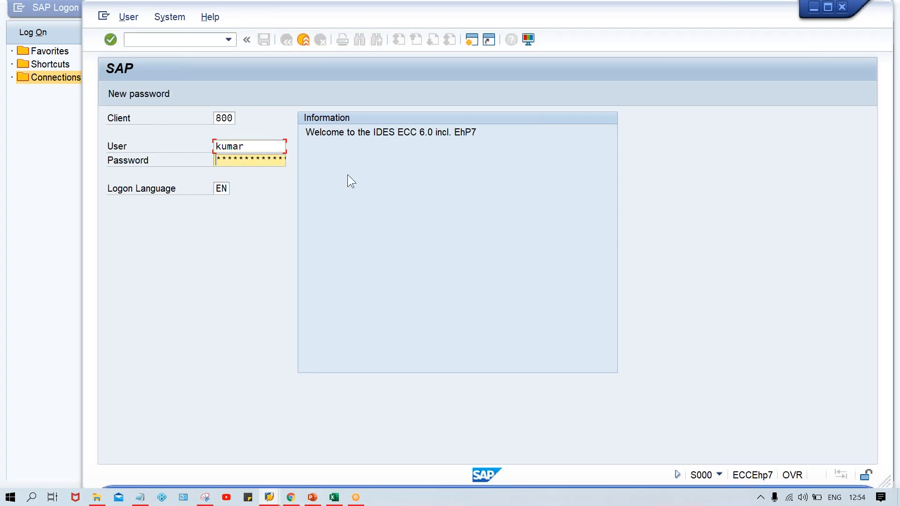
key(Caps_Lock)
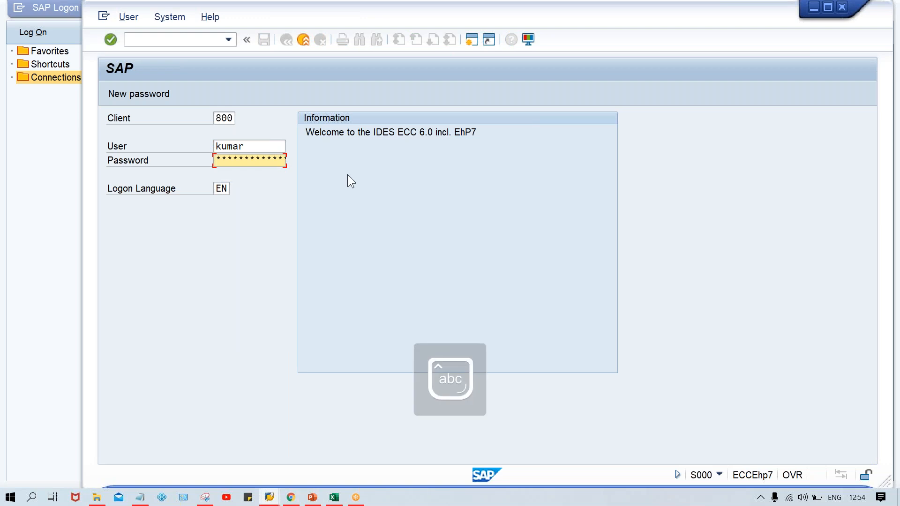
text(**)
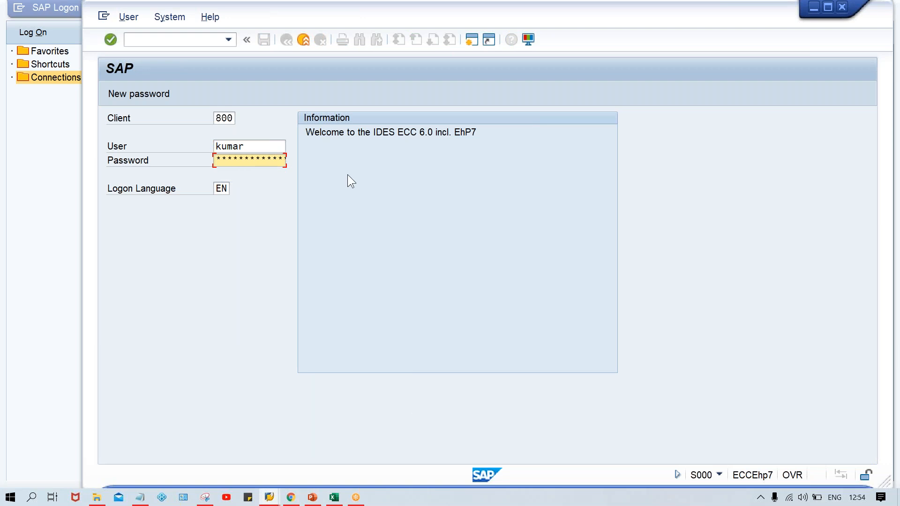
key(Return)
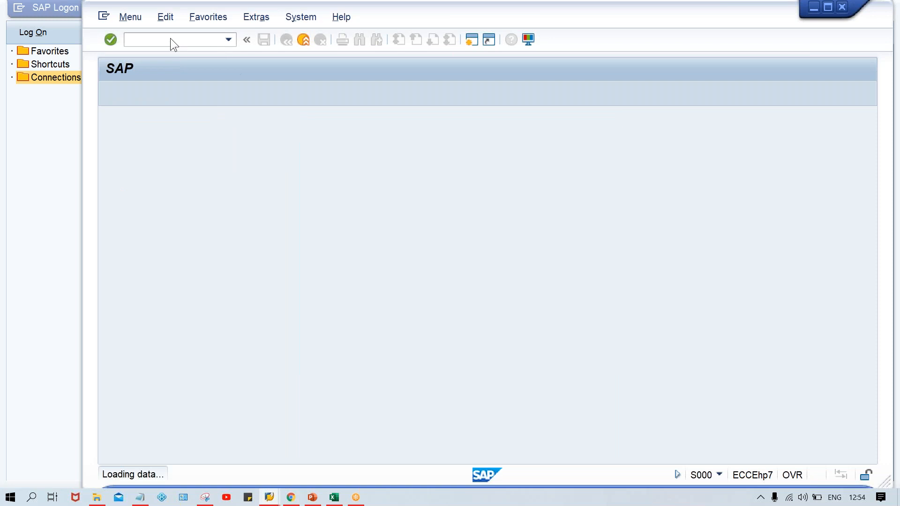
Step: Open transaction F150 and load the dunning run dated 31.08.2020 with identification TM00A
key(Caps_Lock)
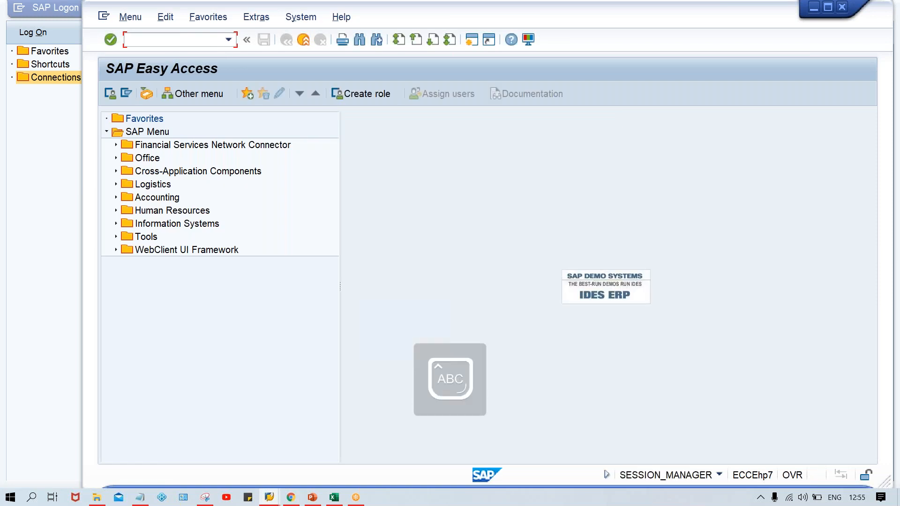
text(F150)
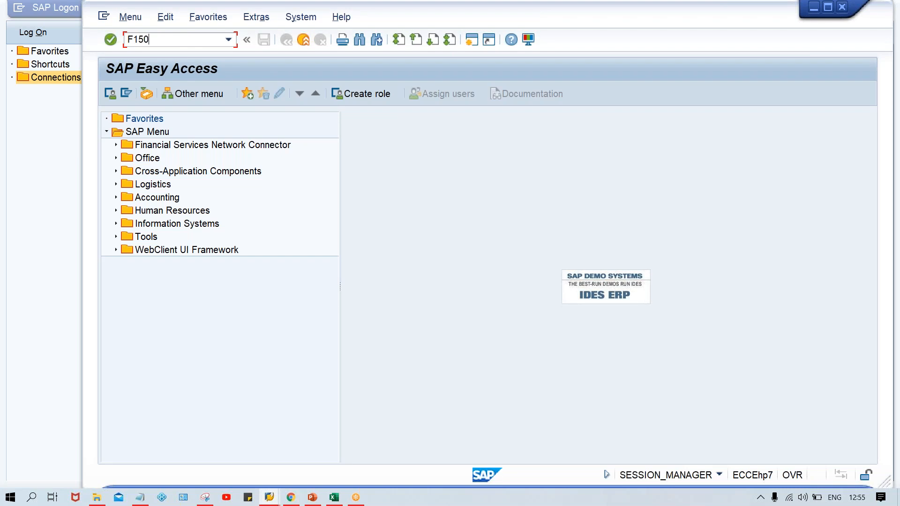
key(Return)
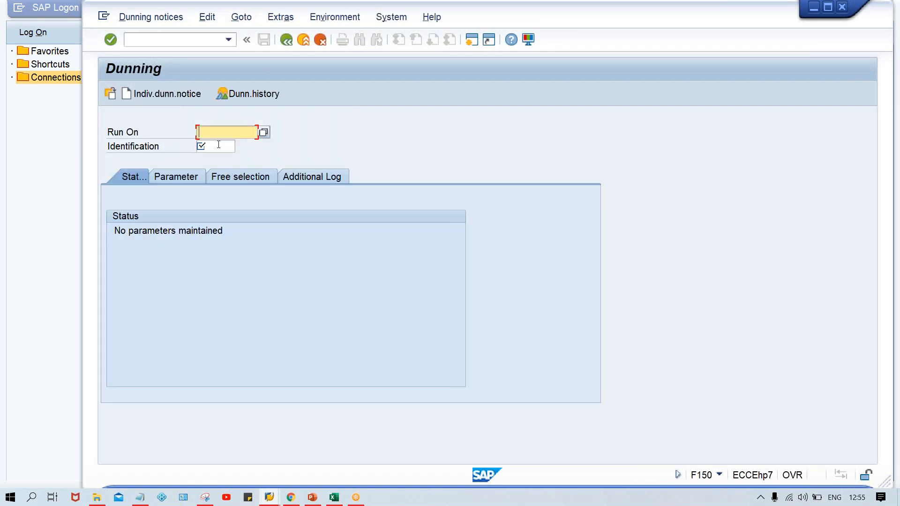
text(31.08.2020)
click(217, 144)
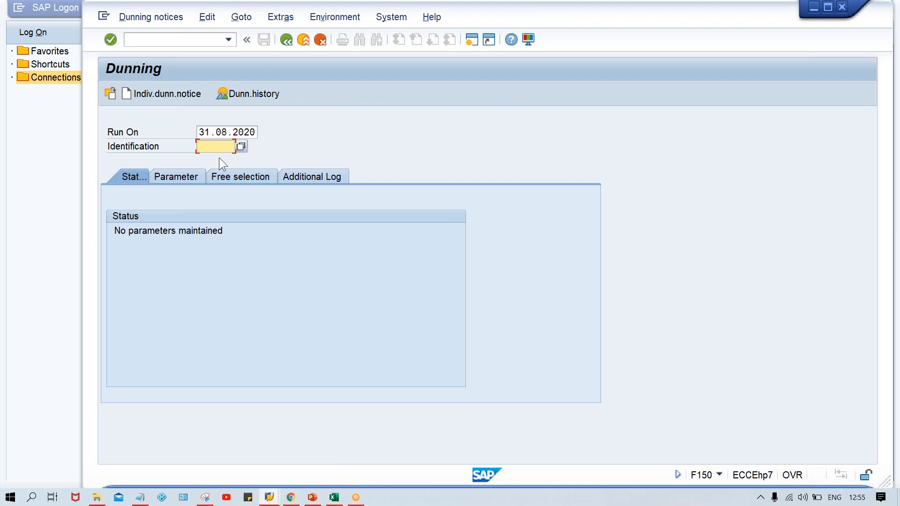
click(212, 159)
key(Return)
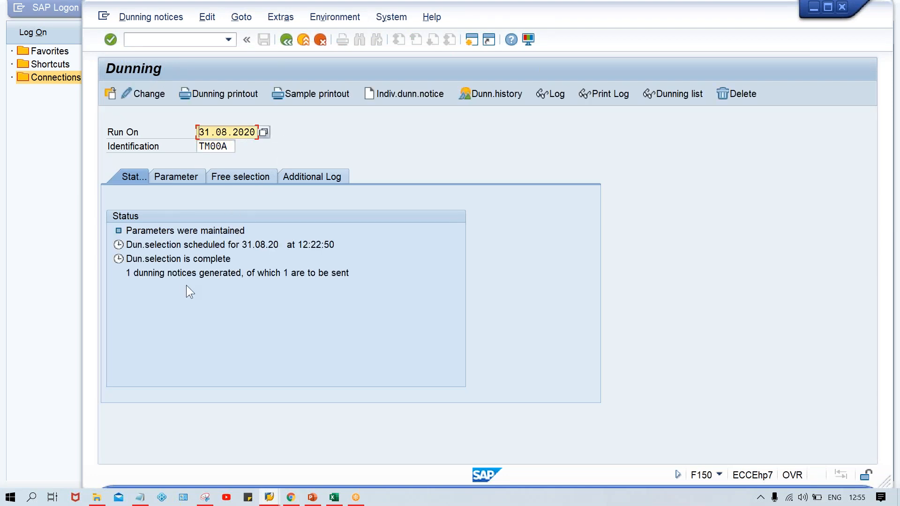
Step: Set the sample printout to start immediately and preview the dunning notice down to its item table and totals
click(325, 93)
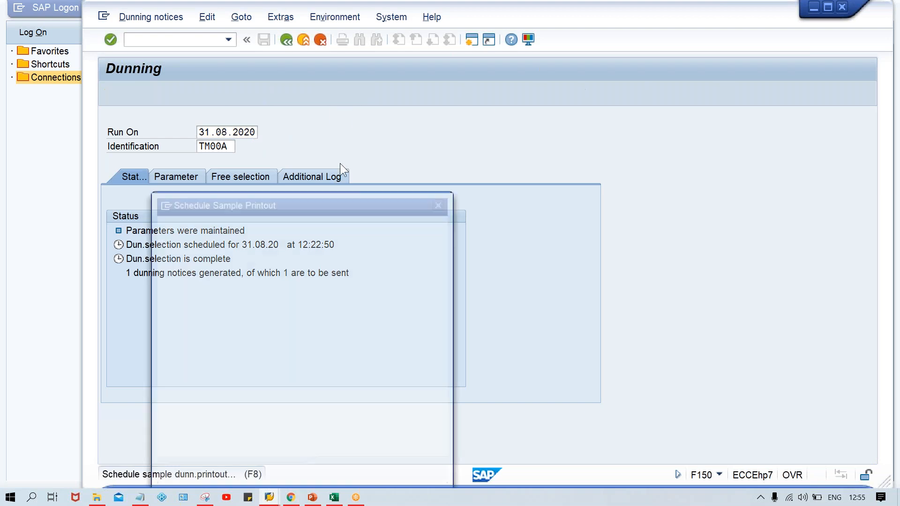
click(339, 266)
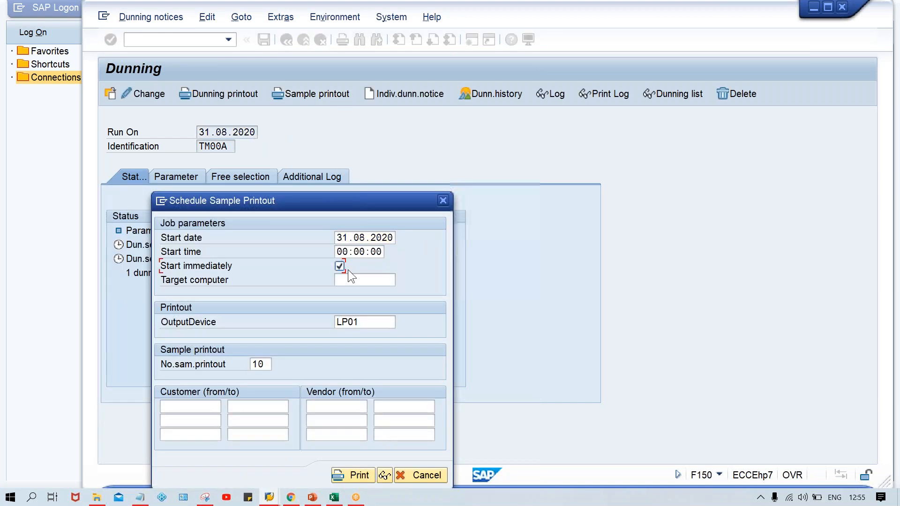
click(385, 476)
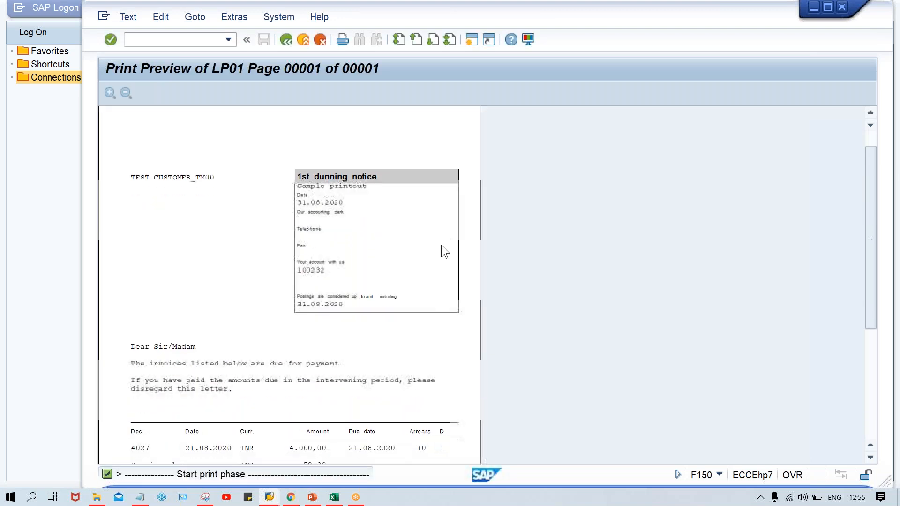
scroll(440, 244, down, 3)
scroll(439, 243, up, 1)
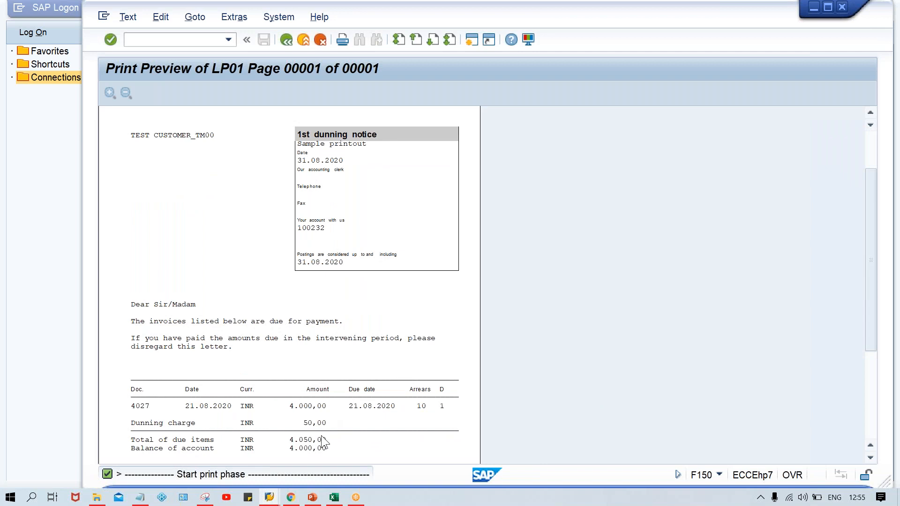
Step: Switch to the Excel workbook and enter dunning level 1 for invoice 2 under the 11.08.2020 heading
click(335, 498)
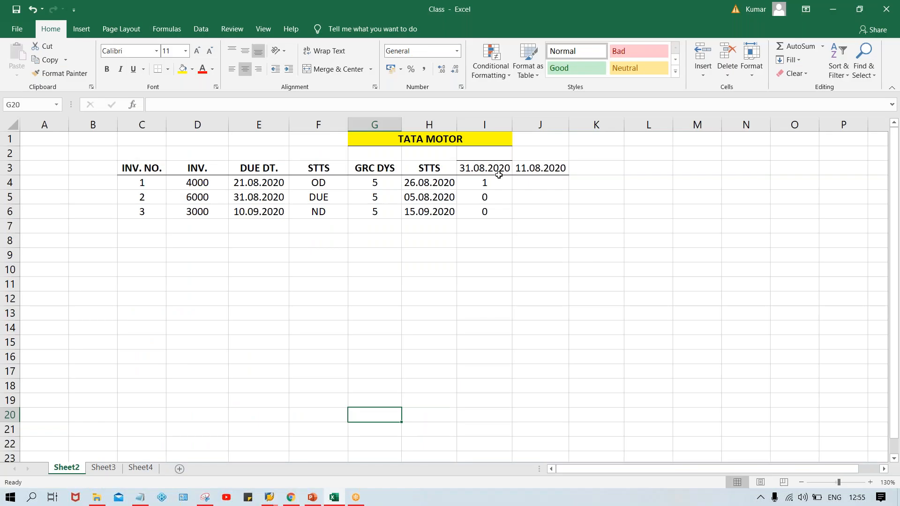
click(431, 182)
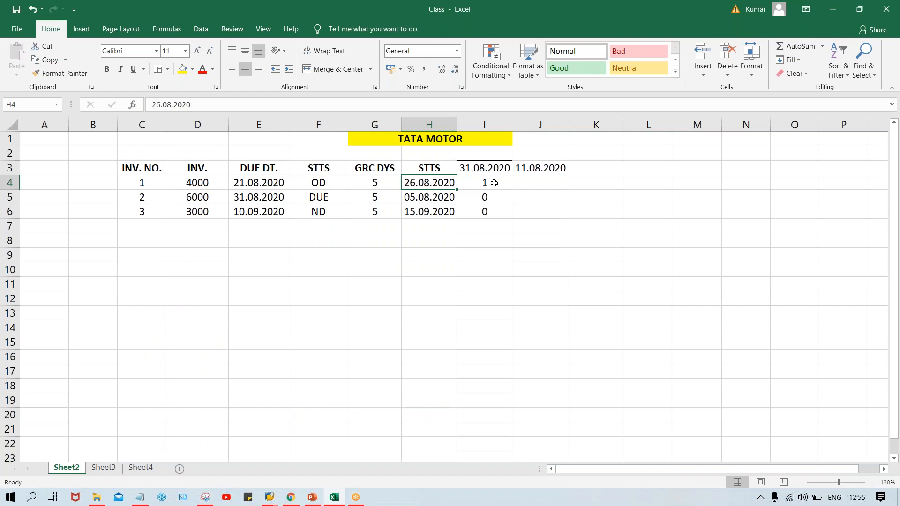
click(539, 171)
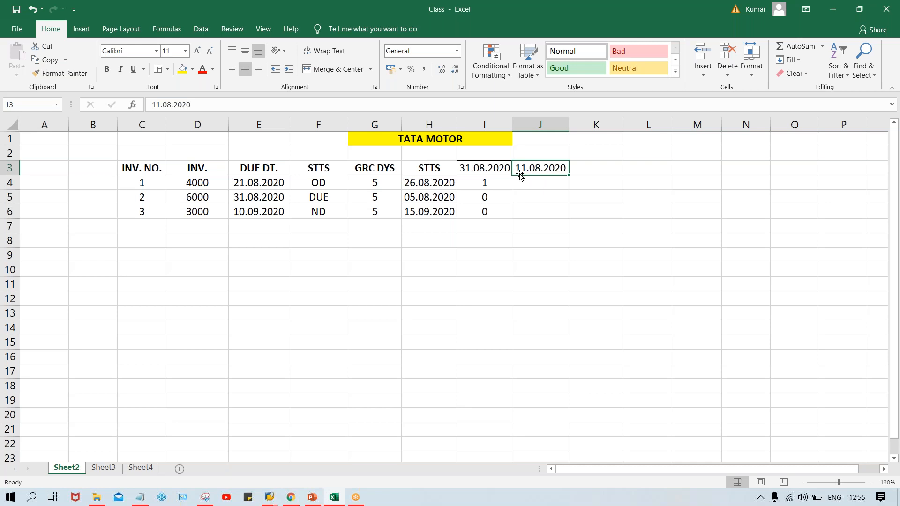
click(476, 171)
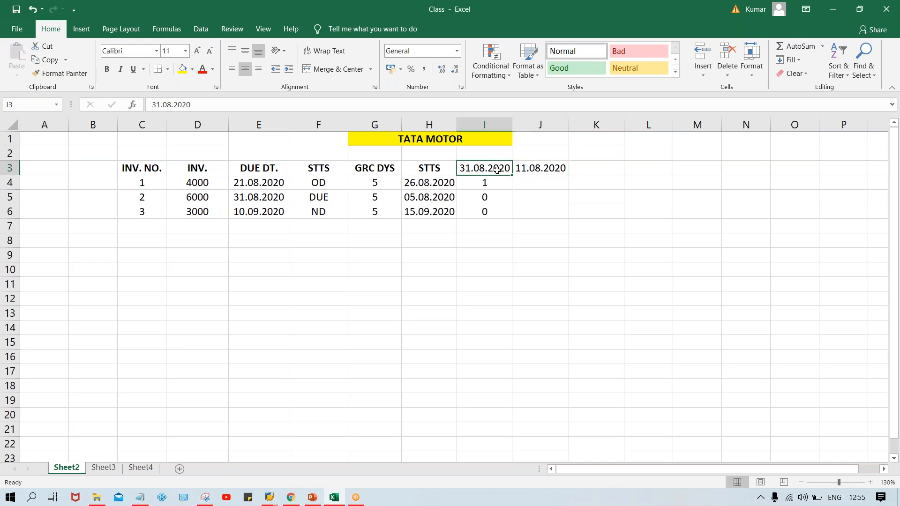
click(546, 168)
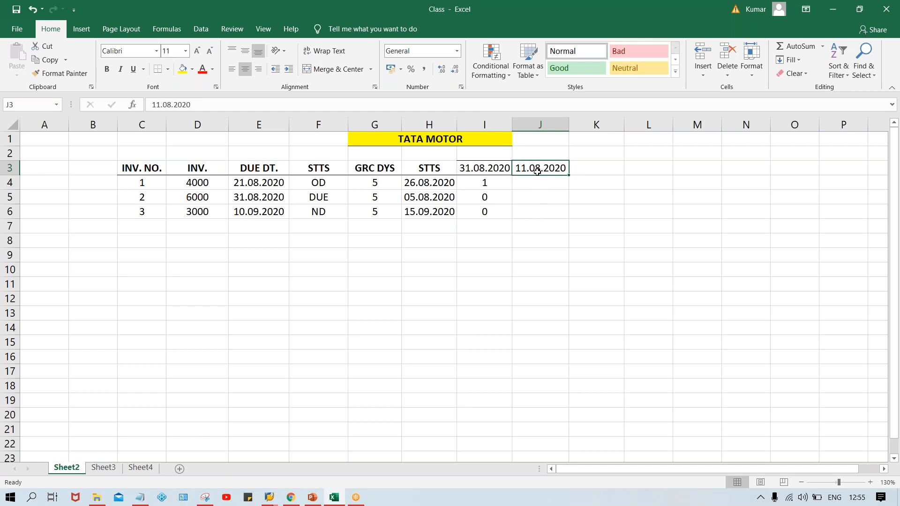
click(423, 198)
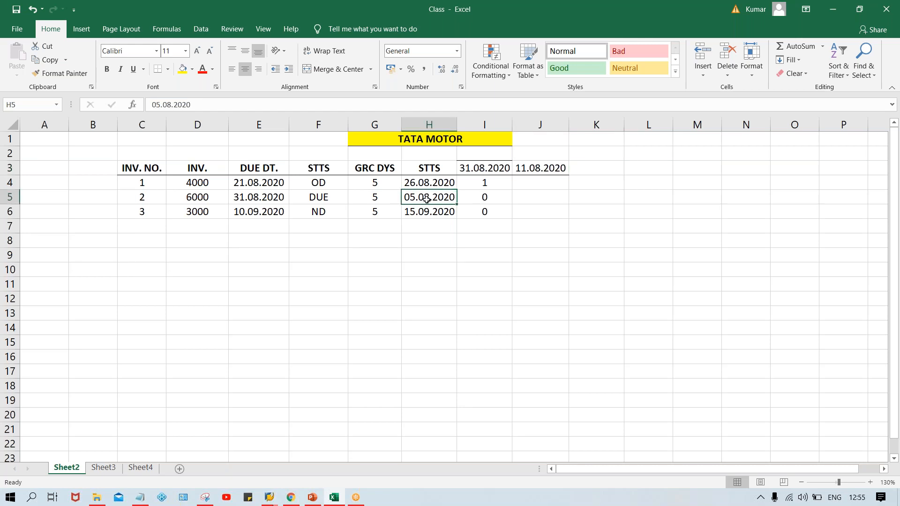
click(541, 200)
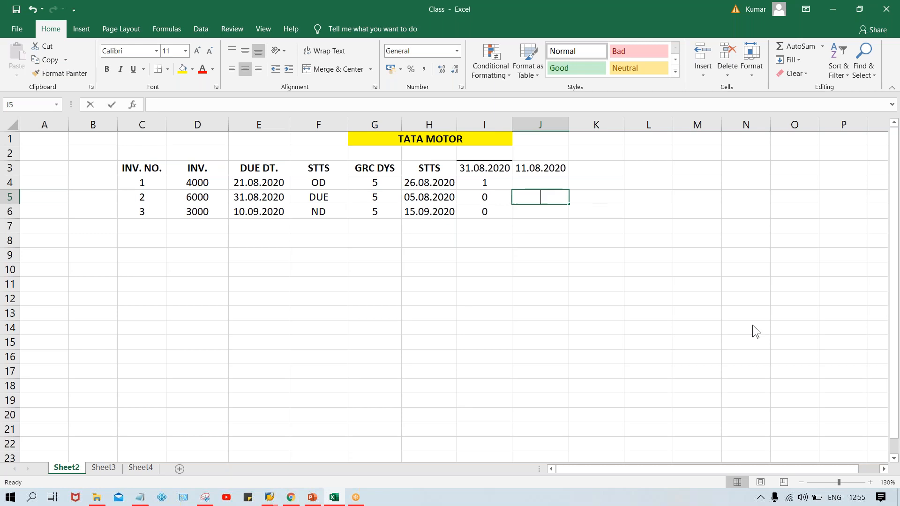
text(1)
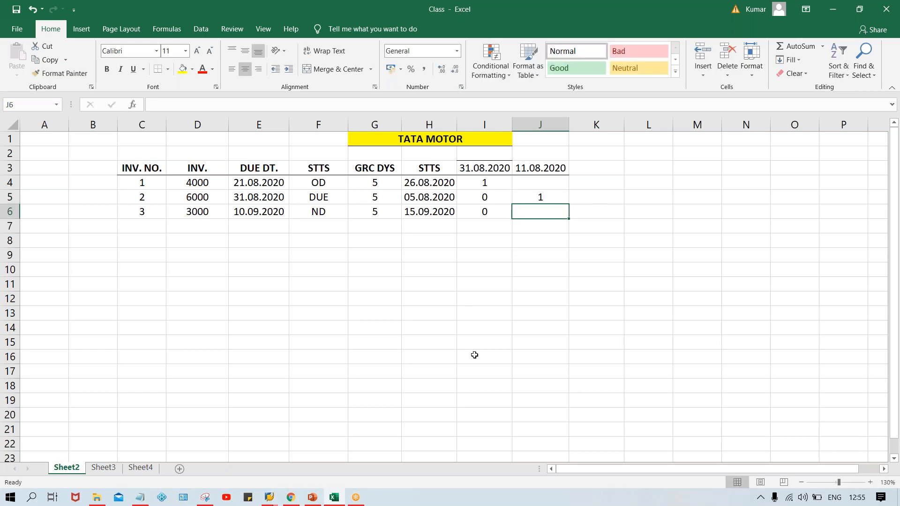
Step: Under the 11.08.2020 heading, enter dunning level 0 for invoice 3 and 2 for invoice 1
click(429, 212)
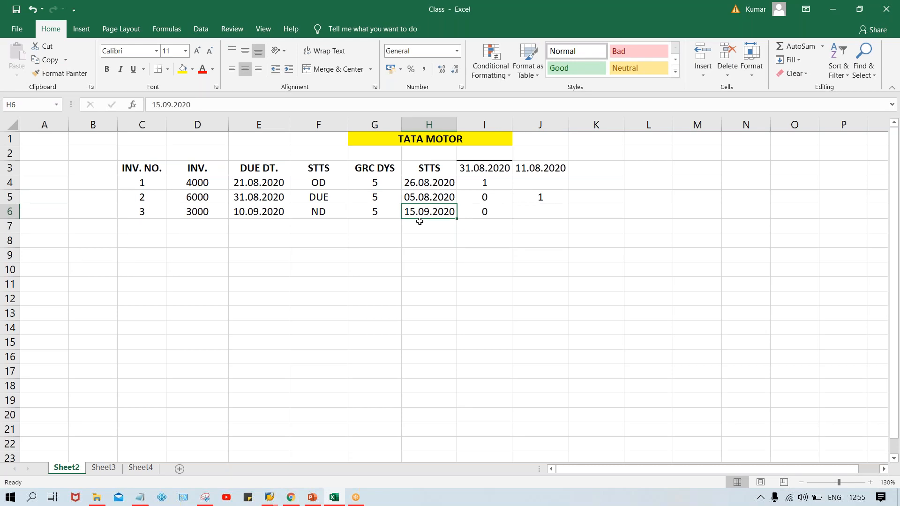
click(531, 210)
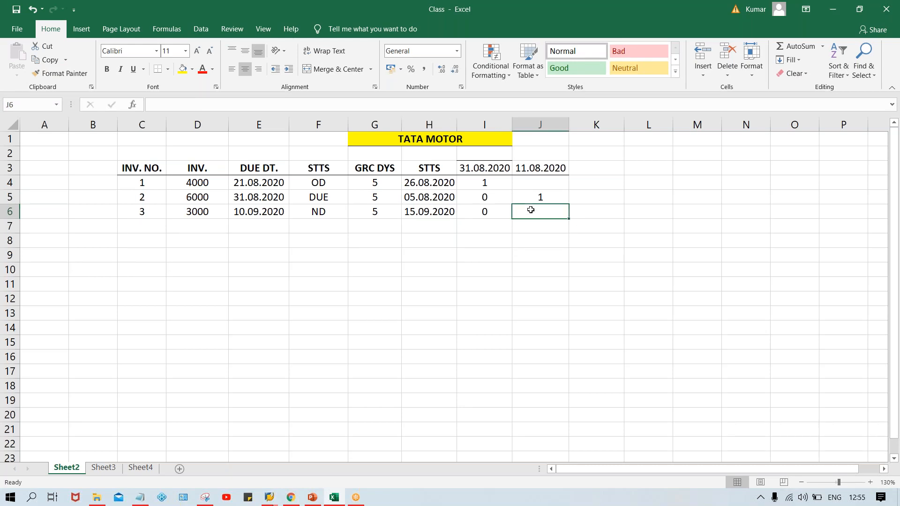
text(0)
click(539, 195)
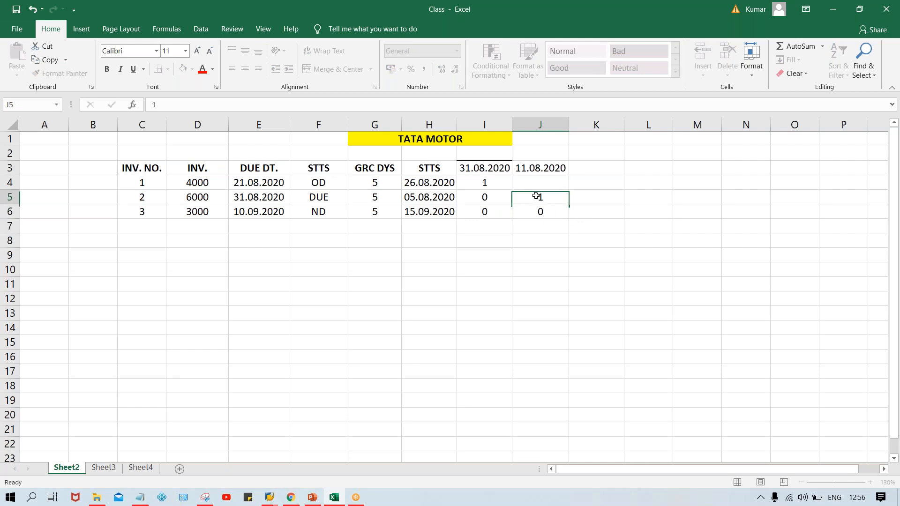
click(478, 183)
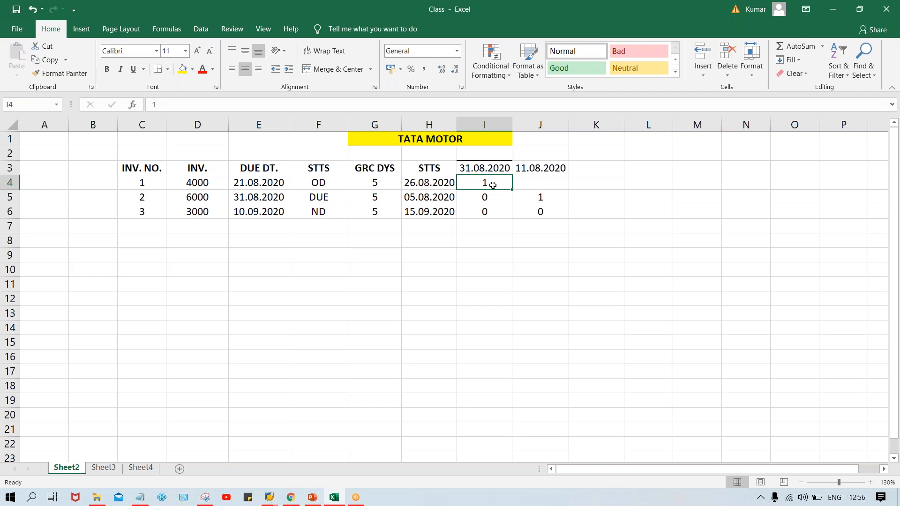
click(524, 184)
text(2)
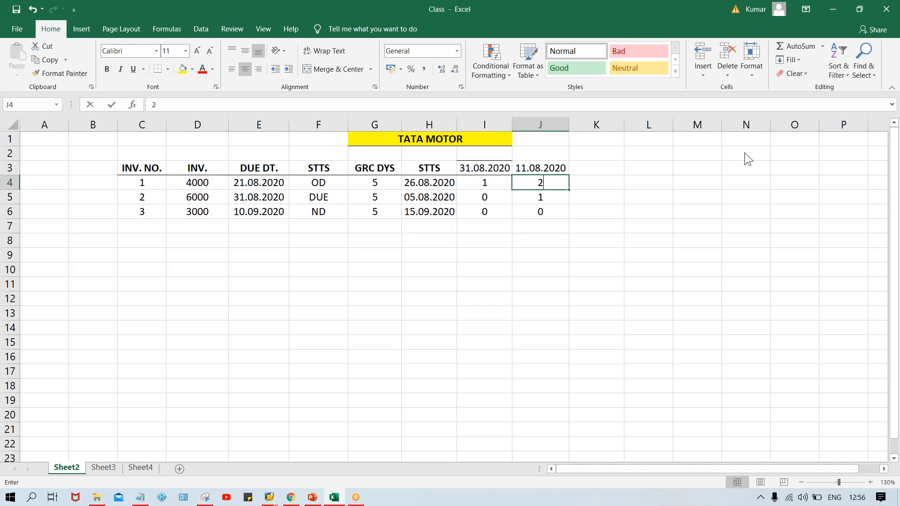
key(Return)
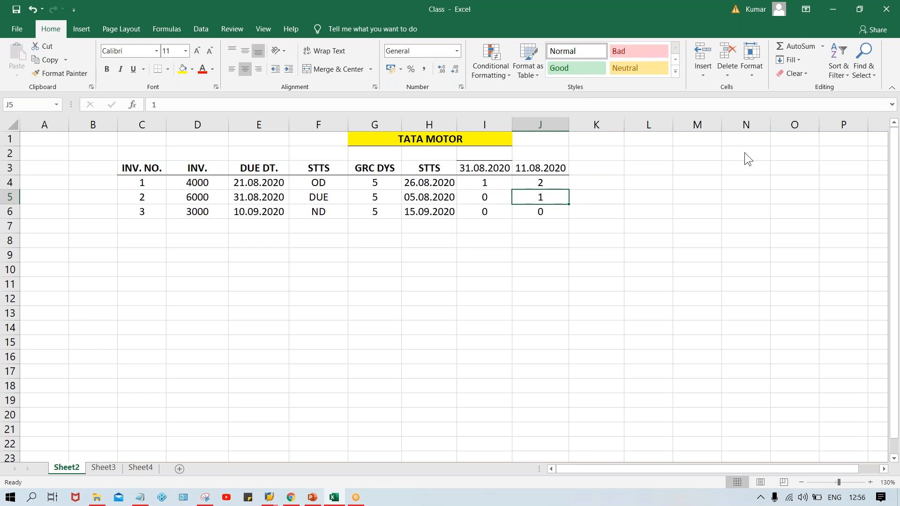
Step: Examine the three invoices against their dunning levels in the 11.08.2020 column
click(525, 171)
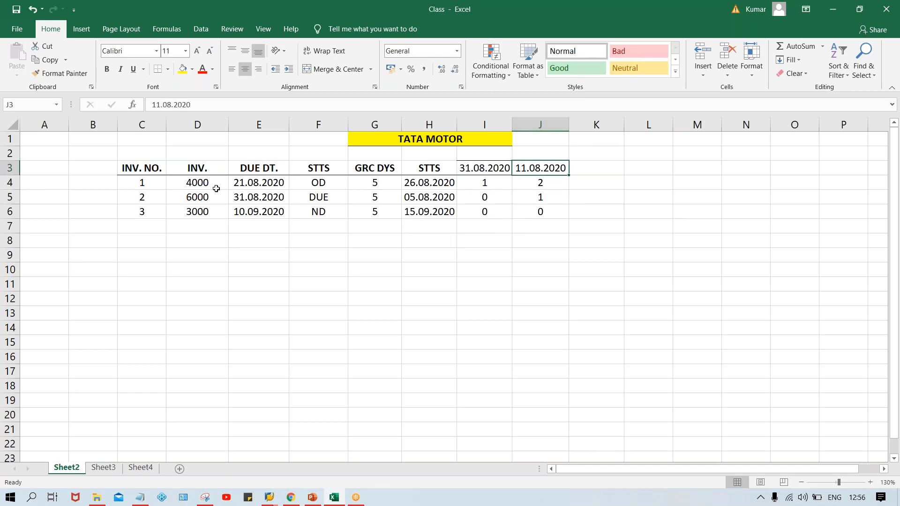
click(194, 181)
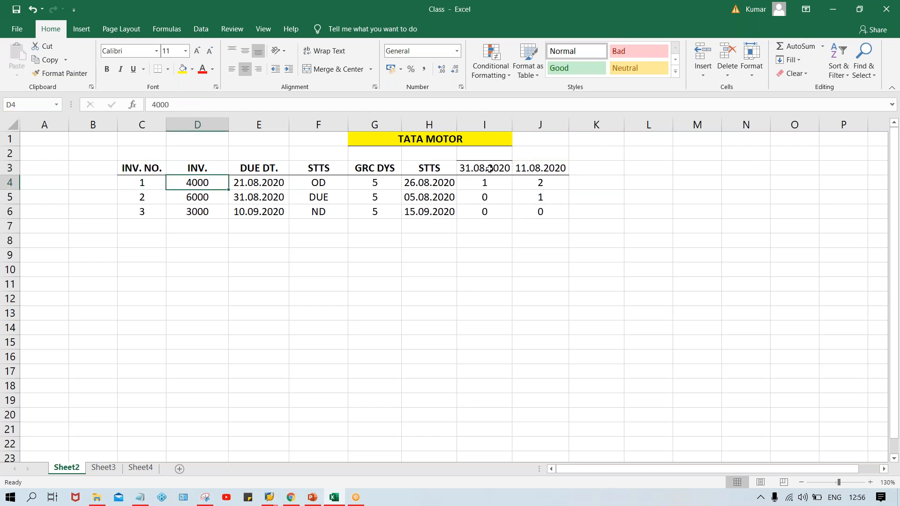
click(136, 180)
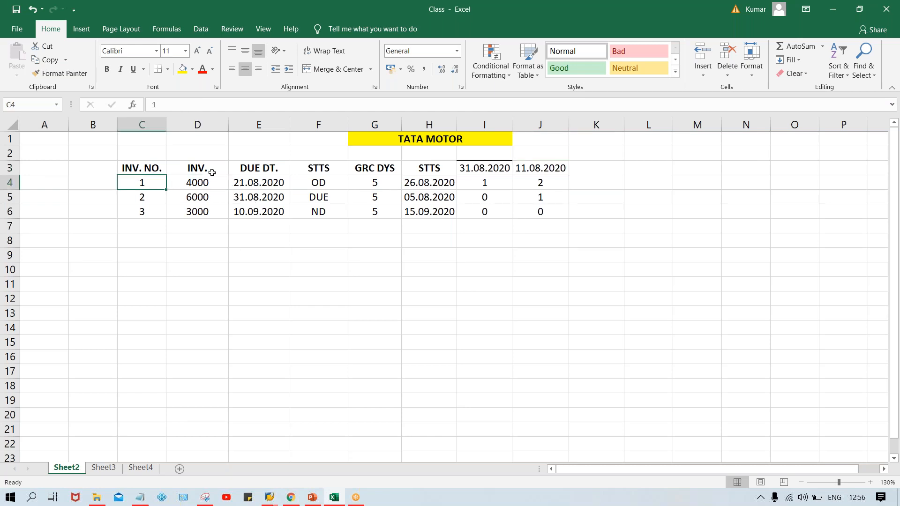
click(530, 178)
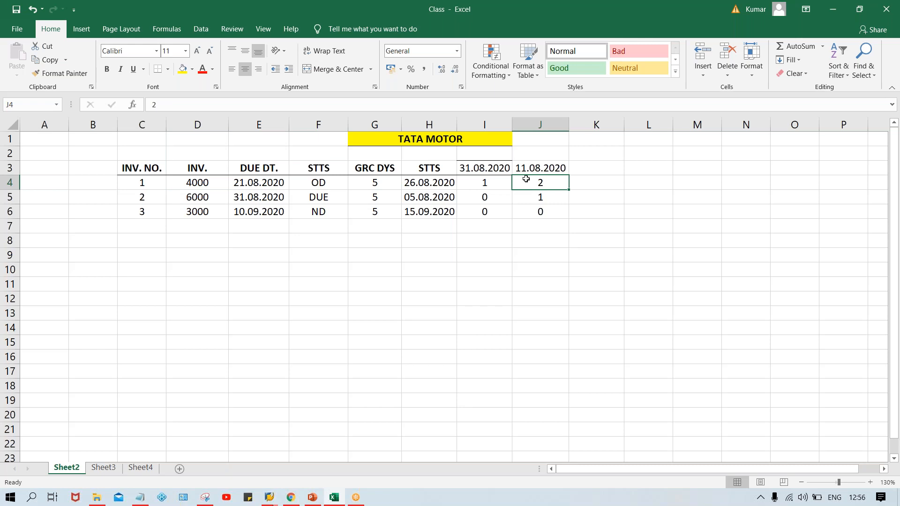
click(144, 197)
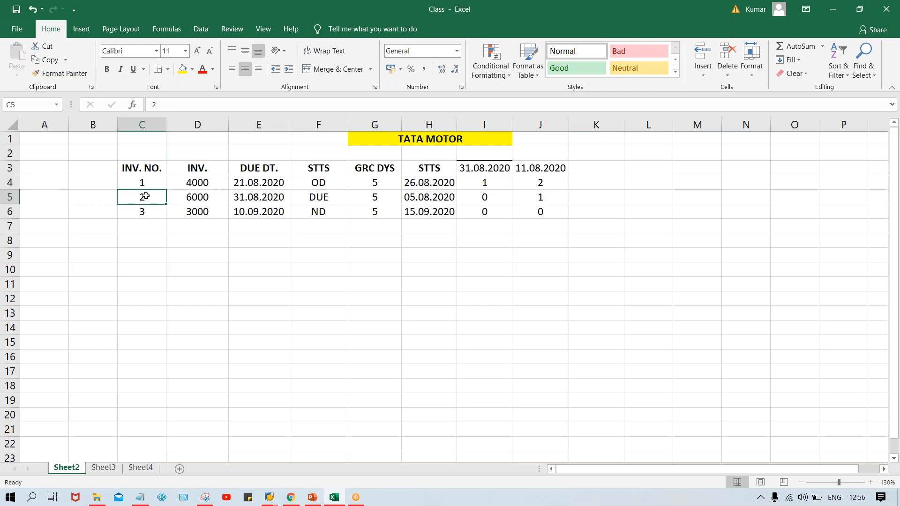
click(557, 193)
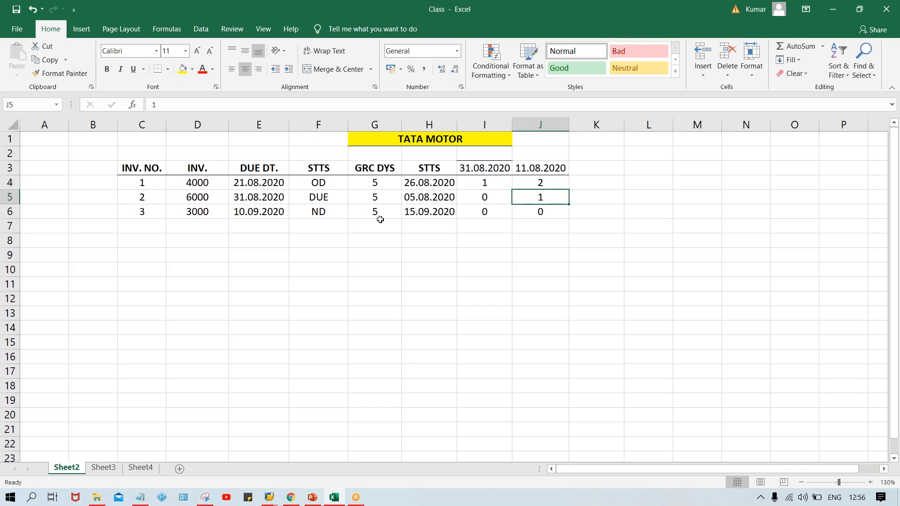
click(148, 209)
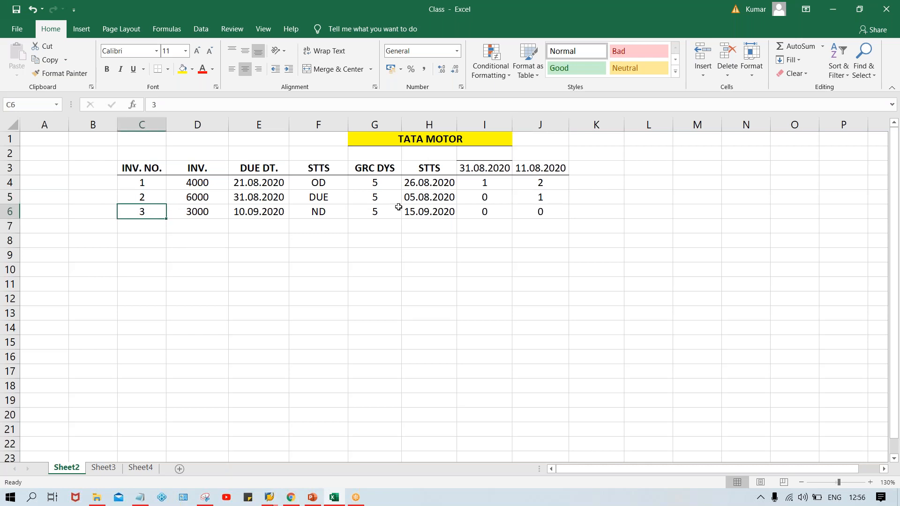
Step: Switch to SAP and close the sample notice preview and its print log to return to the 31.08.2020 dunning run
click(533, 211)
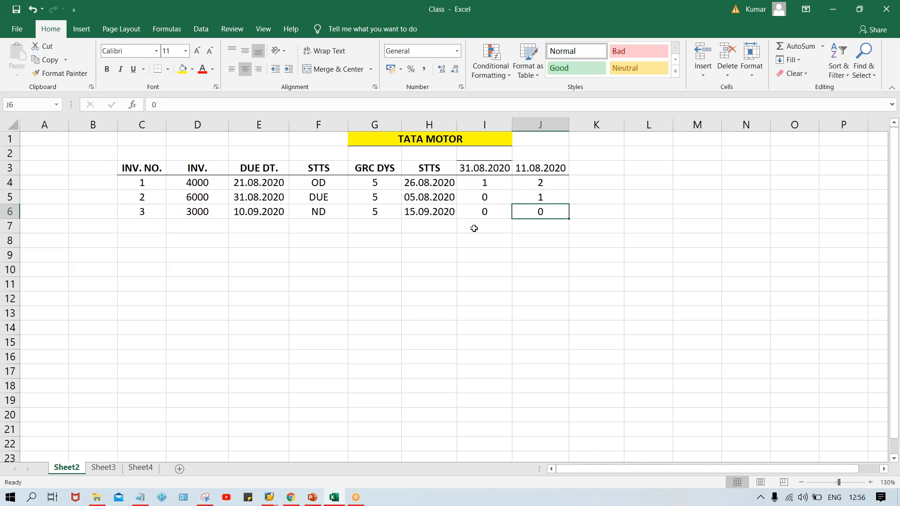
click(417, 215)
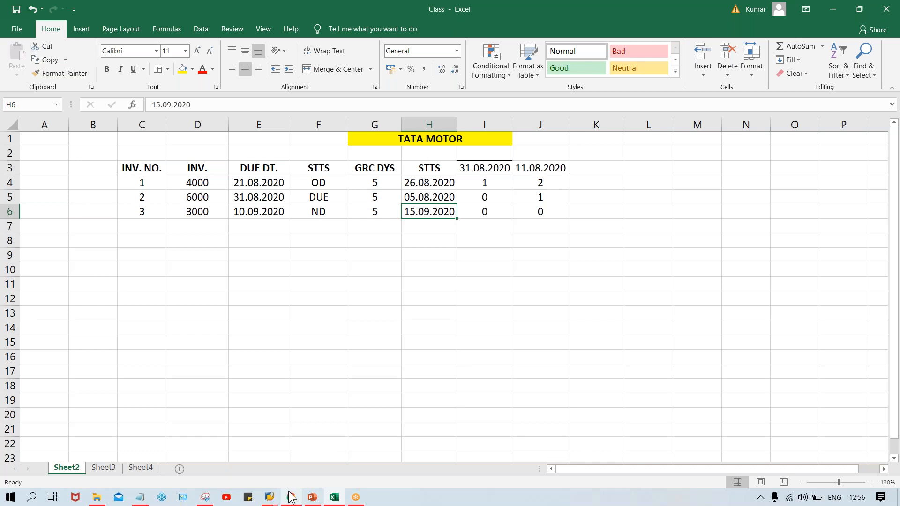
mouse_move(268, 498)
click(319, 450)
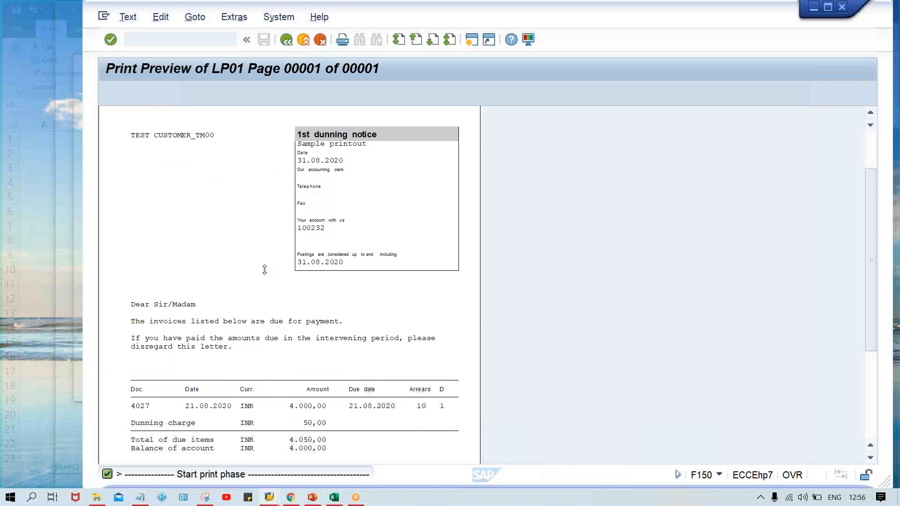
click(281, 41)
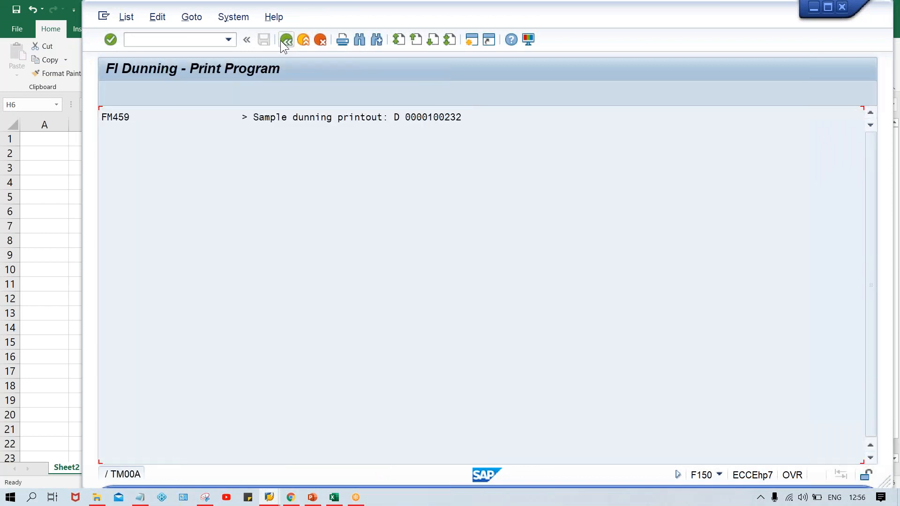
click(280, 40)
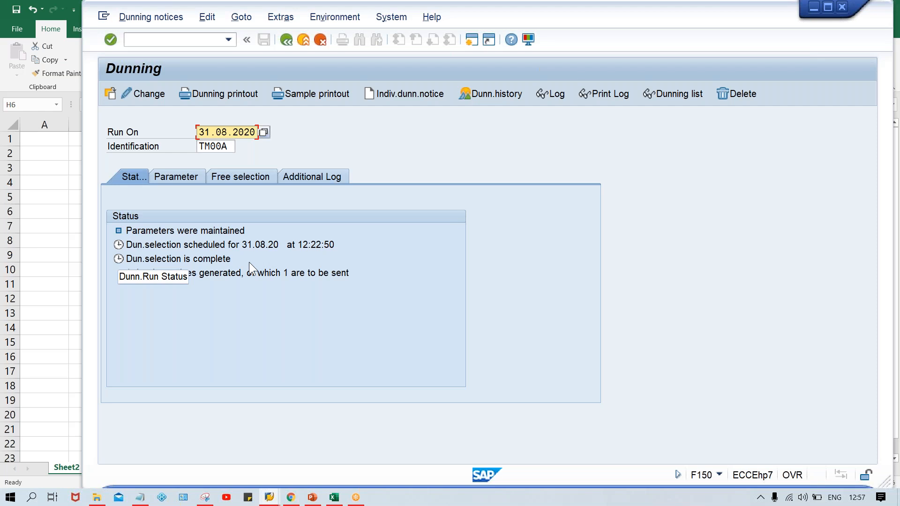
Step: Schedule the dunning printout for run 31.08.2020 TM00A and refresh the run status
click(228, 94)
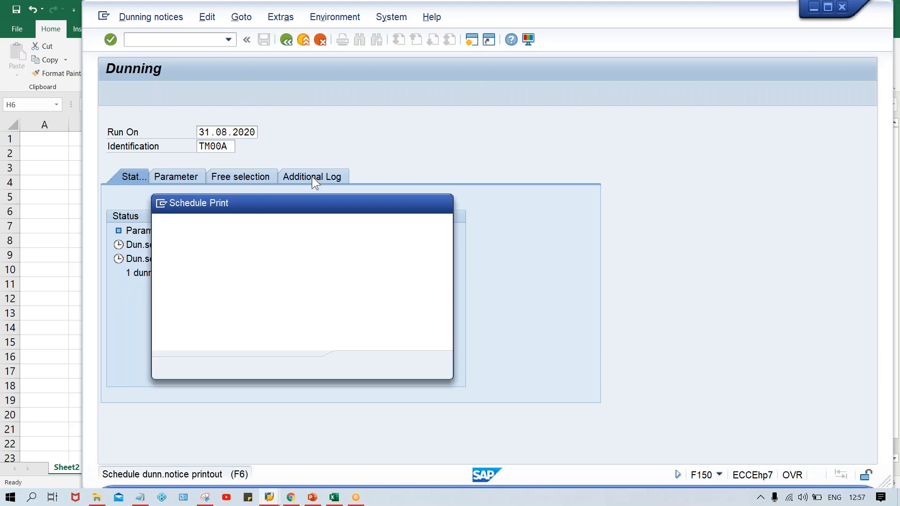
click(387, 368)
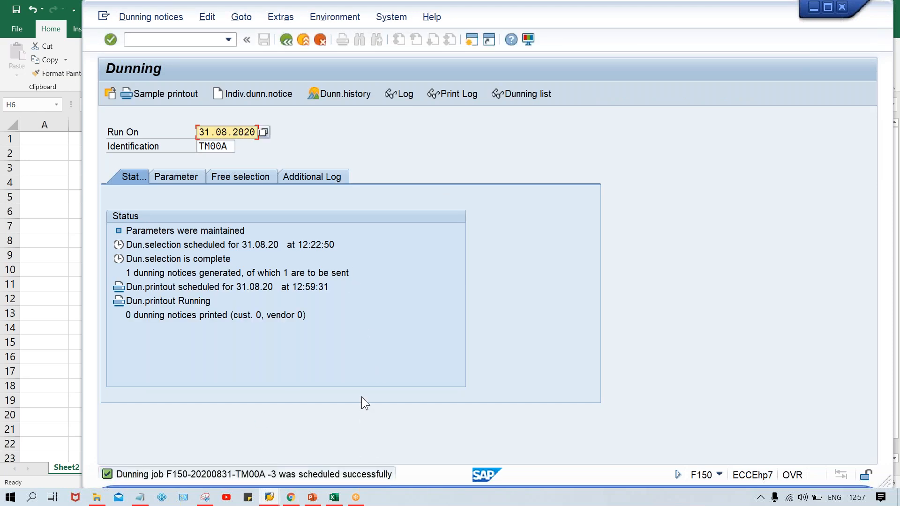
key(Return)
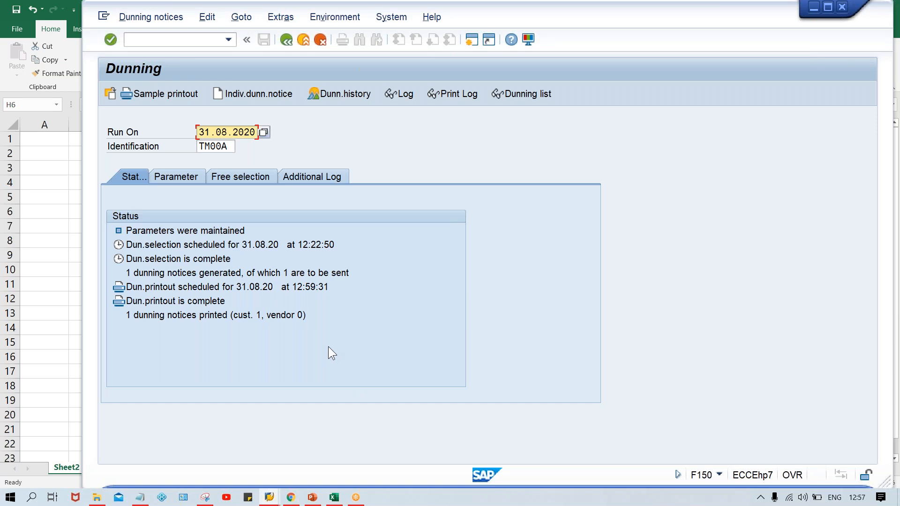
Step: Run /NSP02 and view the printed dunning notice from its spool request
click(183, 40)
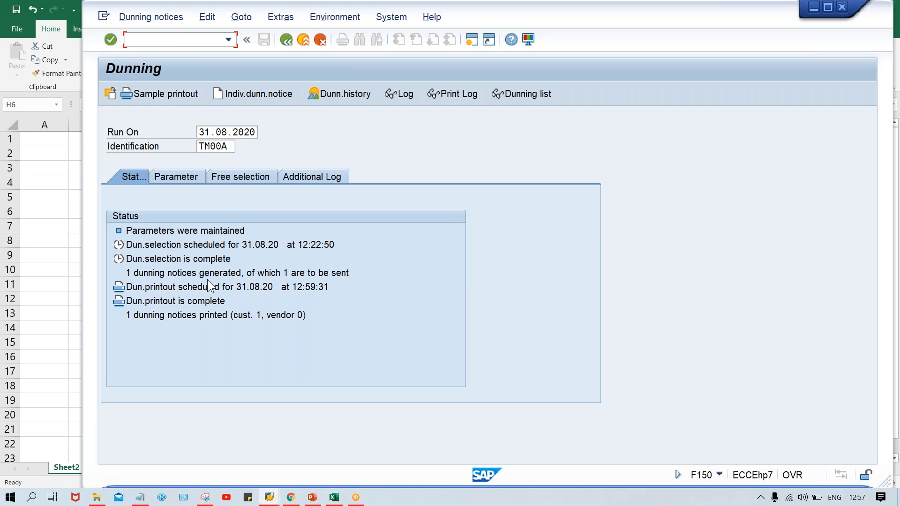
text(/NSP02)
key(Return)
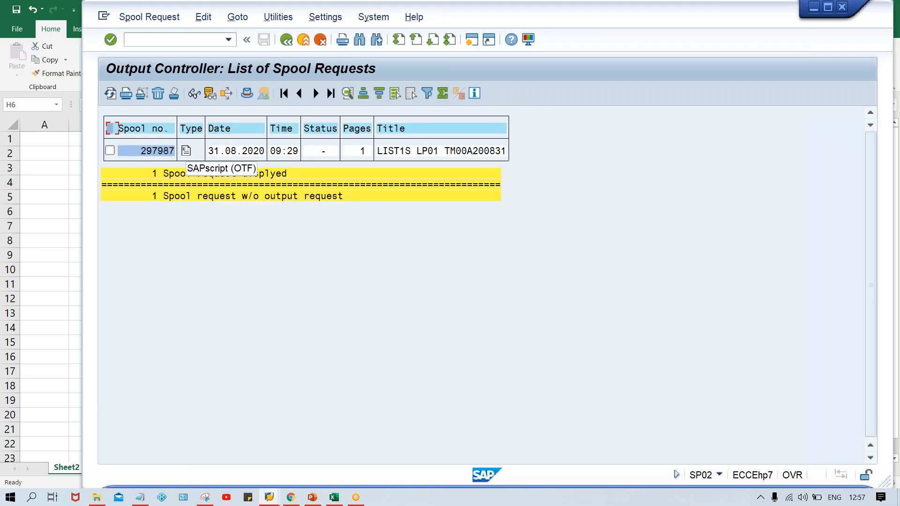
click(186, 150)
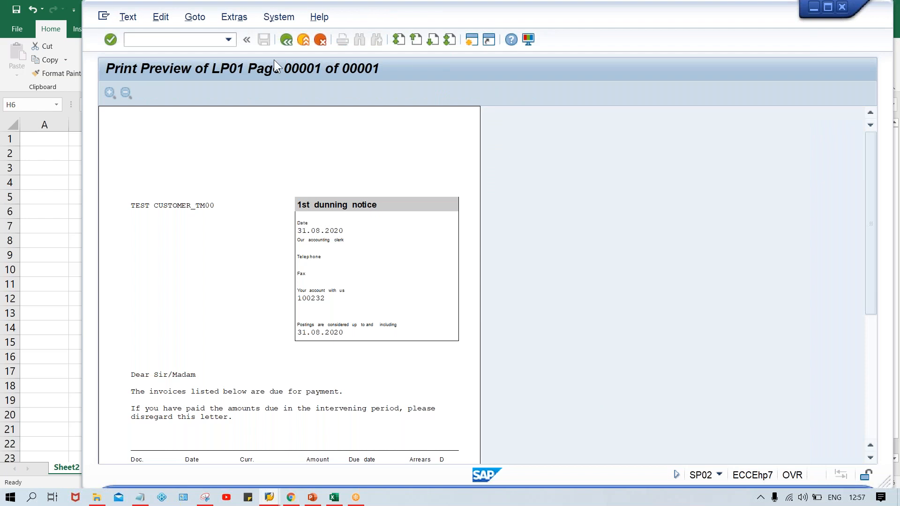
click(286, 40)
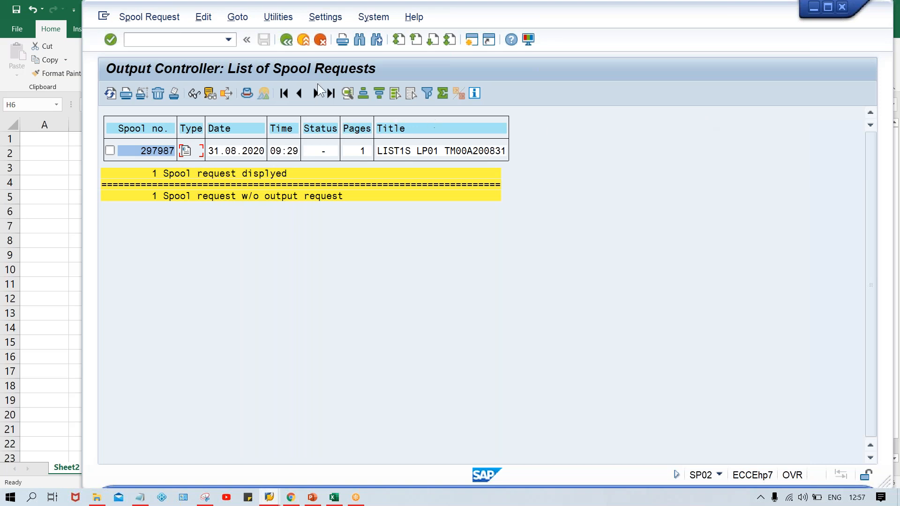
Step: Leave the spool request list and reopen the dunning transaction F150
click(286, 39)
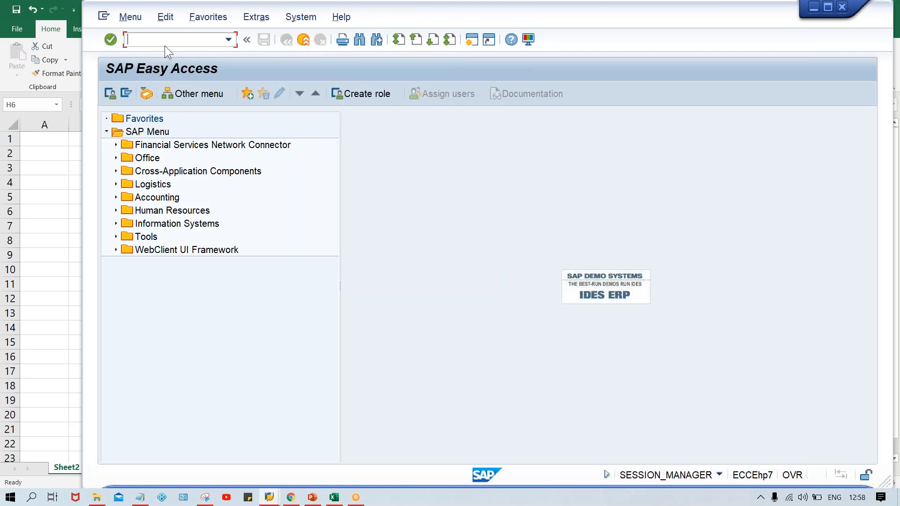
text(F150)
key(Return)
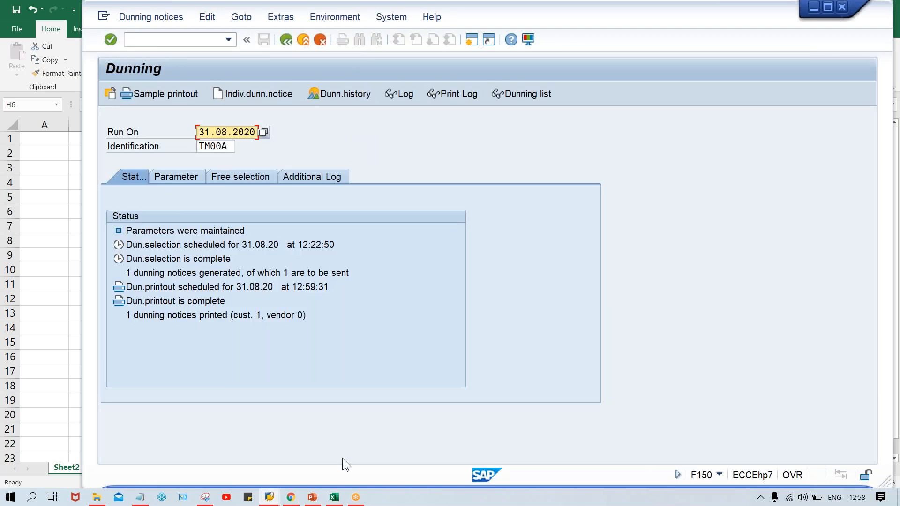
Step: Copy the 11.08.2020 heading date from the Excel workbook and set it as the SAP run date with identification TM00A
click(334, 498)
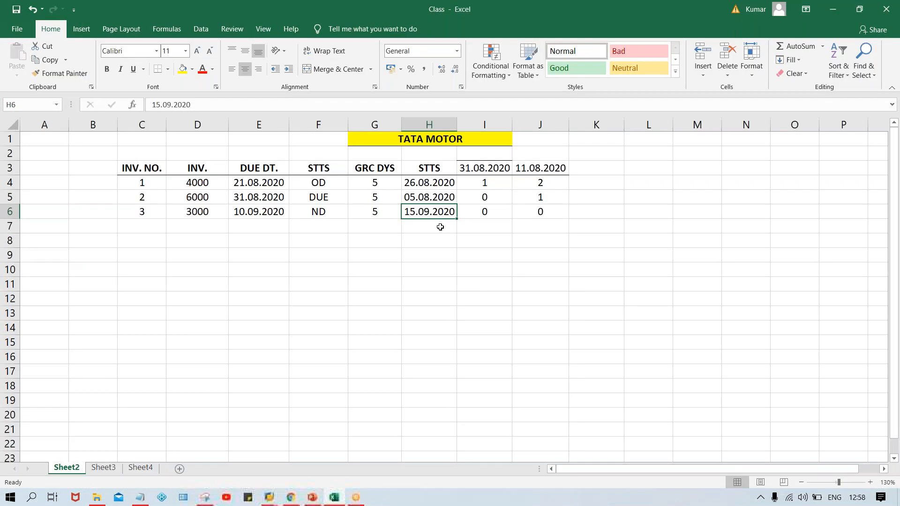
click(536, 169)
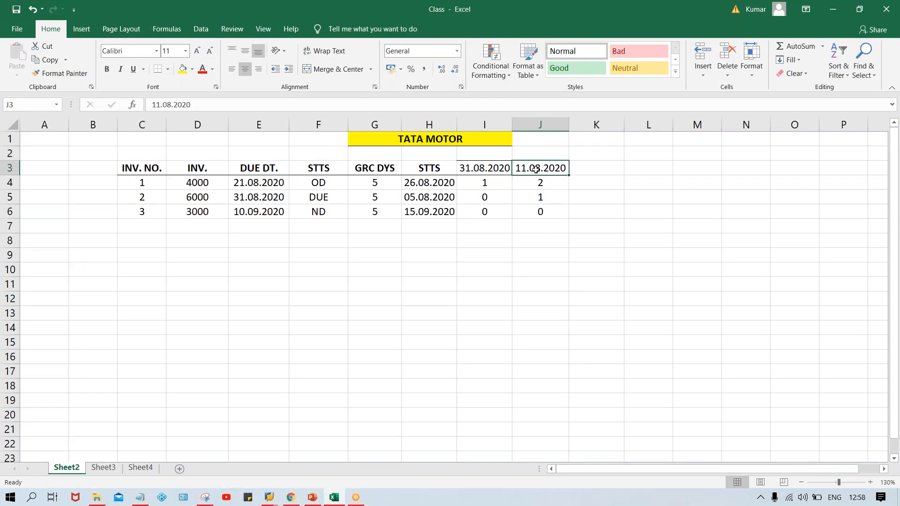
key(ctrl+c)
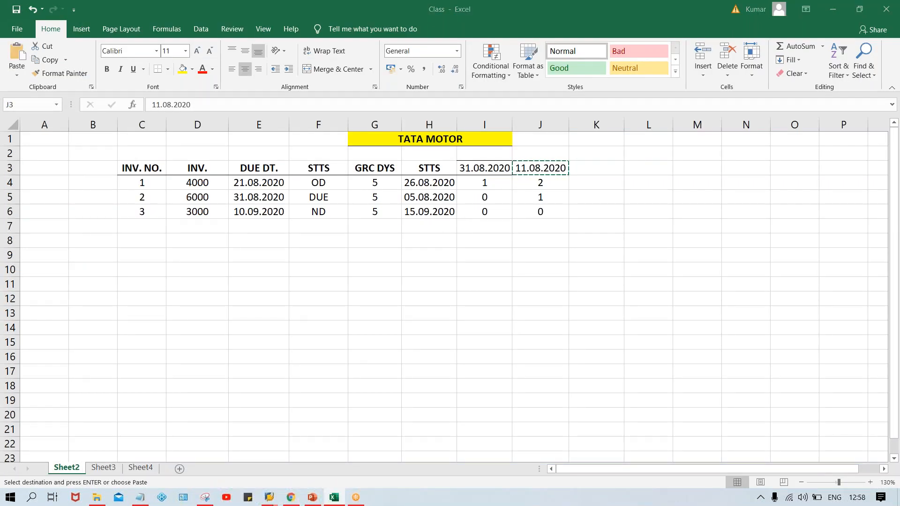
key(alt+Tab)
click(226, 137)
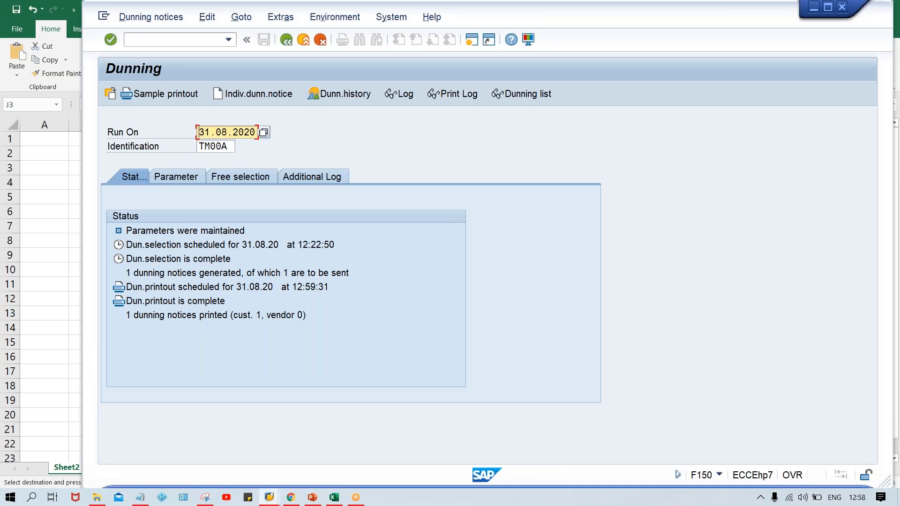
key(ctrl+v)
key(Return)
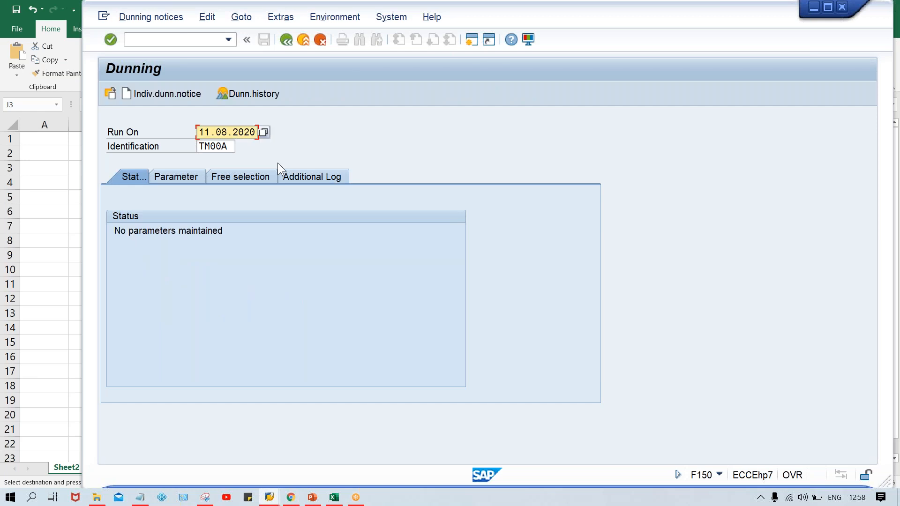
Step: In the run parameters, set both the dunning date and the documents posted up to date to 11.08.2020
click(167, 177)
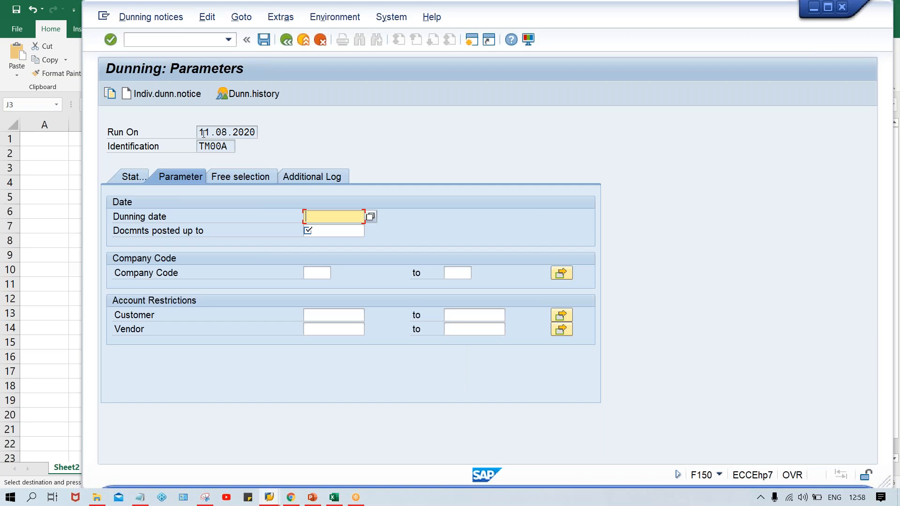
drag(199, 133, 312, 138)
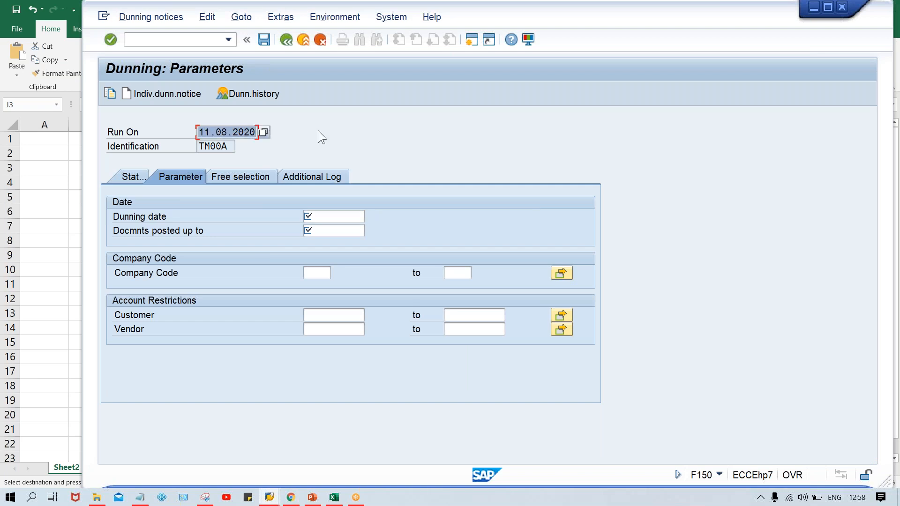
key(ctrl+c)
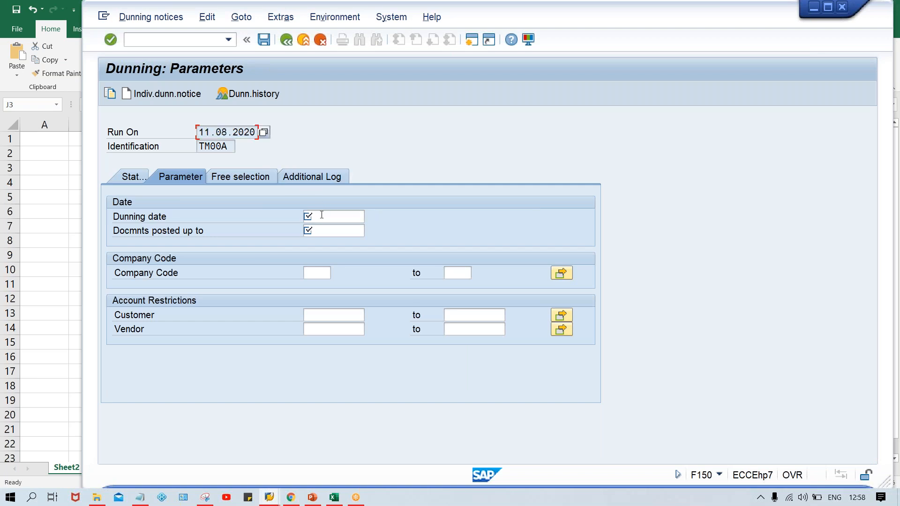
click(321, 216)
key(ctrl+v)
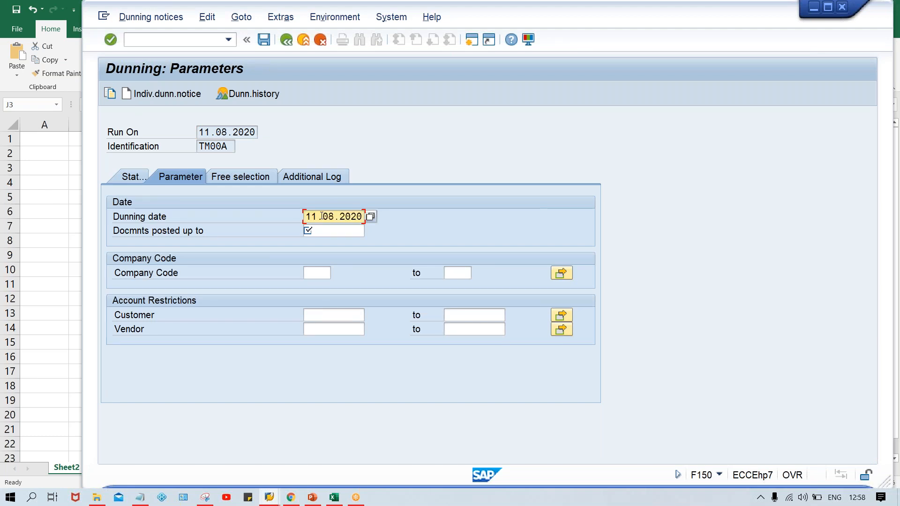
key(Tab)
key(ctrl+v)
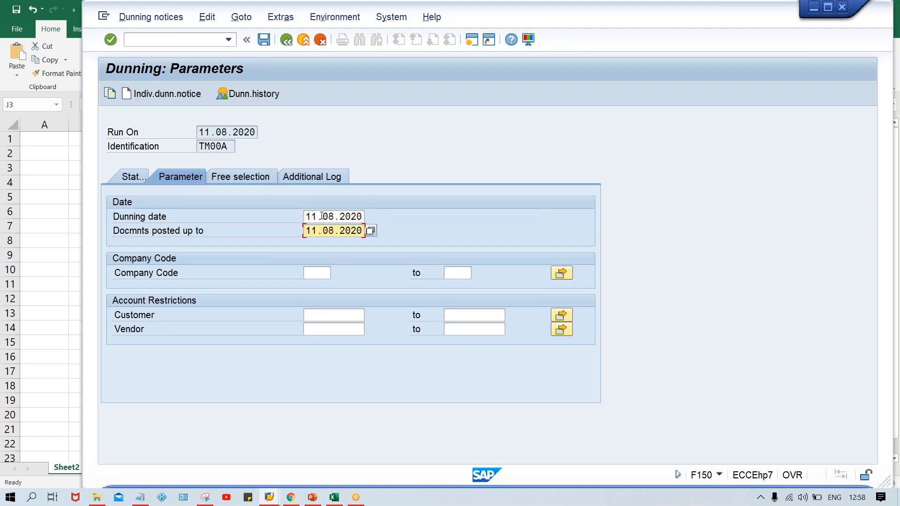
Step: Restrict the dunning run to company code TM00 and enter the customer's account number
key(Tab)
key(Down)
key(Down)
key(Return)
key(Tab)
key(Down)
key(Down)
key(Return)
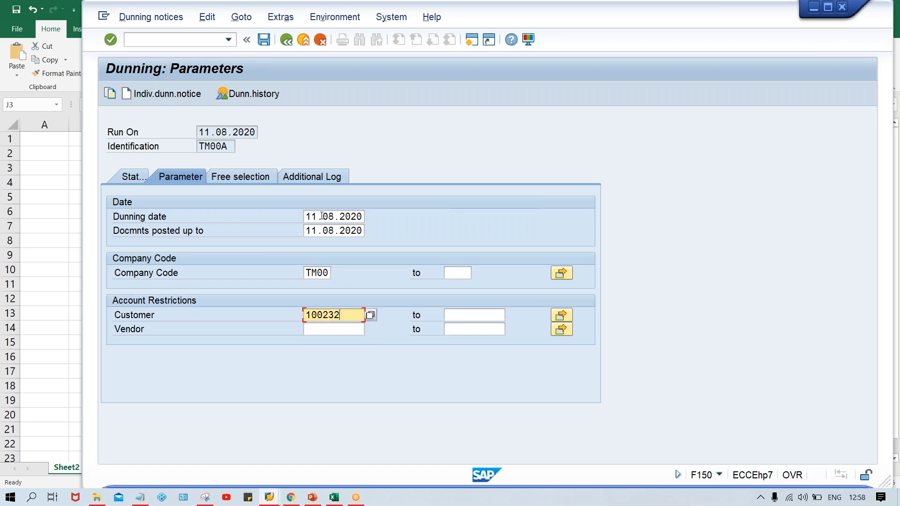
Step: Enter the same customer account number for the additional log and save the run parameters
click(344, 173)
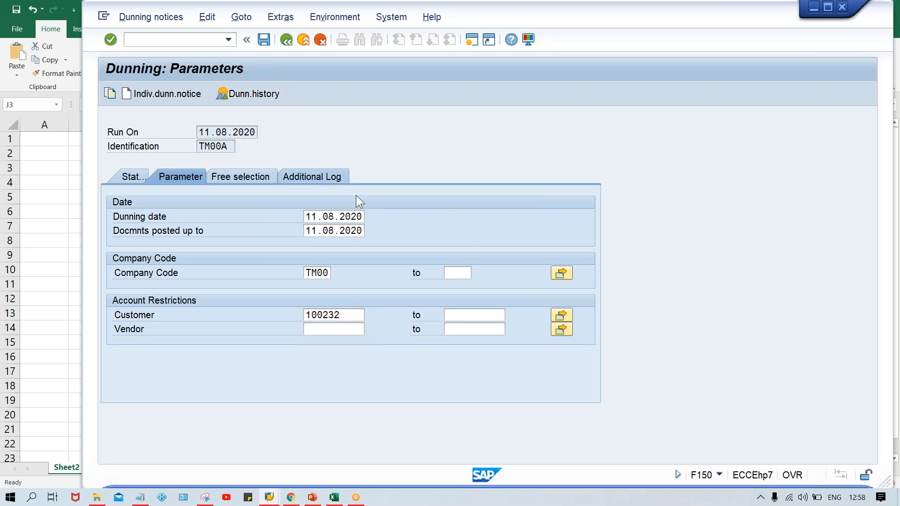
key(Down)
key(Down)
key(Return)
key(ctrl+s)
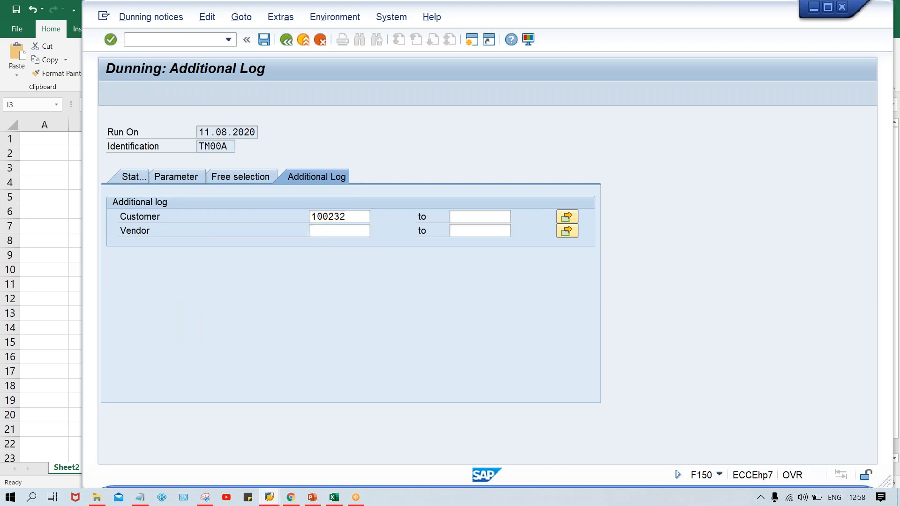
Step: Schedule the 11.08.2020 TM00A dunning run to start immediately and refresh its status
click(123, 176)
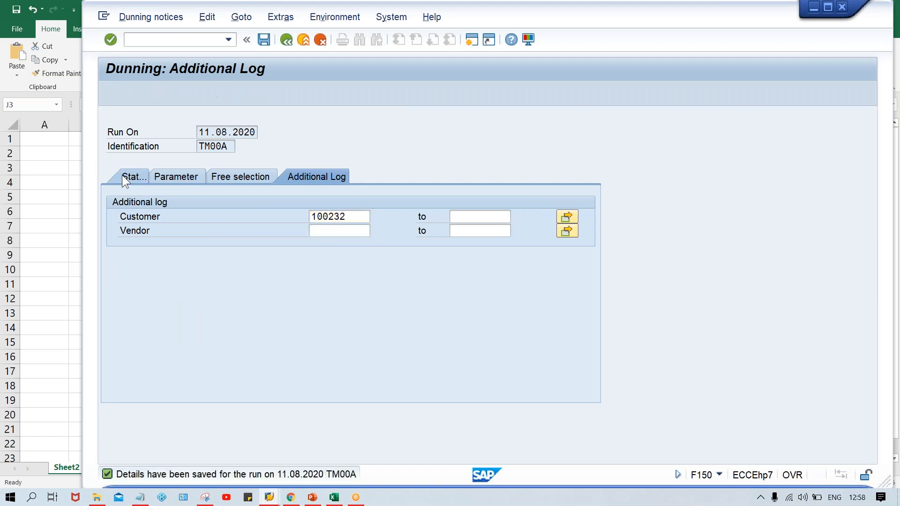
click(153, 93)
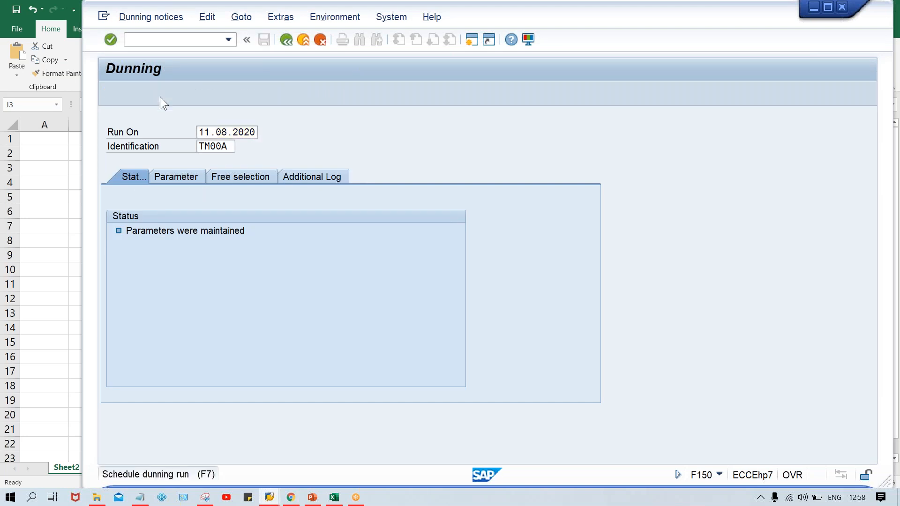
click(339, 268)
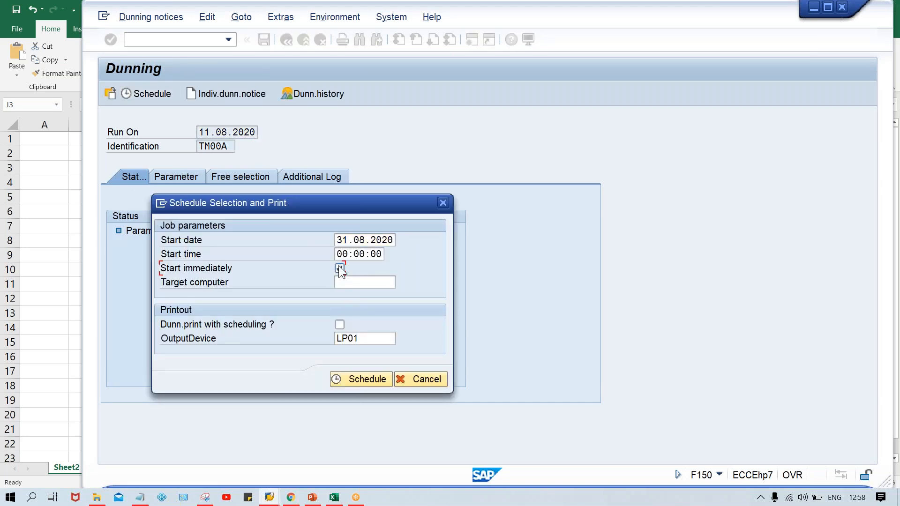
click(339, 380)
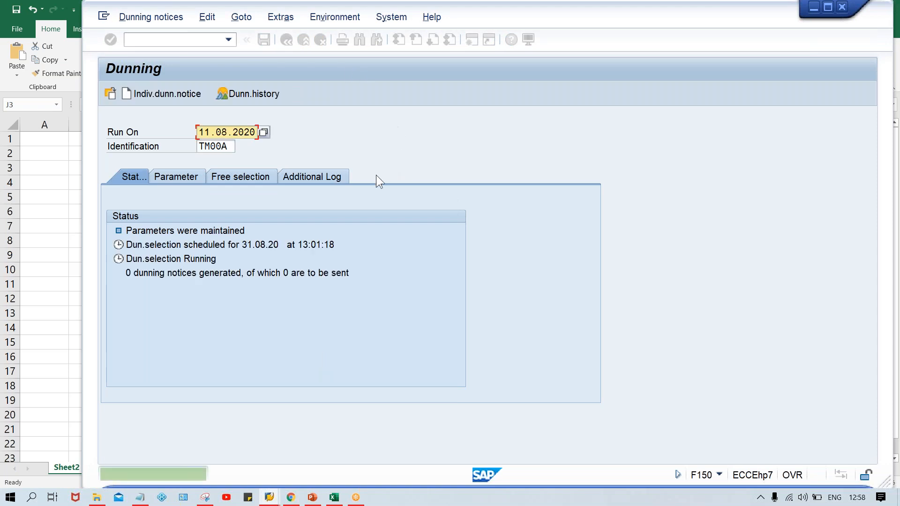
key(Return)
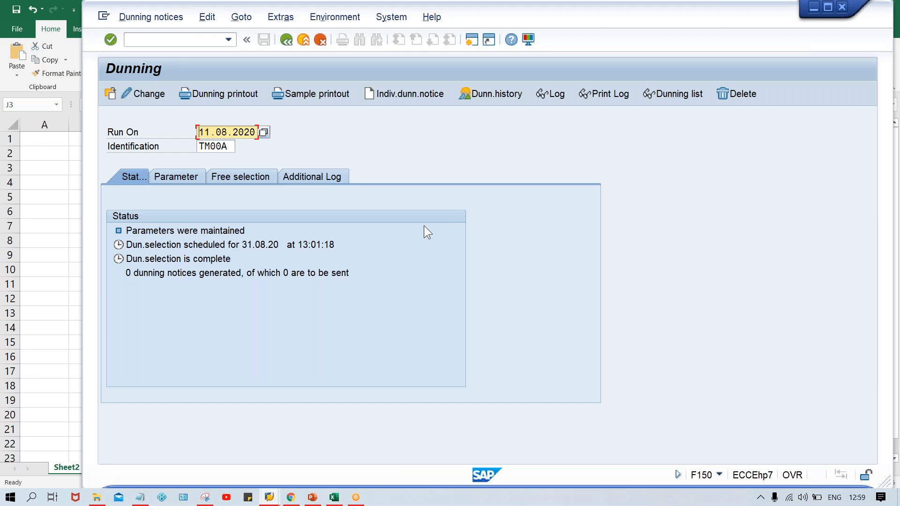
Step: Try to preview the sample dunning printout of the 11.08.2020 run with immediate start
click(317, 93)
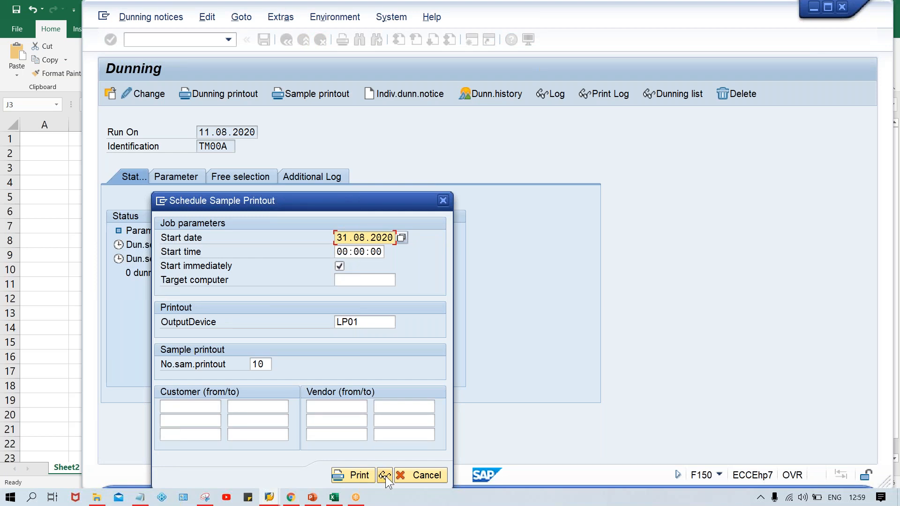
click(385, 476)
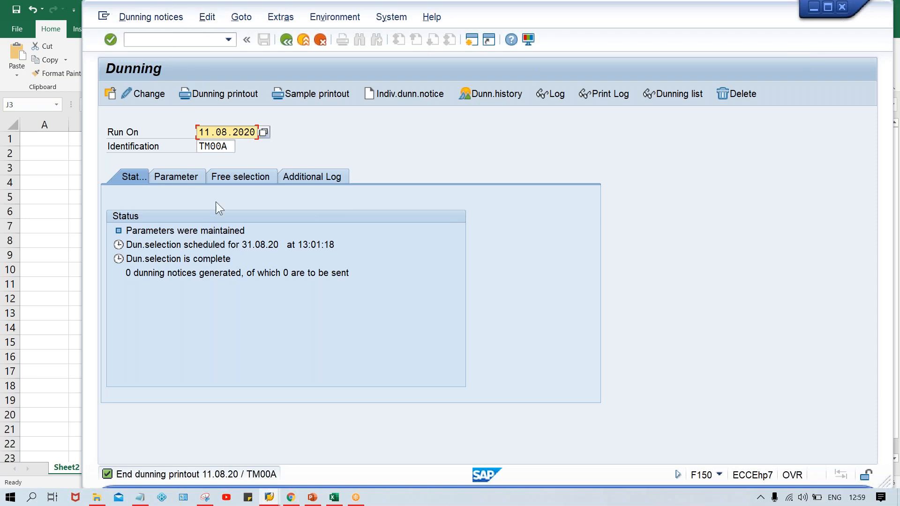
Step: Delete the generated dunning proposal of the 11.08.2020 TM00A run
click(144, 21)
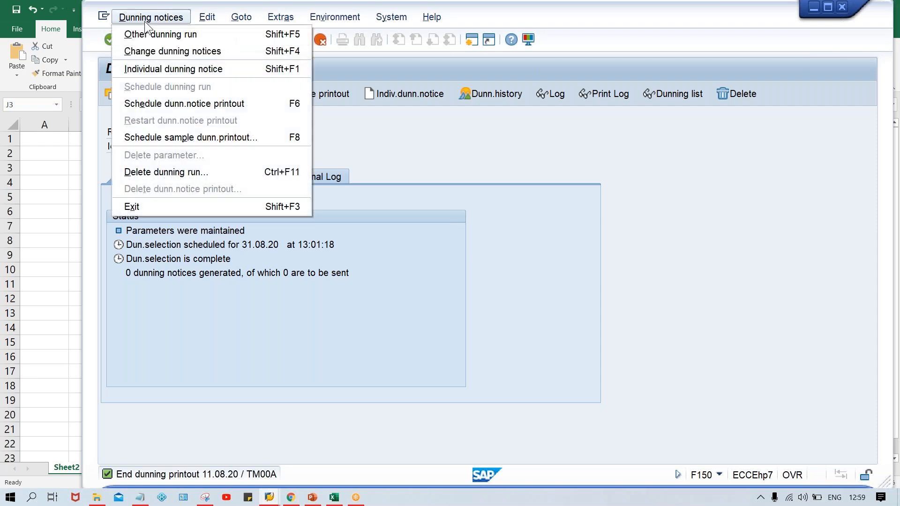
click(173, 173)
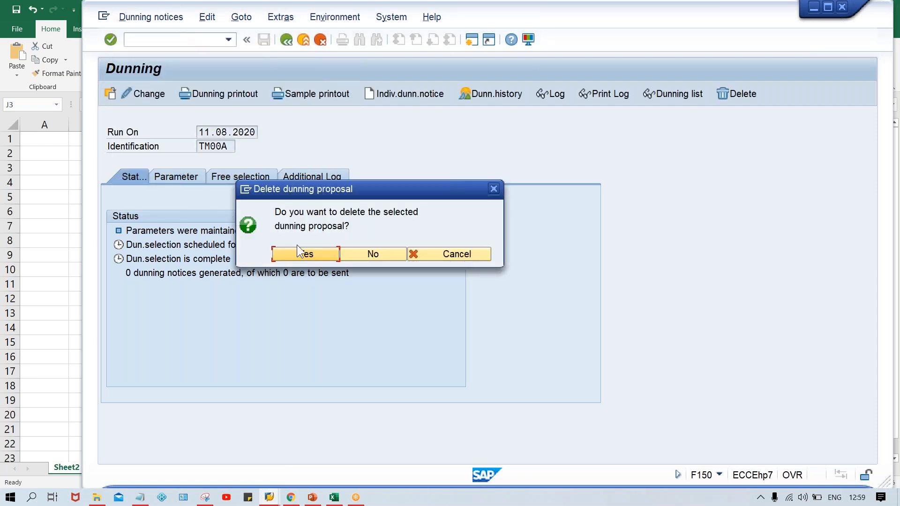
click(300, 254)
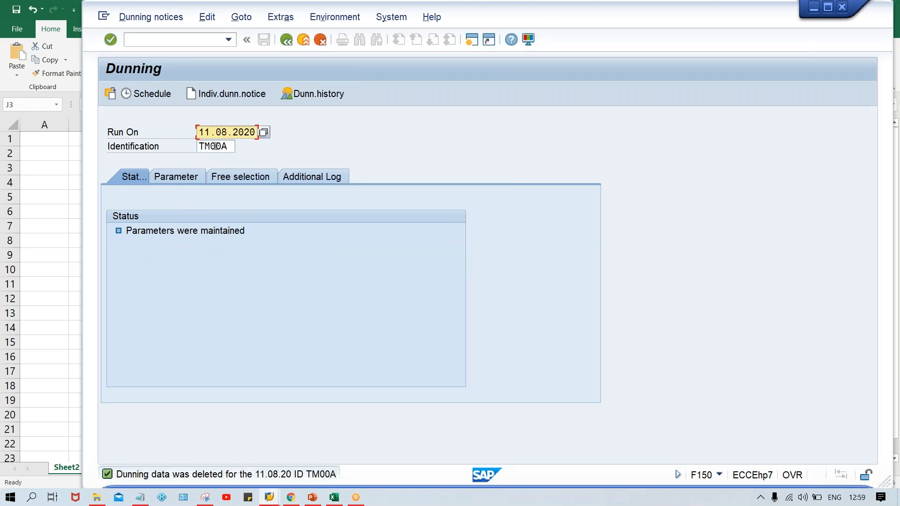
Step: Change the TM00A run date to 11.09.2020 and use that date as both dunning date and document posting limit
text(9)
key(Return)
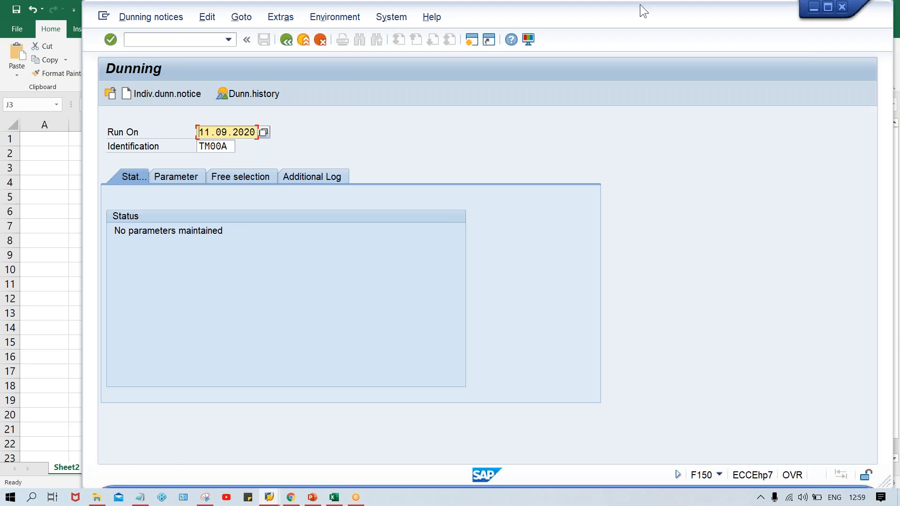
click(183, 177)
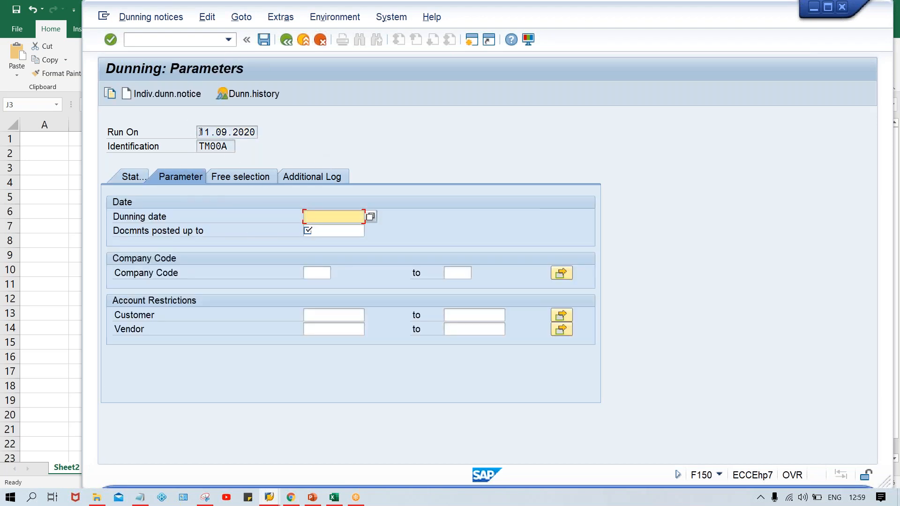
drag(201, 132, 361, 142)
key(ctrl+c)
click(356, 132)
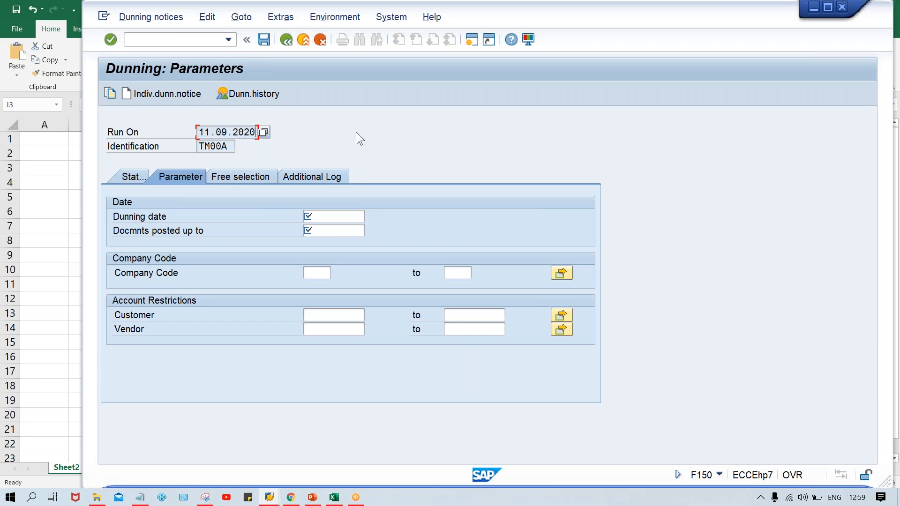
click(308, 218)
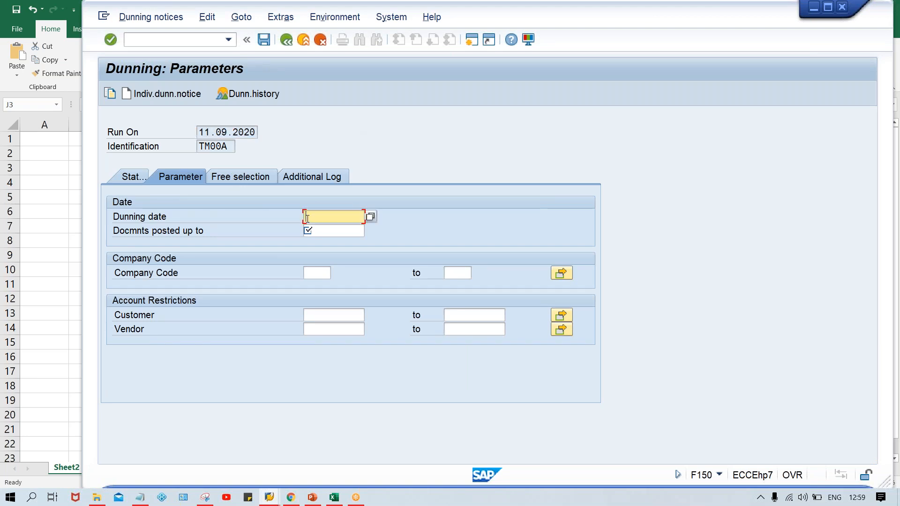
key(ctrl+v)
key(Tab)
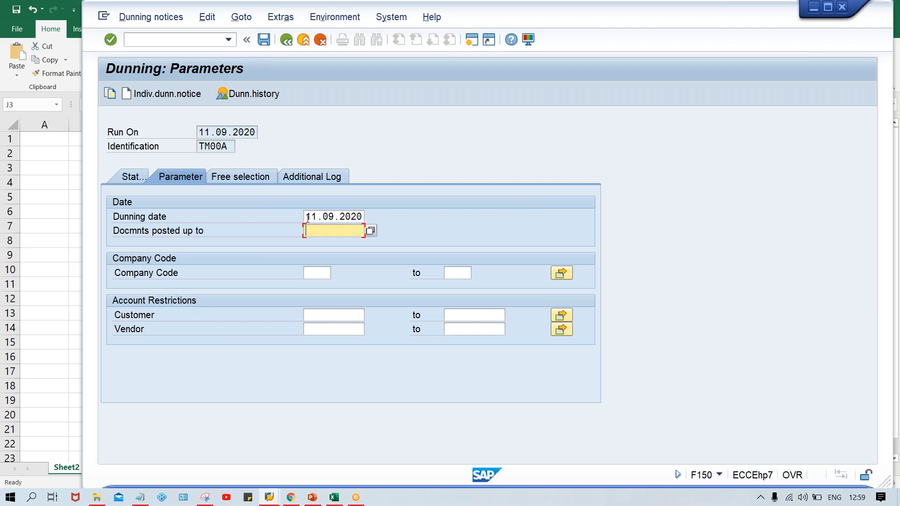
key(ctrl+v)
key(Tab)
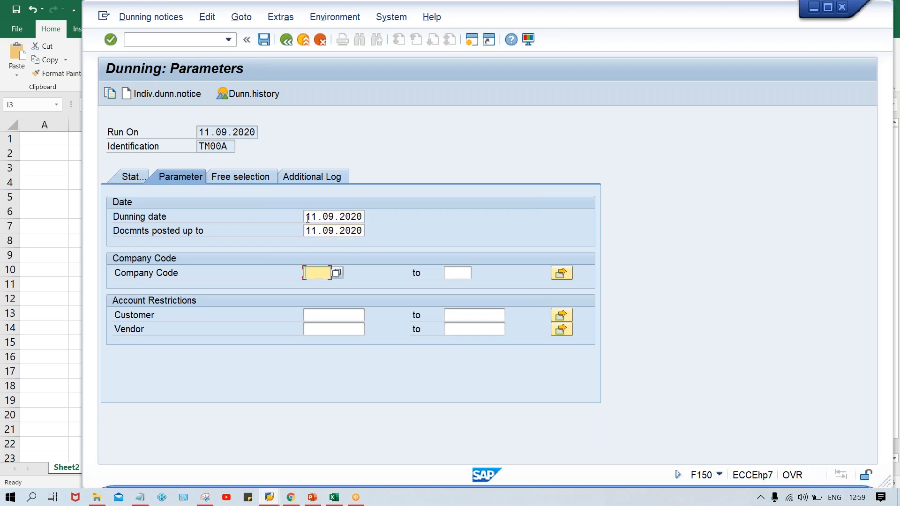
Step: Restrict the 11.09.2020 dunning run to company code TM00
key(BackSpace)
key(Down)
key(Return)
Step: Switch to Excel and correct the second dunning run's column header in J3 to 11.09.2020
click(334, 498)
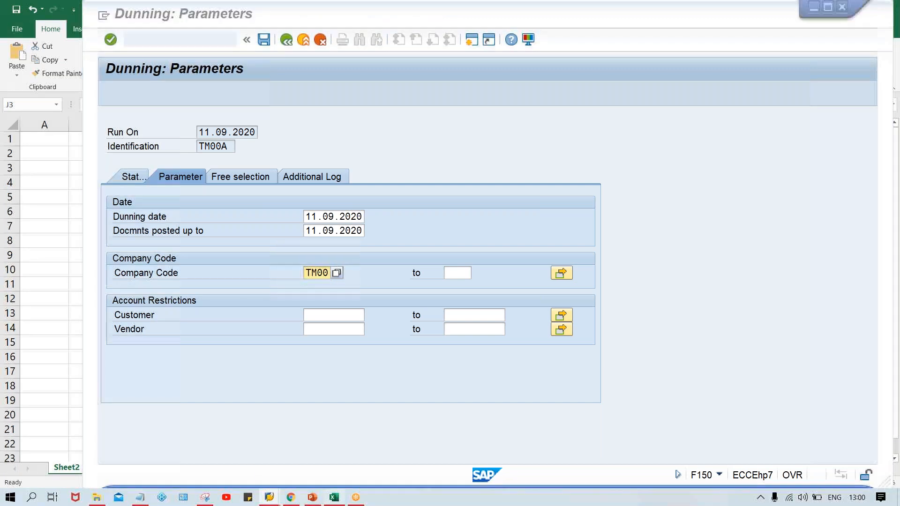
click(563, 208)
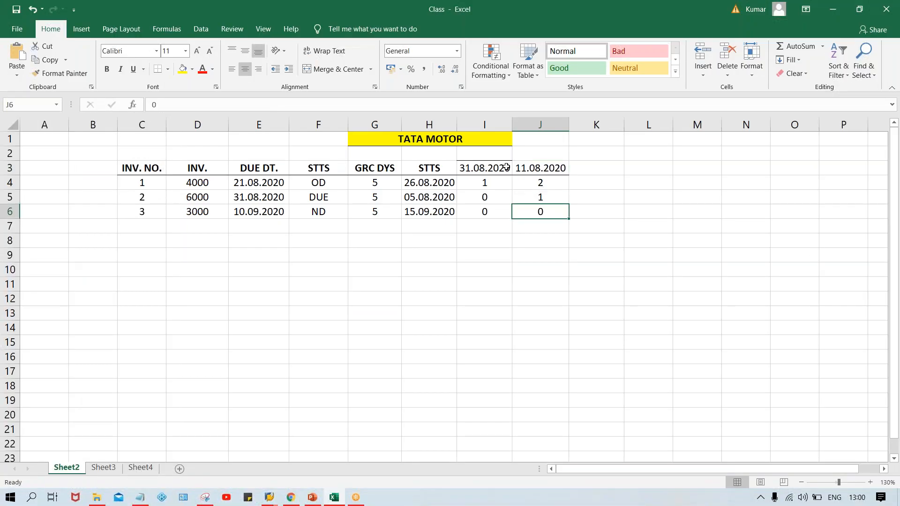
click(528, 166)
double_click(530, 166)
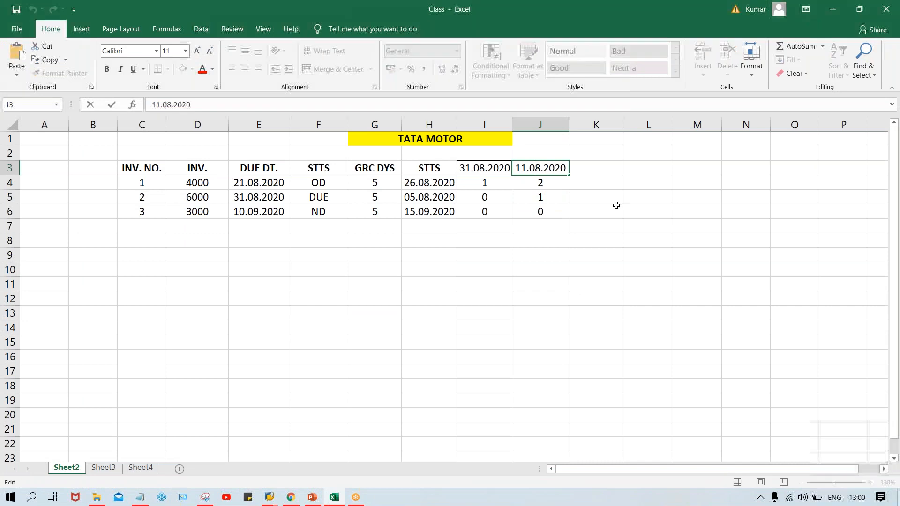
key(BackSpace)
text(9)
key(Return)
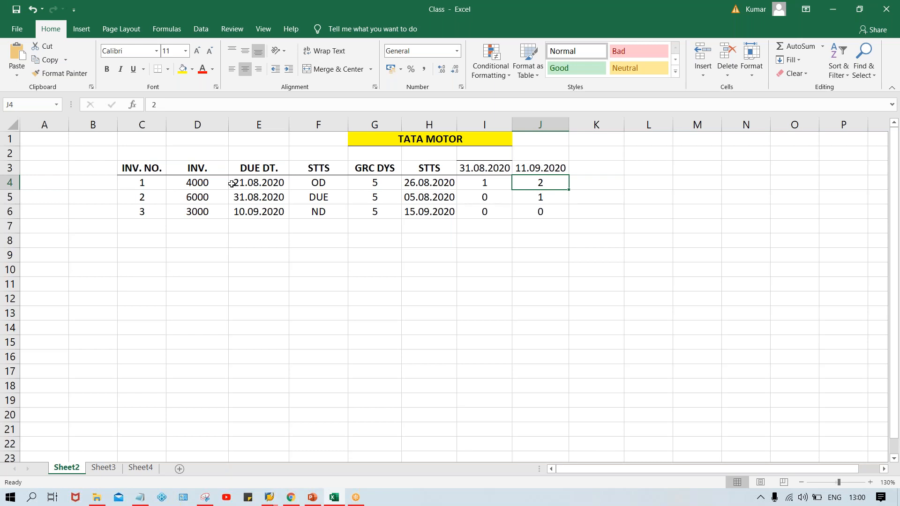
Step: Switch back to the SAP dunning parameters and enter the customer's account number as the account restriction
click(273, 495)
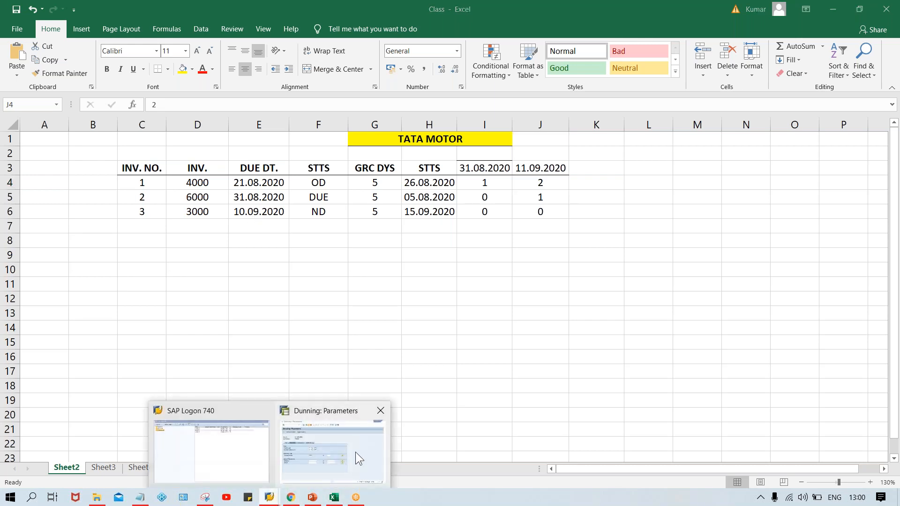
click(358, 458)
click(319, 316)
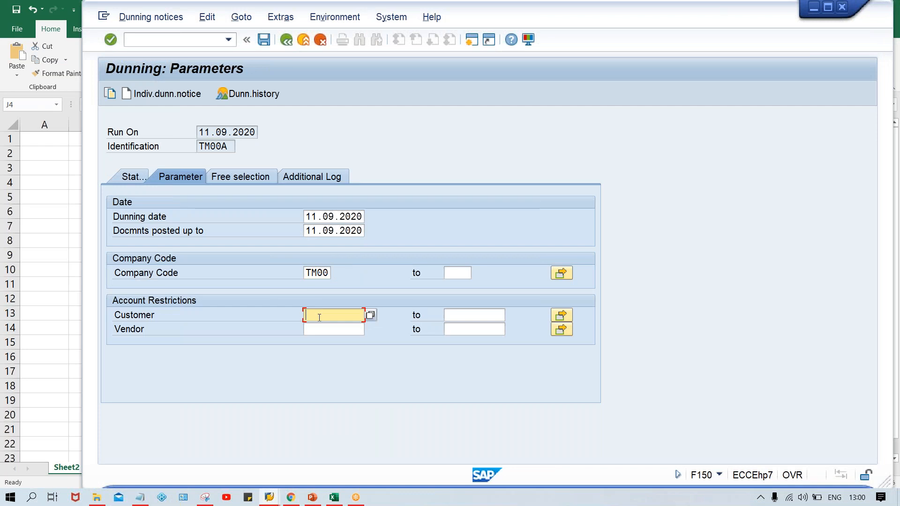
key(space)
key(Down)
key(Return)
Step: Enter the same customer account number for the additional log and save the 11.09.2020 run's parameters
click(321, 172)
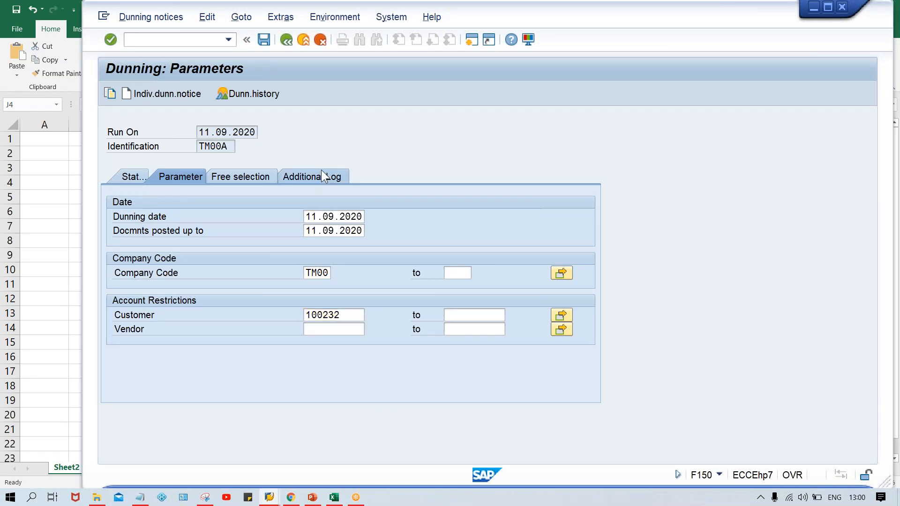
key(space)
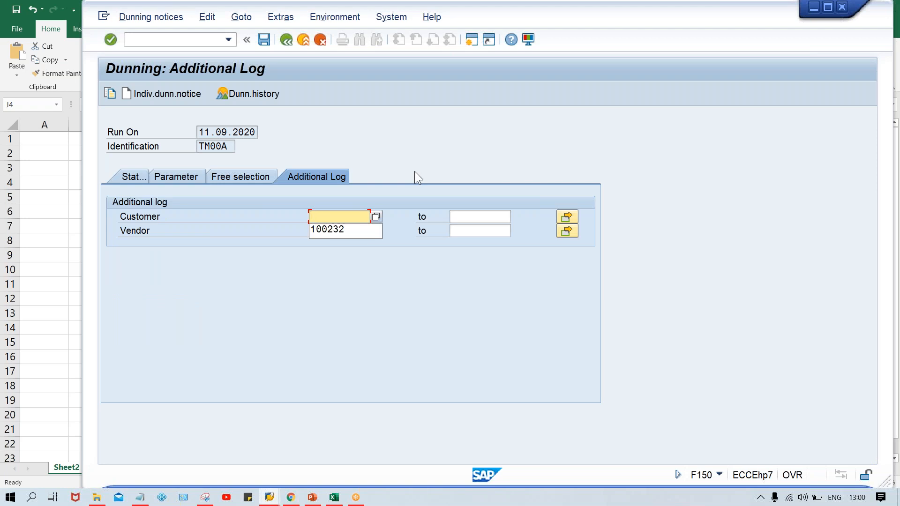
key(Down)
key(Return)
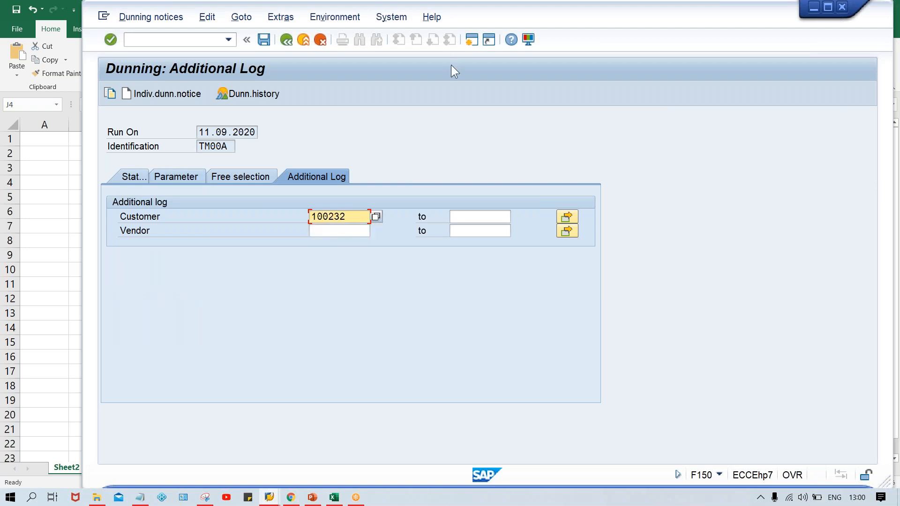
key(ctrl+s)
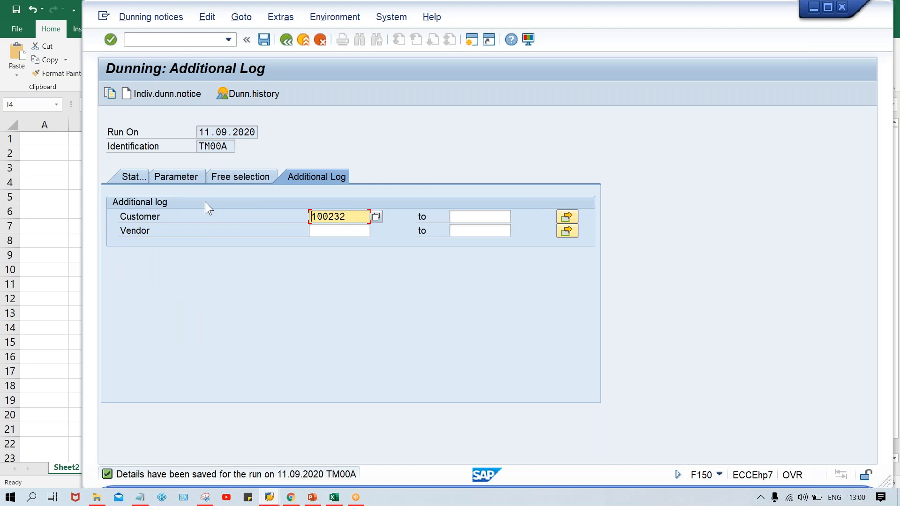
Step: Schedule the 11.09.2020 TM00A dunning run to start immediately with output device LP01
click(127, 176)
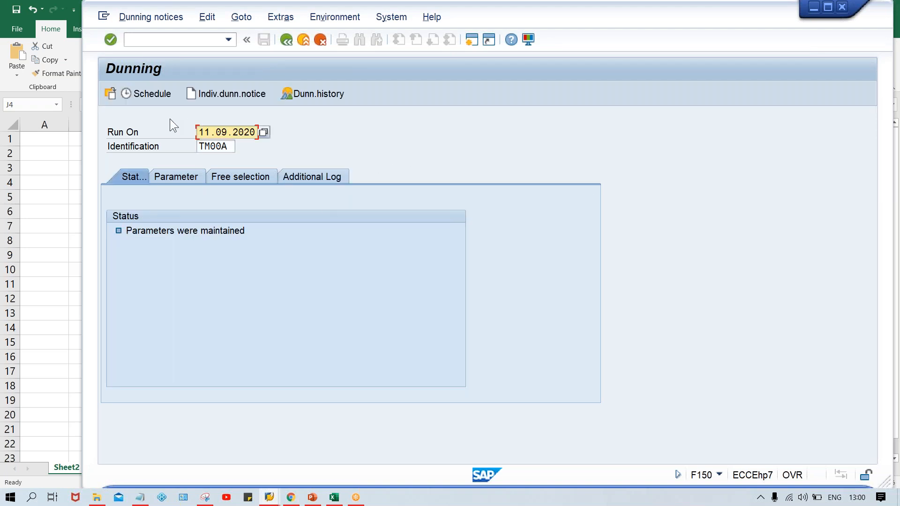
click(146, 93)
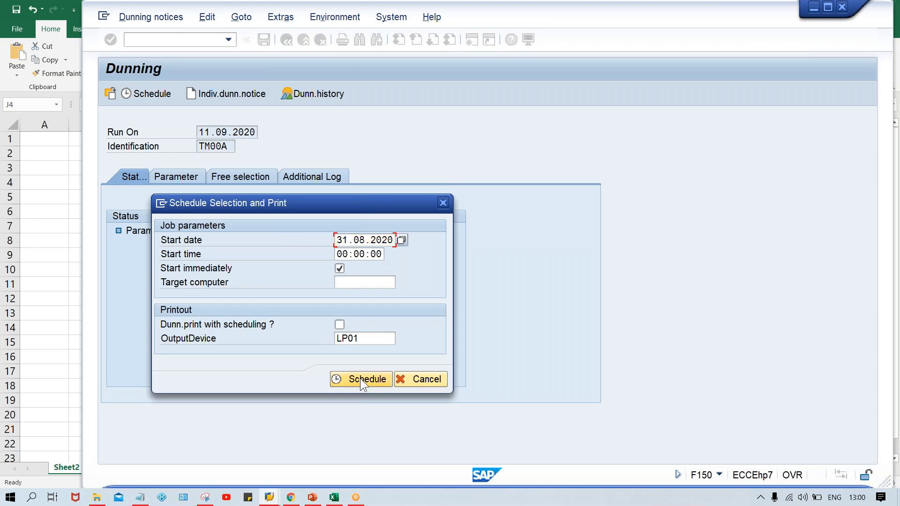
click(361, 378)
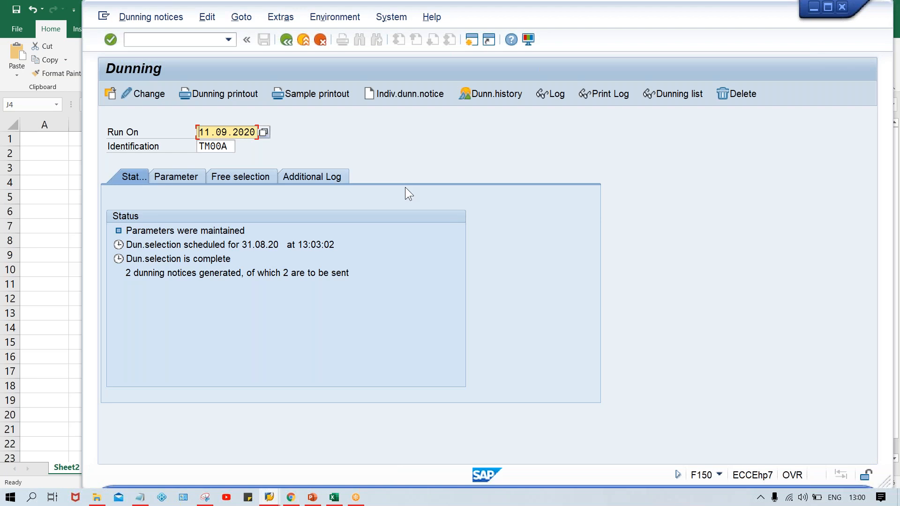
Step: Preview the sample dunning printout on LP01 and read the first notice's invoice, arrears and dunning charge
click(331, 96)
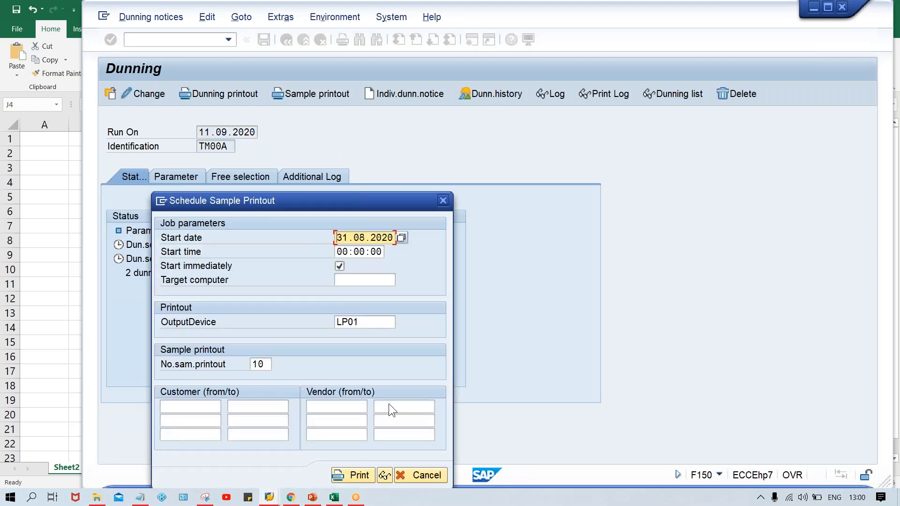
click(384, 475)
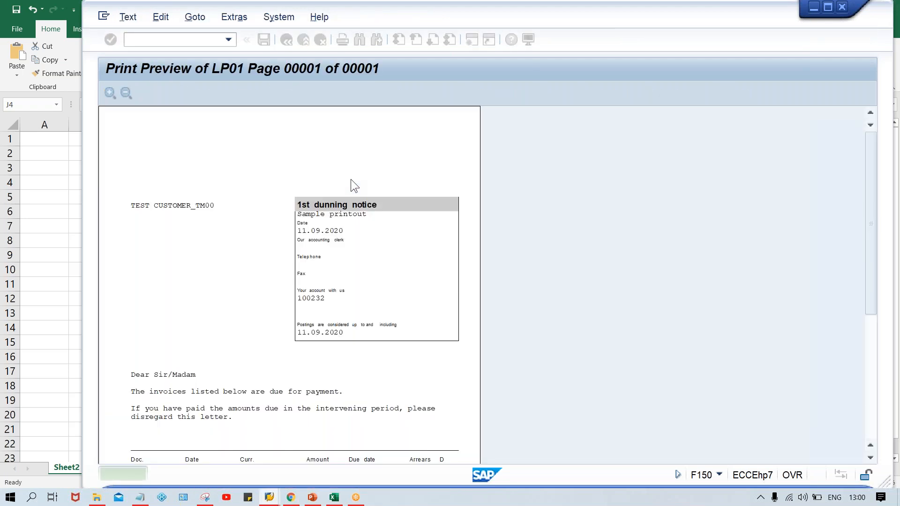
scroll(414, 214, down, 1)
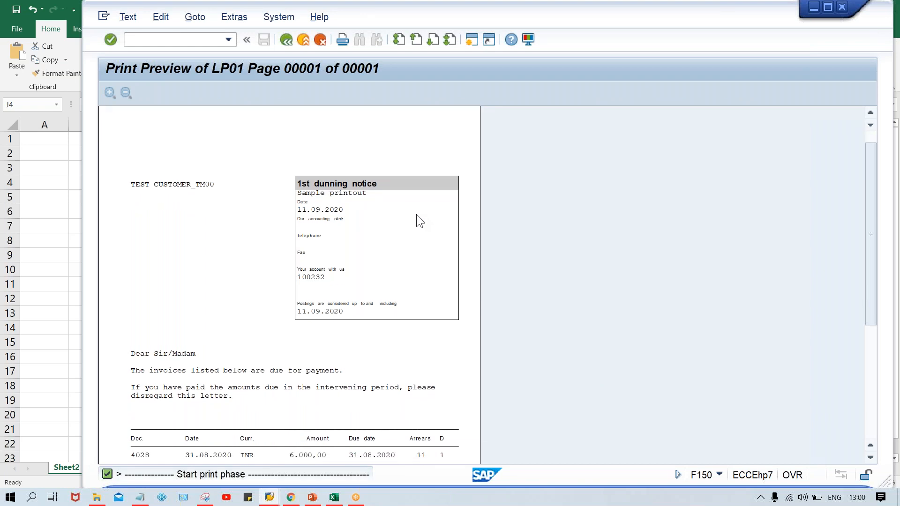
scroll(416, 215, down, 2)
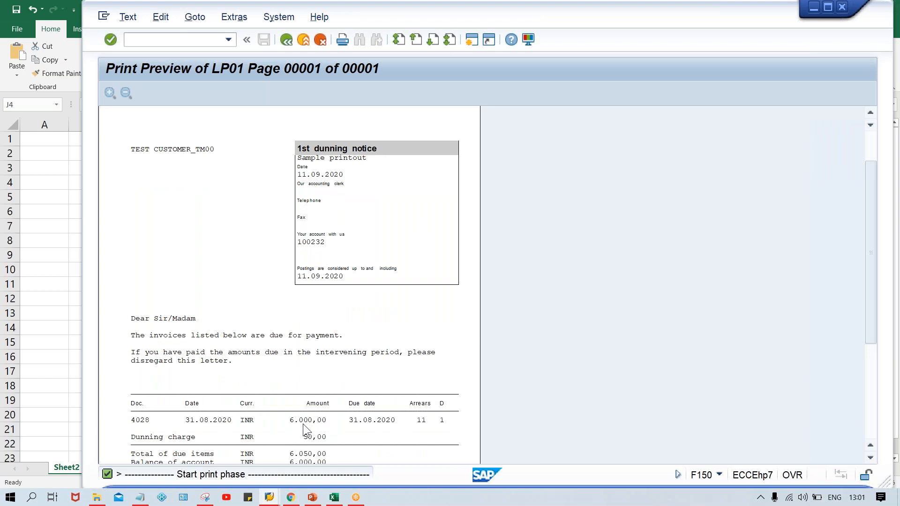
Step: Compare the notice with the 6000 and 4000 invoice rows in the Excel dunning table
click(337, 498)
drag(536, 199, 185, 196)
drag(555, 181, 208, 184)
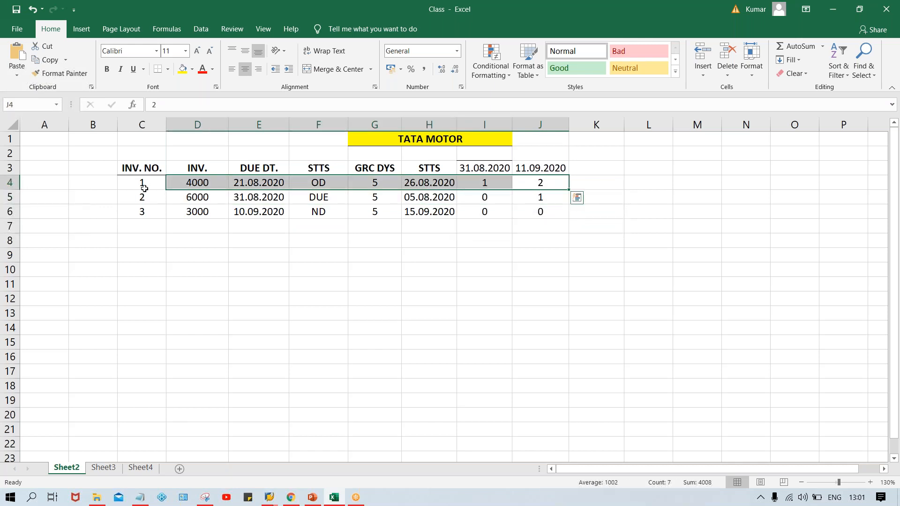
click(205, 182)
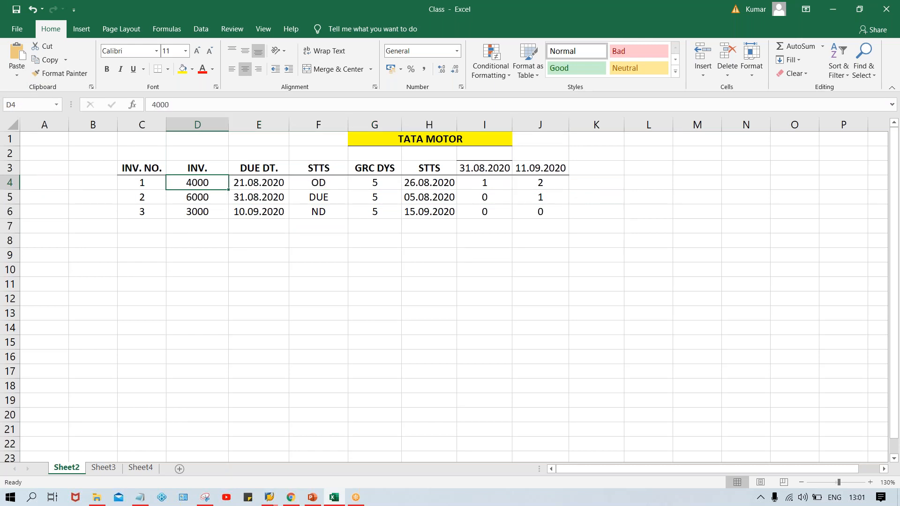
Step: Record the dunning charges beside the 11.09.2020 levels: 50 in K5 for invoice 2 and 100 in K4 for invoice 1
click(586, 200)
text(50)
key(Up)
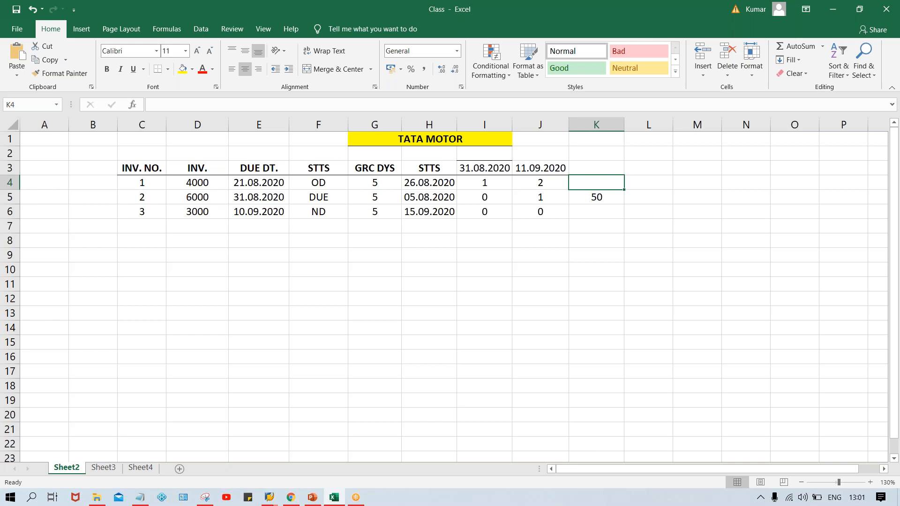
text(100)
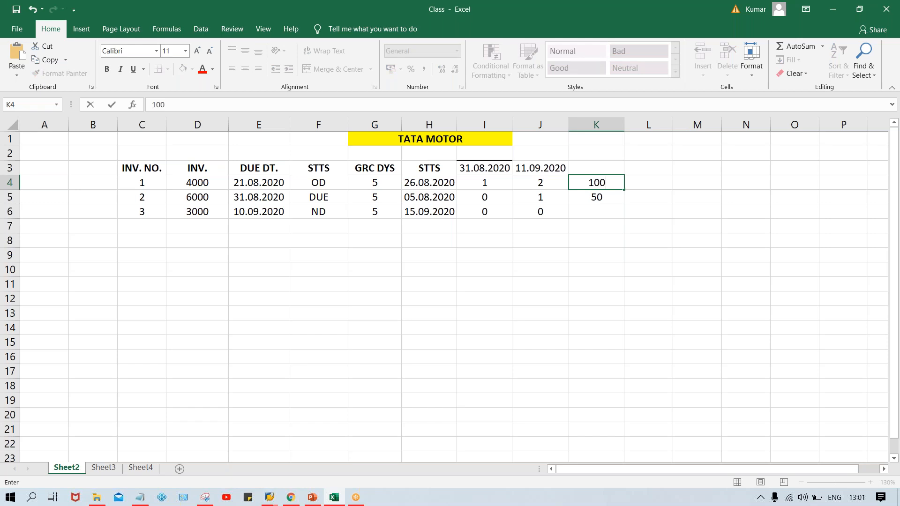
key(Return)
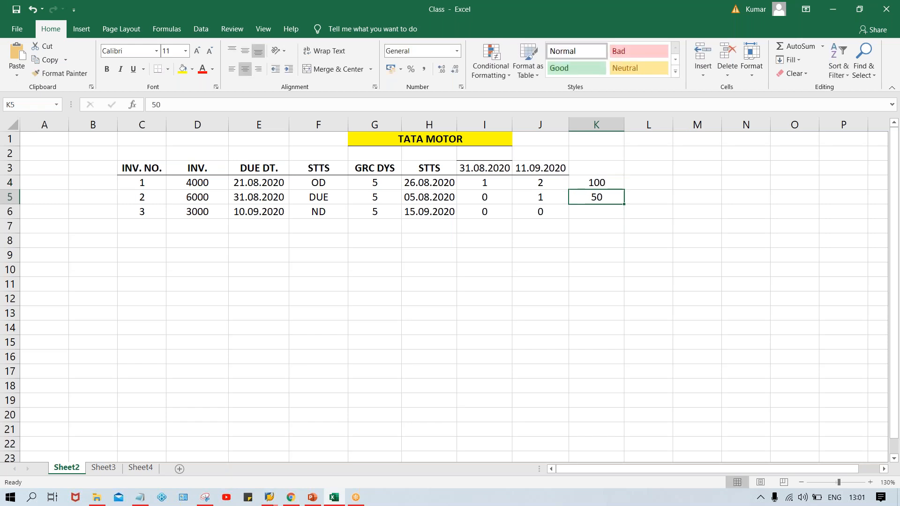
click(576, 179)
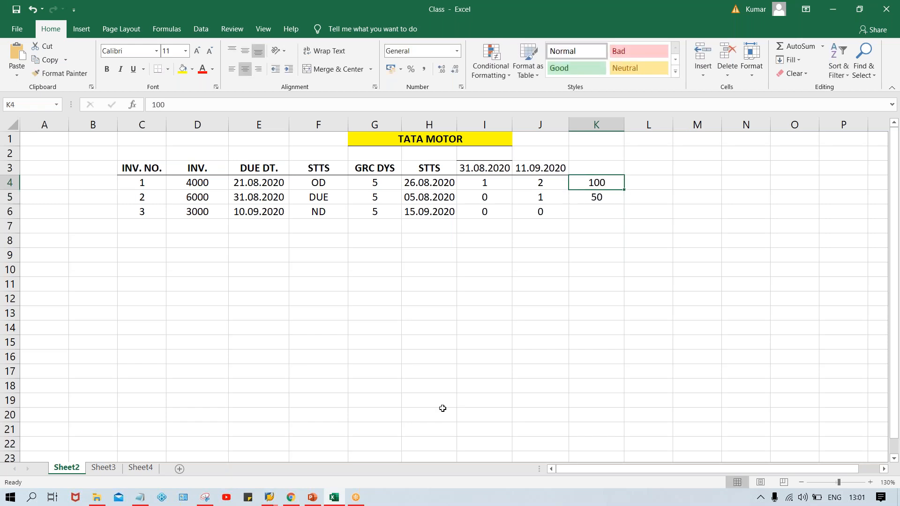
Step: Return to the SAP print preview, check the first notice's level and charge, and examine the second dunning notice
click(269, 497)
click(348, 455)
scroll(354, 270, down, 2)
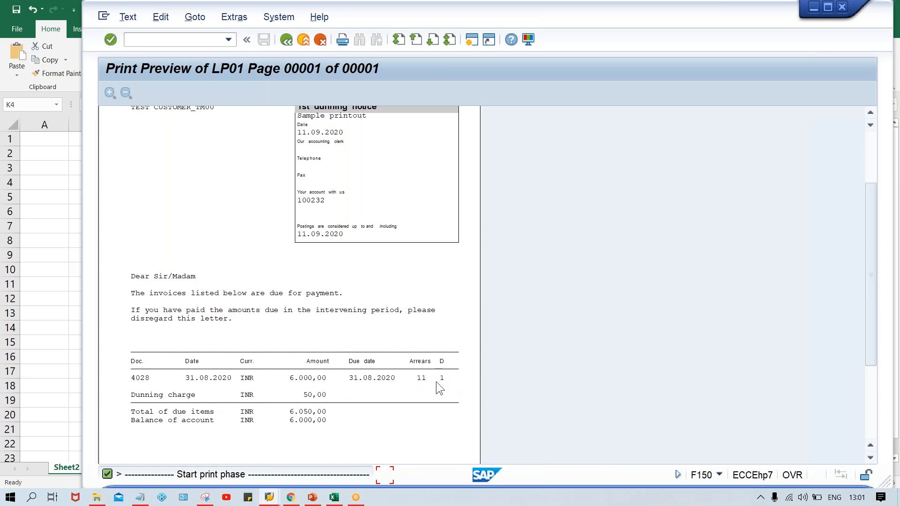
click(288, 43)
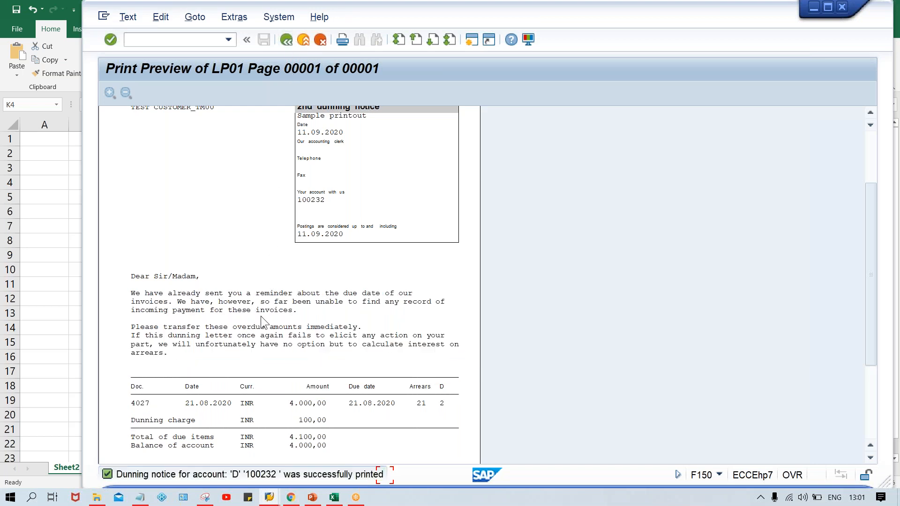
scroll(261, 316, up, 1)
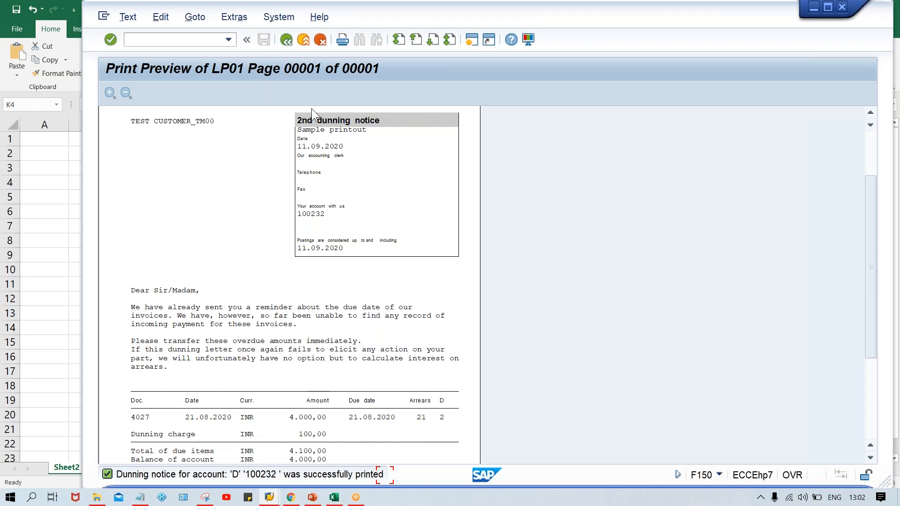
Step: Close the print preview, switch to the Excel dunning table and clear the dunning charges from K4:K6
click(290, 39)
click(290, 38)
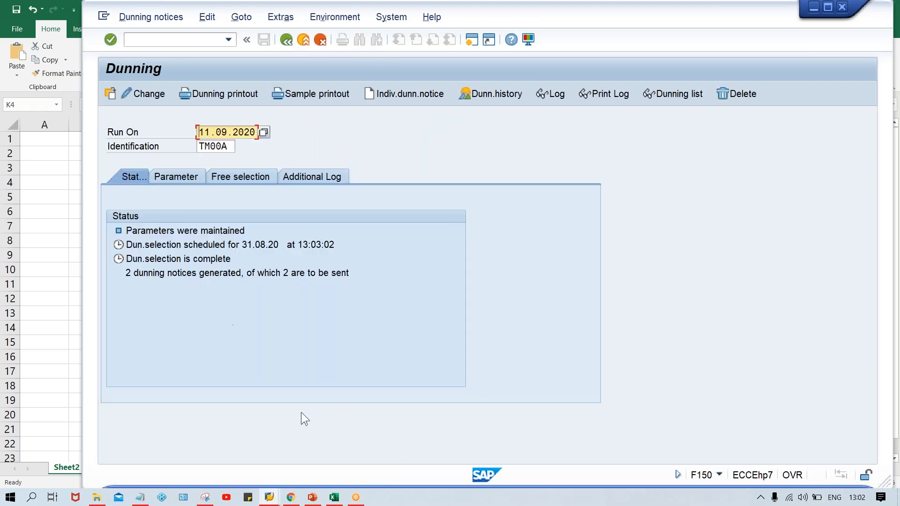
click(334, 497)
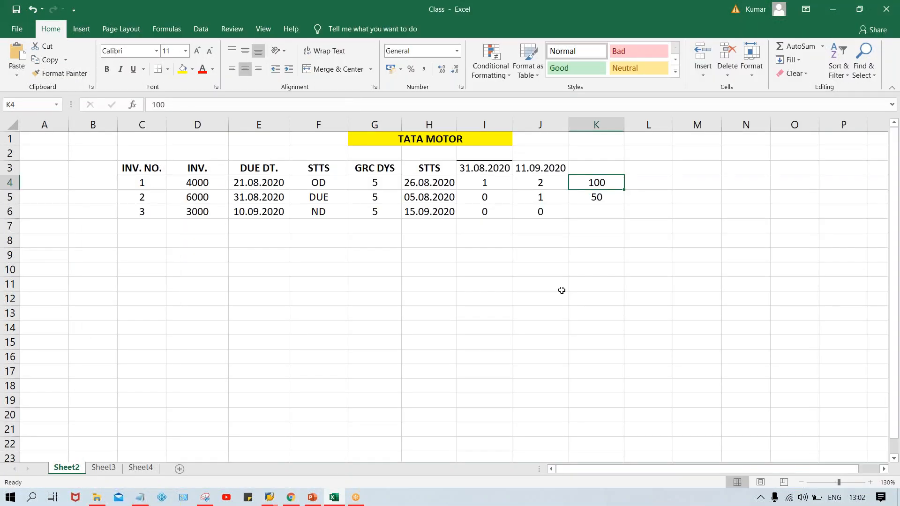
drag(588, 183, 591, 216)
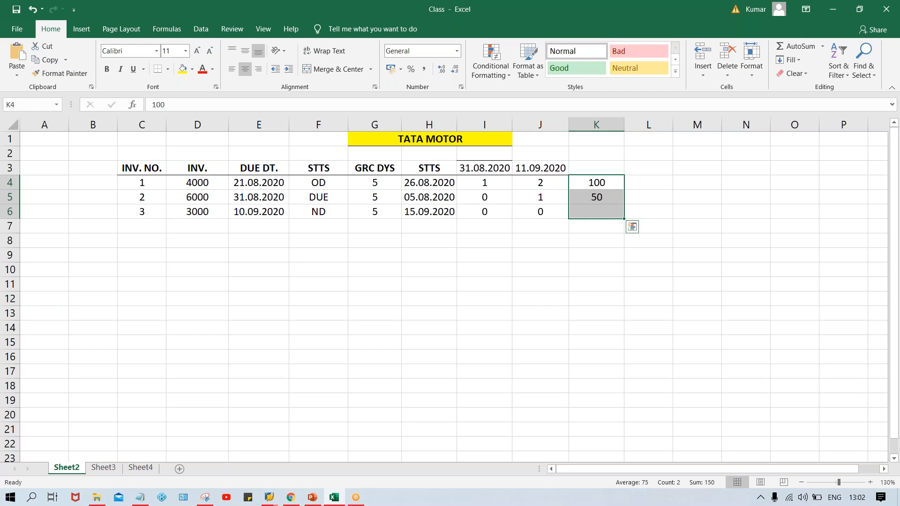
key(Delete)
Step: Add the third dunning run date, 22.09.2020, as a heading in K3 beside 11.09.2020
click(473, 171)
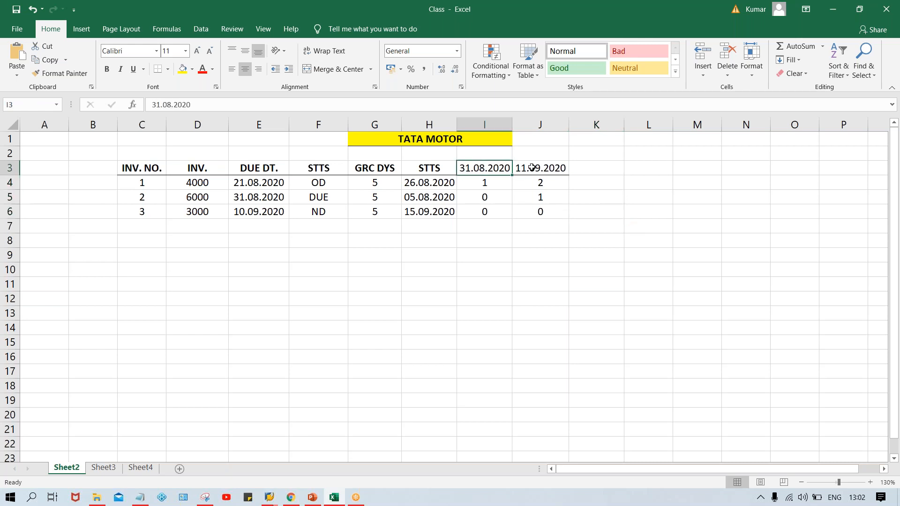
click(532, 168)
click(600, 169)
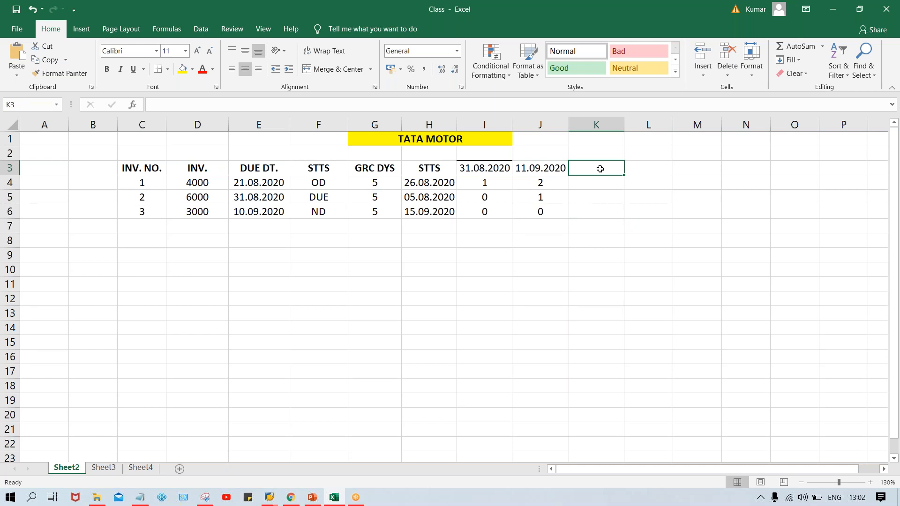
text(22.09.2020)
key(Return)
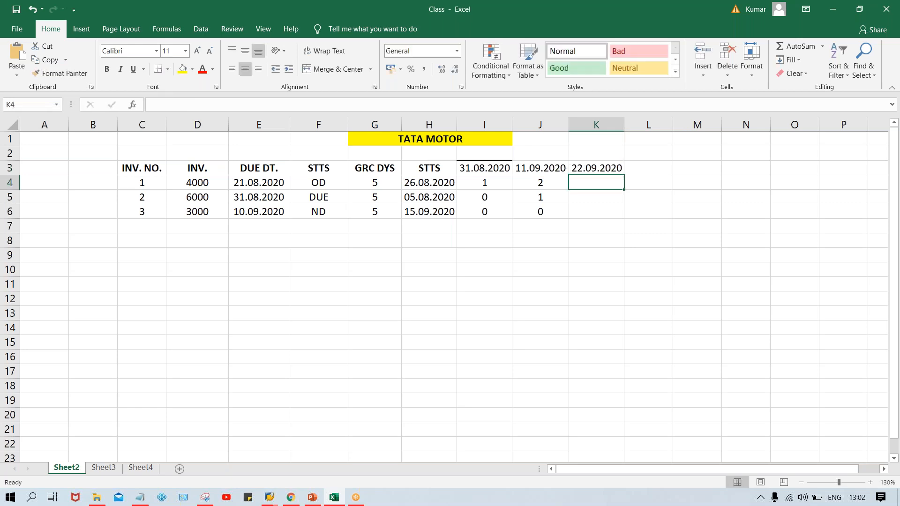
click(597, 168)
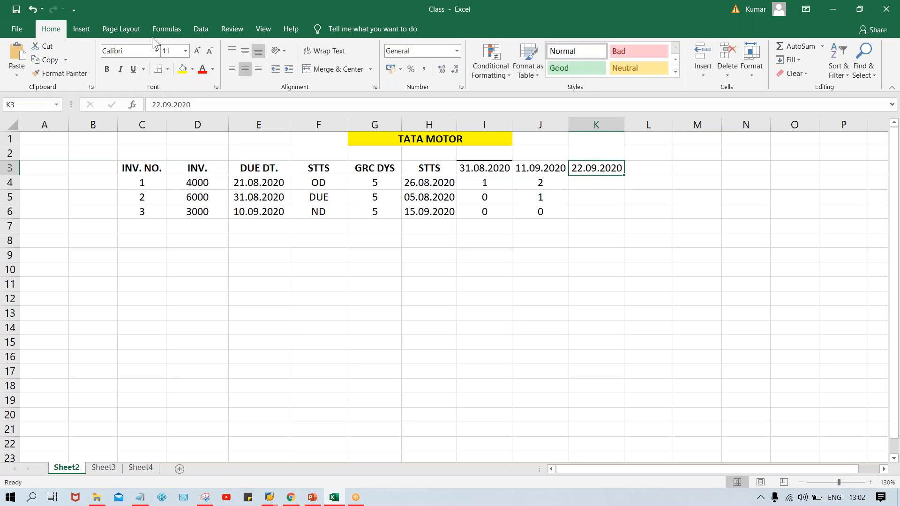
click(588, 267)
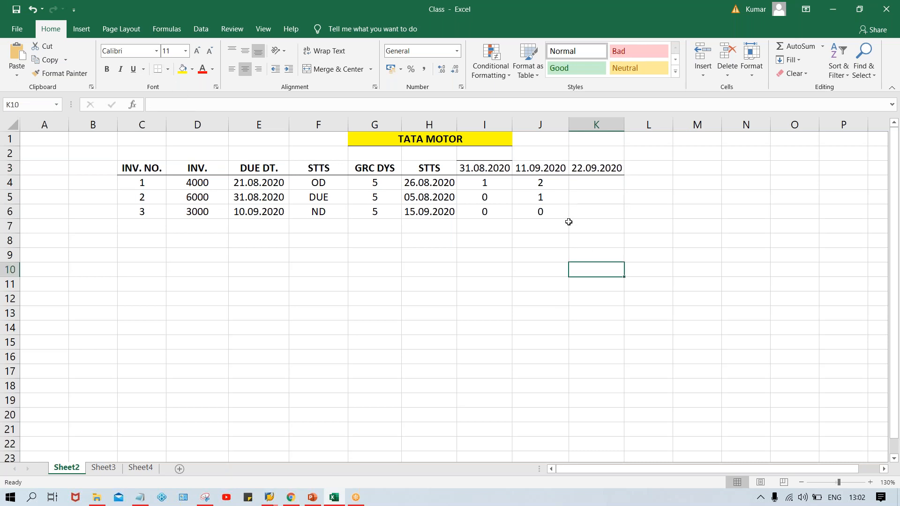
Step: Enter dunning level 1 for invoice 3 under 22.09.2020 in K6, checking its grace-period date in column H
click(589, 216)
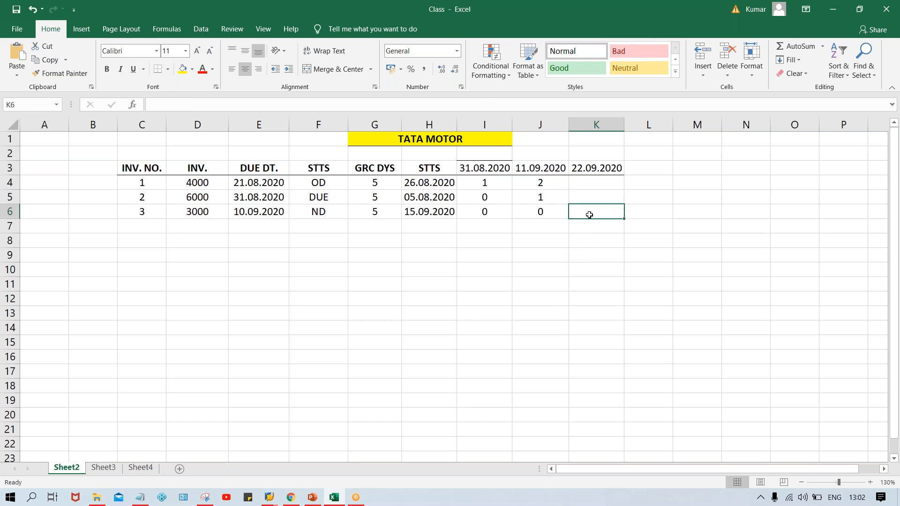
click(434, 215)
click(592, 217)
text(1)
key(Up)
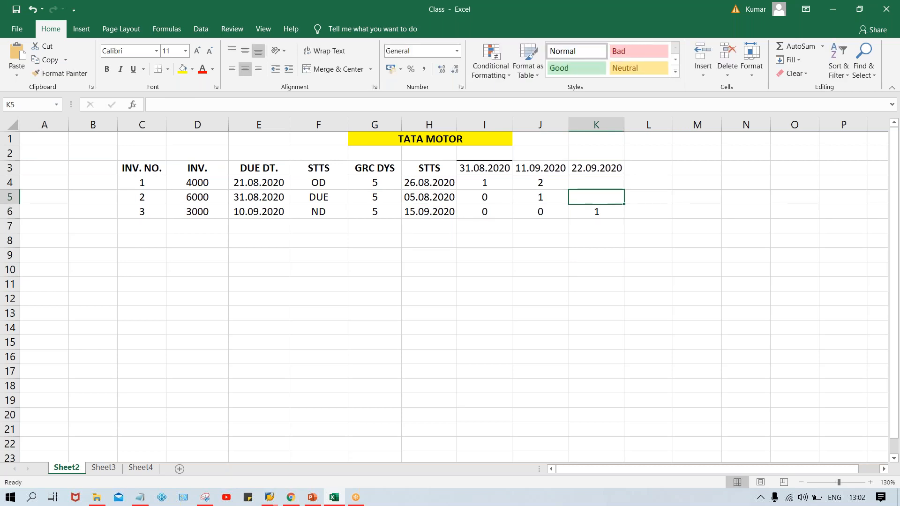
Step: Compare the 11.09.2020 and 22.09.2020 run dates and enter dunning level 2 for invoice 2 in K5
click(536, 171)
click(593, 158)
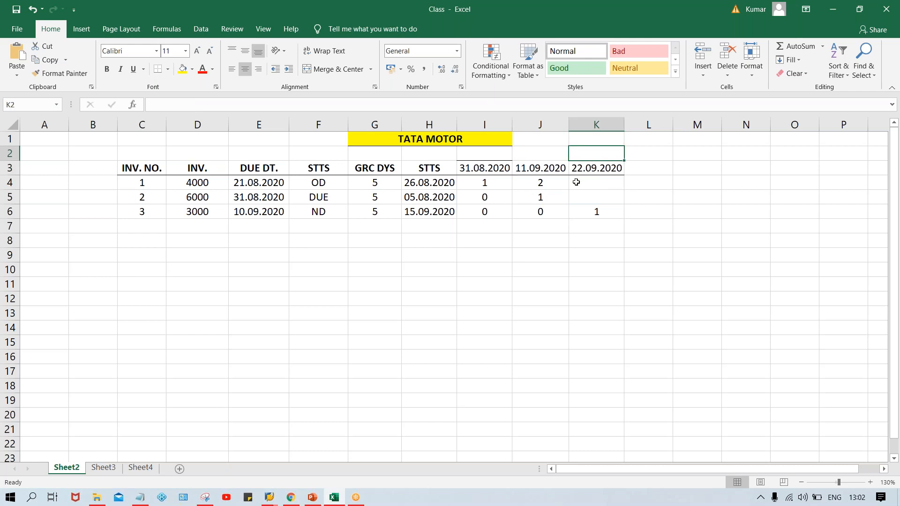
click(556, 170)
click(597, 169)
click(532, 198)
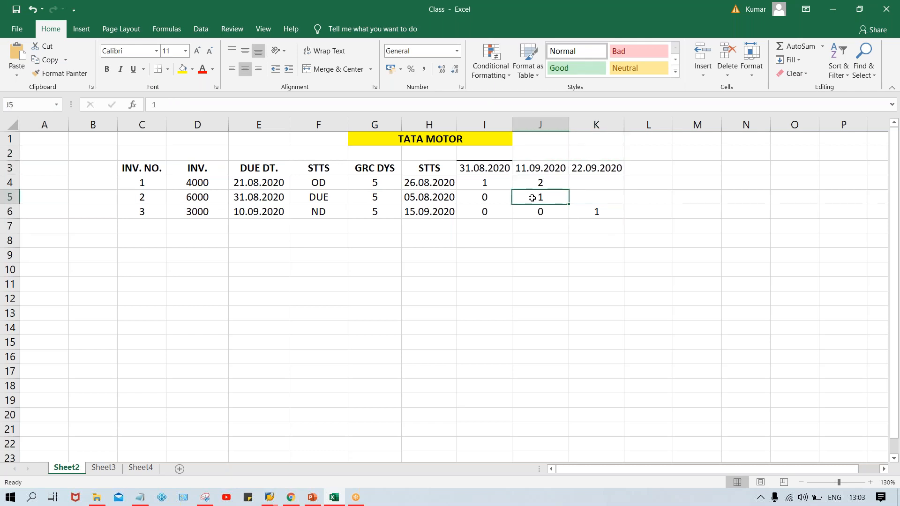
click(588, 194)
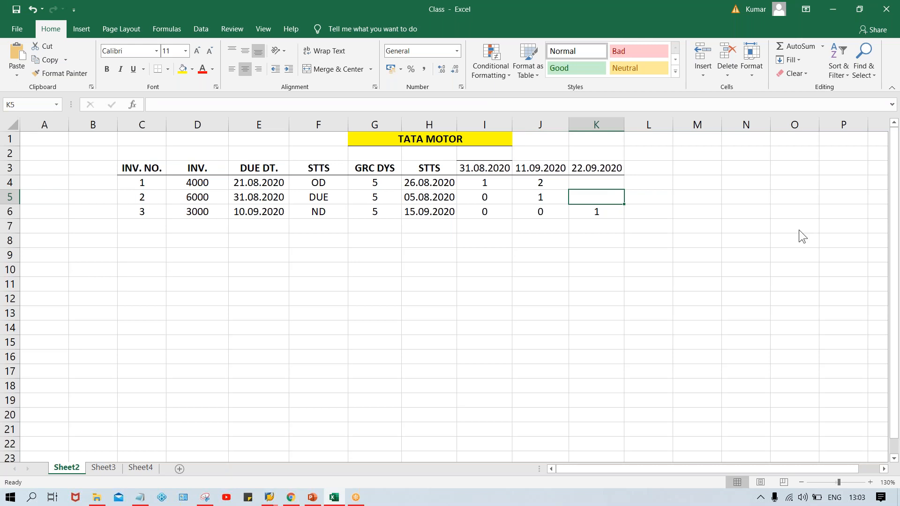
text(2)
key(Up)
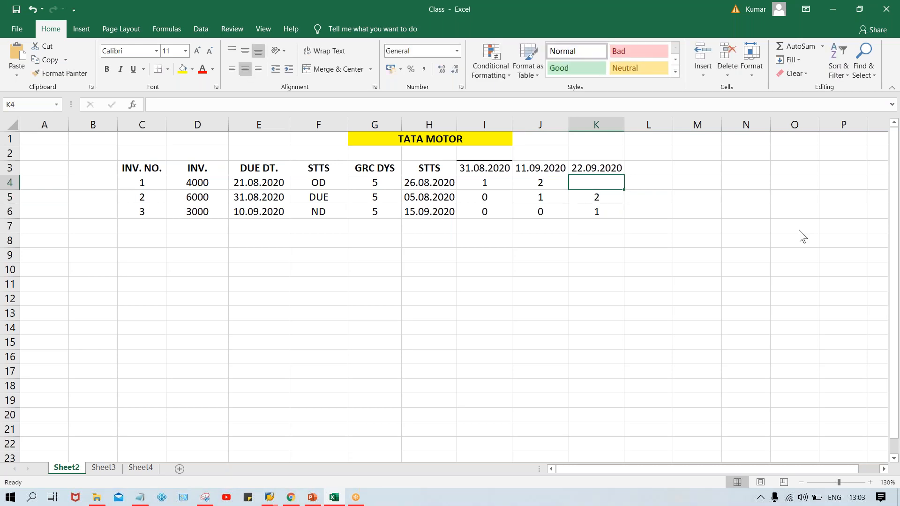
Step: Enter dunning level 3 for invoice 1 under 22.09.2020 in K4
click(540, 182)
click(598, 184)
text(3)
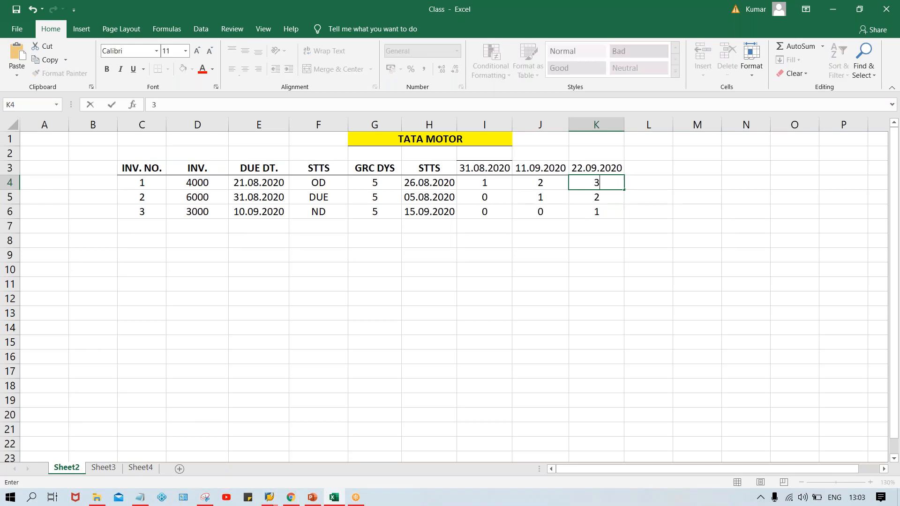
key(Return)
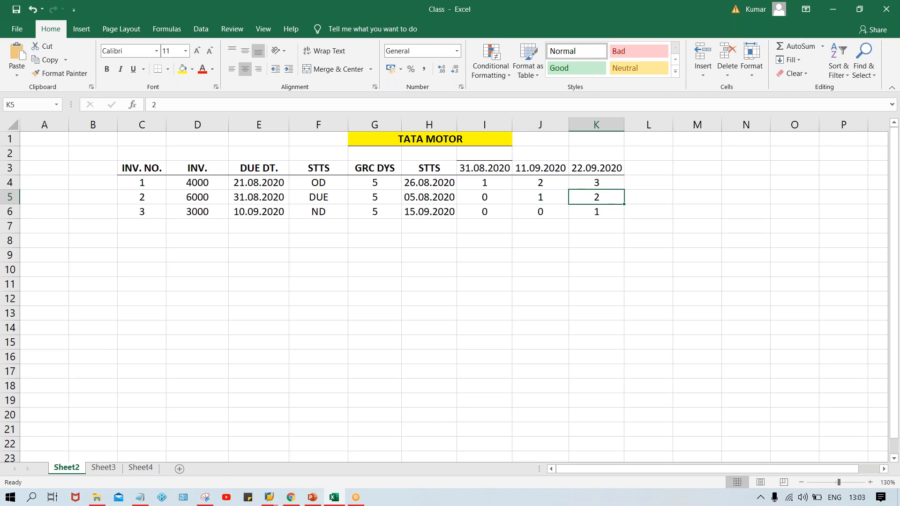
click(592, 224)
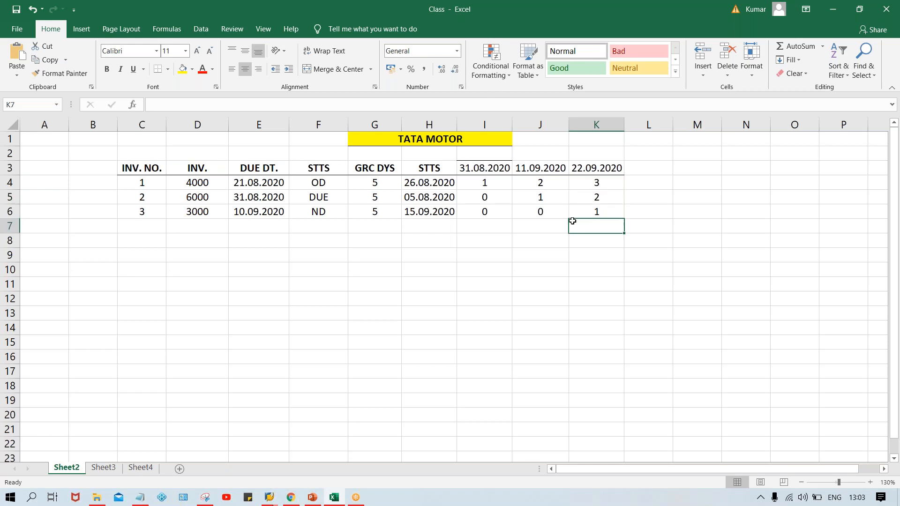
click(602, 181)
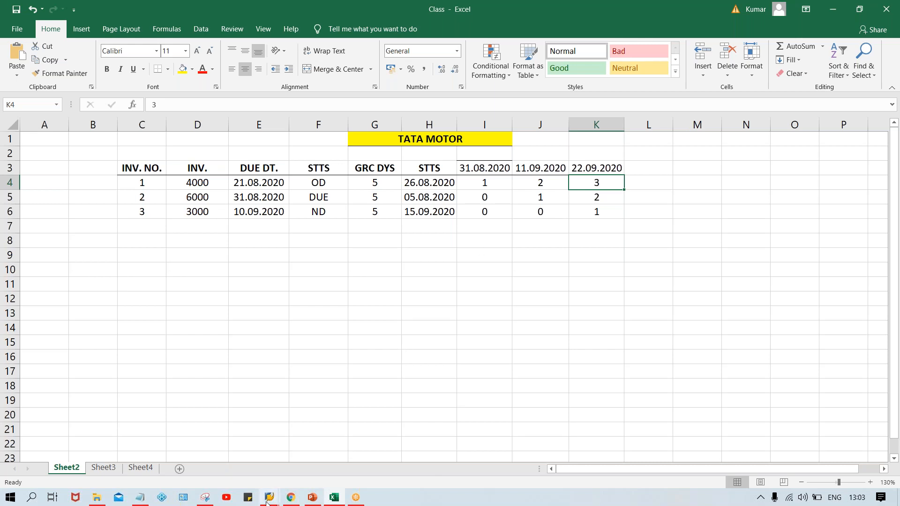
Step: Switch to the SAP Dunning window, open a new session and start transaction FBL5N in it
mouse_move(271, 498)
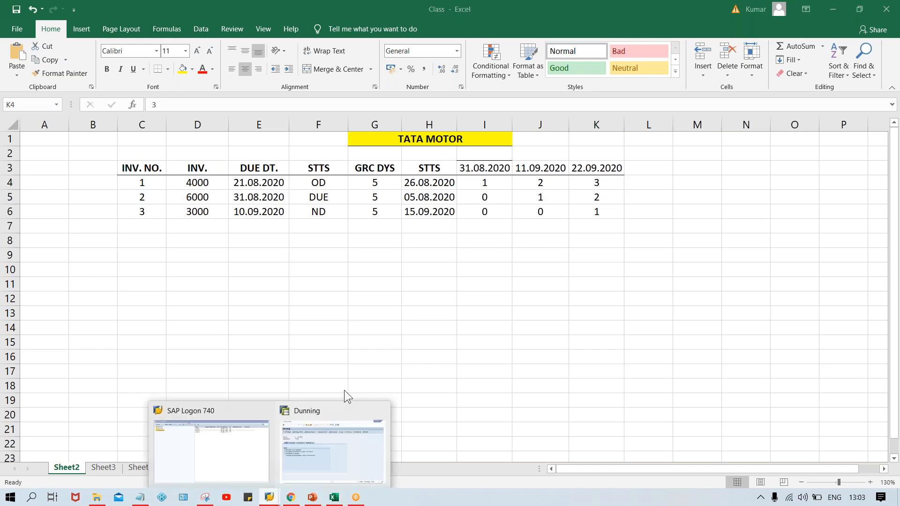
click(326, 456)
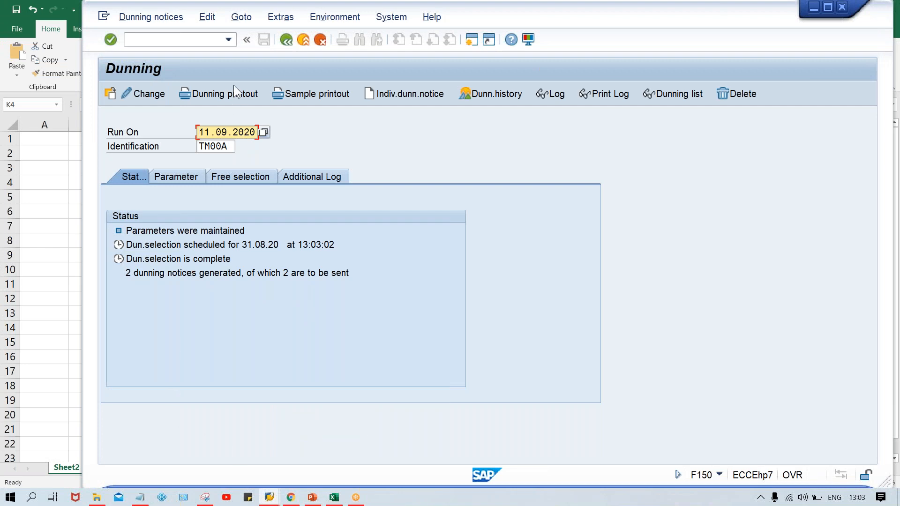
click(471, 39)
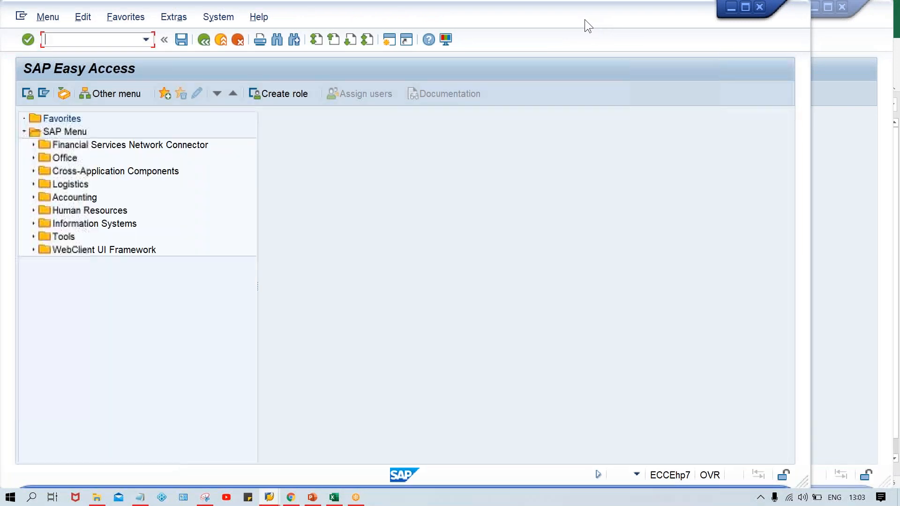
drag(584, 19, 646, 18)
text(GF)
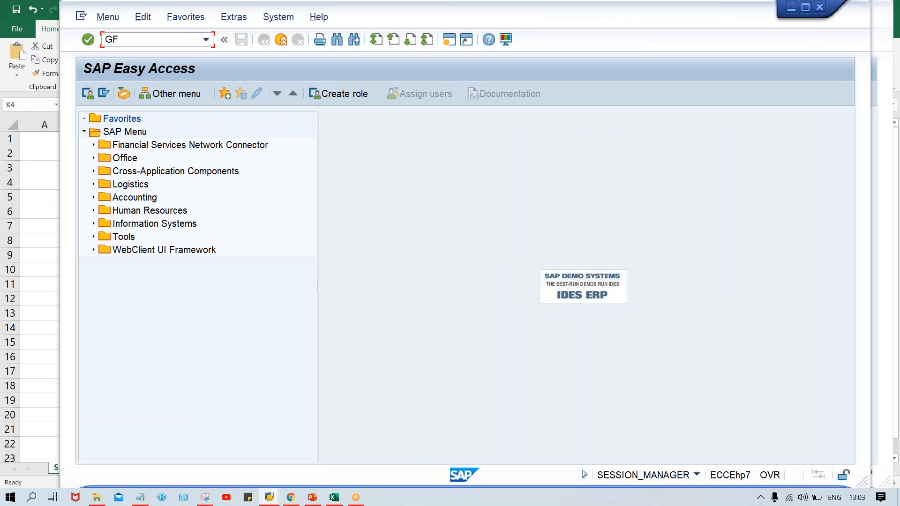
key(BackSpace)
key(BackSpace)
text(FBL5N)
key(Return)
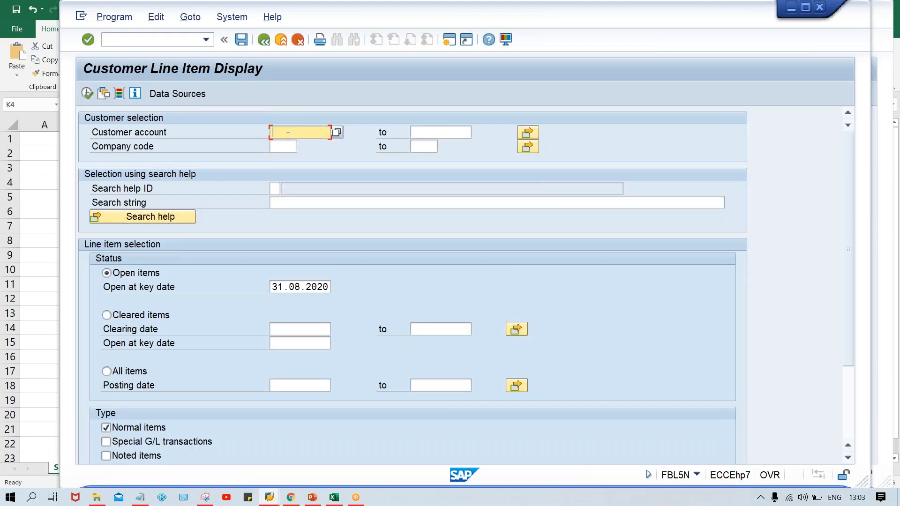
Step: Display all line items of the test customer in company code TM00
key(Tab)
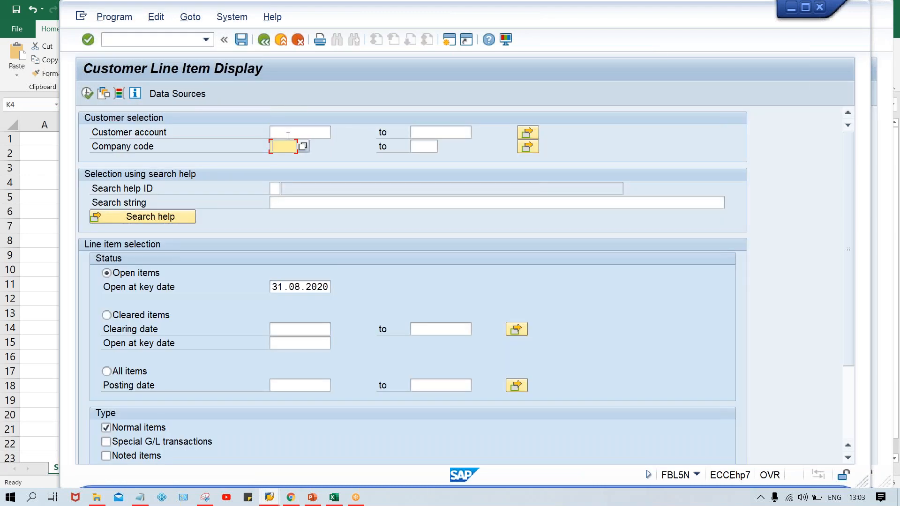
text(TM00)
click(288, 134)
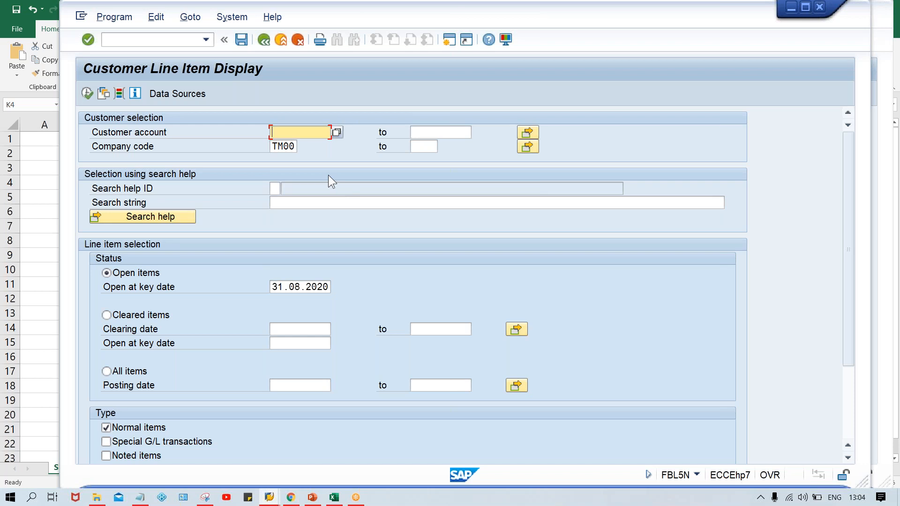
text(1)
key(Down)
key(Return)
click(121, 374)
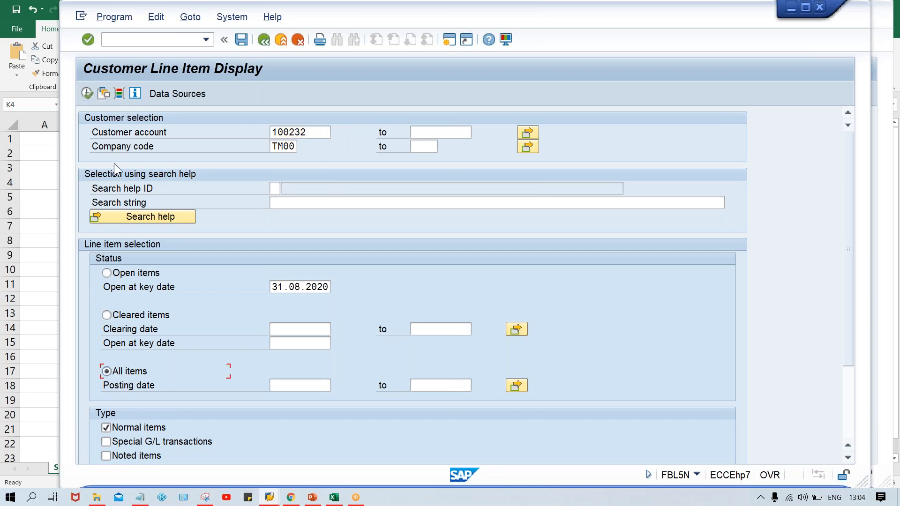
click(88, 93)
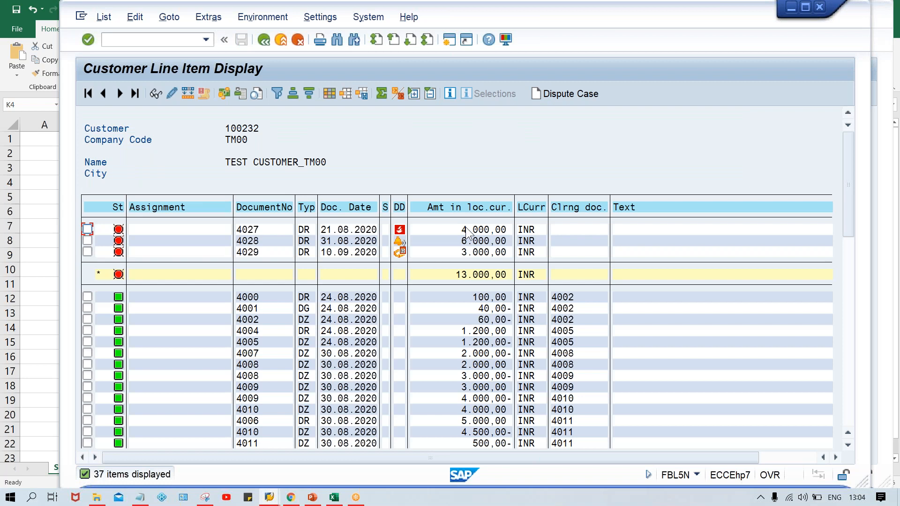
Step: Open the 4.000,00 and 6.000,00 open invoices in turn and check each one's last dunned date and dunning level
click(464, 242)
click(464, 231)
double_click(465, 230)
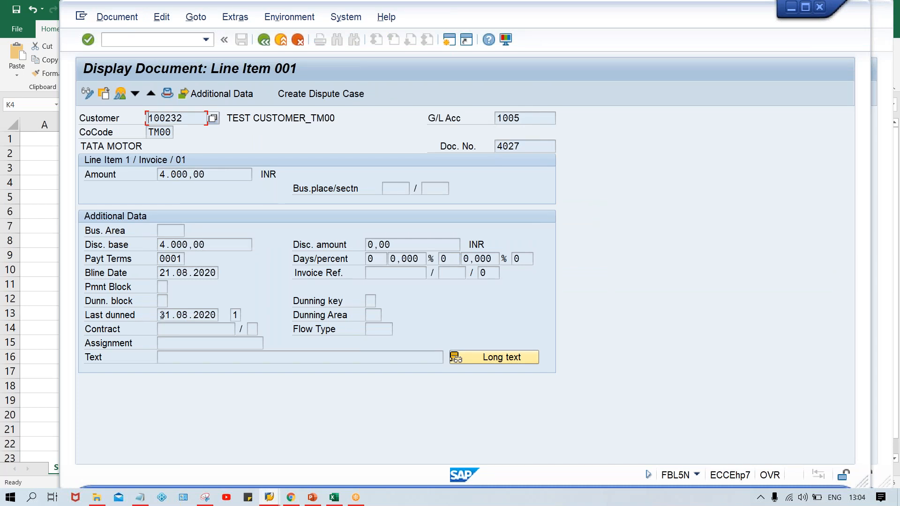
drag(159, 315, 219, 315)
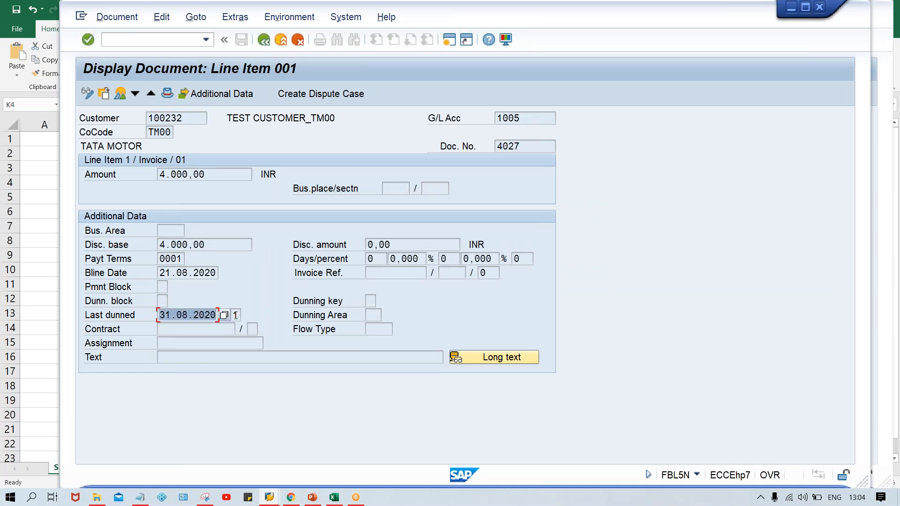
key(Tab)
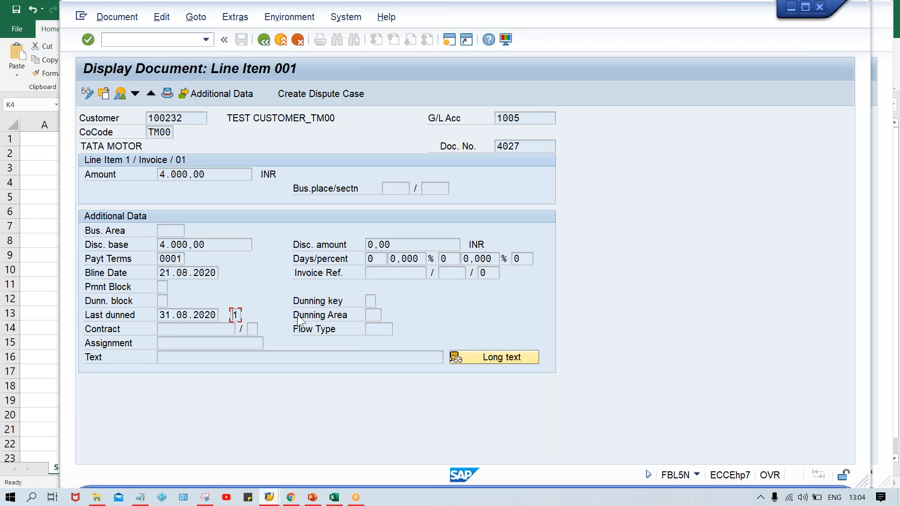
click(261, 40)
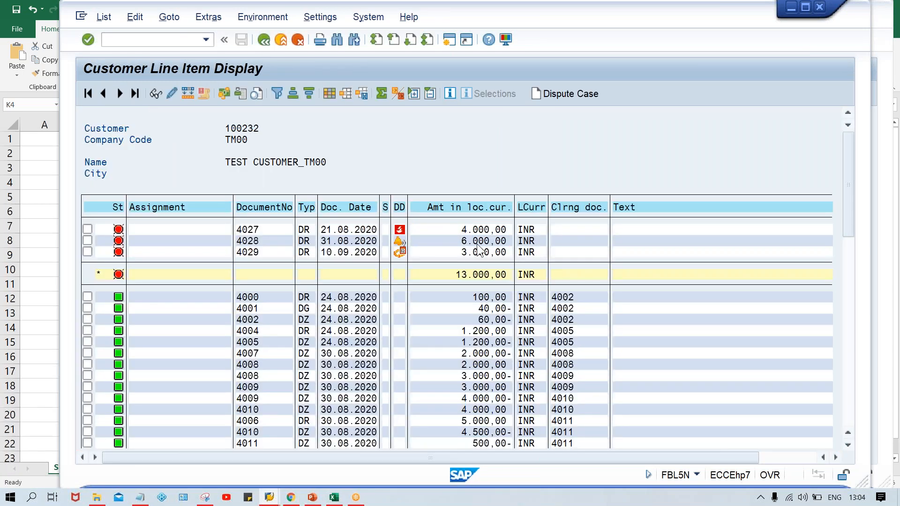
double_click(478, 242)
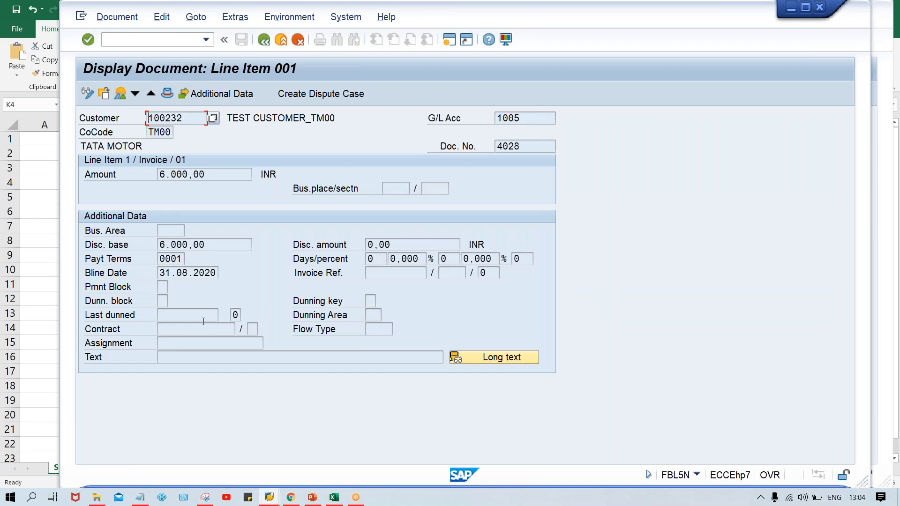
click(264, 40)
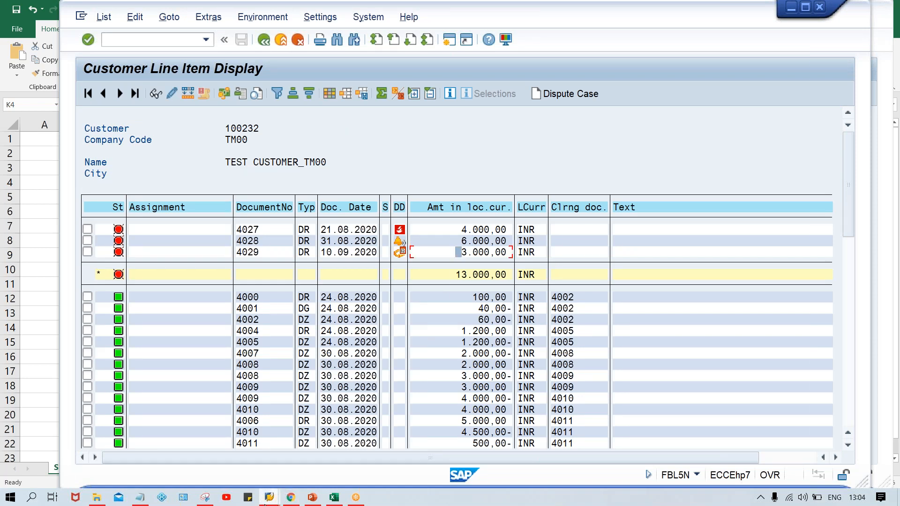
Step: Switch to the SAP Dunning window, print run 11.09.2020 TM00A immediately on output device LP01, and refresh the run status
mouse_move(266, 504)
click(308, 463)
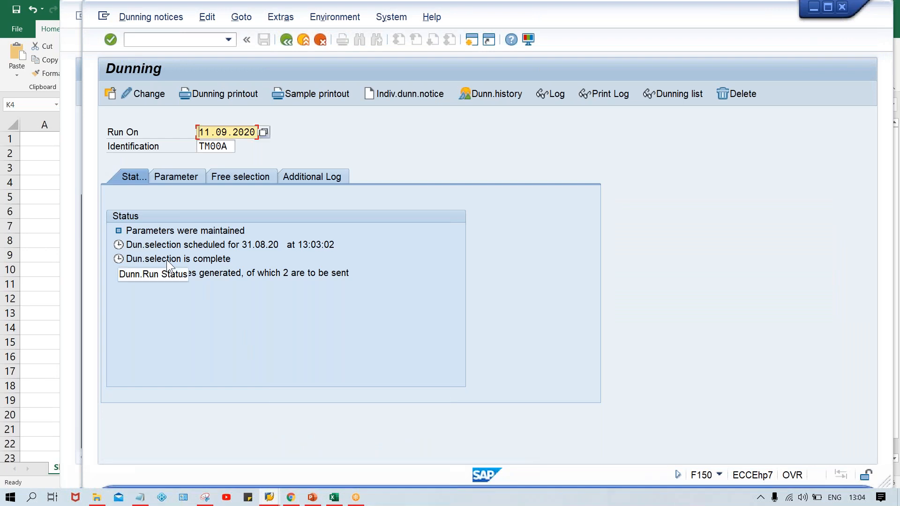
click(203, 94)
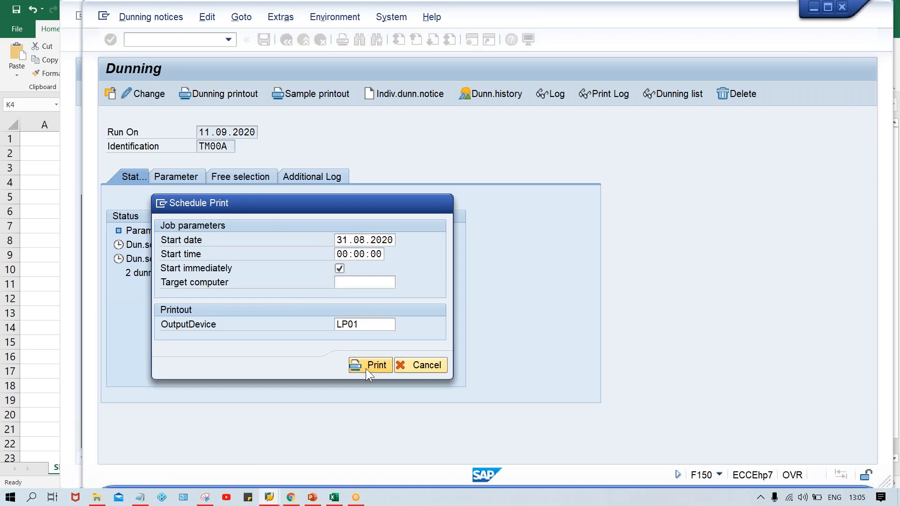
click(366, 369)
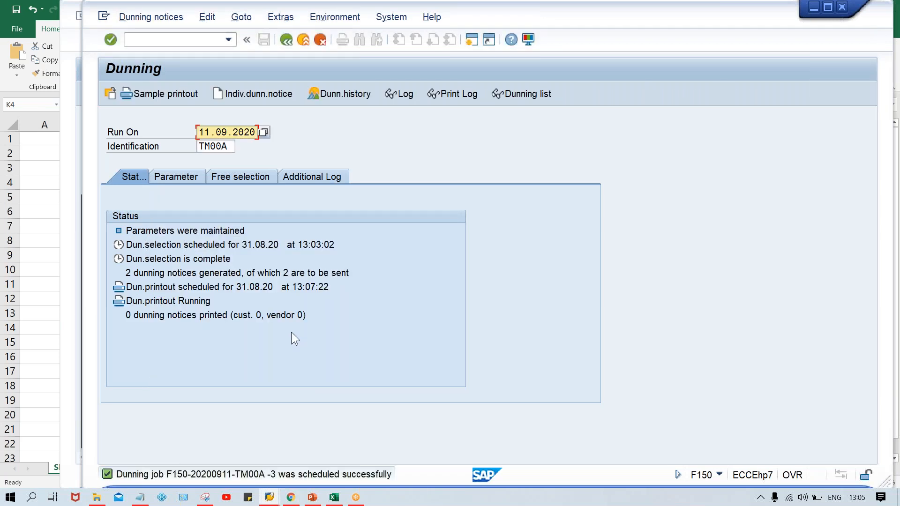
key(Return)
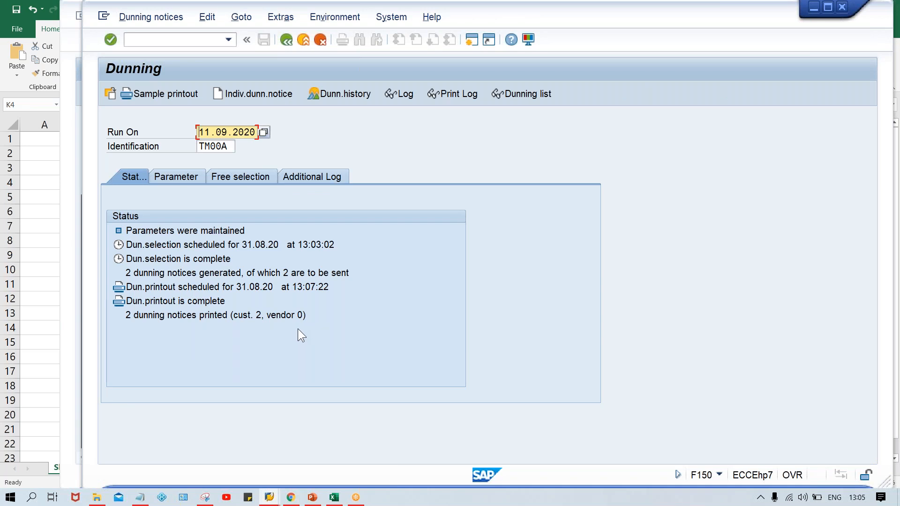
Step: Return to the customer line items and check the last dunned date and dunning level of the 4.000,00 invoice
click(270, 497)
click(351, 461)
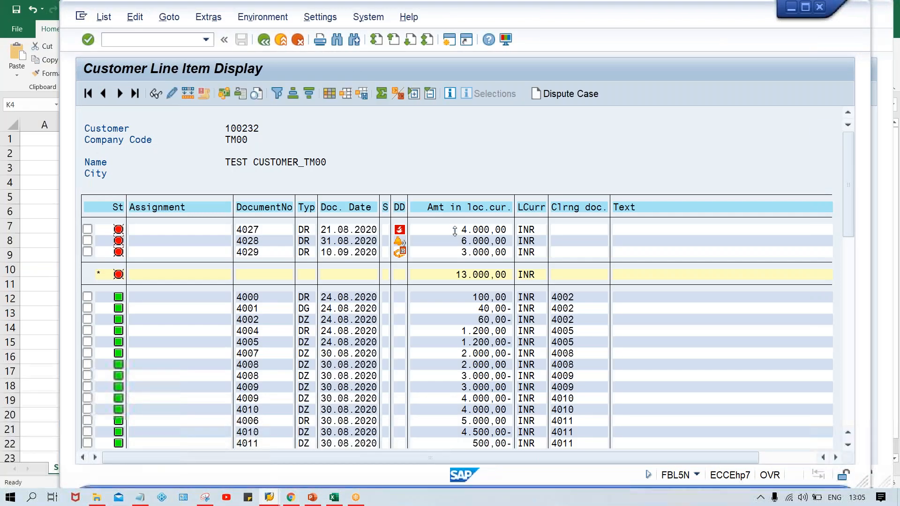
double_click(471, 229)
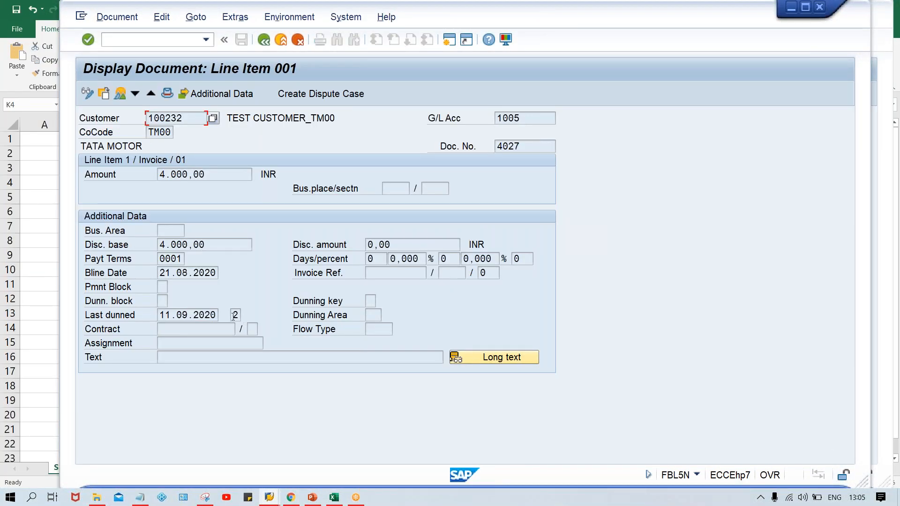
click(234, 315)
drag(159, 315, 224, 315)
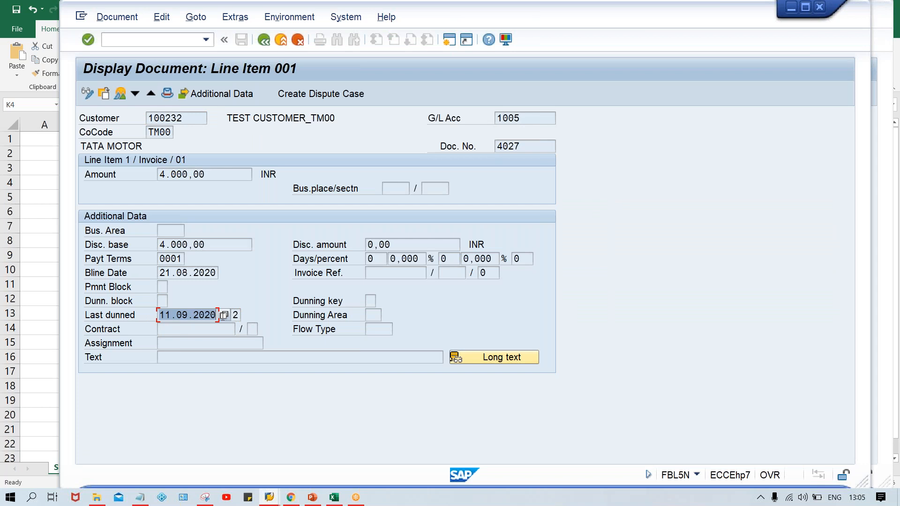
click(264, 40)
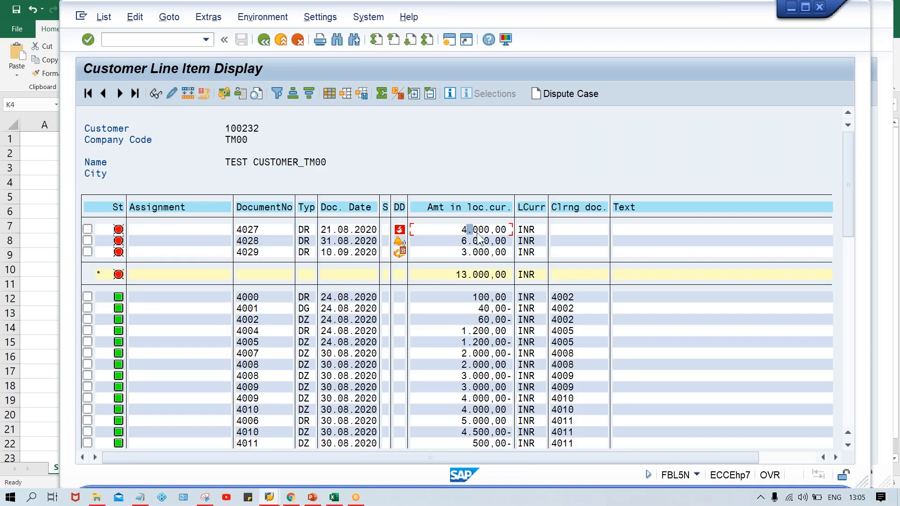
Step: Open the 6.000,00 and 3.000,00 open invoices in turn and check each one's last dunned date and dunning level
double_click(479, 240)
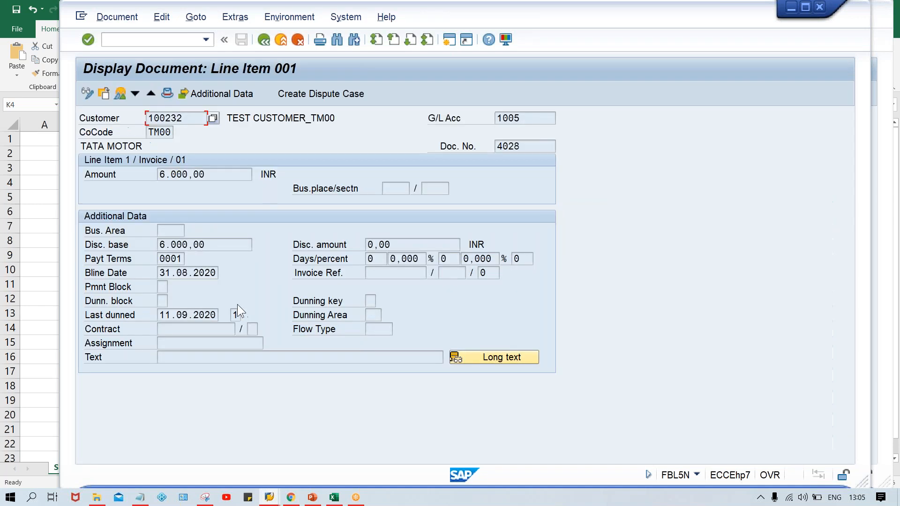
click(235, 315)
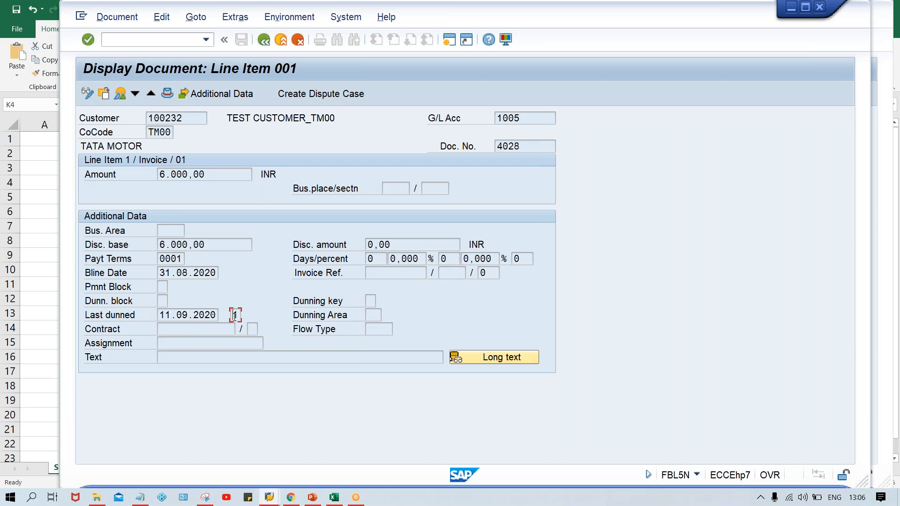
click(159, 315)
click(185, 330)
click(235, 315)
click(265, 40)
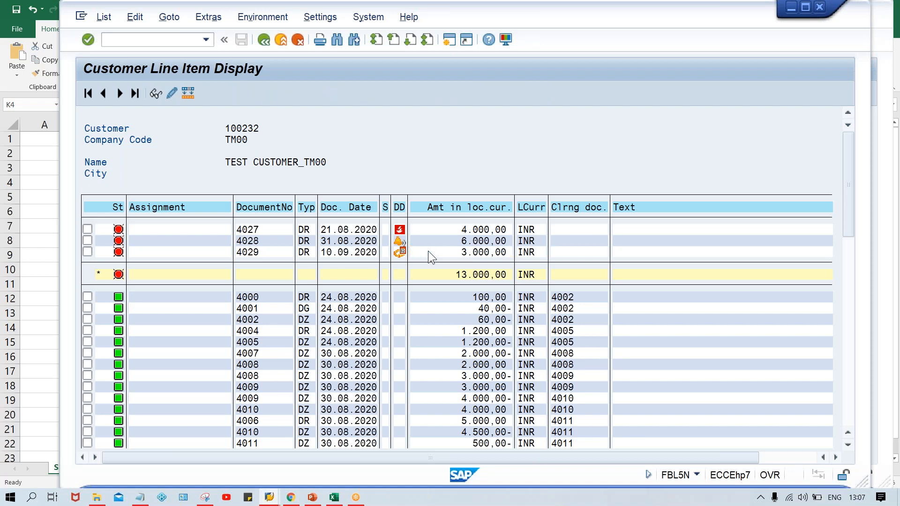
double_click(429, 251)
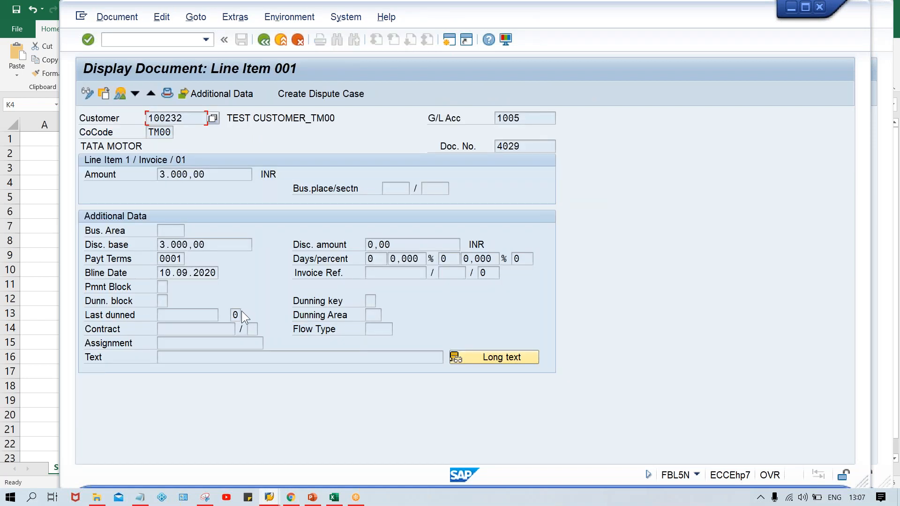
click(236, 315)
Step: Switch to the Class workbook in Excel and compare the invoices' dunning levels under 22.09.2020 with those under 11.09.2020
click(335, 498)
click(595, 271)
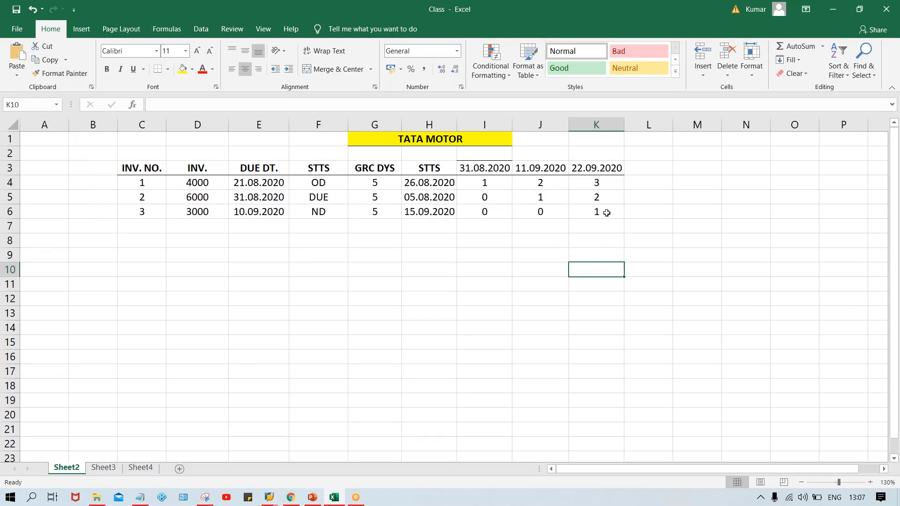
click(598, 168)
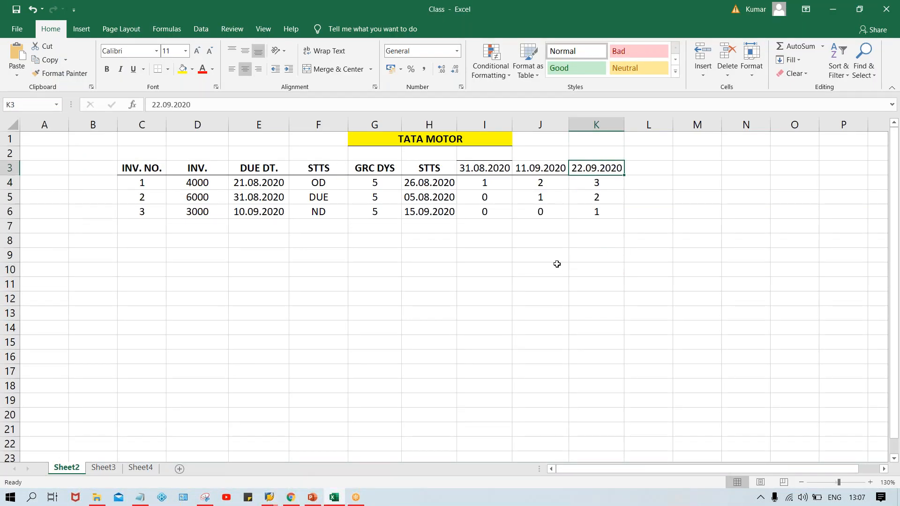
click(583, 184)
click(554, 184)
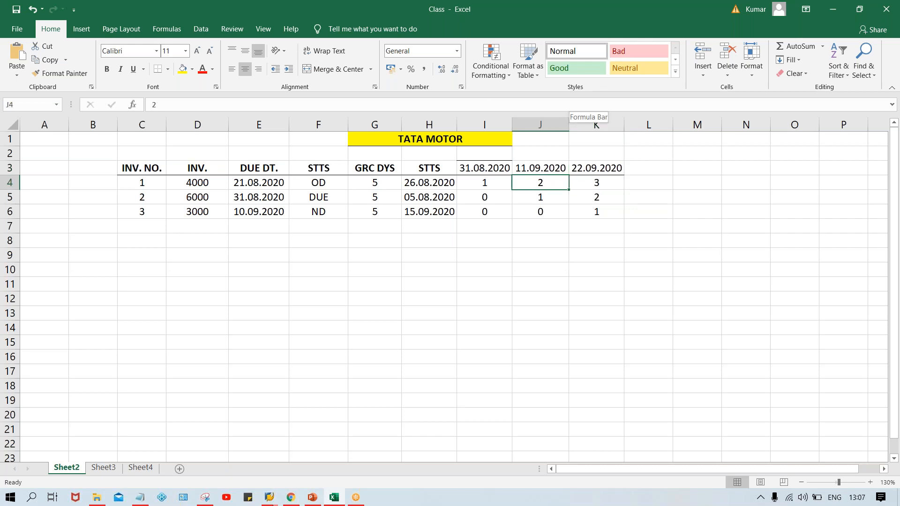
click(589, 194)
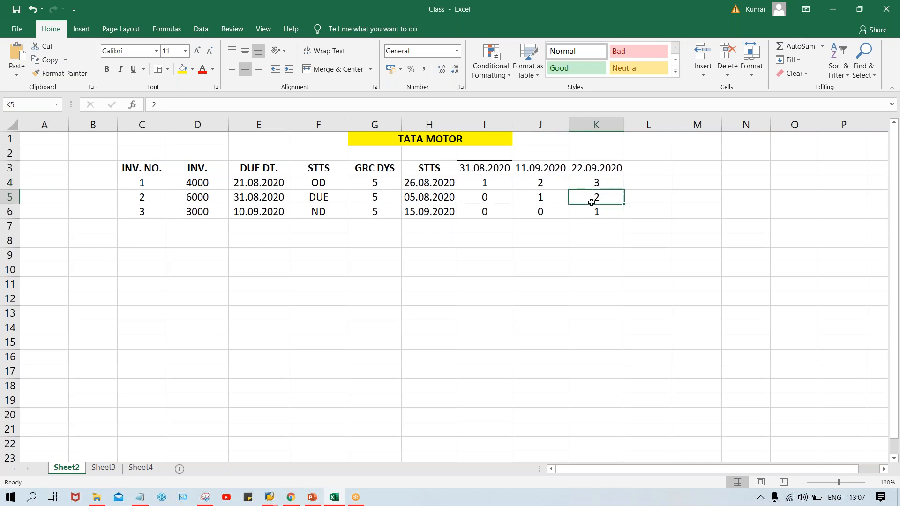
click(594, 211)
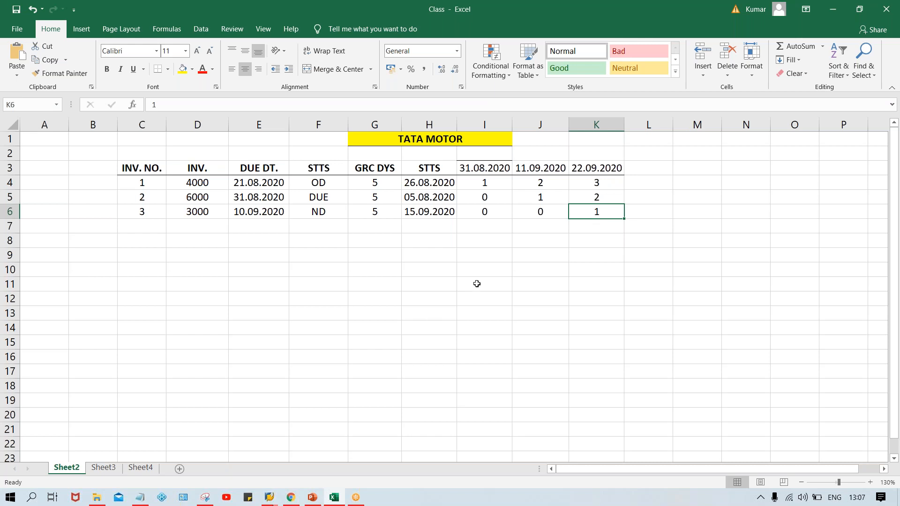
Step: Switch back to the SAP line items, reopen the 4.000,00 invoice and recheck its last dunned date and dunning level
click(271, 498)
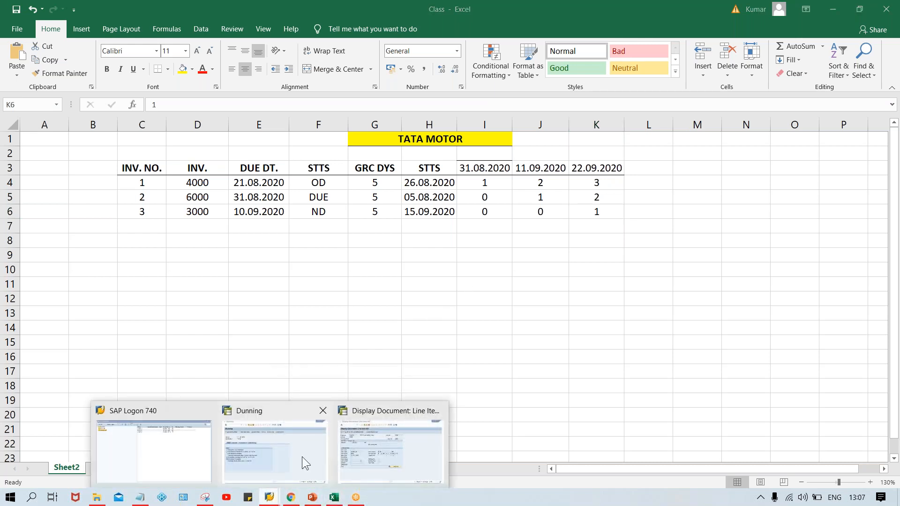
click(302, 456)
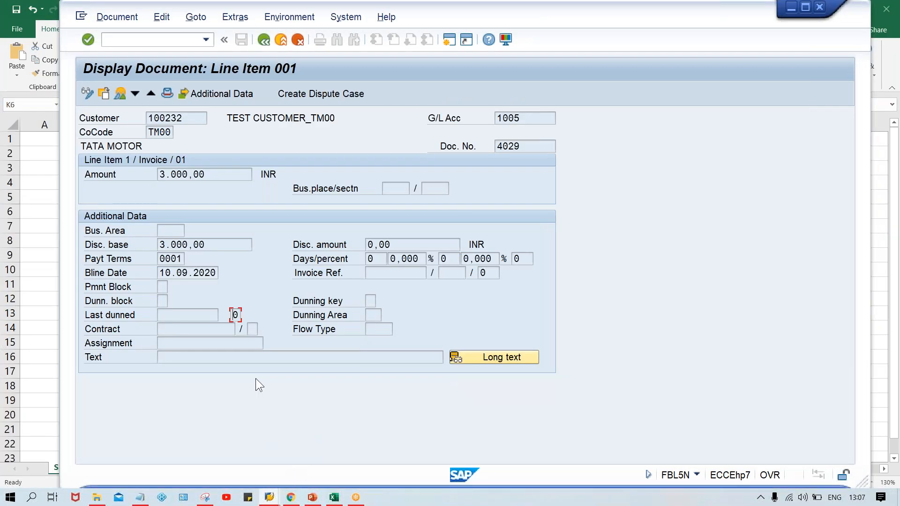
click(263, 35)
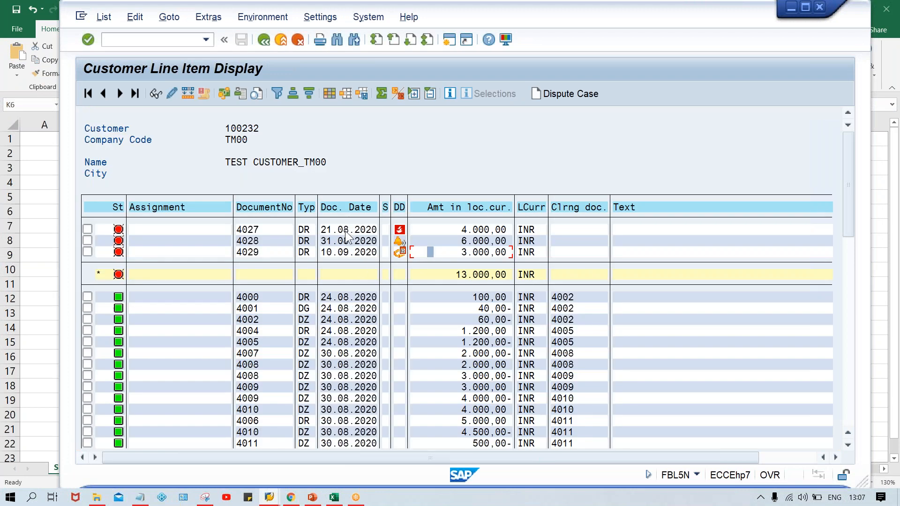
double_click(345, 232)
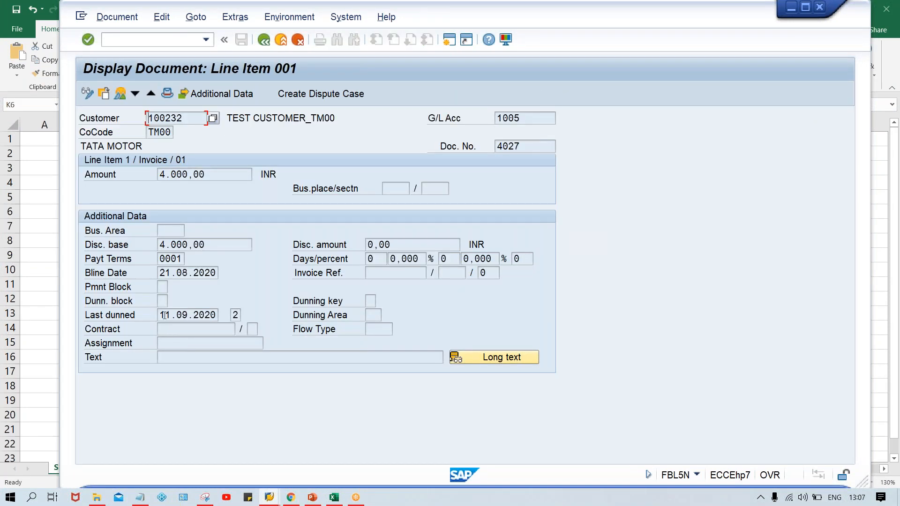
drag(160, 316, 234, 320)
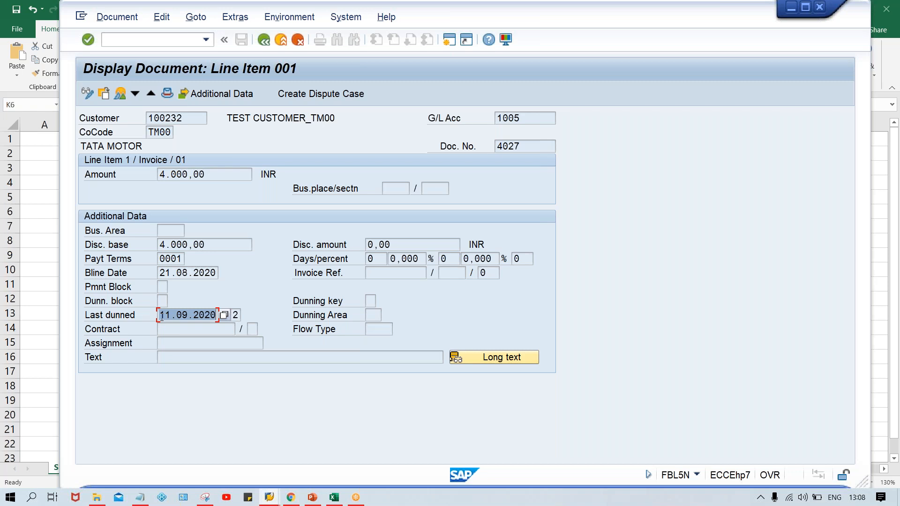
click(164, 314)
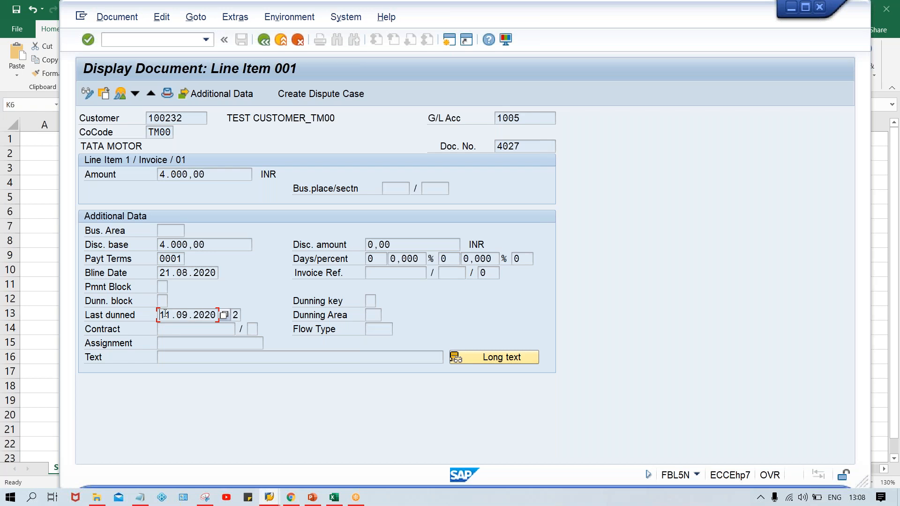
click(239, 316)
Step: Return to Excel and review the three run dates in row 3 and invoice 3's dunning level under each
key(alt+Tab)
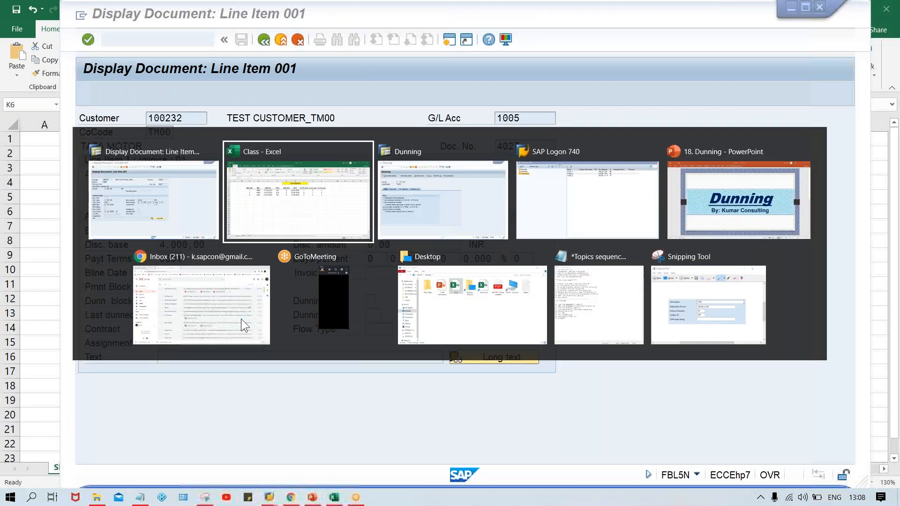
click(477, 242)
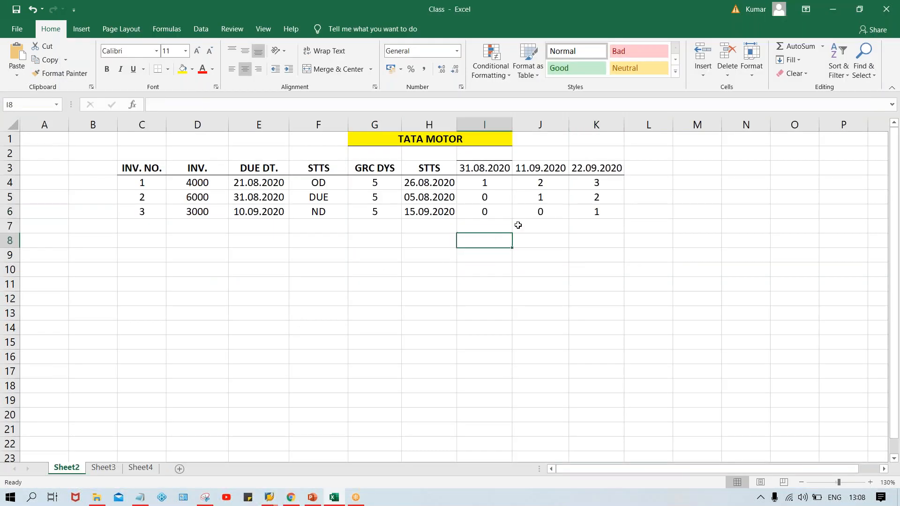
click(591, 179)
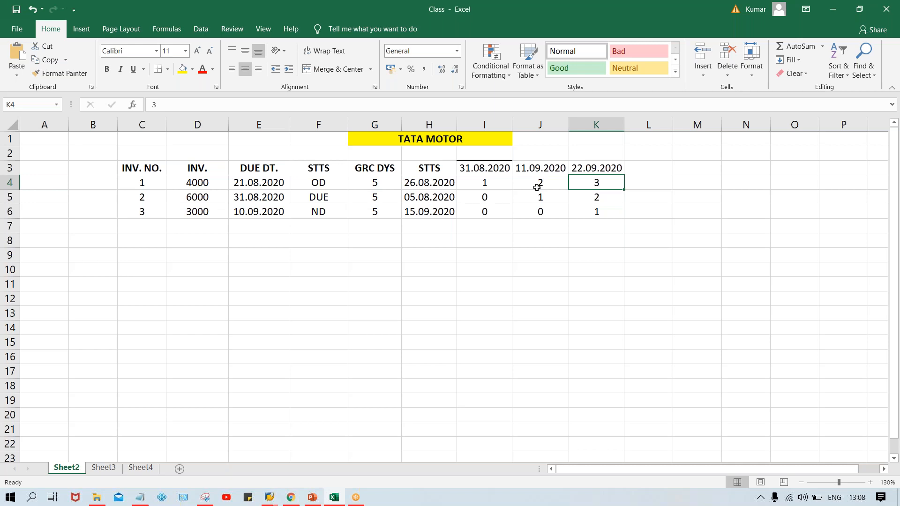
click(600, 166)
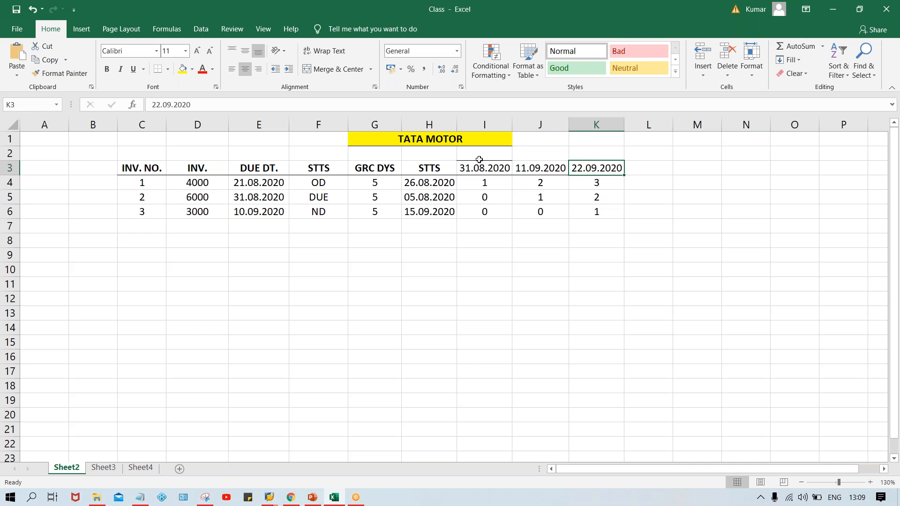
drag(478, 168, 603, 169)
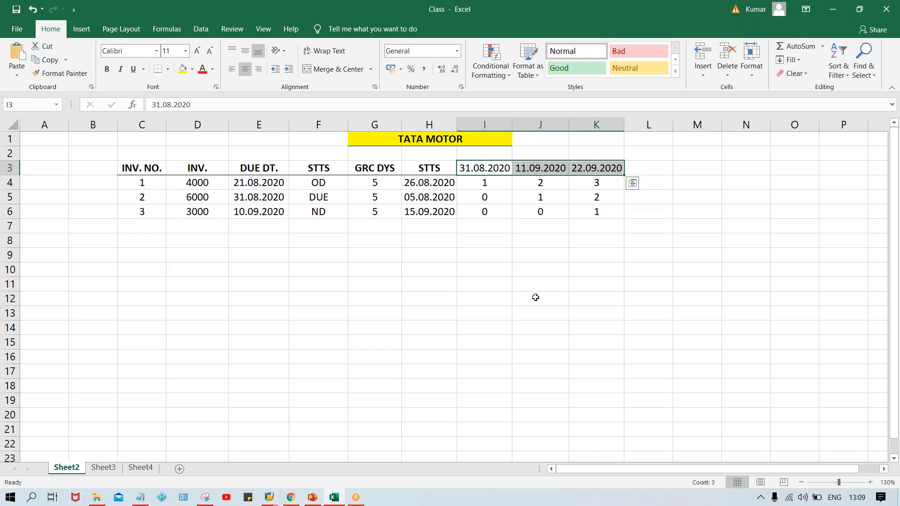
click(485, 211)
click(540, 211)
click(598, 210)
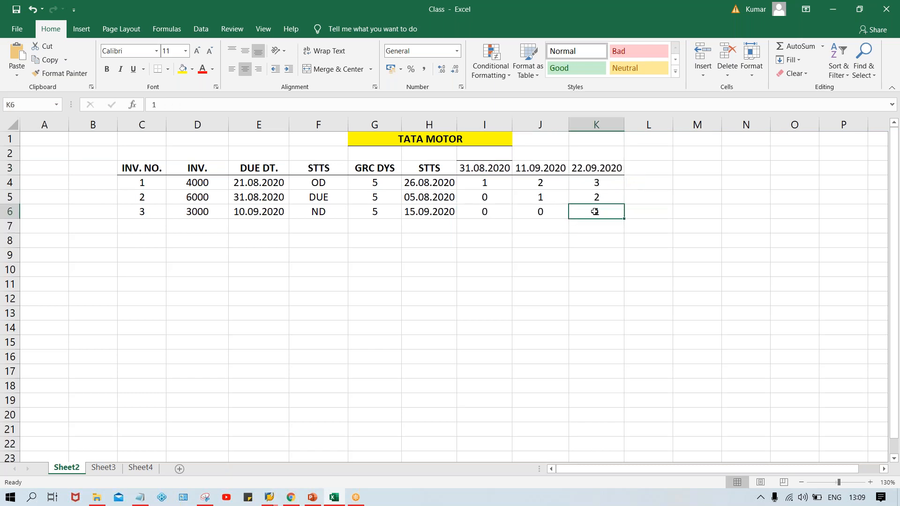
Step: Examine the 22.09.2020 column in K3:K6 and the dunning level of each of the three invoices
click(590, 173)
drag(591, 174, 591, 216)
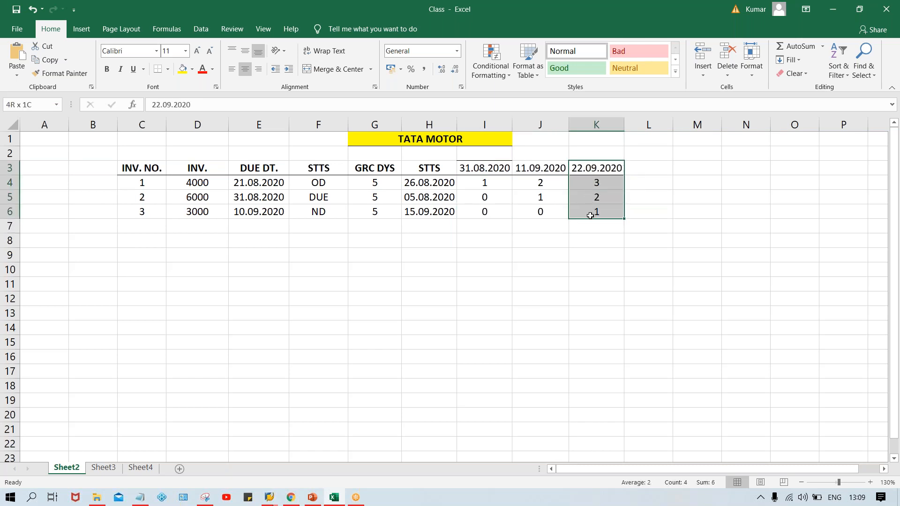
click(589, 183)
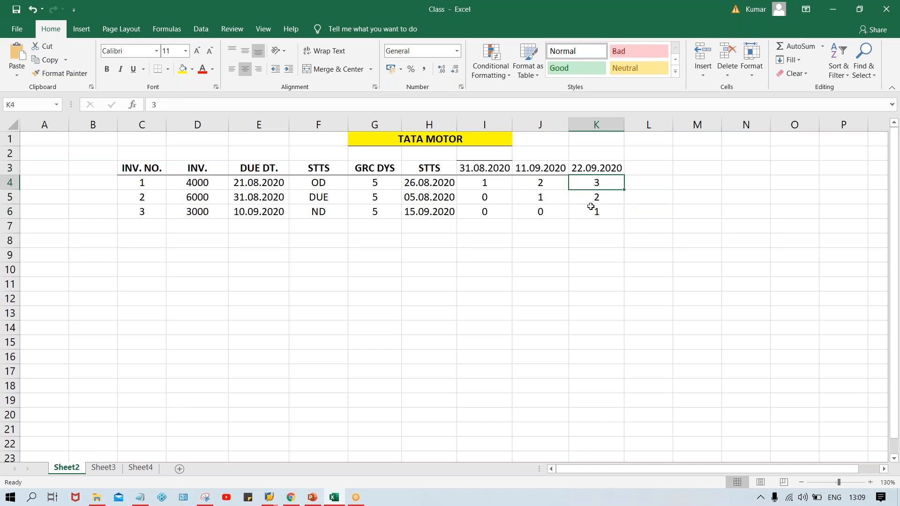
click(610, 198)
click(610, 212)
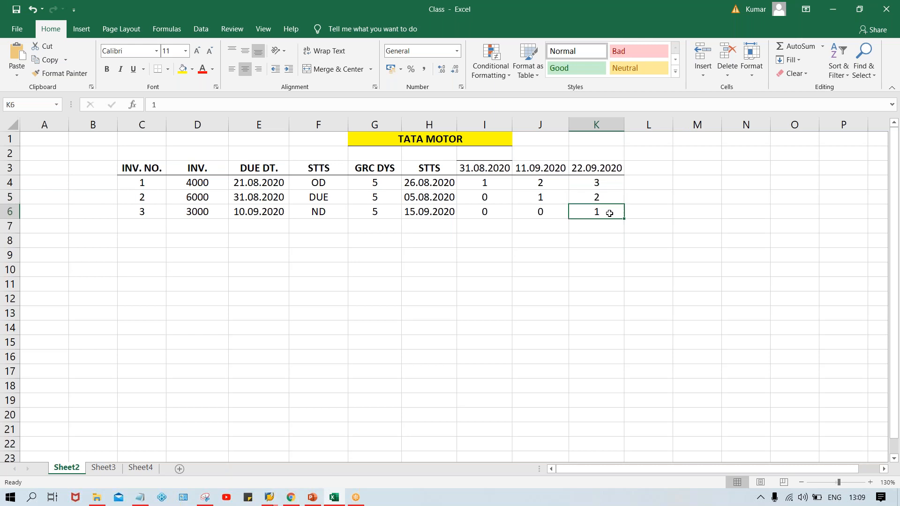
click(608, 187)
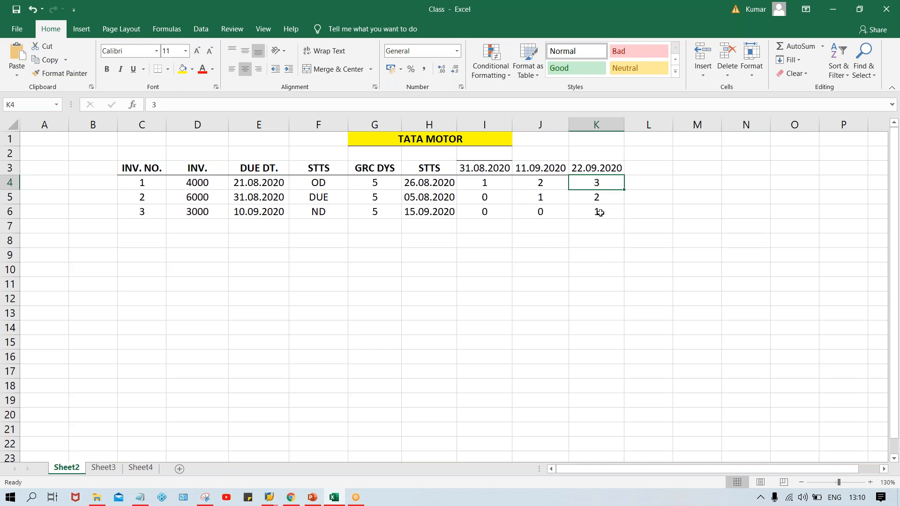
click(564, 236)
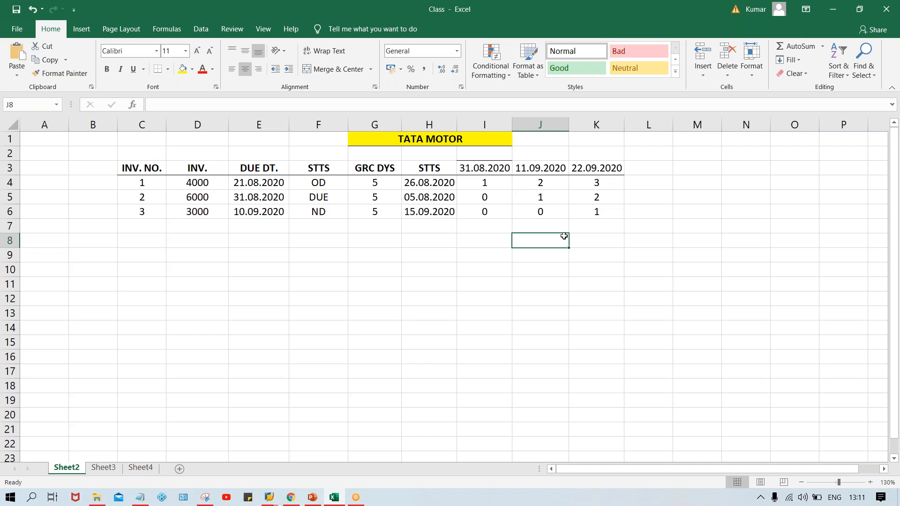
drag(594, 169, 597, 215)
click(591, 182)
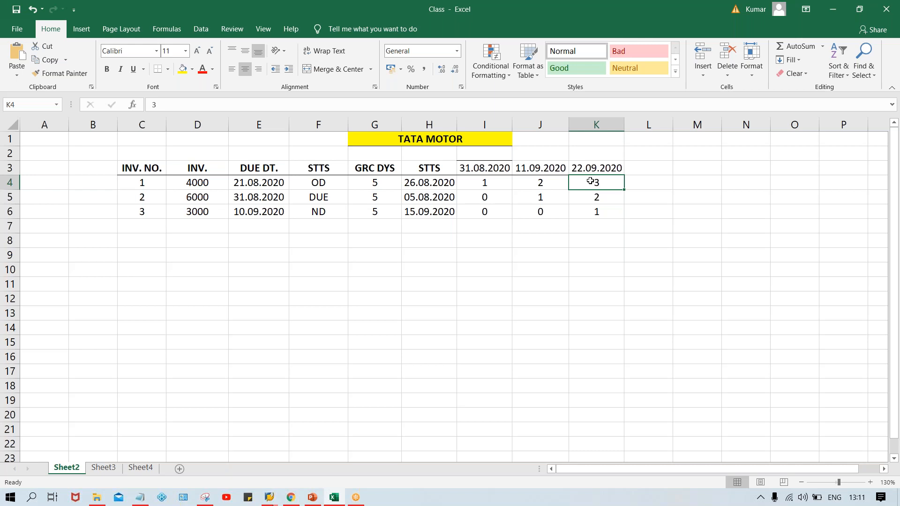
Step: Review the 22.09.2020 column, the three run dates in row 3 and the empty cells directly above them
drag(589, 168, 597, 215)
click(585, 171)
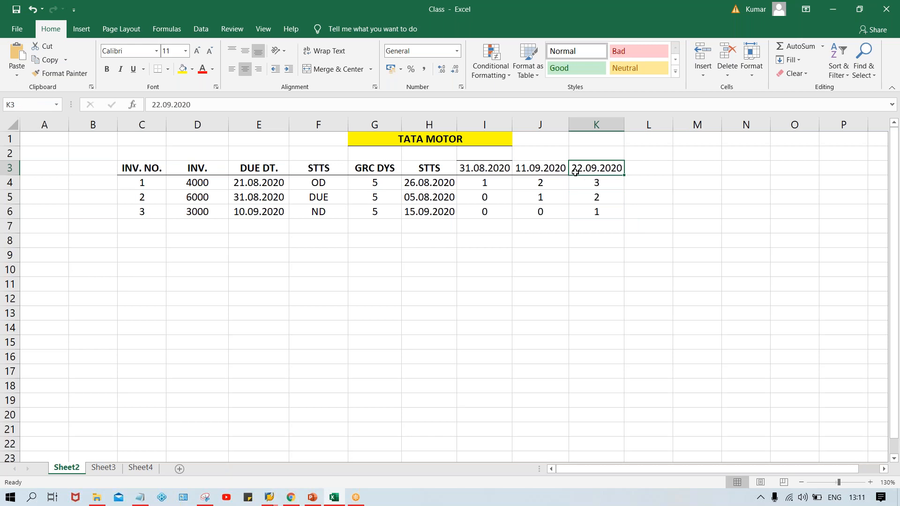
click(471, 172)
click(525, 172)
click(479, 168)
click(480, 154)
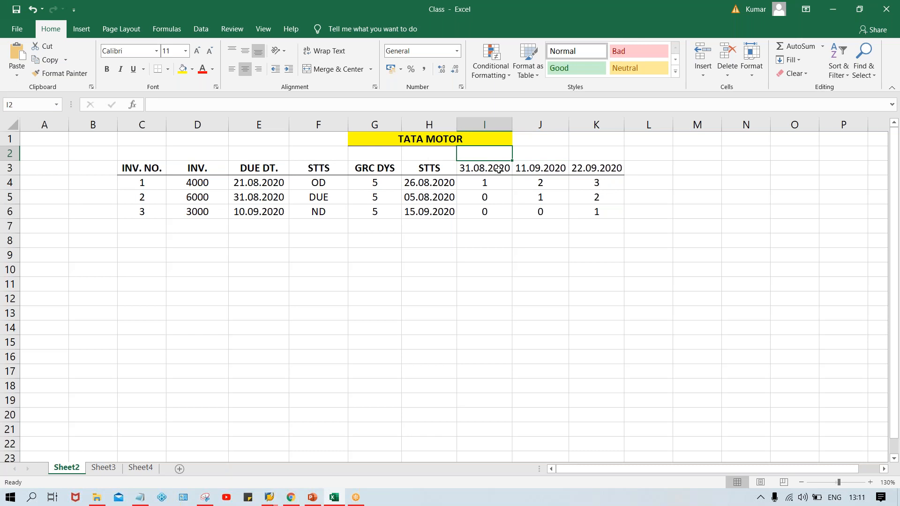
click(534, 154)
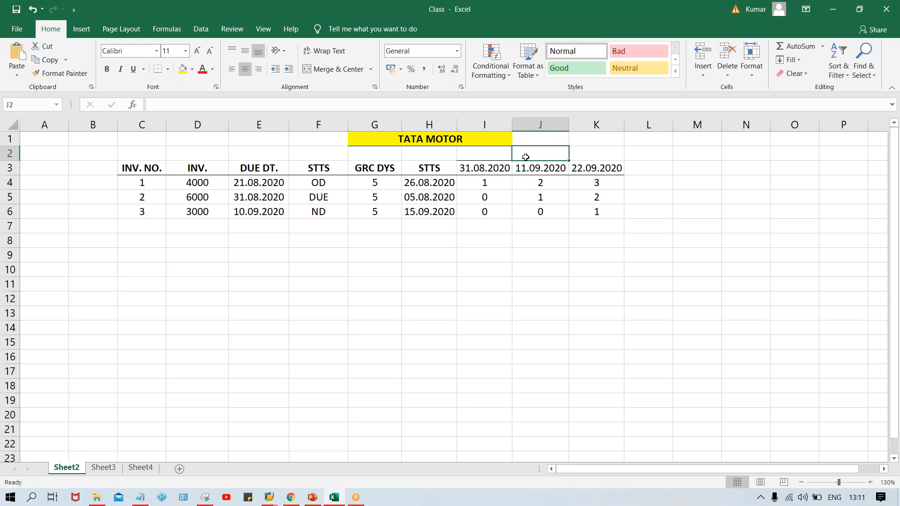
click(582, 156)
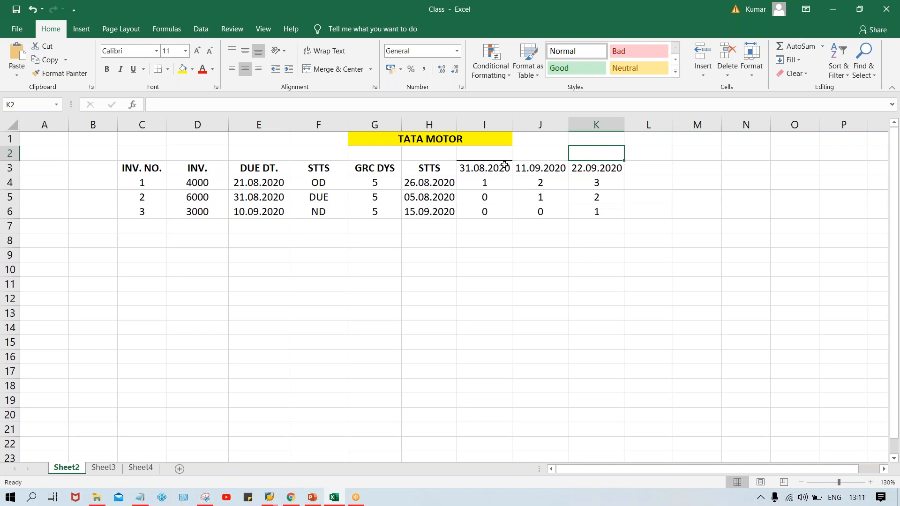
Step: Enter the date 20.12.2020 in I2, above the 31.08.2020 run date
click(489, 155)
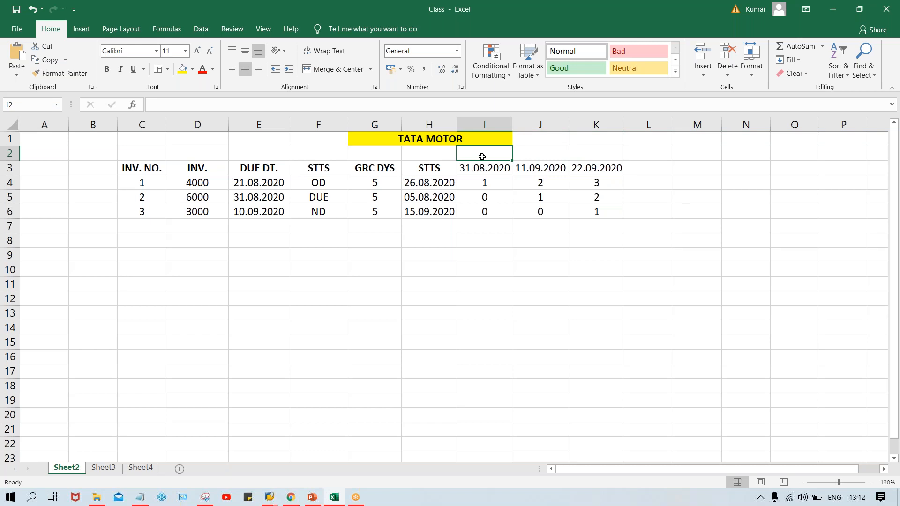
text(20)
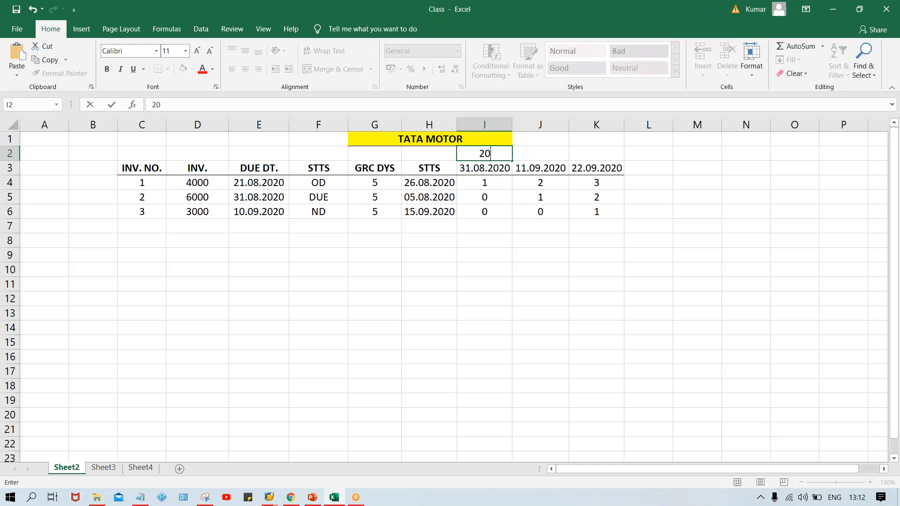
text(.12.2020)
click(535, 153)
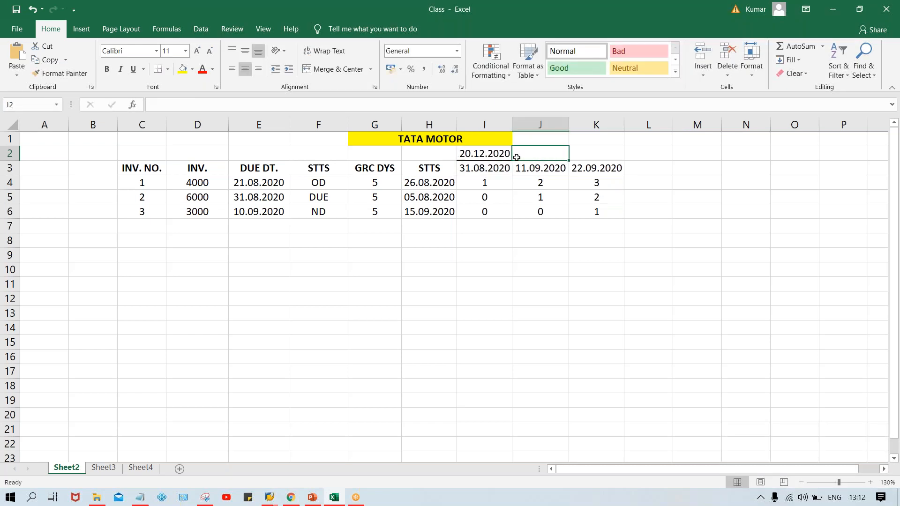
click(488, 154)
click(738, 155)
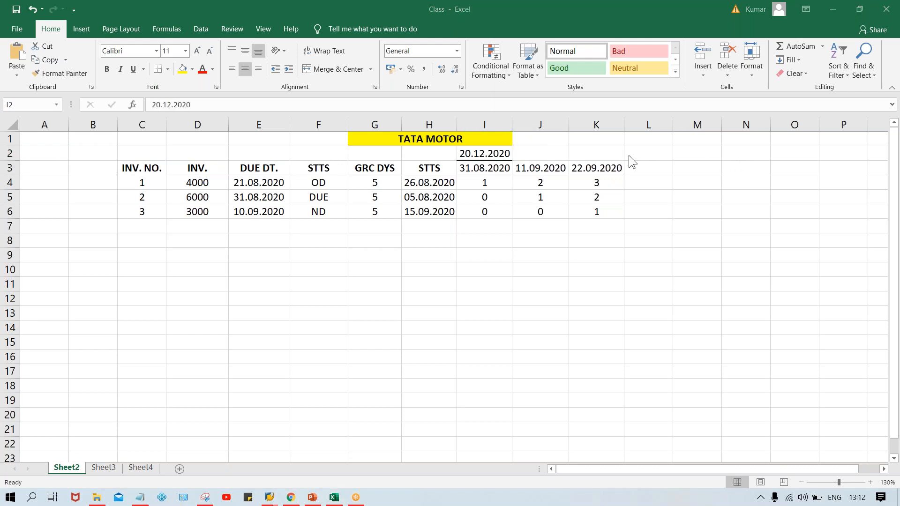
Step: Enter the date 2.01.2021 in J2, above the 11.09.2020 run date
click(525, 156)
click(530, 152)
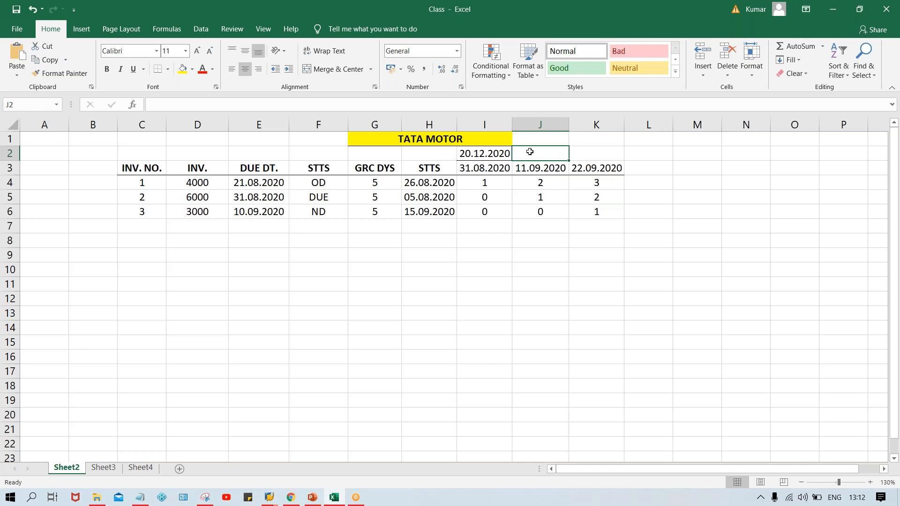
text(2.01)
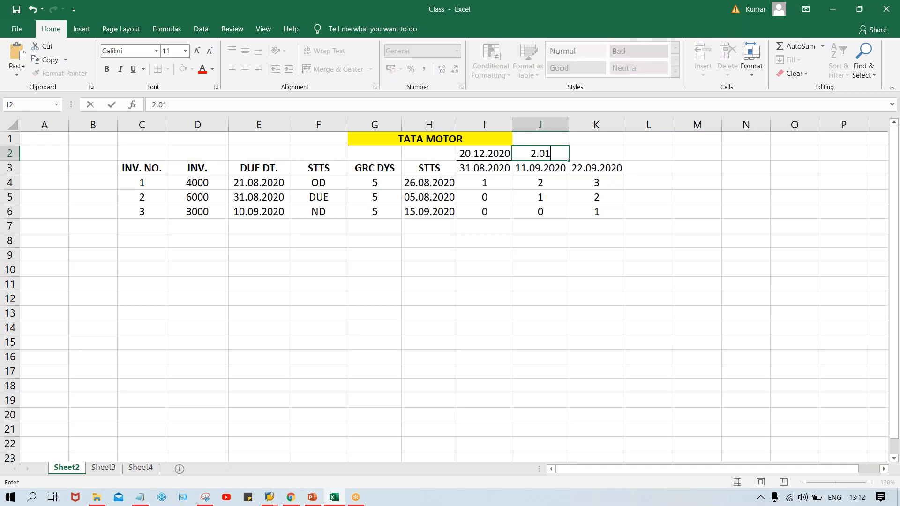
text(.2021)
key(Return)
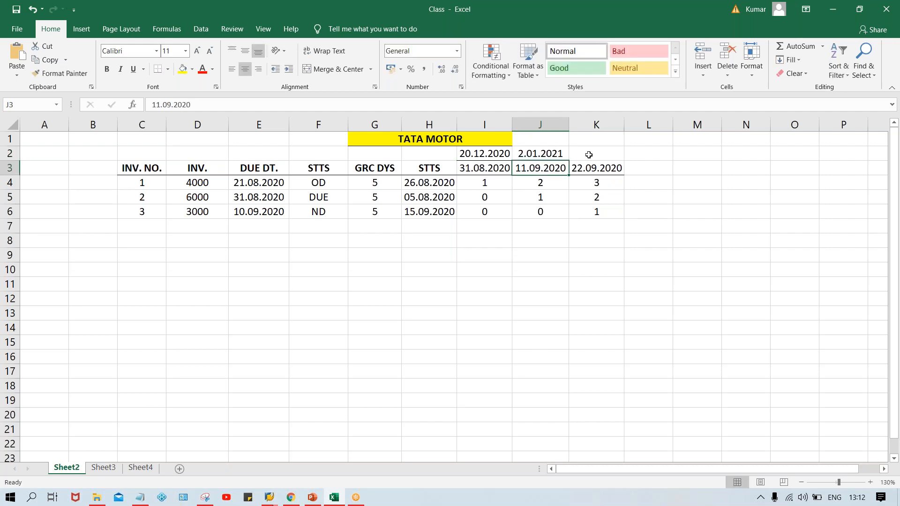
Step: Enter the date 13.01.2020 in K2, above the 22.09.2020 run date
click(596, 155)
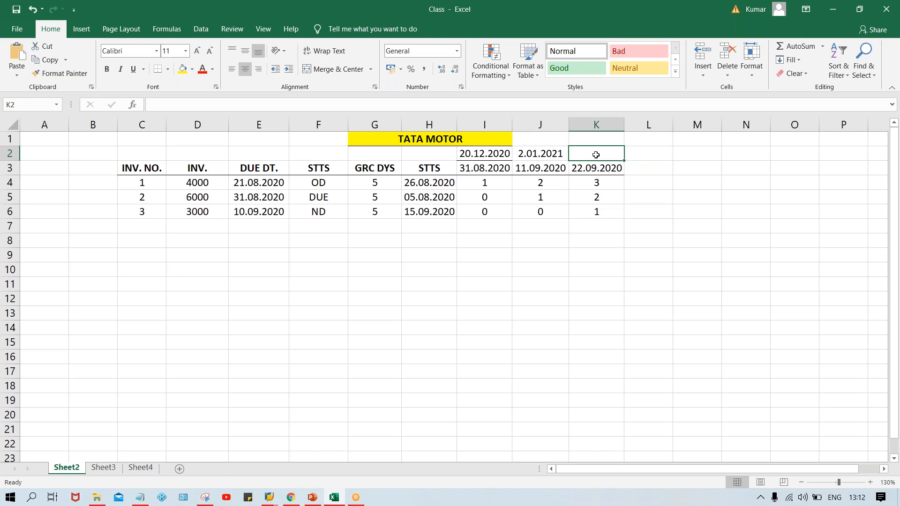
text(13.0)
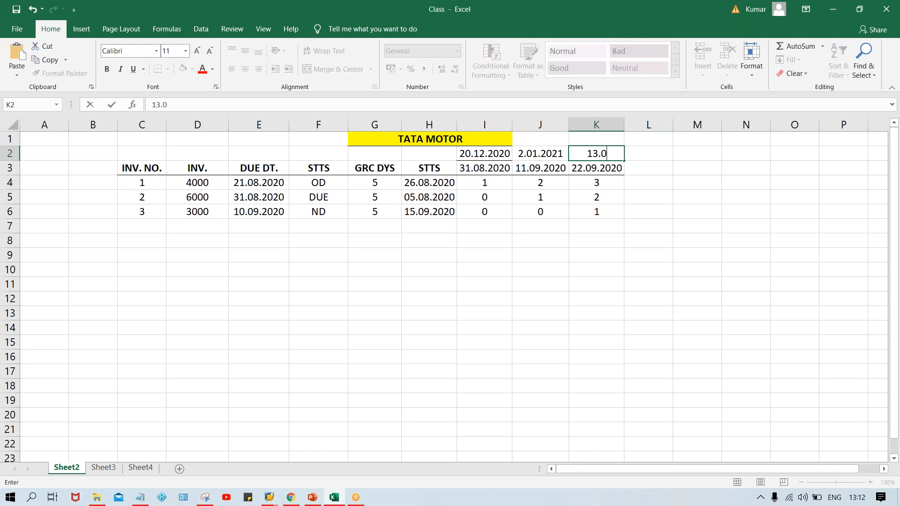
text(1.2020)
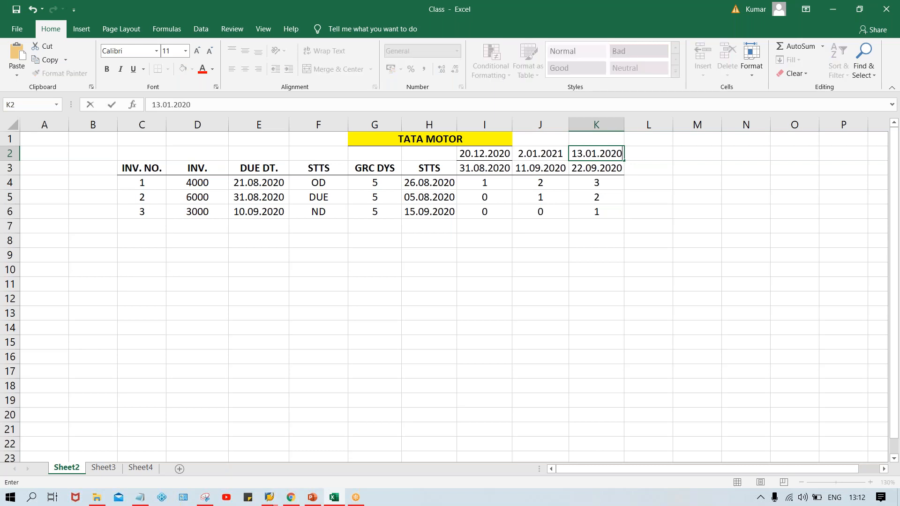
click(597, 181)
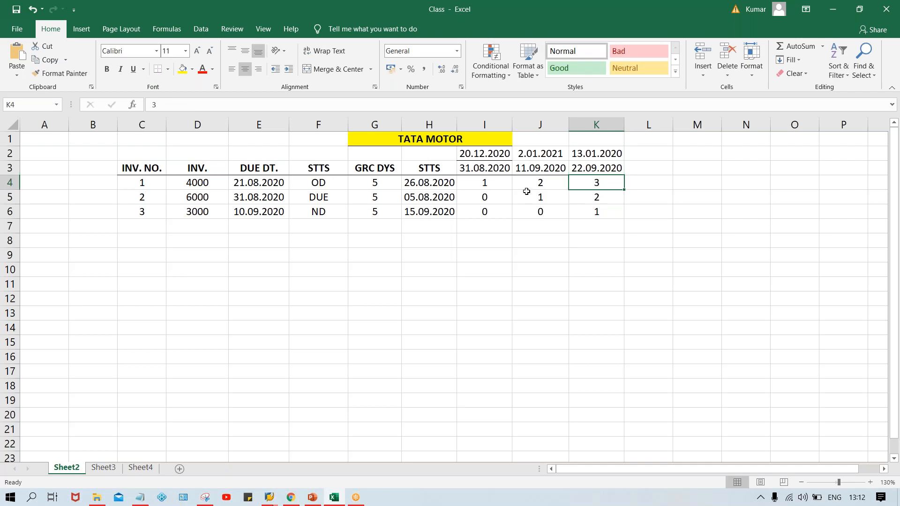